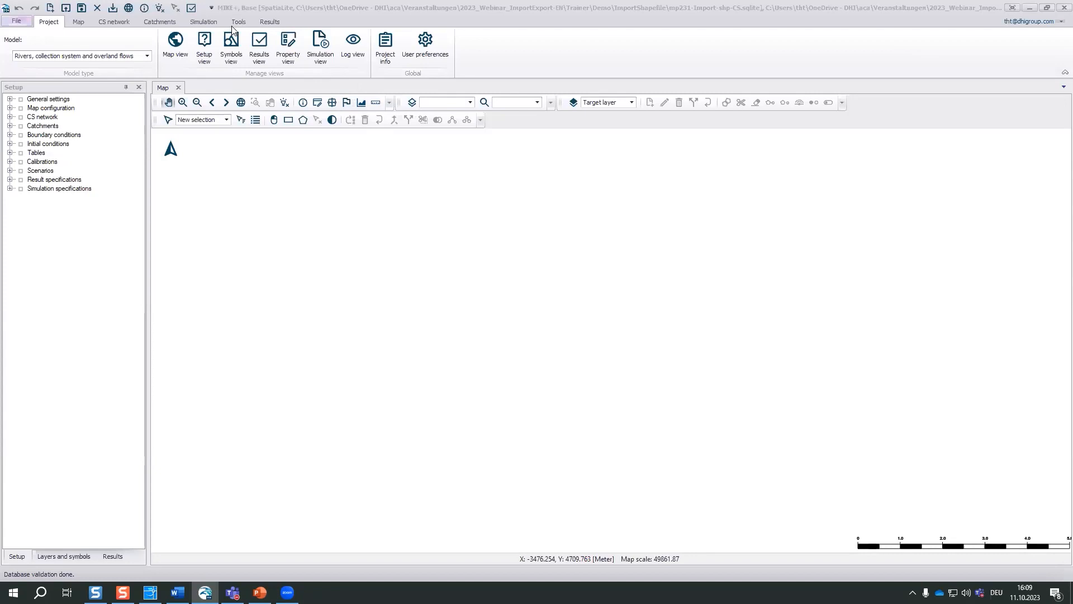
- Open the Import and export tool and add a job with Shape file as its source type
{"action": "left_click", "coordinate": [236, 24]}
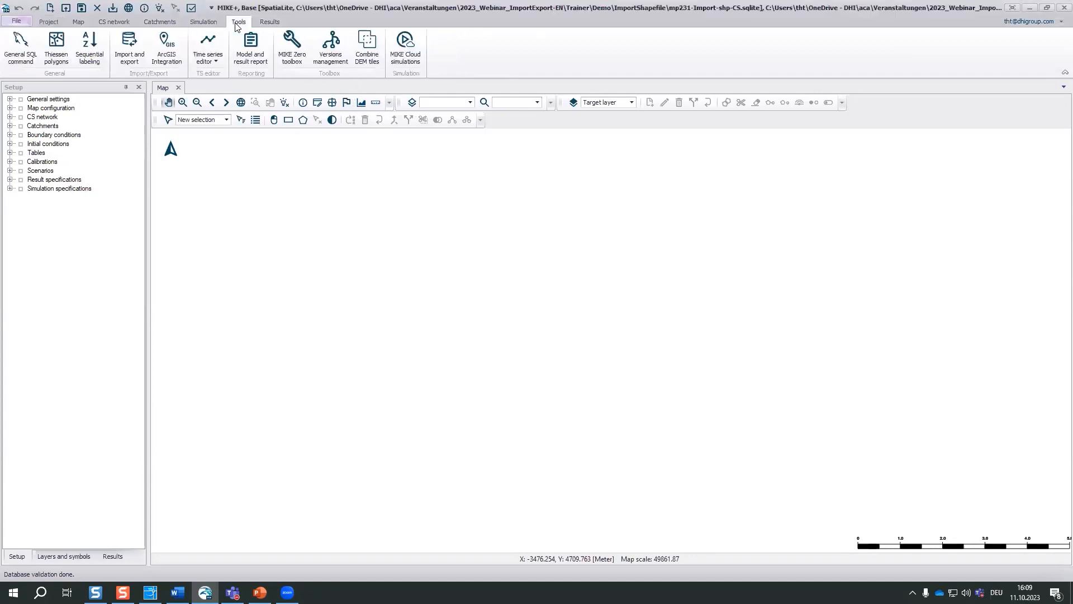
{"action": "left_click", "coordinate": [129, 54]}
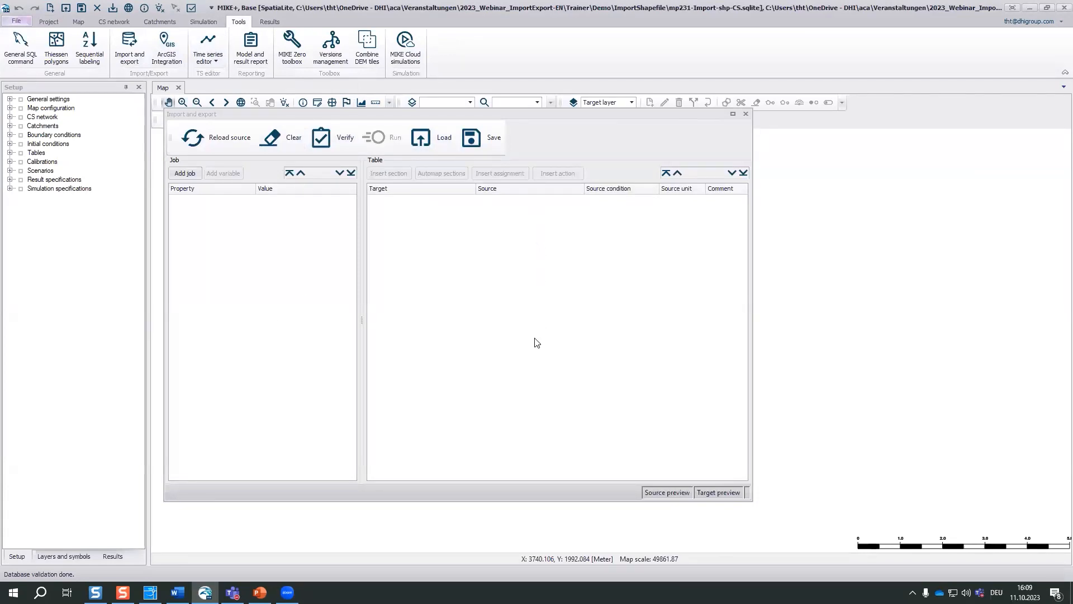
{"action": "left_click", "coordinate": [187, 178]}
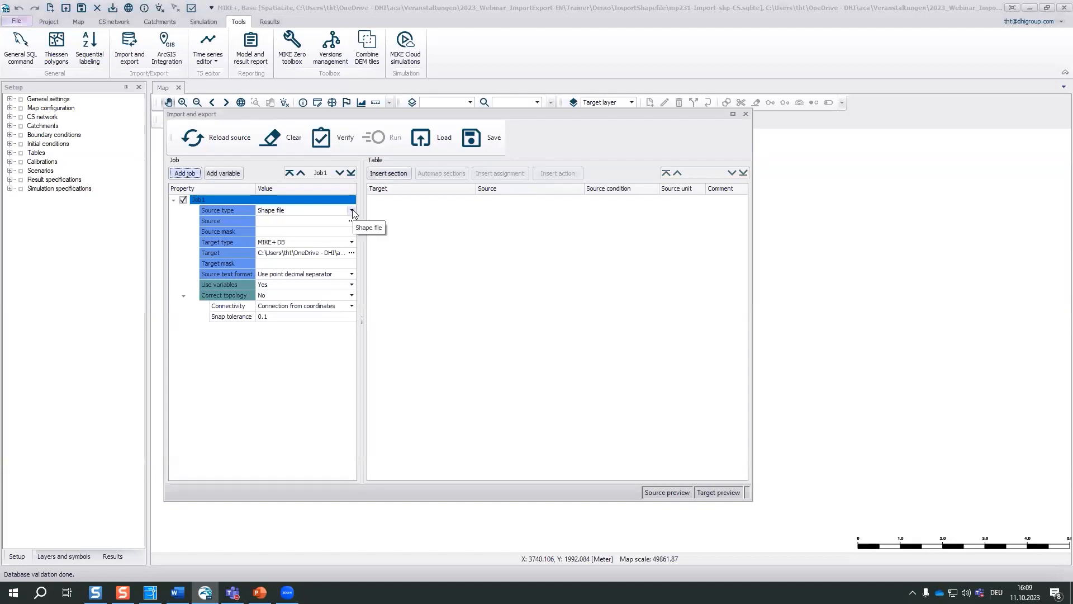
{"action": "left_click", "coordinate": [353, 212]}
{"action": "left_click", "coordinate": [352, 211]}
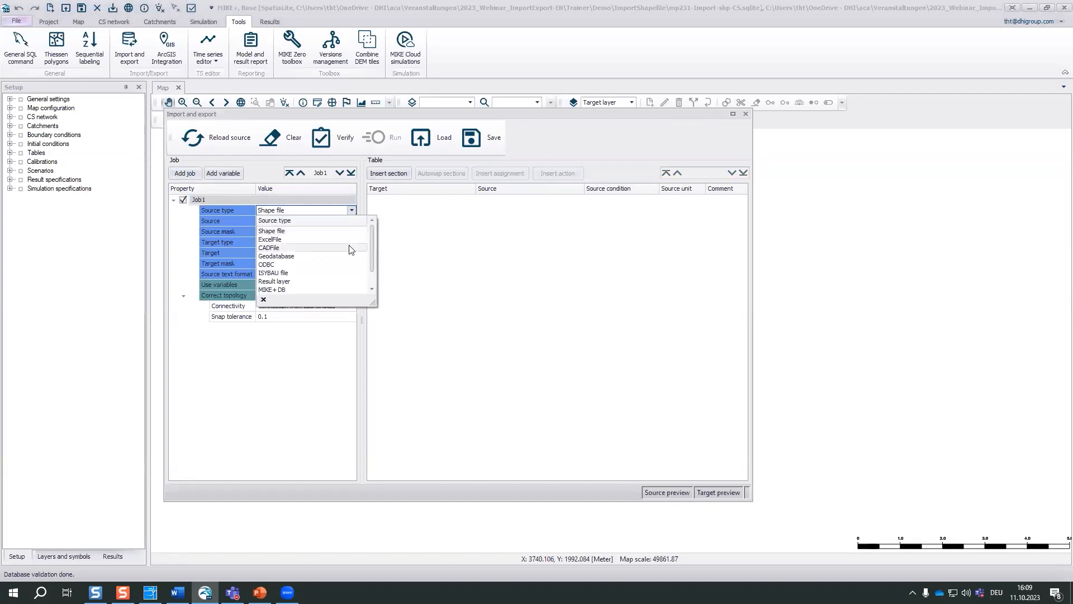
{"action": "left_click", "coordinate": [347, 230]}
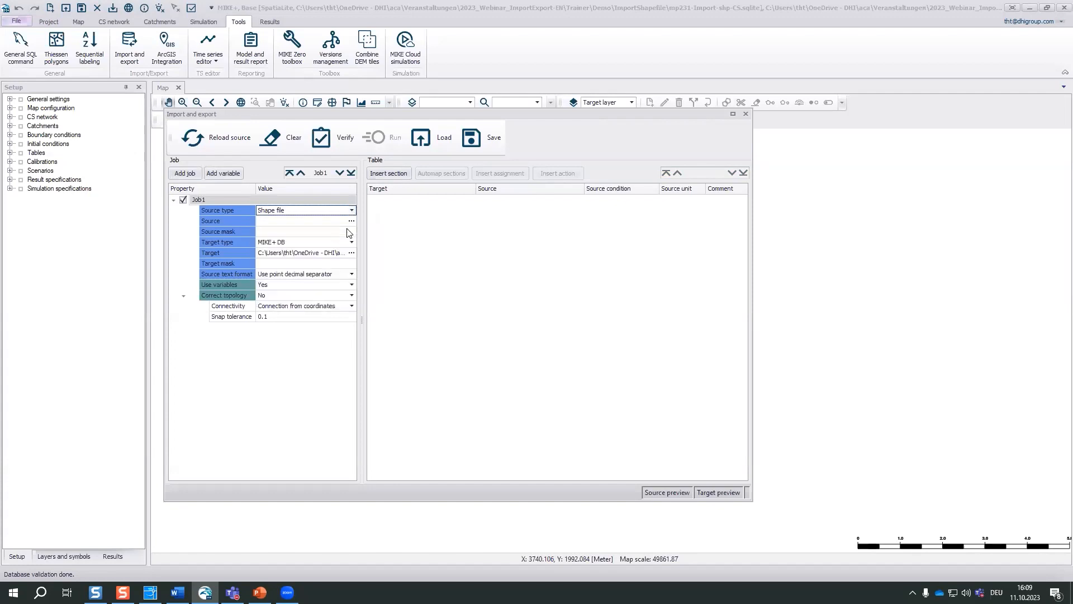
- Set the job's source to the shp folder inside Trainer\Demo\ImportShapefile
{"action": "left_click", "coordinate": [352, 222]}
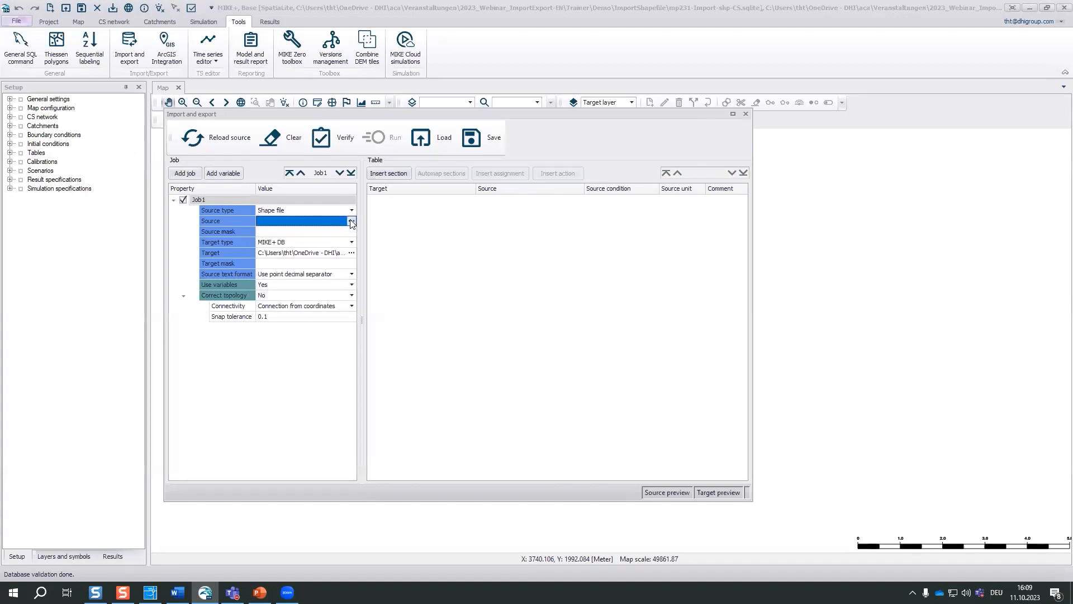
{"action": "left_click", "coordinate": [351, 221]}
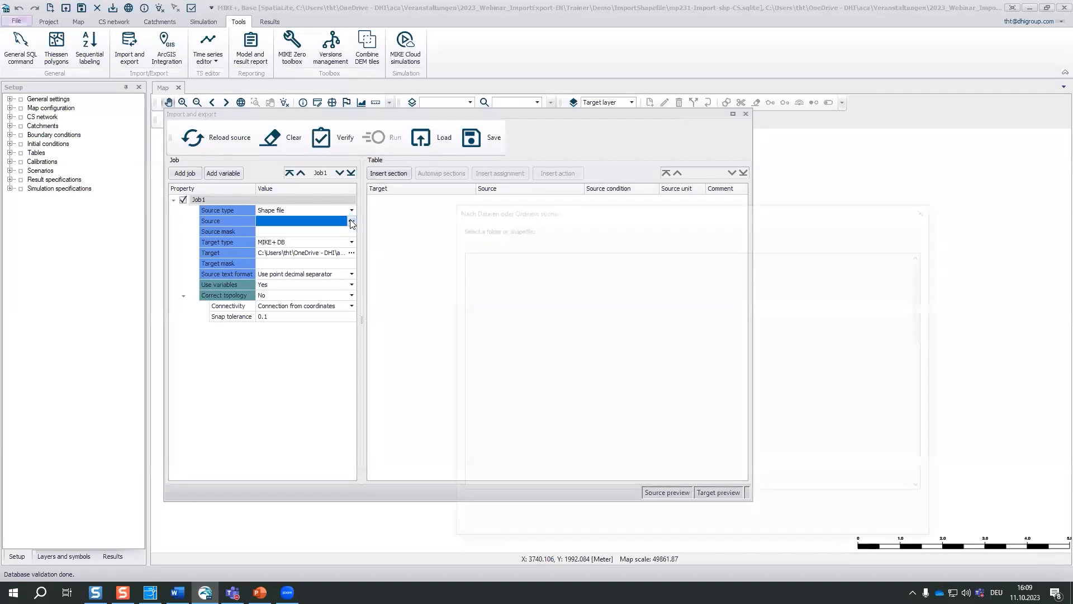
{"action": "left_click_drag", "start_coordinate": [562, 217], "coordinate": [399, 98]}
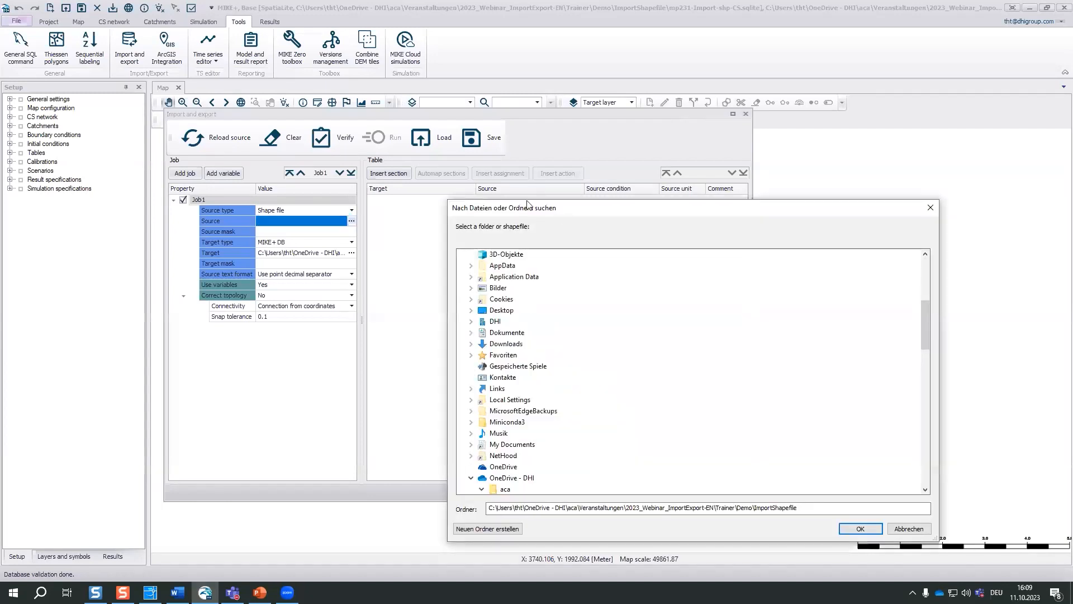
{"action": "left_click_drag", "start_coordinate": [764, 209], "coordinate": [753, 276]}
{"action": "scroll", "coordinate": [359, 277], "scroll_direction": "up", "scroll_amount": 1}
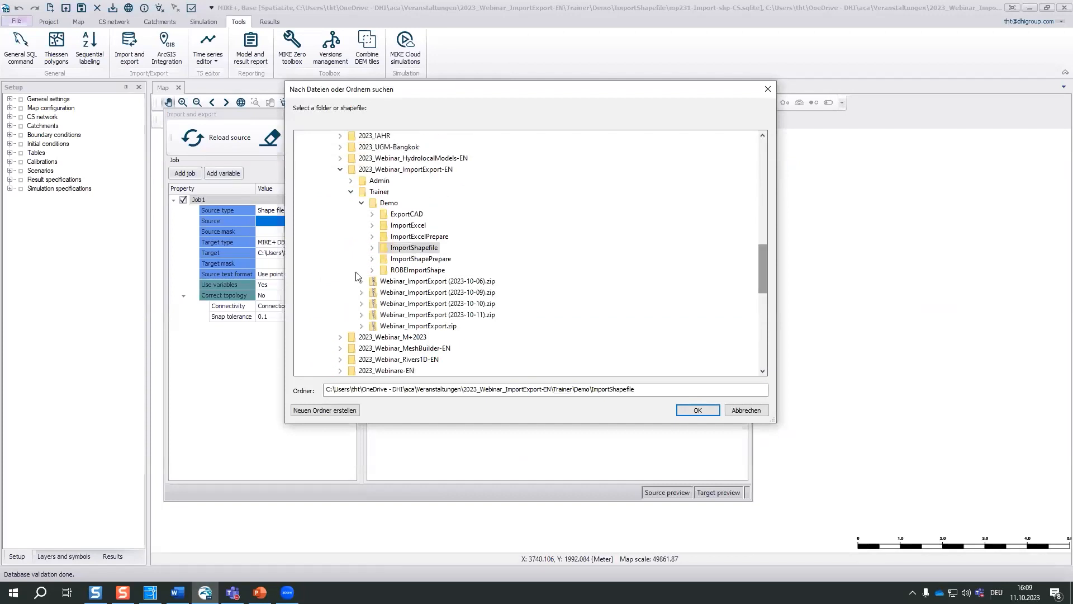
{"action": "left_click", "coordinate": [372, 248]}
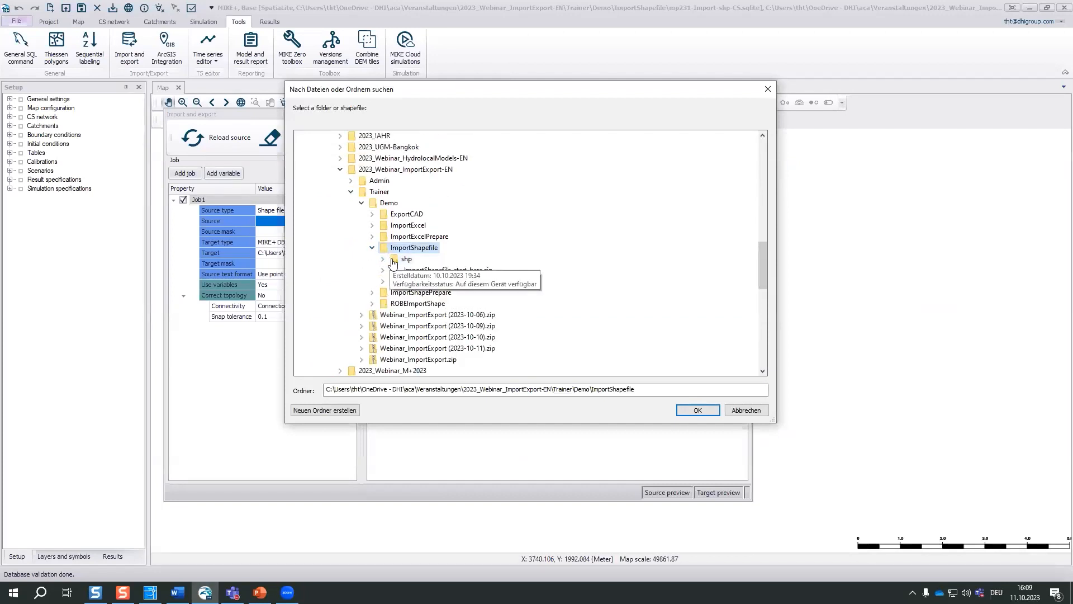
{"action": "left_click", "coordinate": [383, 259]}
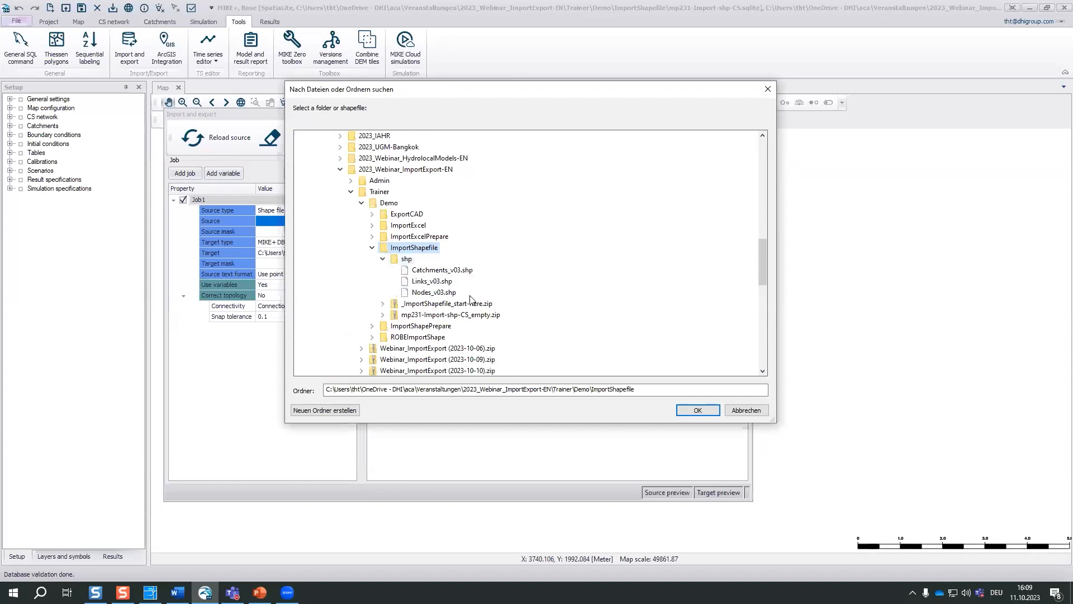
{"action": "left_click", "coordinate": [406, 260]}
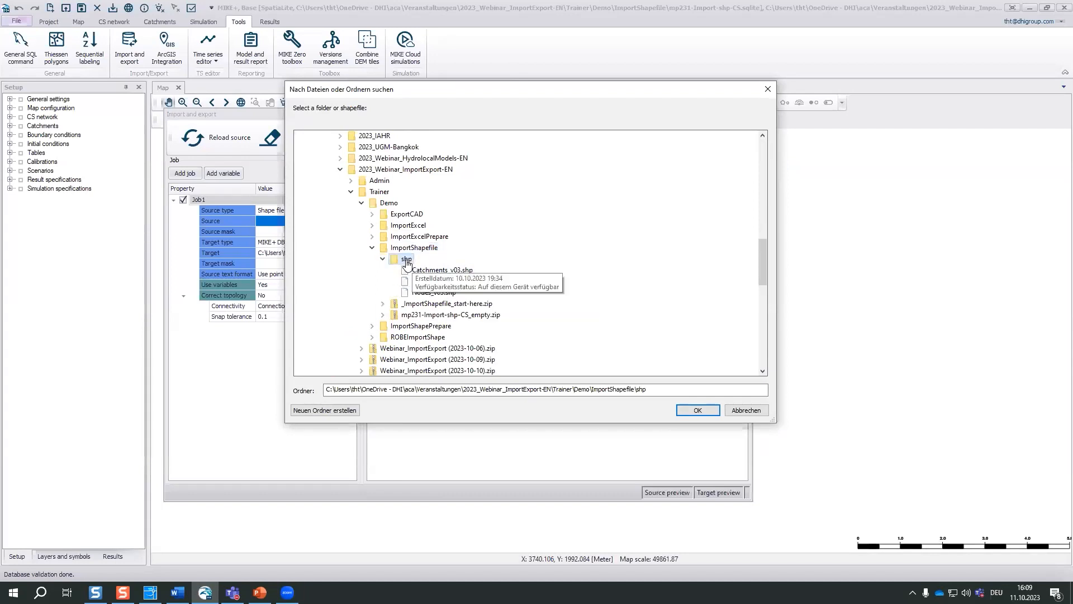
{"action": "left_click", "coordinate": [697, 412]}
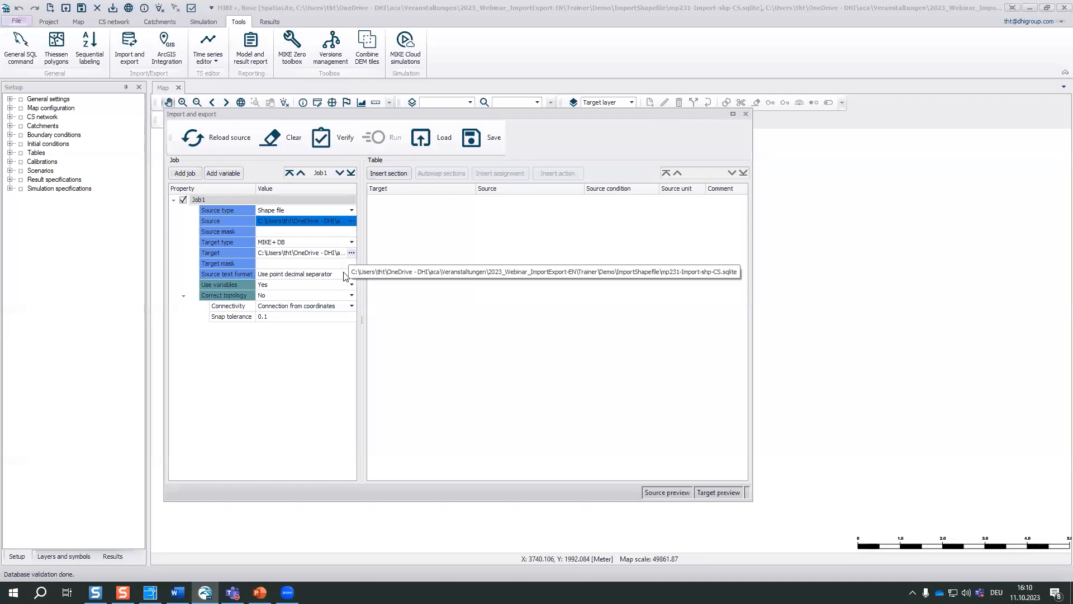
- Set Correct topology to Yes for the import job
{"action": "left_click", "coordinate": [352, 296]}
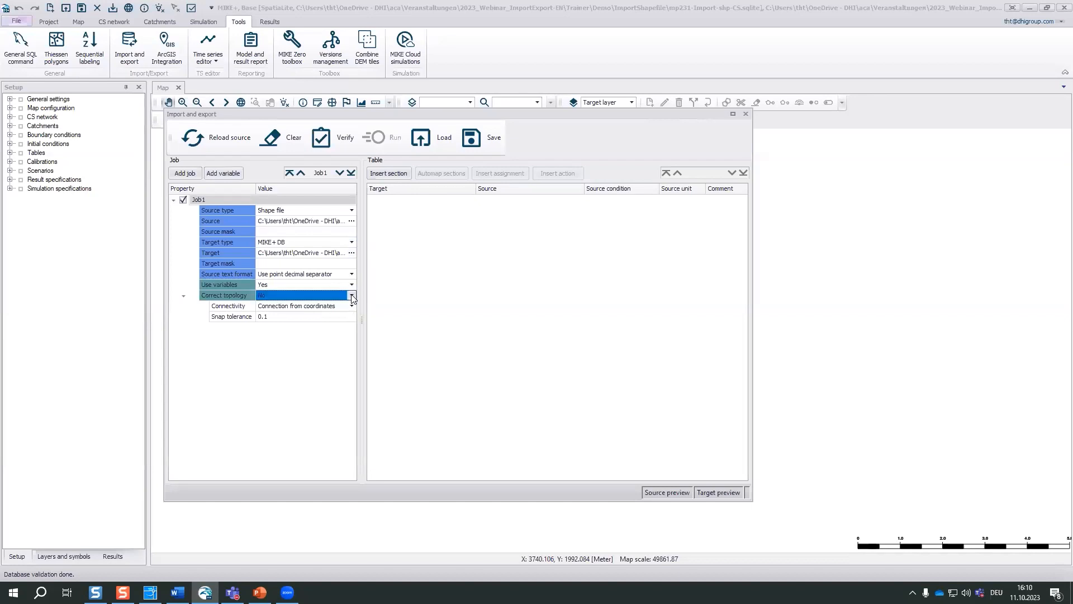
{"action": "left_click", "coordinate": [353, 296]}
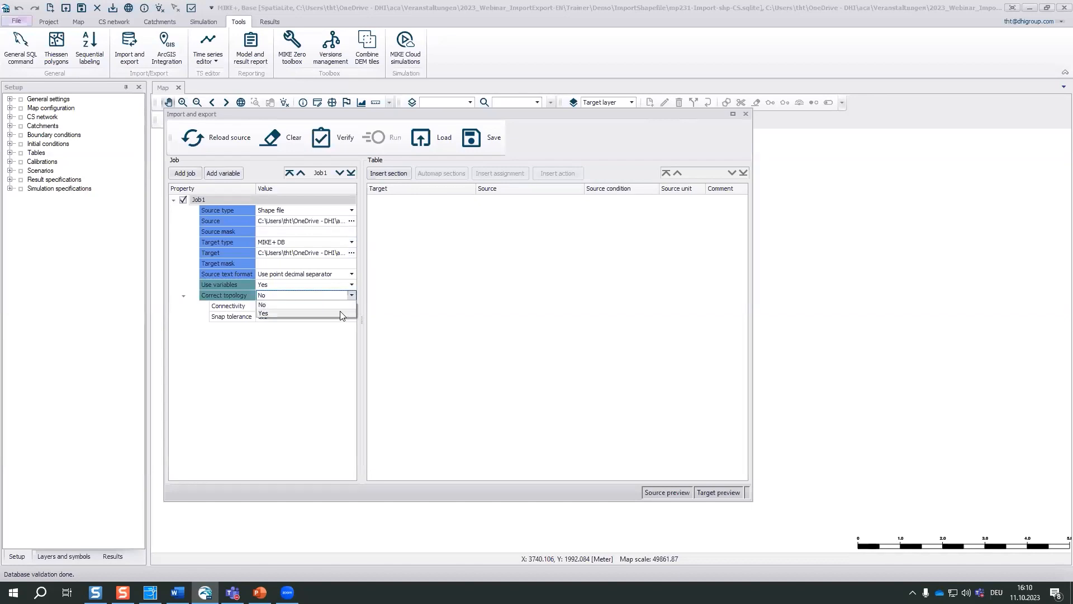
{"action": "left_click", "coordinate": [340, 314]}
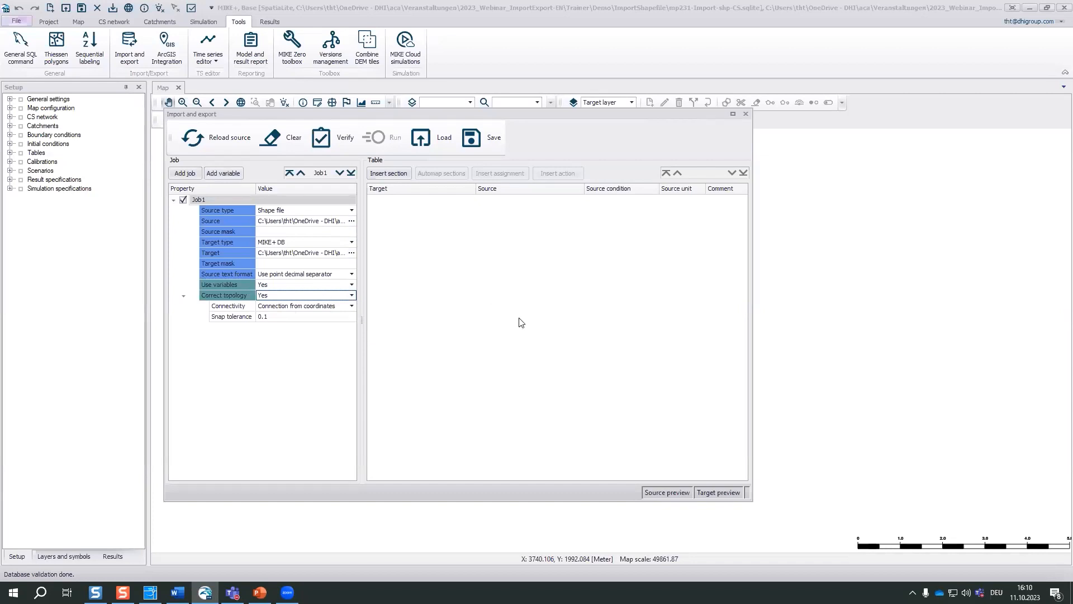
- Preview the source data in a floating window and enlarge it to show more rows of the Catchments_v03 table
{"action": "left_click", "coordinate": [665, 494]}
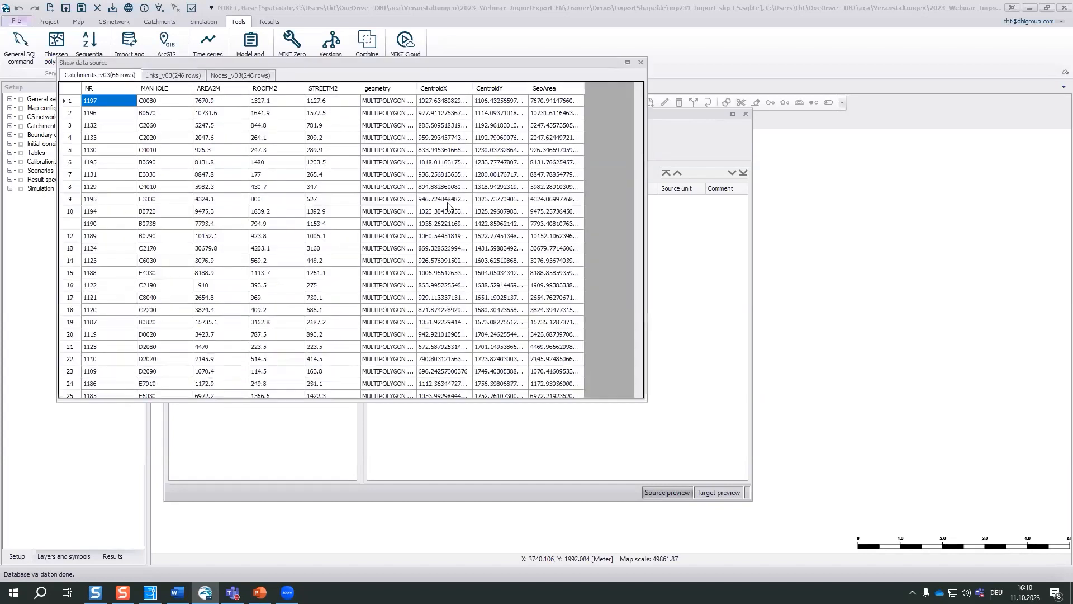
{"action": "left_click_drag", "start_coordinate": [391, 62], "coordinate": [468, 88]}
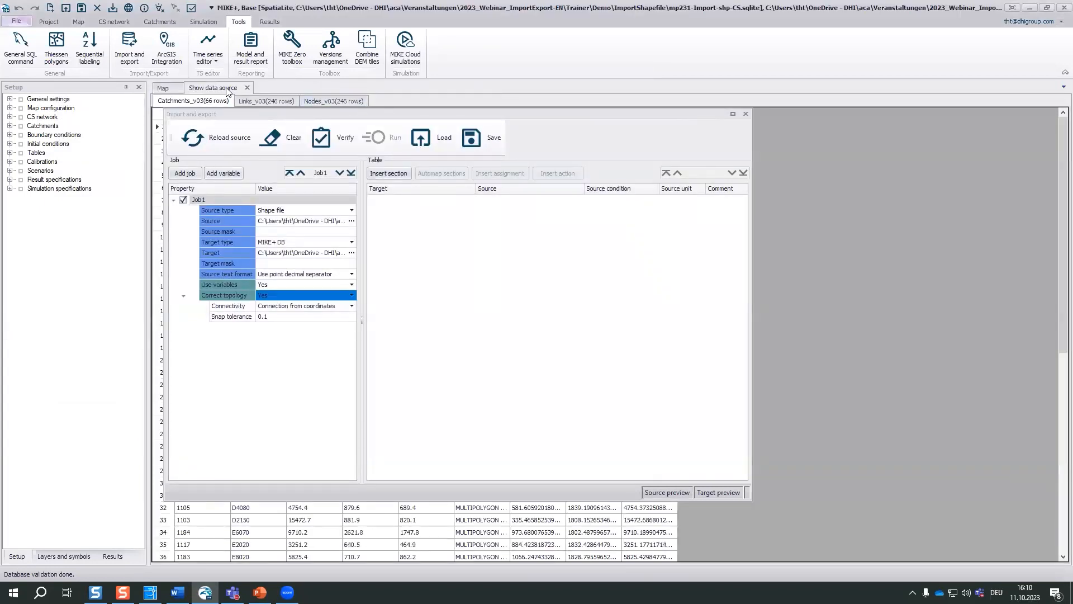
{"action": "left_click_drag", "start_coordinate": [223, 87], "coordinate": [265, 54]}
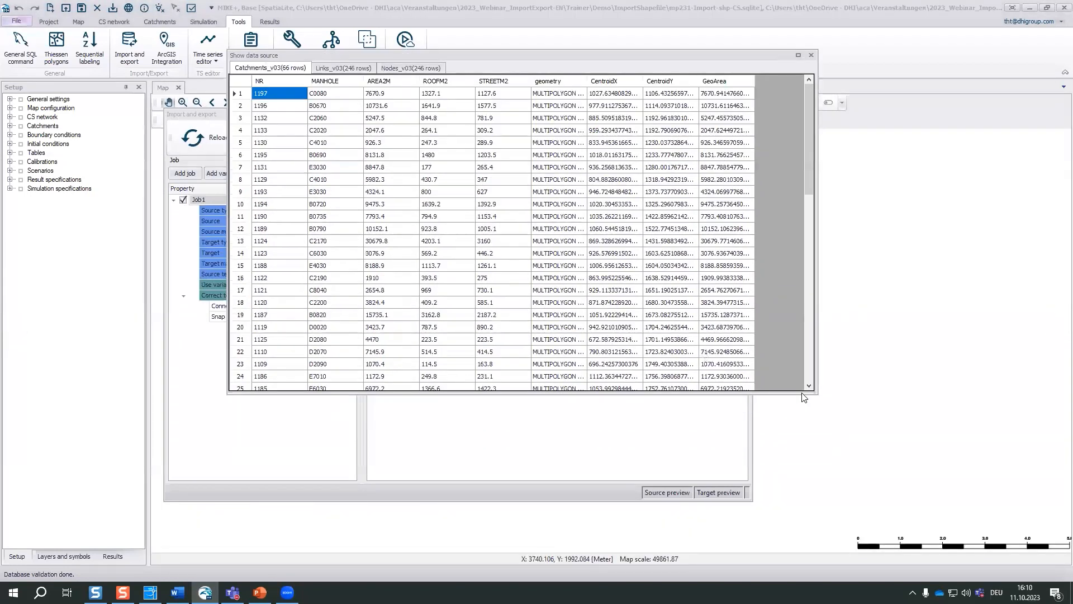
{"action": "left_click_drag", "start_coordinate": [800, 394], "coordinate": [295, 37]}
{"action": "left_click_drag", "start_coordinate": [780, 64], "coordinate": [810, 484]}
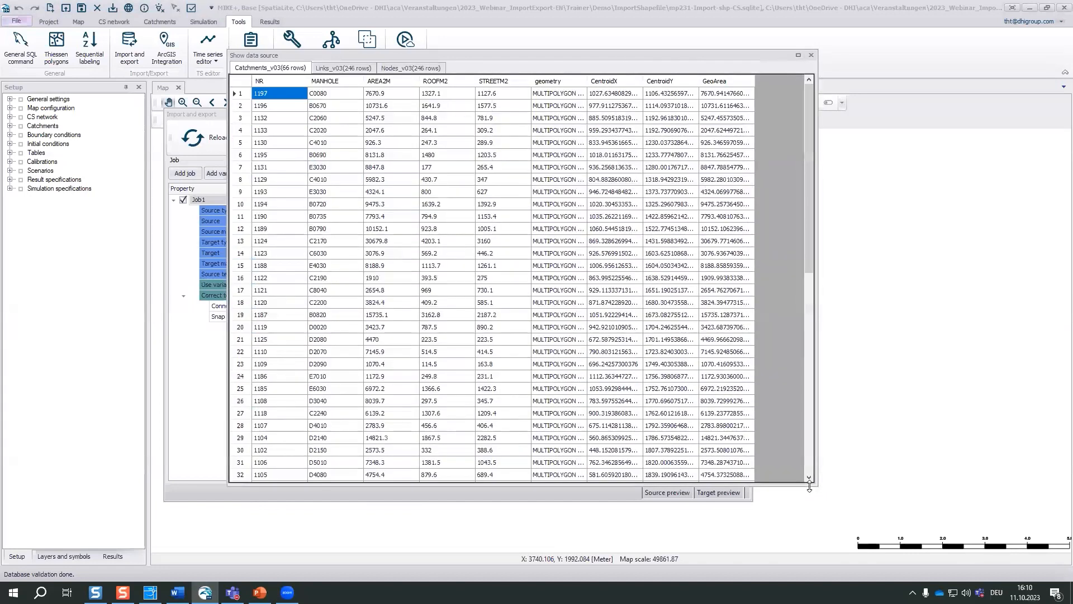
- Examine the attribute columns of the Links_v03 and Nodes_v03 source tables and close the data preview
{"action": "left_click", "coordinate": [330, 69]}
{"action": "left_click", "coordinate": [388, 69]}
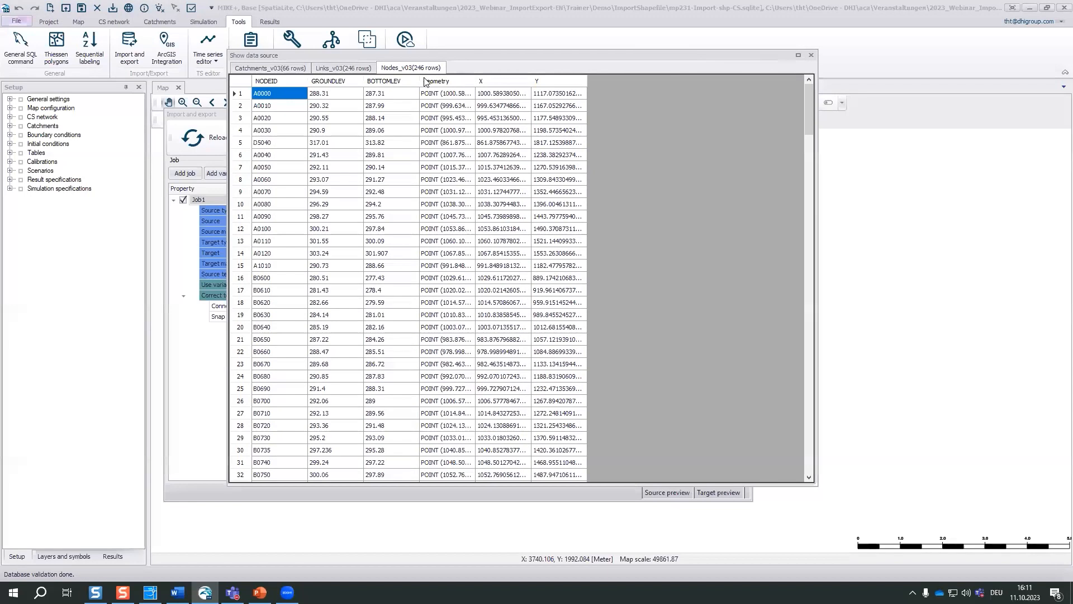
{"action": "left_click", "coordinate": [350, 70]}
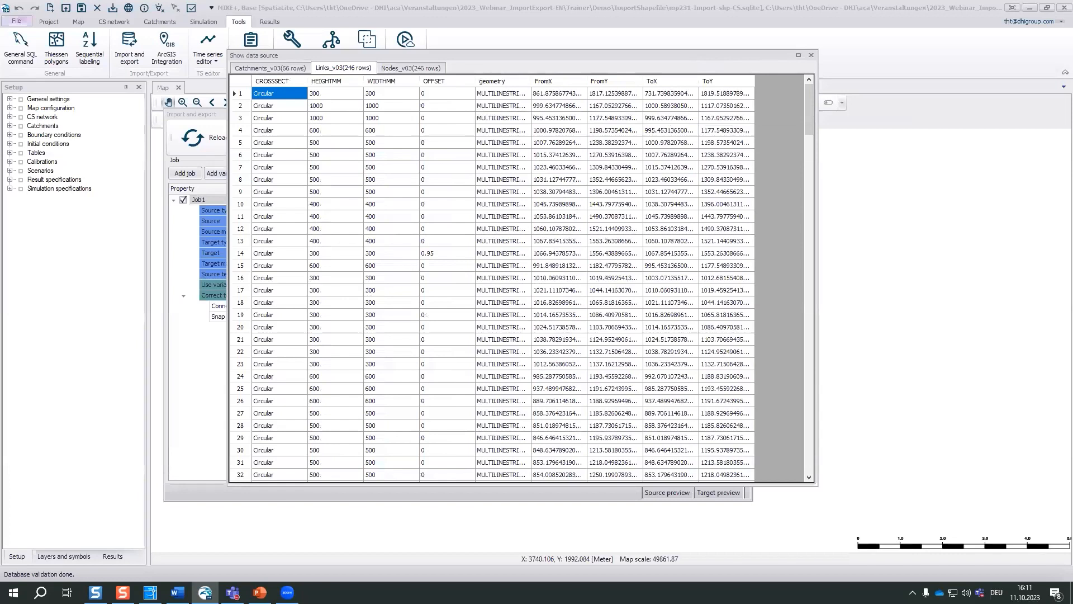
{"action": "left_click", "coordinate": [810, 55]}
{"action": "key", "text": "alt+Tab"}
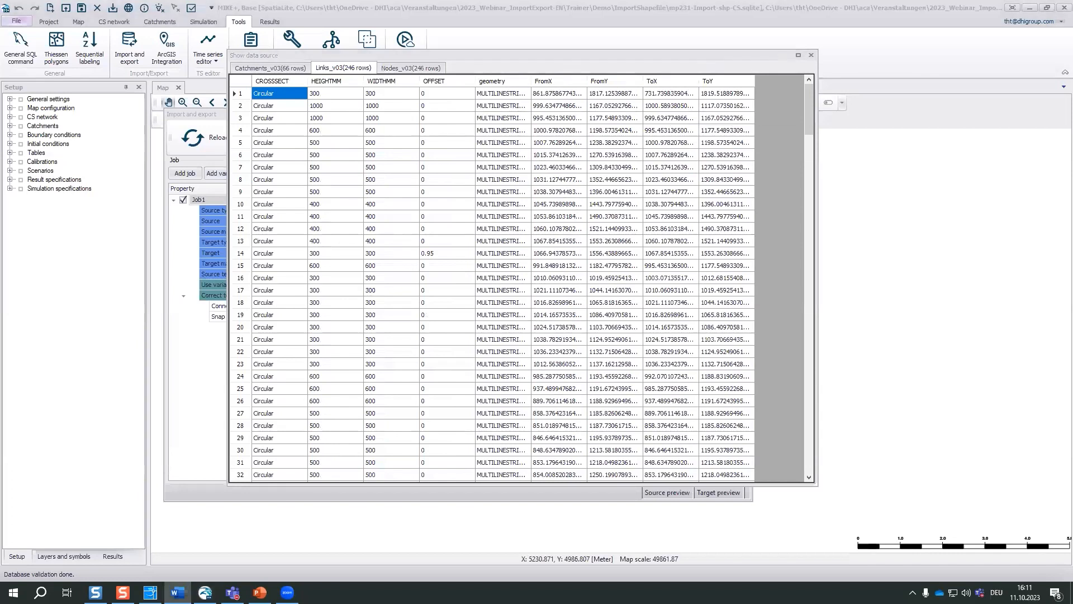
{"action": "left_click", "coordinate": [810, 56]}
{"action": "left_click", "coordinate": [811, 55]}
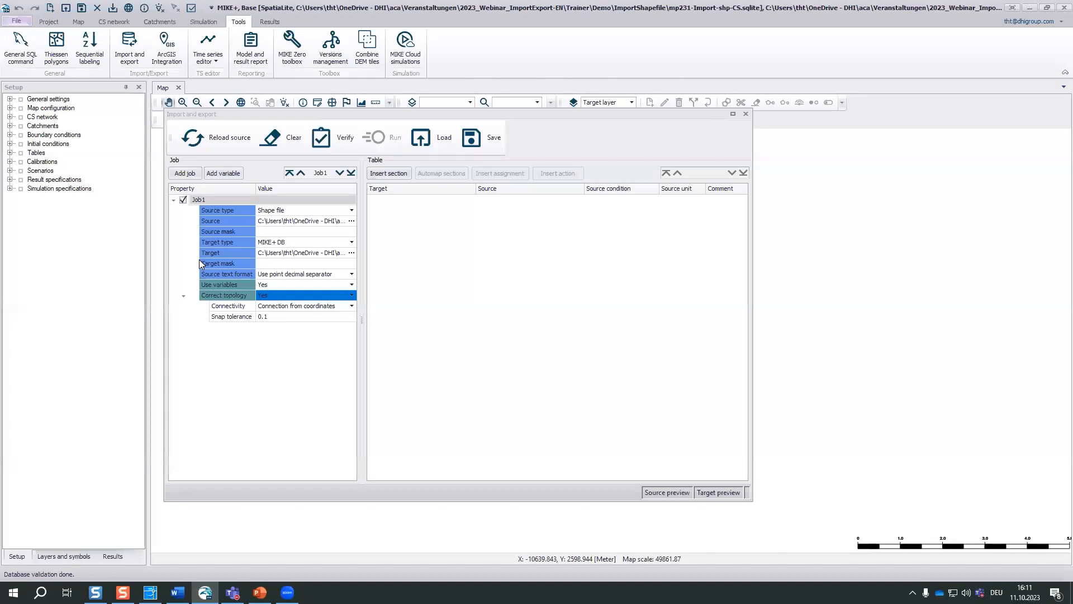
- Insert a section in the job and name it "Import Nodes"
{"action": "left_click", "coordinate": [391, 173]}
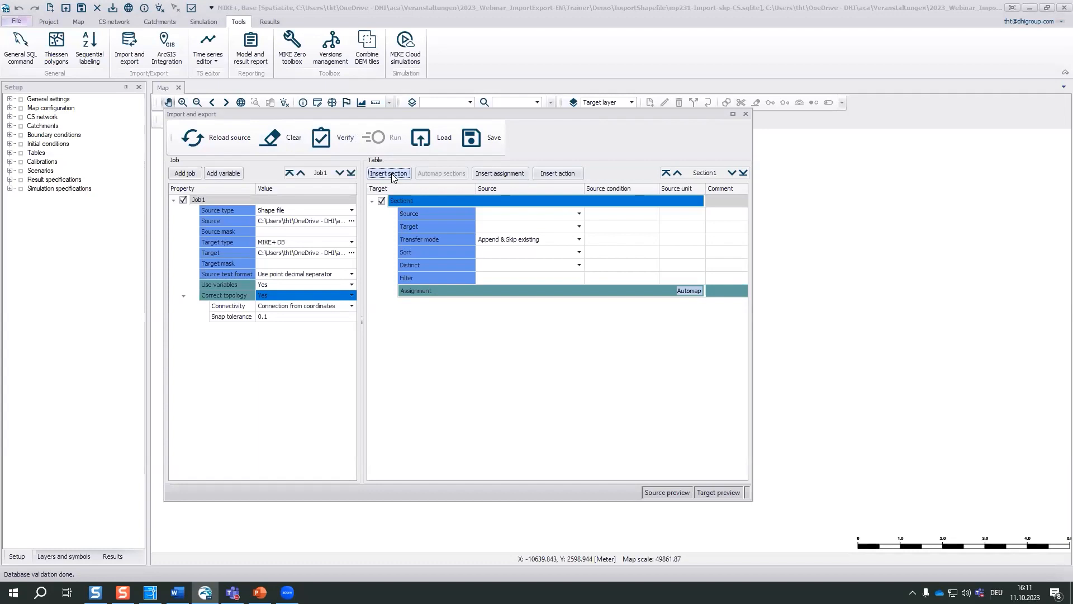
{"action": "left_click", "coordinate": [415, 200]}
{"action": "type", "text": "Import"}
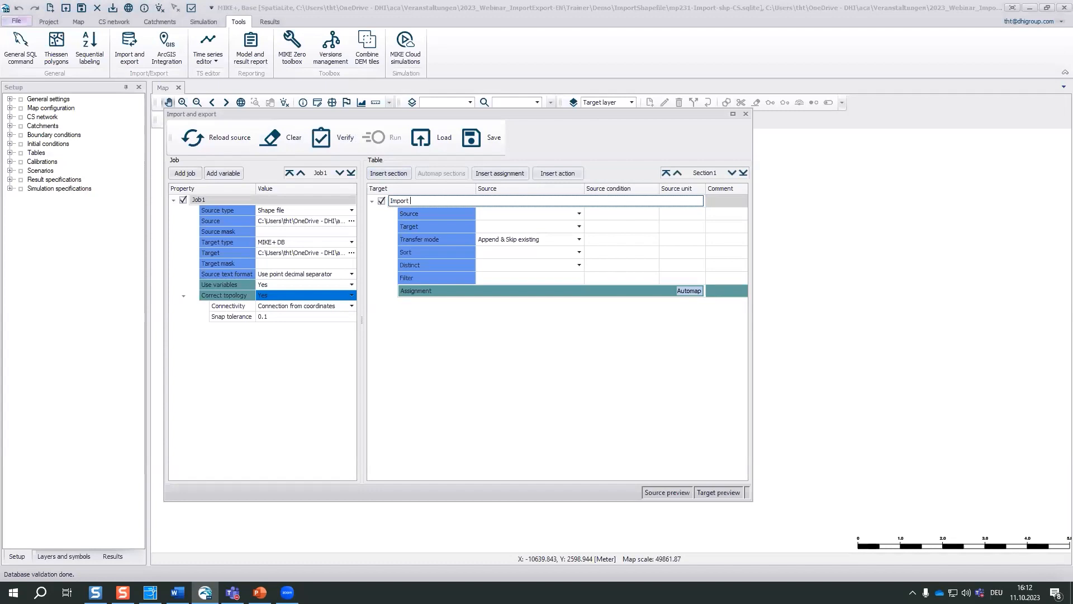
{"action": "type", "text": " Nodes"}
- Set the Import Nodes section's source to Nodes_v03 and its target to msm_Node
{"action": "left_click", "coordinate": [579, 213]}
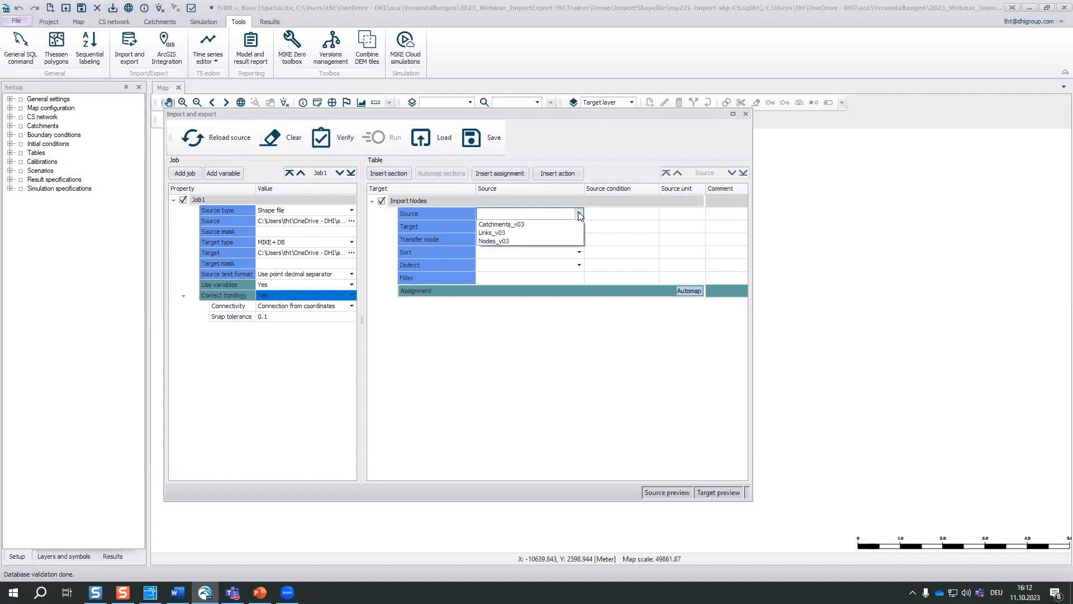
{"action": "left_click", "coordinate": [560, 241]}
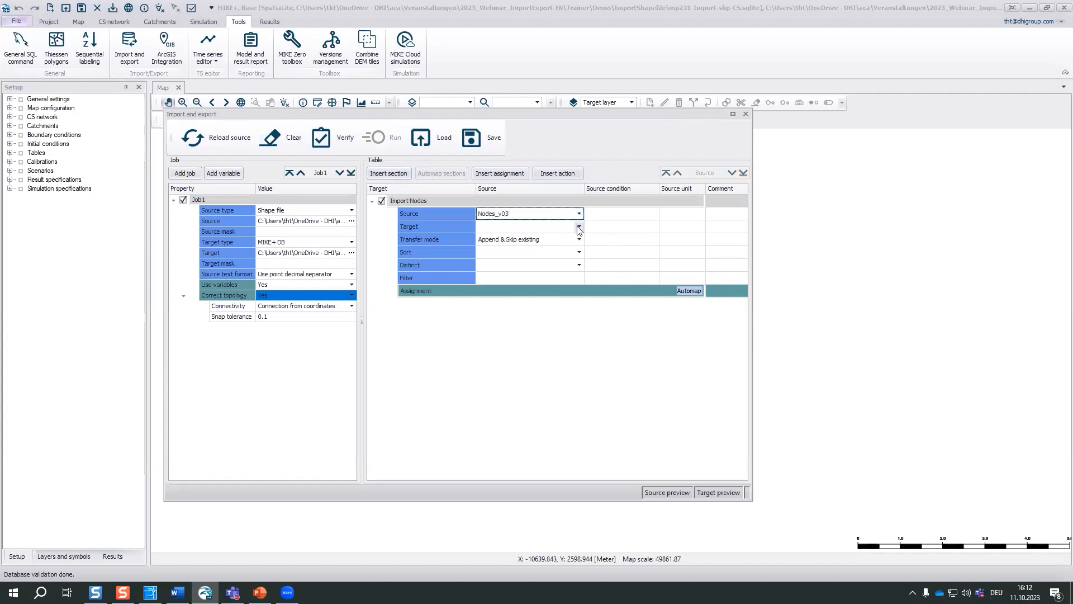
{"action": "left_click", "coordinate": [579, 228]}
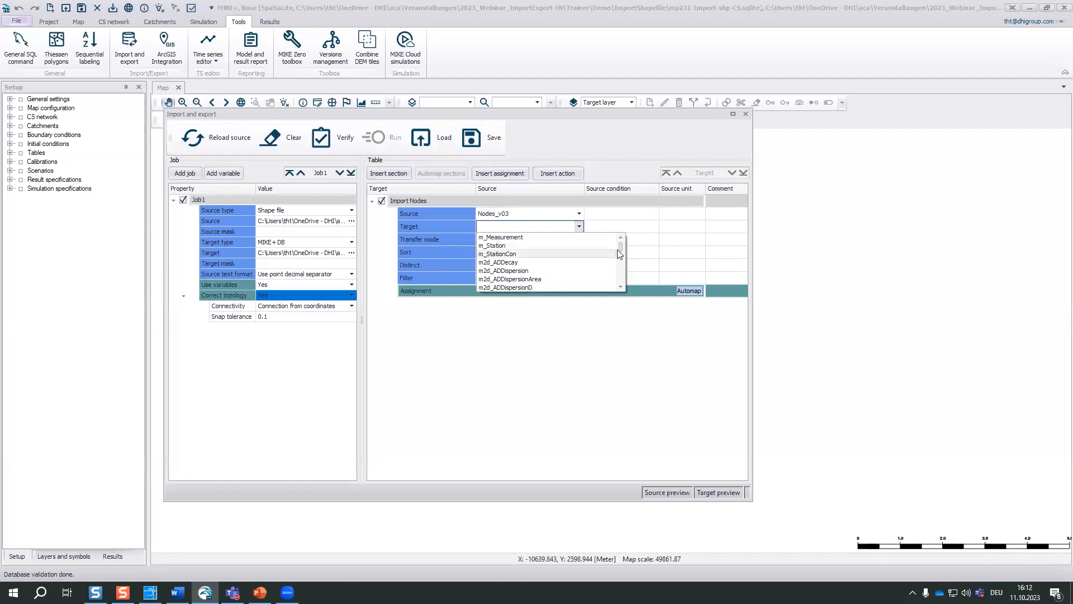
{"action": "left_click_drag", "start_coordinate": [621, 247], "coordinate": [620, 264]}
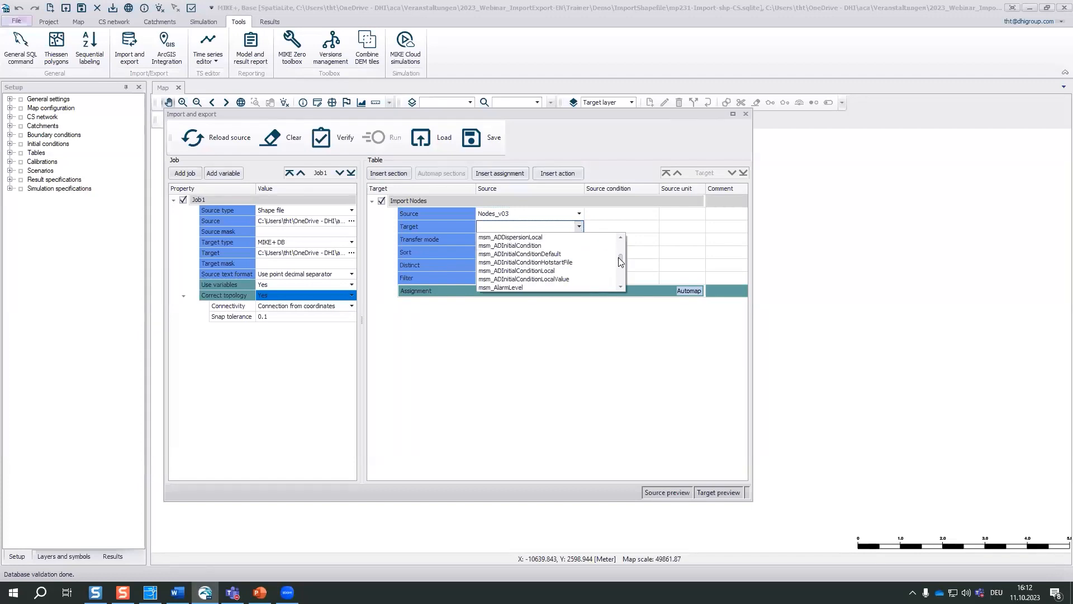
{"action": "scroll", "coordinate": [602, 271], "scroll_direction": "down", "scroll_amount": 3}
{"action": "scroll", "coordinate": [601, 270], "scroll_direction": "down", "scroll_amount": 5}
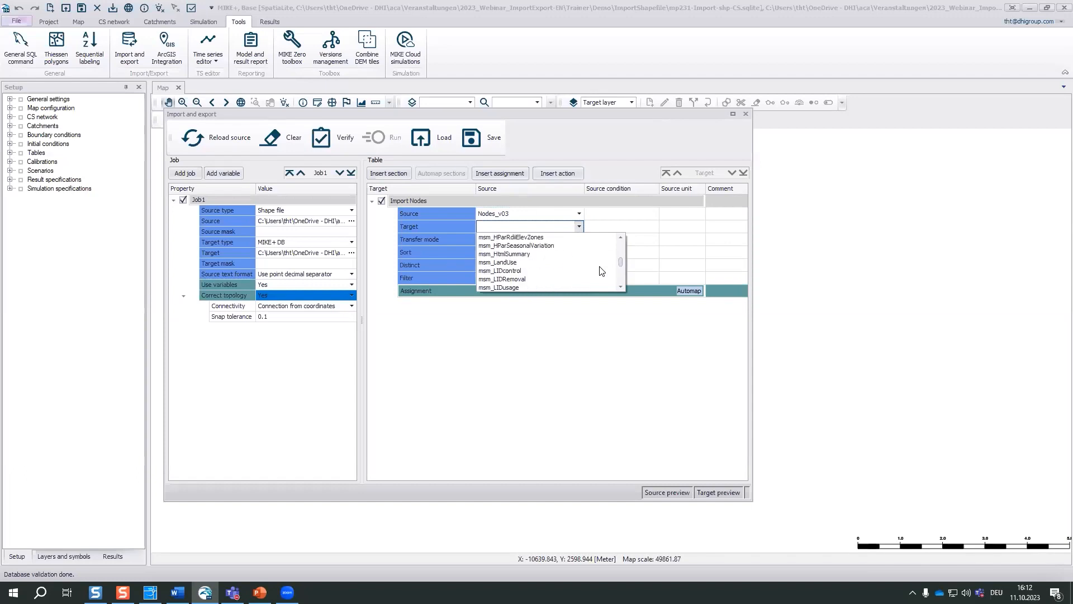
{"action": "scroll", "coordinate": [602, 270], "scroll_direction": "down", "scroll_amount": 4}
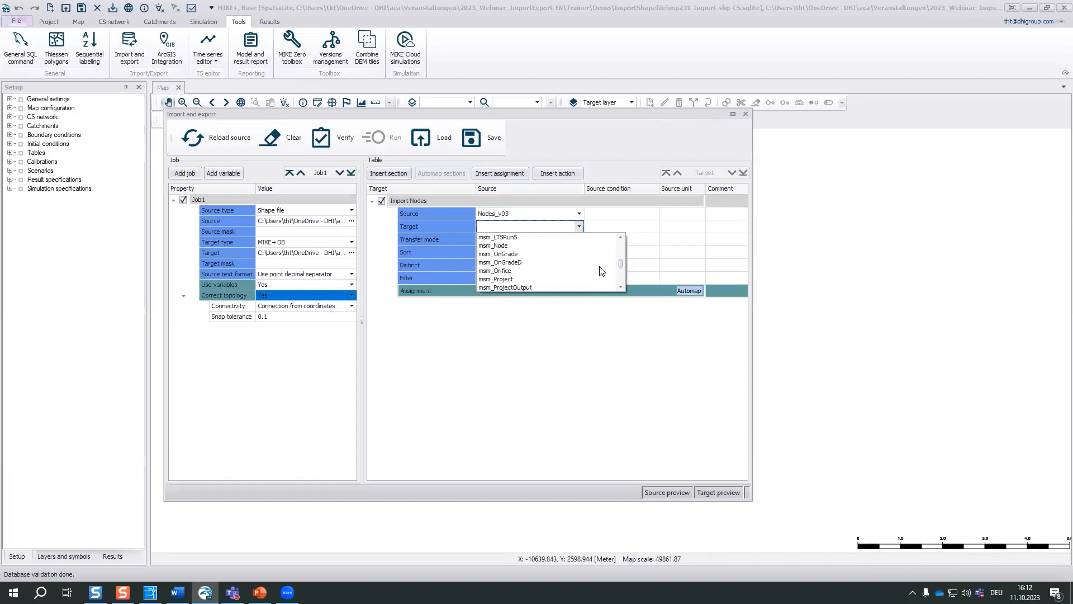
{"action": "left_click", "coordinate": [564, 245]}
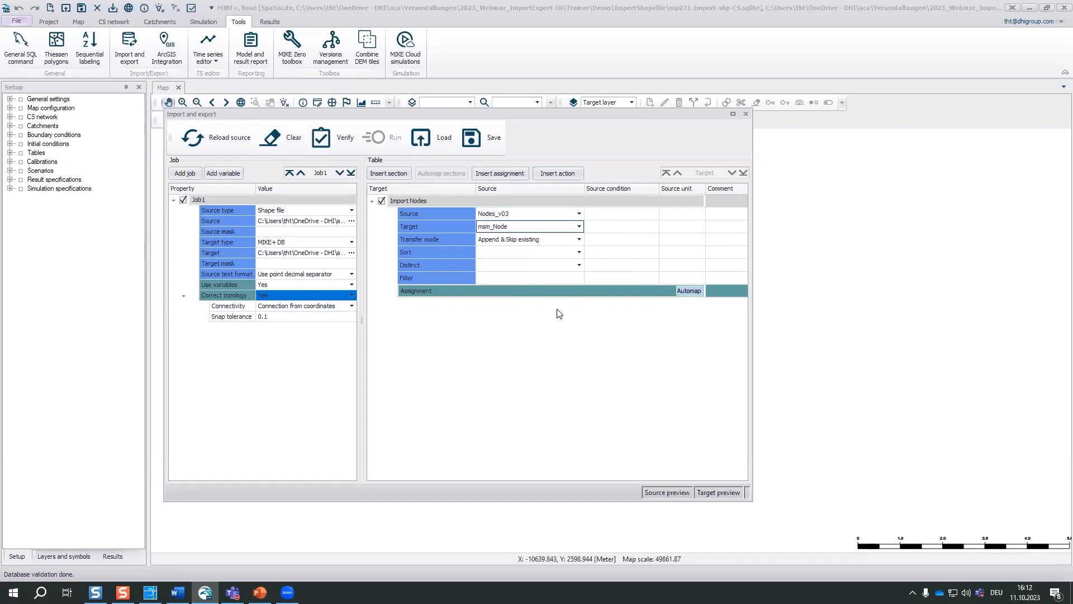
- Add an assignment to the Import Nodes section that maps source field NODEID to target field MUID
{"action": "left_click", "coordinate": [498, 172]}
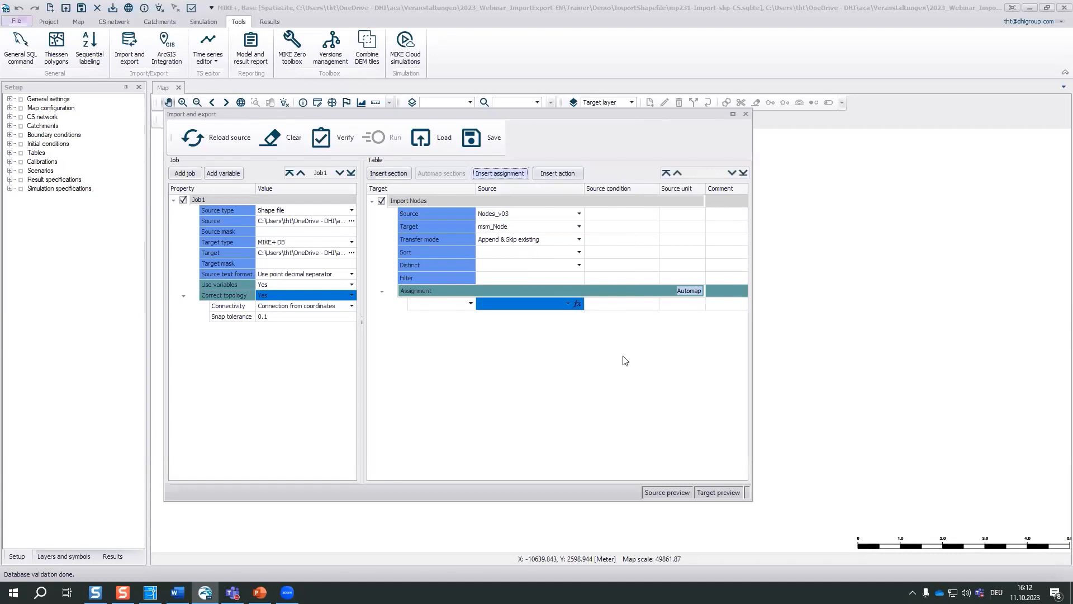
{"action": "left_click", "coordinate": [569, 303]}
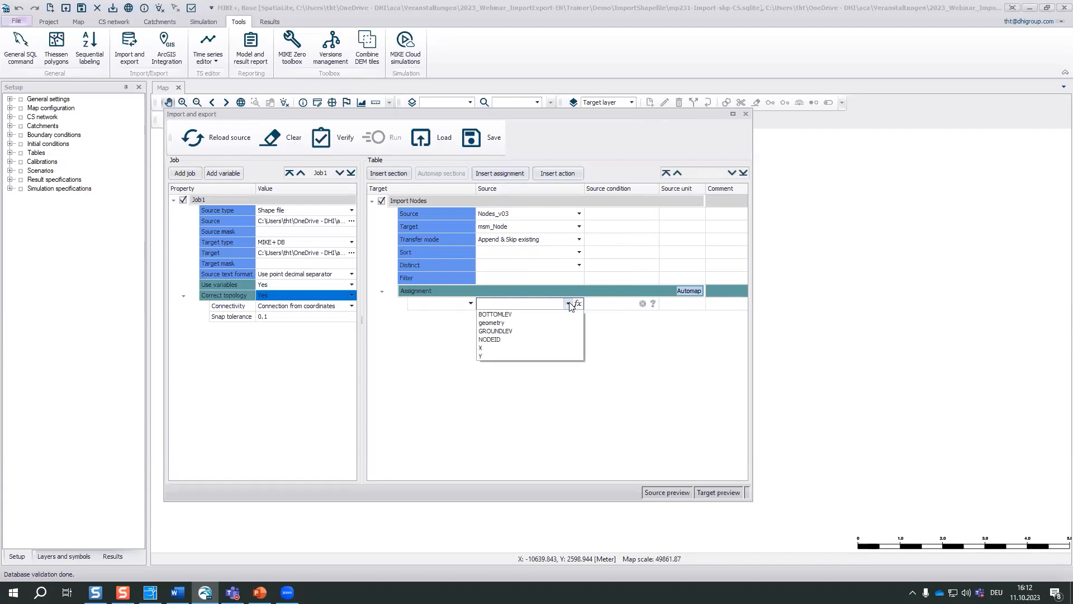
{"action": "left_click", "coordinate": [531, 341]}
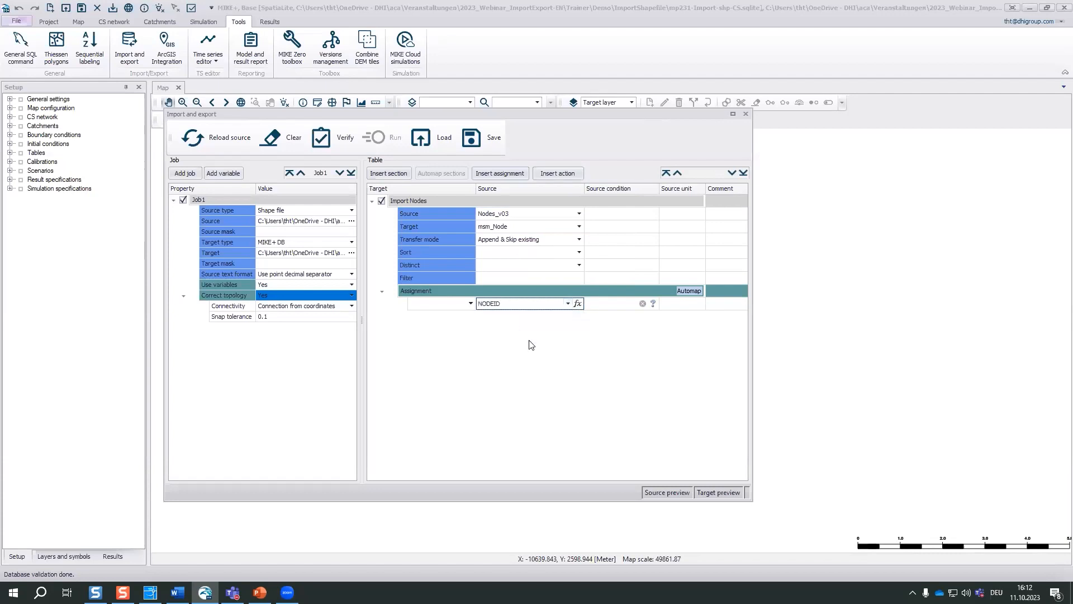
{"action": "left_click", "coordinate": [470, 304]}
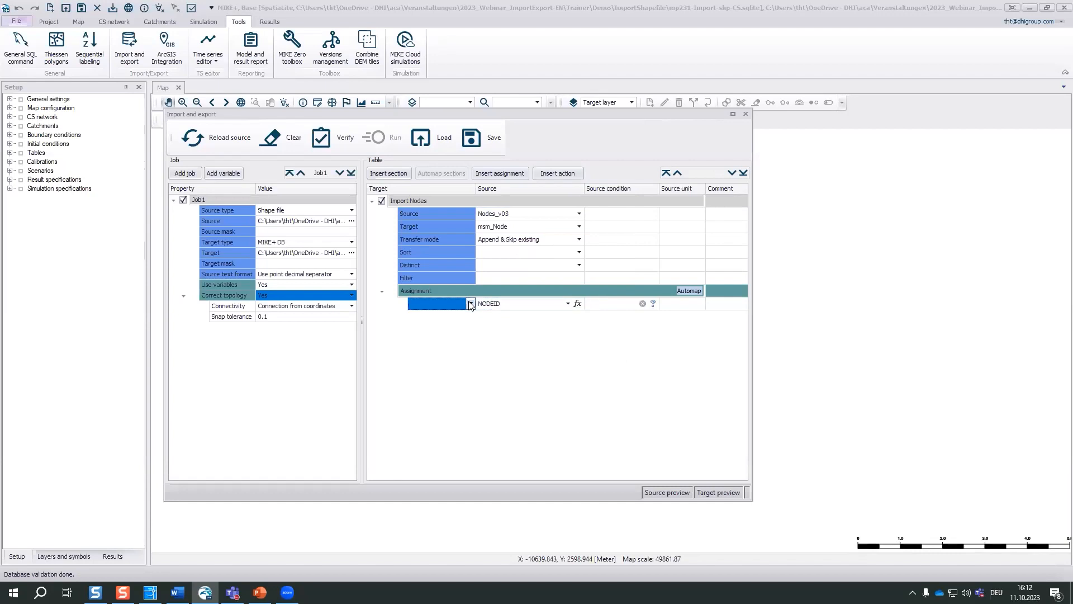
{"action": "left_click", "coordinate": [470, 304]}
{"action": "left_click_drag", "start_coordinate": [477, 327], "coordinate": [476, 343]}
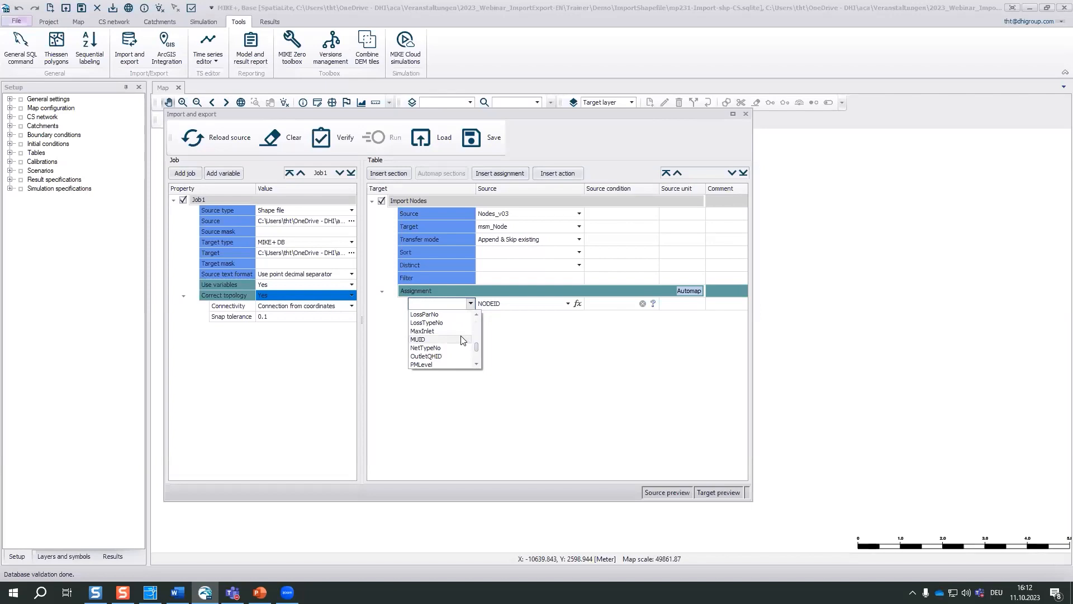
{"action": "left_click", "coordinate": [425, 339]}
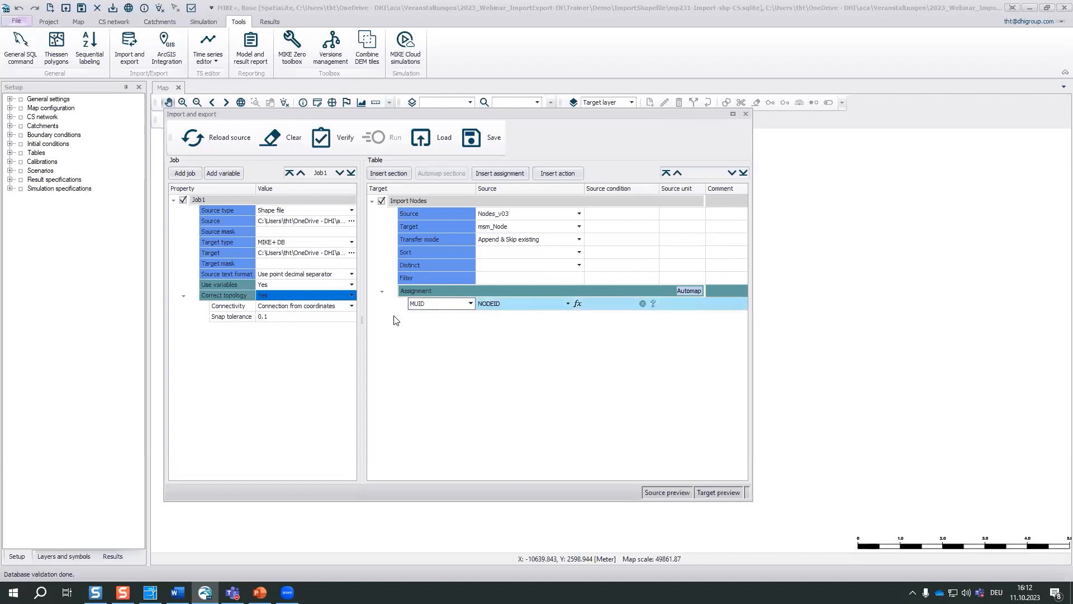
{"action": "left_click", "coordinate": [470, 304]}
{"action": "left_click", "coordinate": [471, 304]}
- Dock the import and export window beside the map, and check the database field names in the CS network Nodes editor
{"action": "left_click_drag", "start_coordinate": [503, 112], "coordinate": [609, 327]}
{"action": "left_click", "coordinate": [9, 117]}
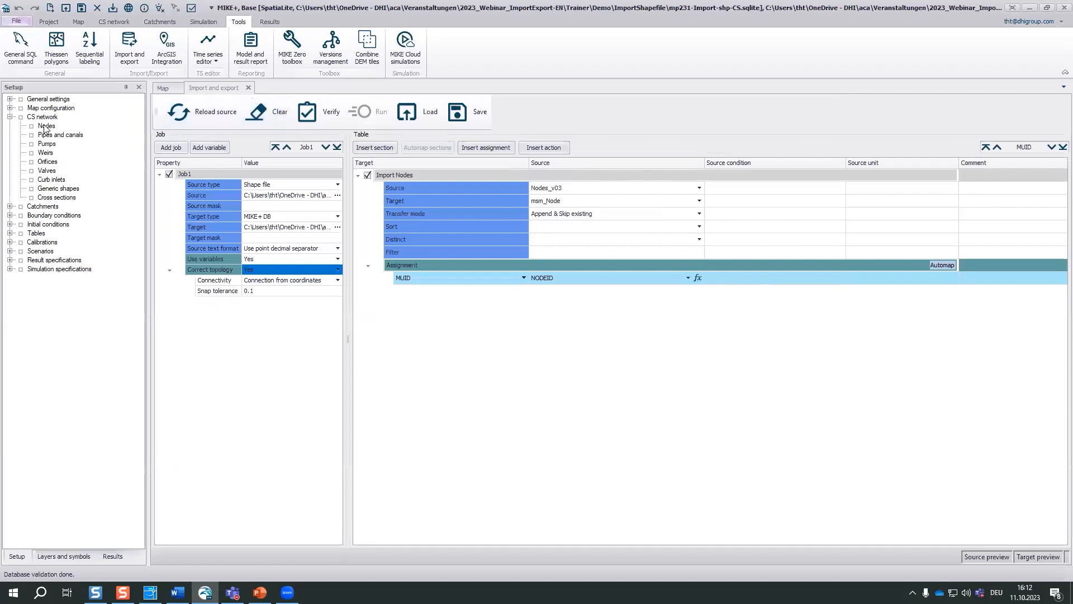
{"action": "left_click", "coordinate": [46, 127]}
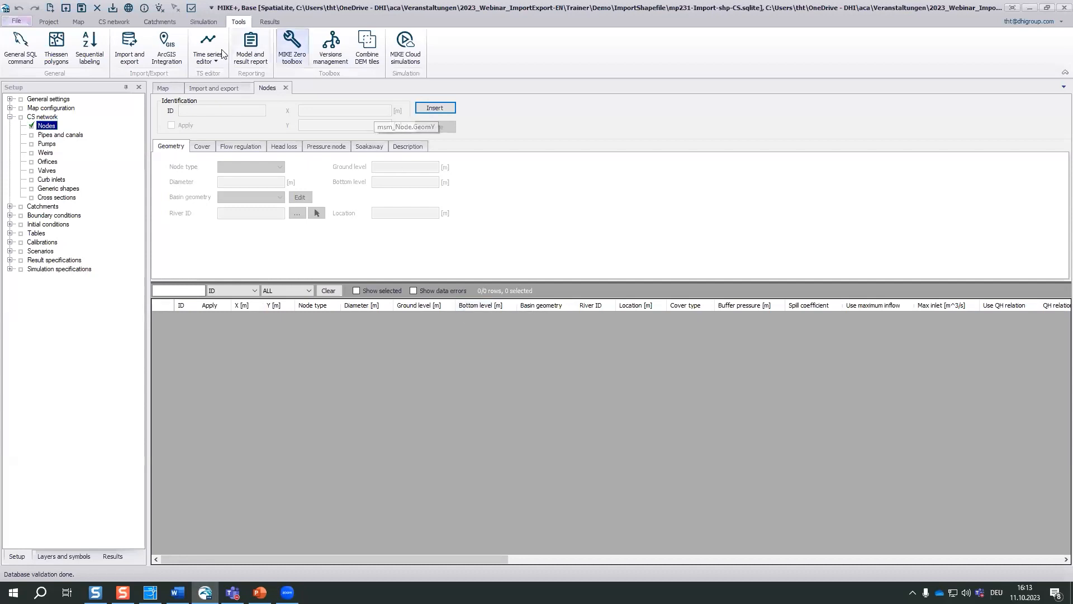
{"action": "left_click", "coordinate": [215, 88]}
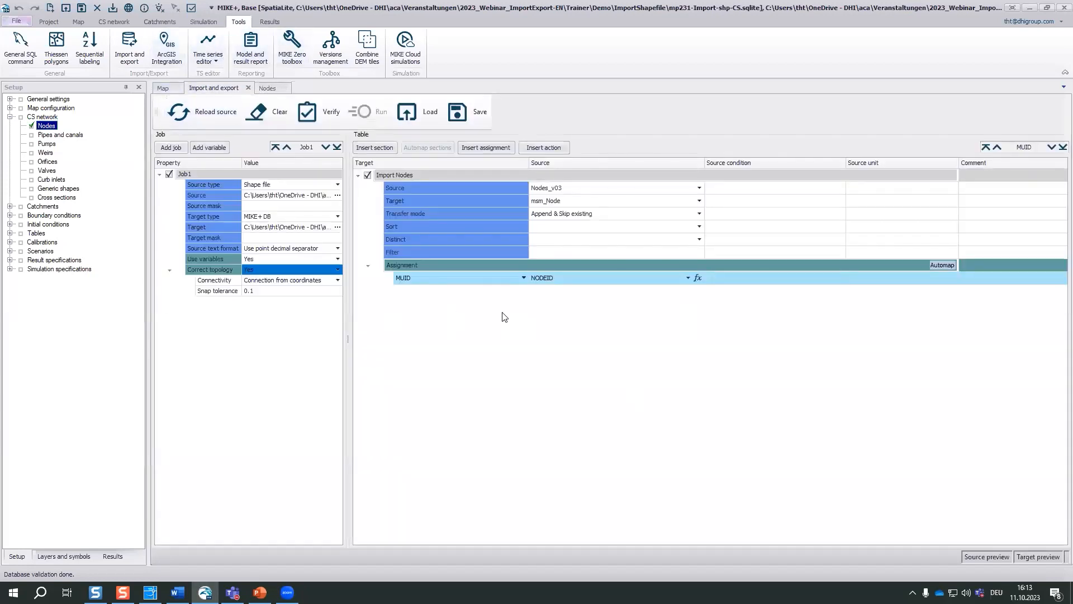
- Insert three more empty assignment rows in the Import Nodes section
{"action": "left_click", "coordinate": [487, 264]}
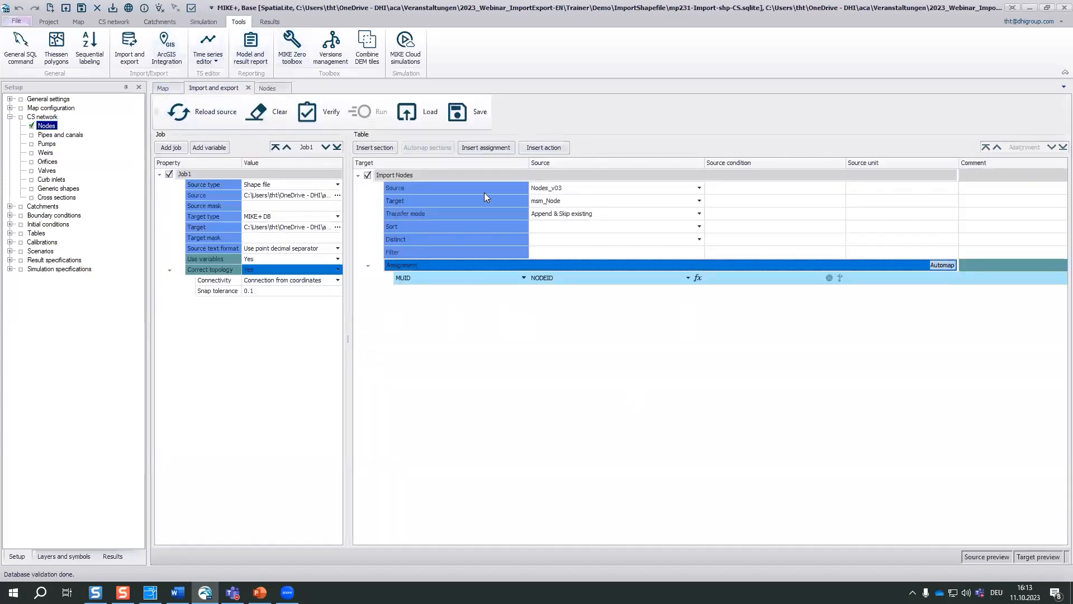
{"action": "left_click", "coordinate": [487, 146]}
{"action": "left_click", "coordinate": [488, 147]}
{"action": "left_click", "coordinate": [488, 147]}
- Map source field GROUNDLEV to target field GroundLevel in the first empty assignment row
{"action": "left_click", "coordinate": [688, 290]}
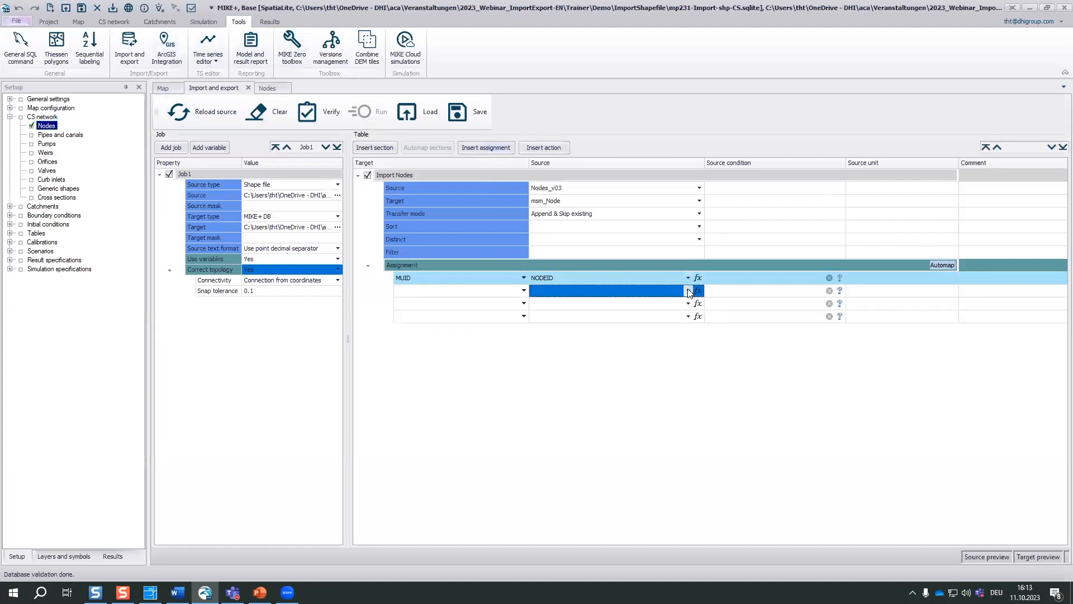
{"action": "left_click", "coordinate": [688, 291]}
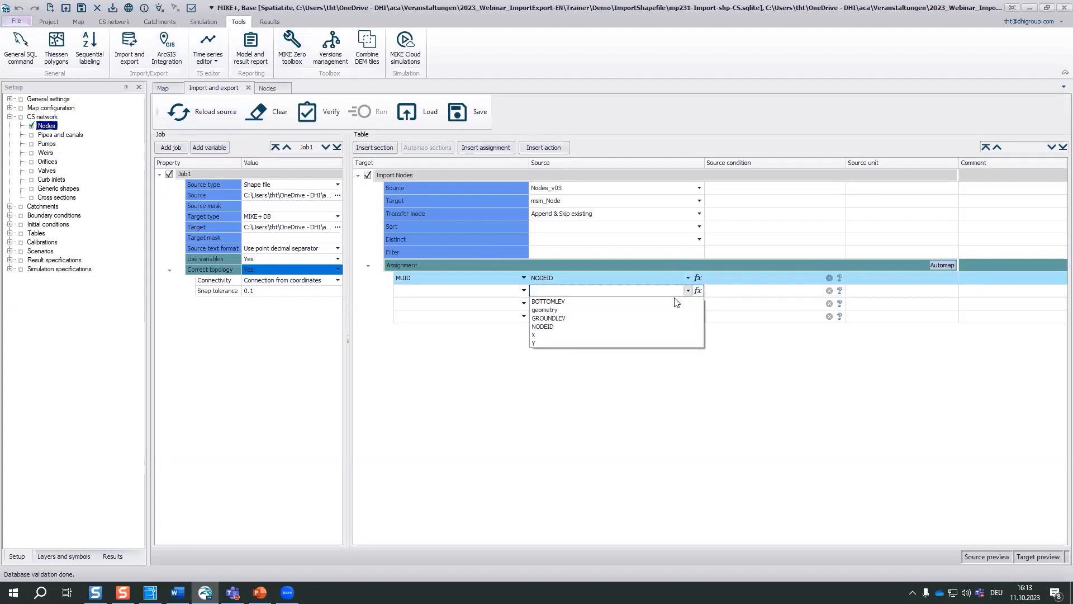
{"action": "left_click", "coordinate": [673, 318]}
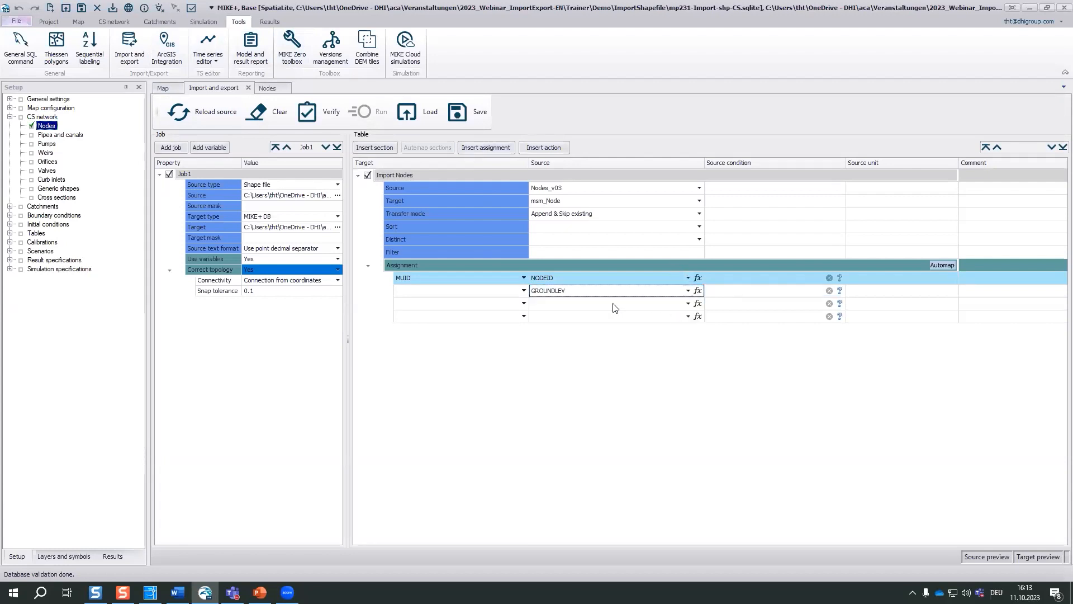
{"action": "left_click", "coordinate": [490, 296]}
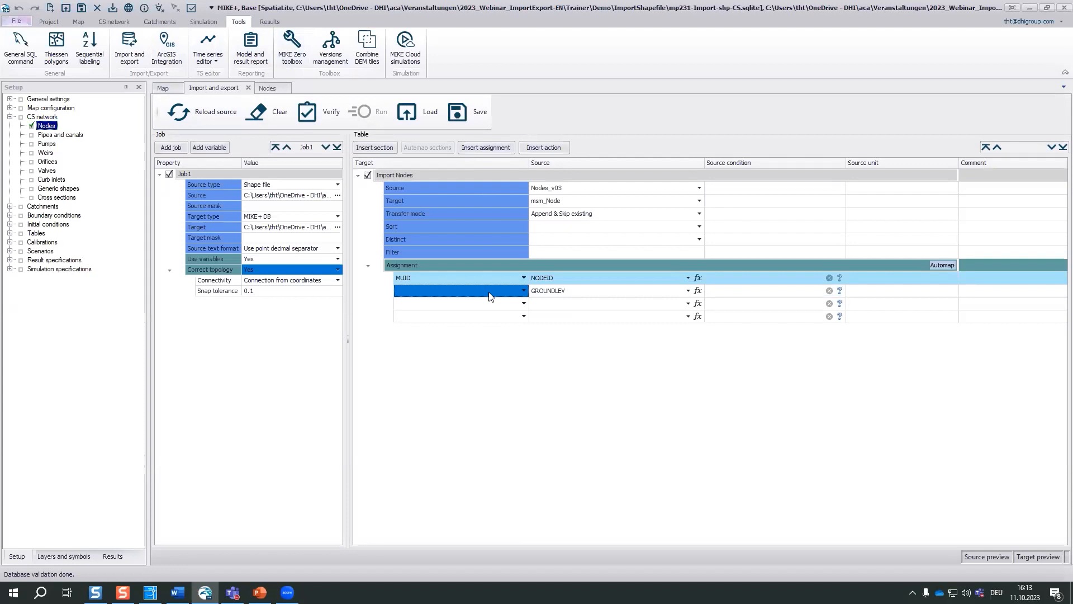
{"action": "type", "text": "GroundLevel"}
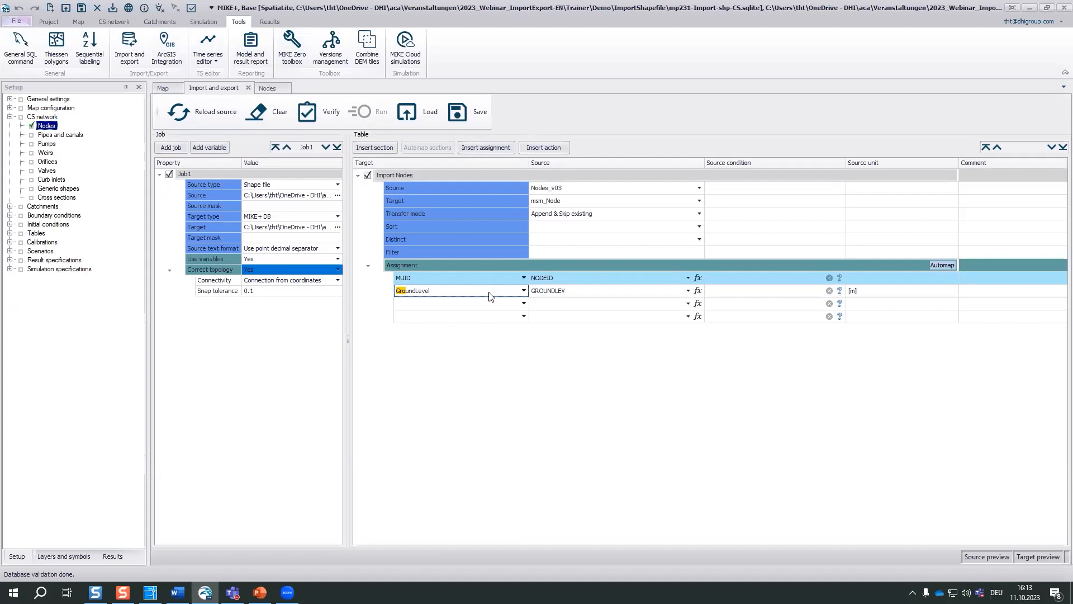
{"action": "left_click", "coordinate": [489, 294]}
{"action": "left_click", "coordinate": [490, 296]}
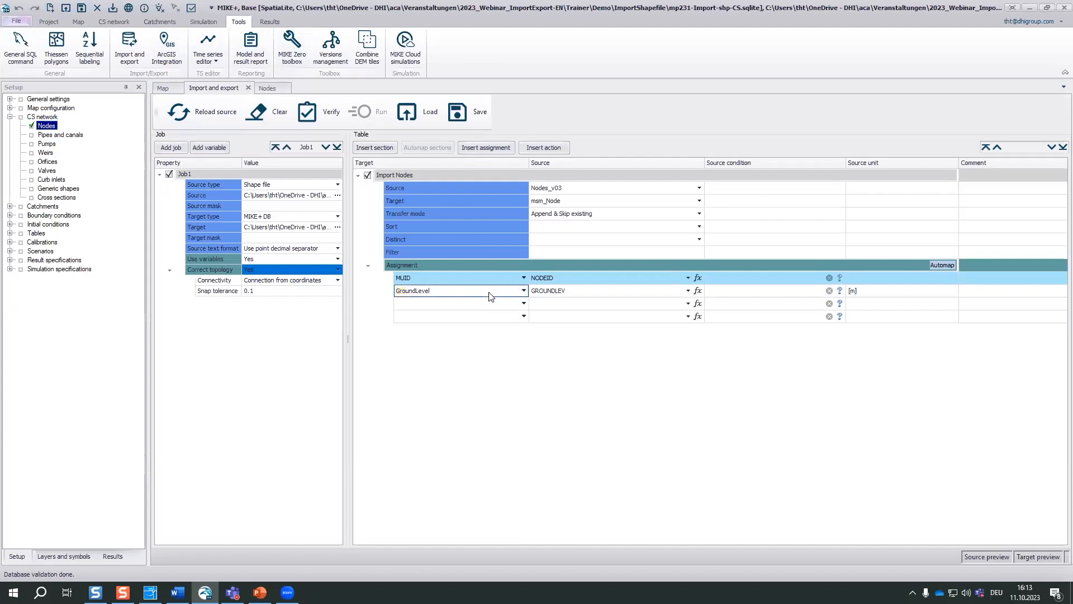
- Map source field BOTTOMLEV to target field InvertLevel in the next assignment row
{"action": "left_click", "coordinate": [553, 303]}
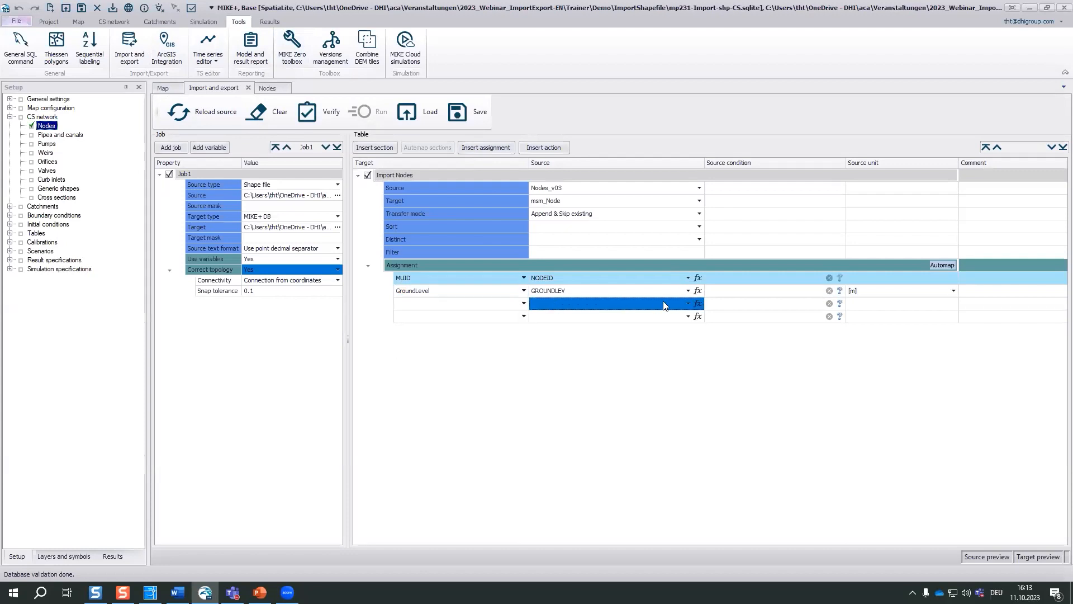
{"action": "left_click", "coordinate": [687, 303]}
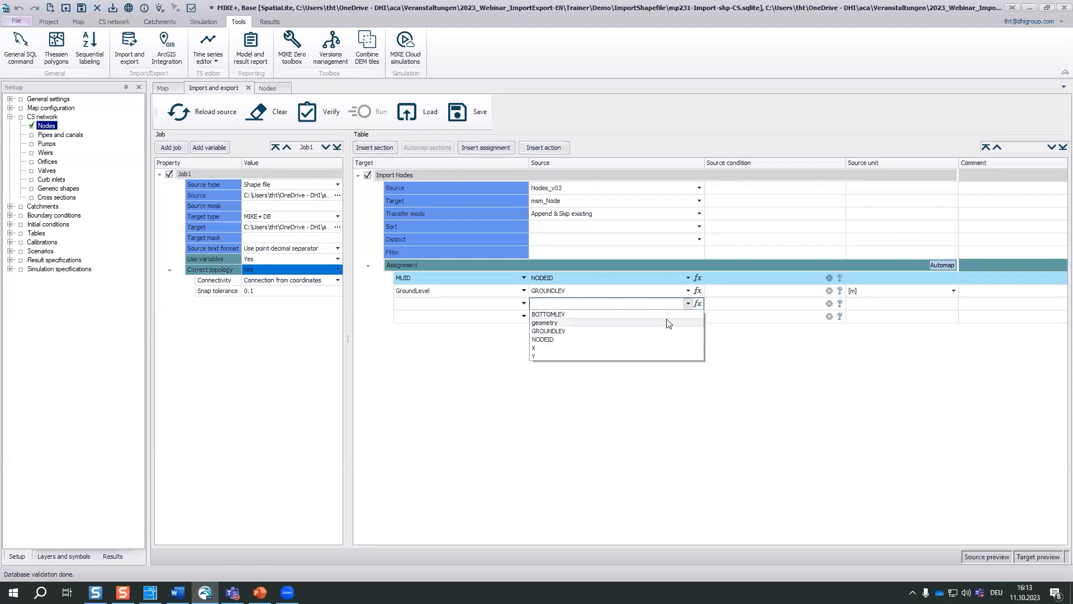
{"action": "left_click", "coordinate": [553, 314]}
{"action": "left_click", "coordinate": [441, 307]}
{"action": "type", "text": "in"}
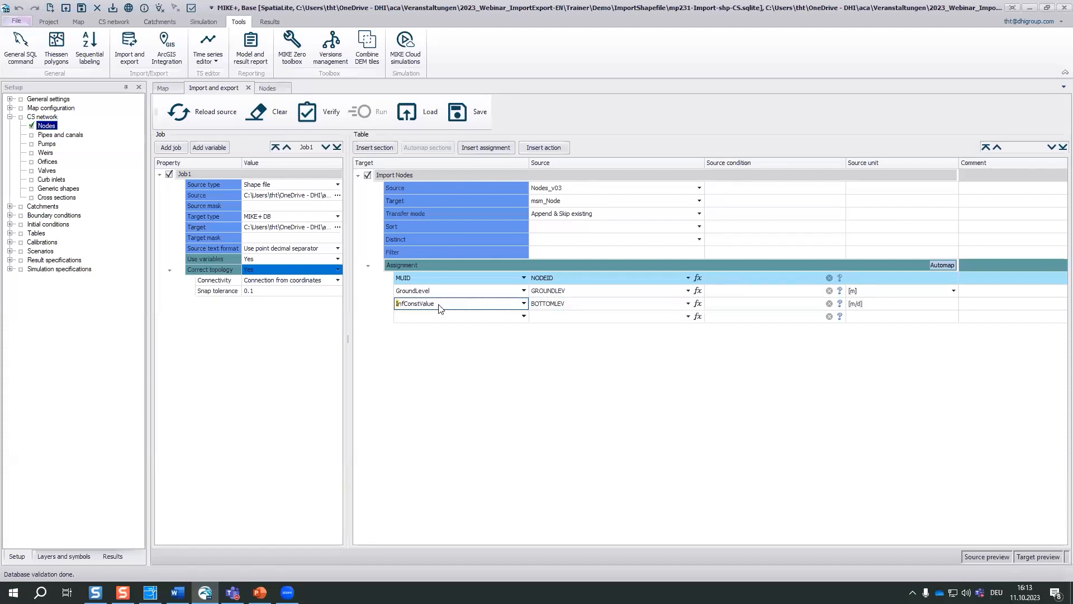
{"action": "key", "text": "BackSpace"}
{"action": "left_click", "coordinate": [441, 307]}
{"action": "type", "text": "nvert"}
{"action": "key", "text": "Return"}
- Map the source geometry field to the target geometry field in the last assignment row
{"action": "left_click", "coordinate": [692, 316]}
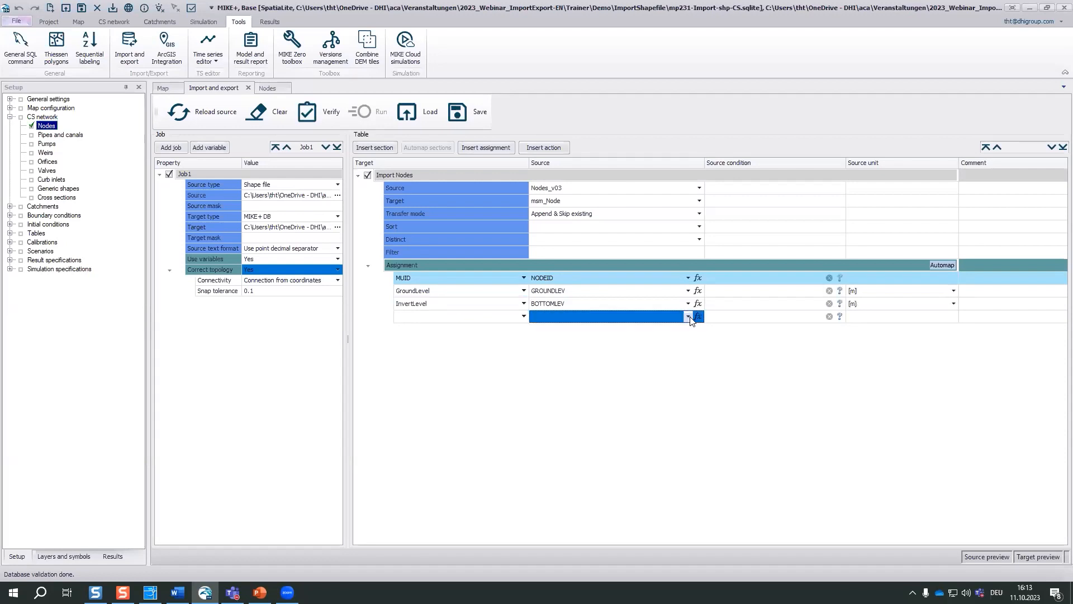
{"action": "left_click", "coordinate": [689, 316]}
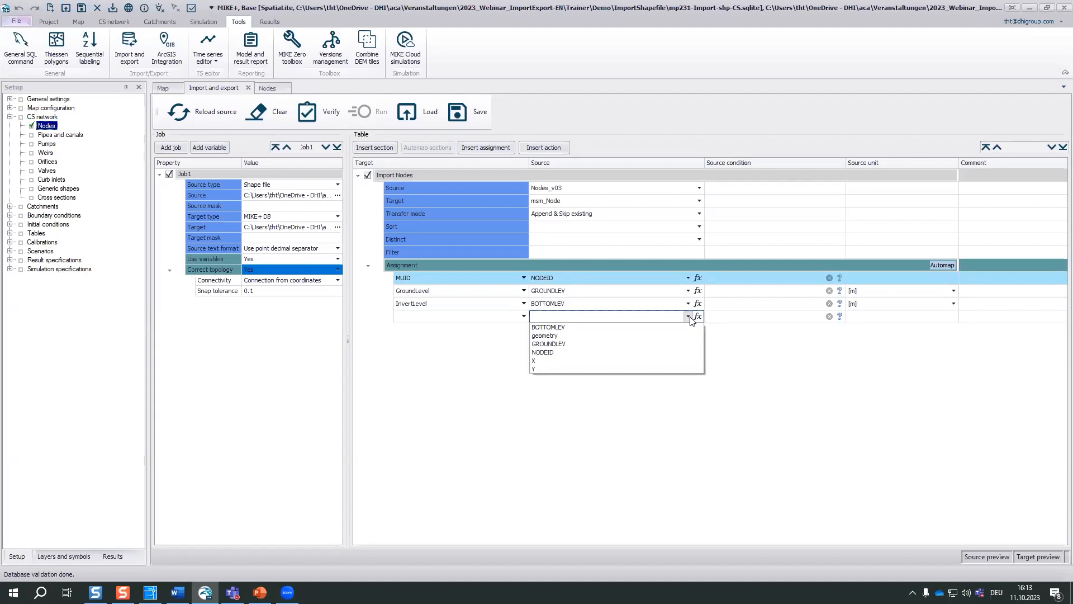
{"action": "left_click", "coordinate": [559, 335]}
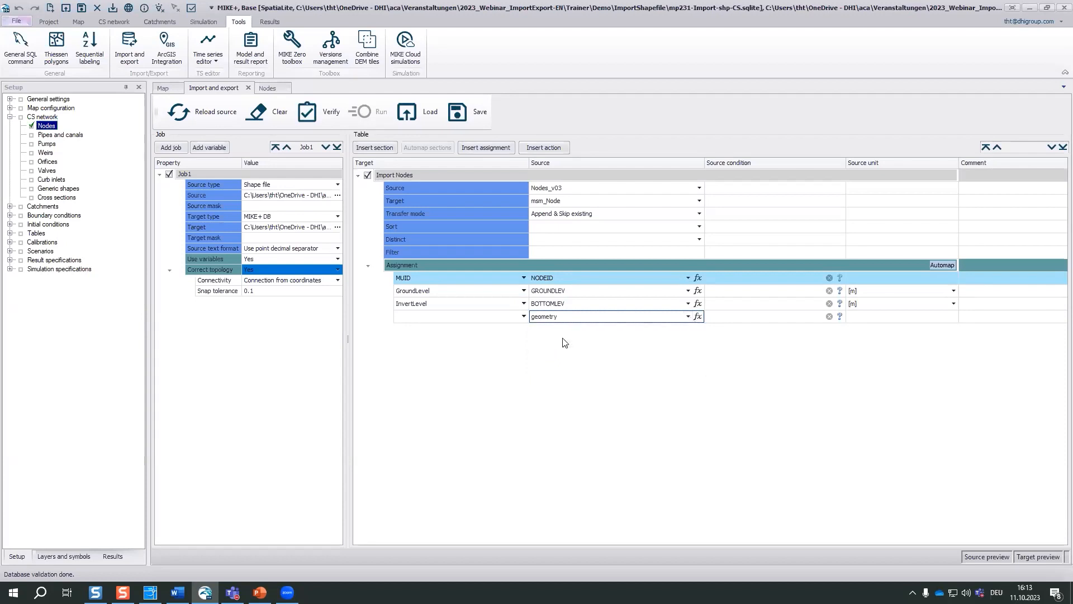
{"action": "left_click", "coordinate": [525, 317]}
{"action": "left_click", "coordinate": [524, 317]}
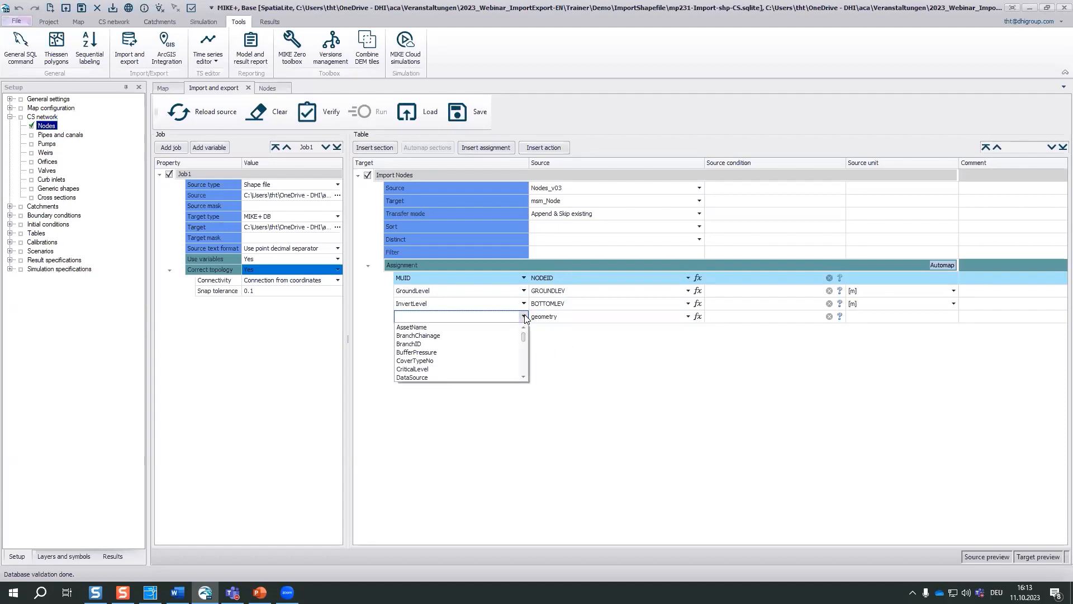
{"action": "left_click_drag", "start_coordinate": [523, 342], "coordinate": [523, 347]}
{"action": "left_click", "coordinate": [491, 328]}
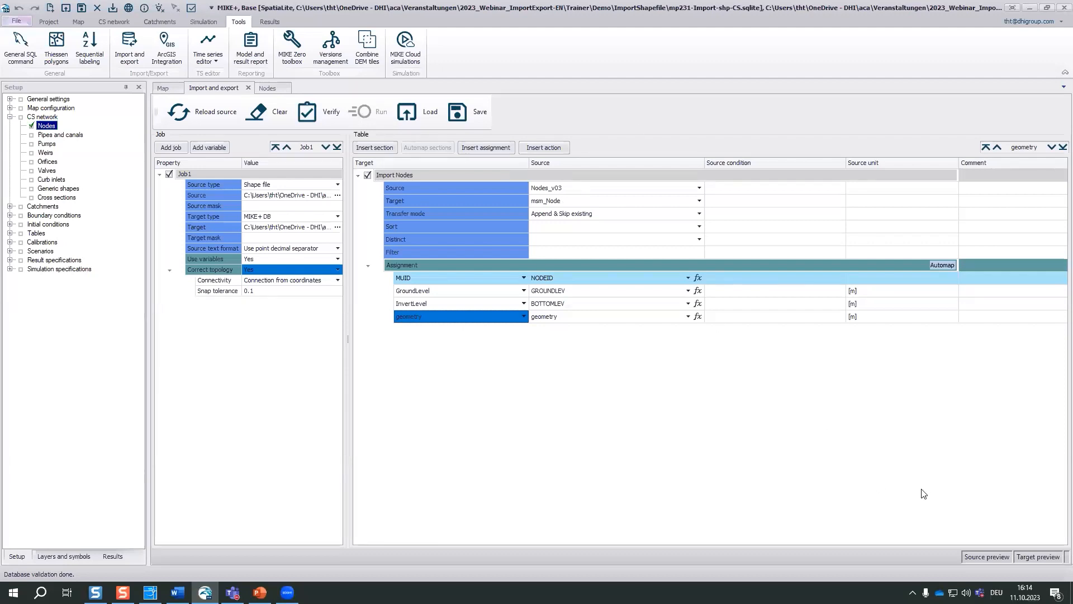
- Verify the import job, preview the resulting msm_Node target data, and close the preview
{"action": "left_click", "coordinate": [311, 117]}
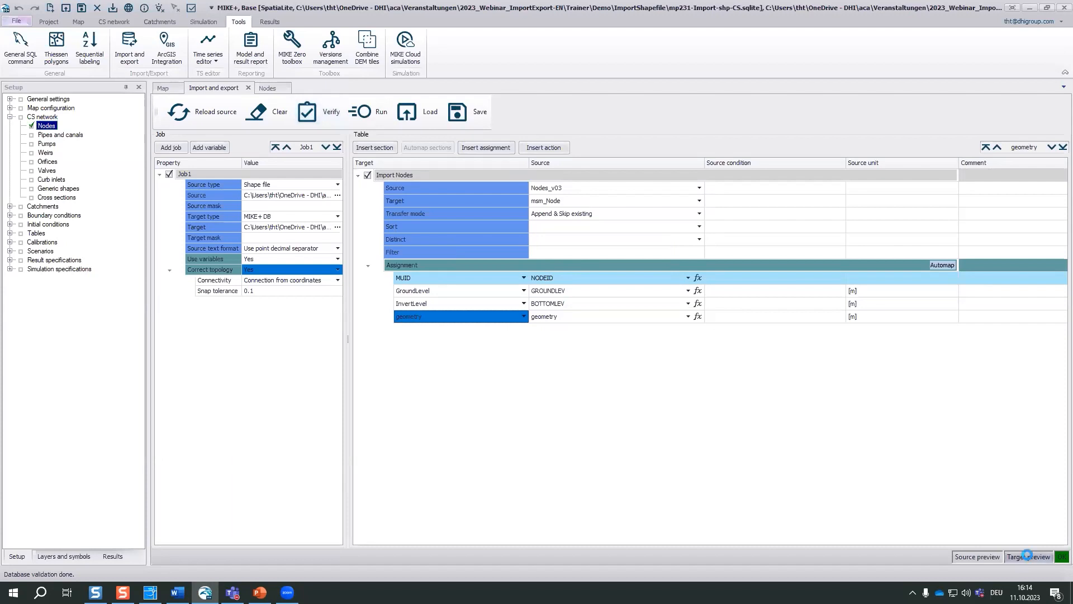
{"action": "left_click", "coordinate": [1027, 556]}
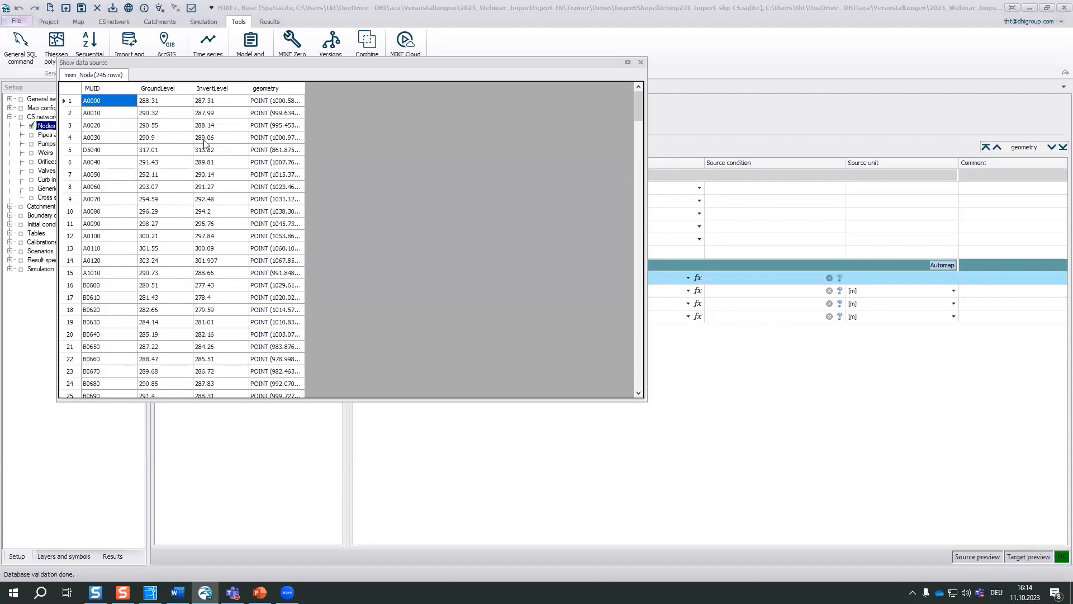
{"action": "left_click", "coordinate": [641, 62]}
- Run the import job and inspect the imported records in the Nodes table, including the Diameter column
{"action": "left_click", "coordinate": [362, 112]}
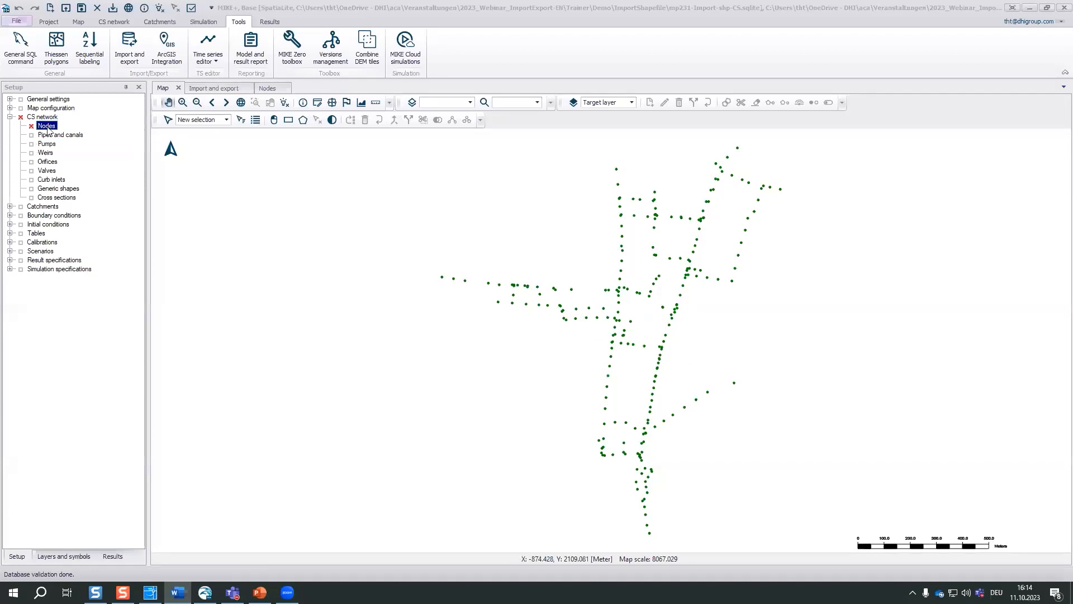
{"action": "left_click", "coordinate": [263, 92]}
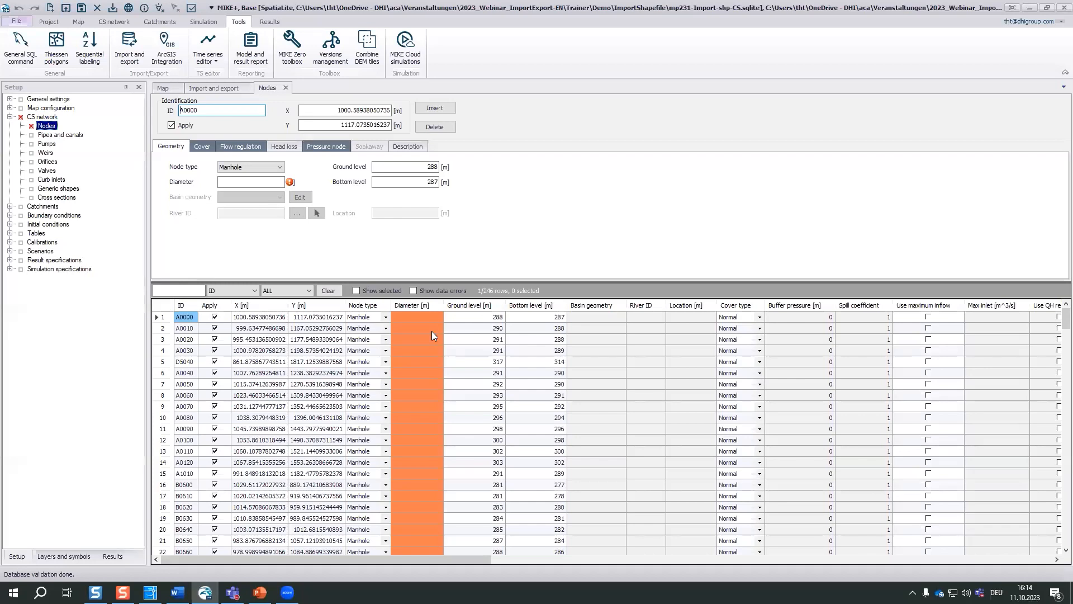
{"action": "mouse_move", "coordinate": [415, 325]}
{"action": "right_click", "coordinate": [405, 304]}
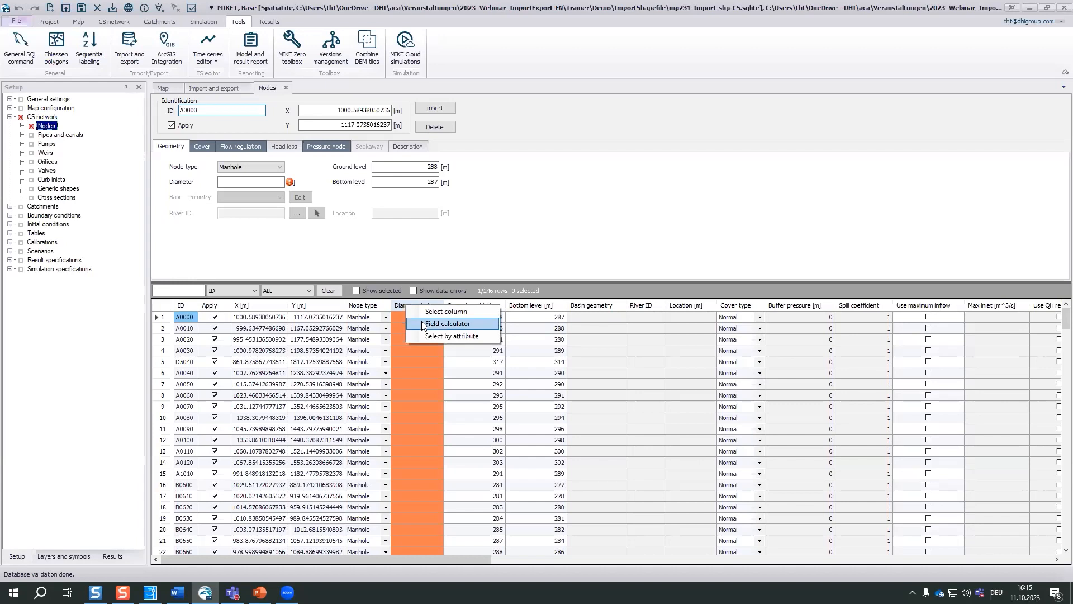
{"action": "left_click", "coordinate": [490, 246]}
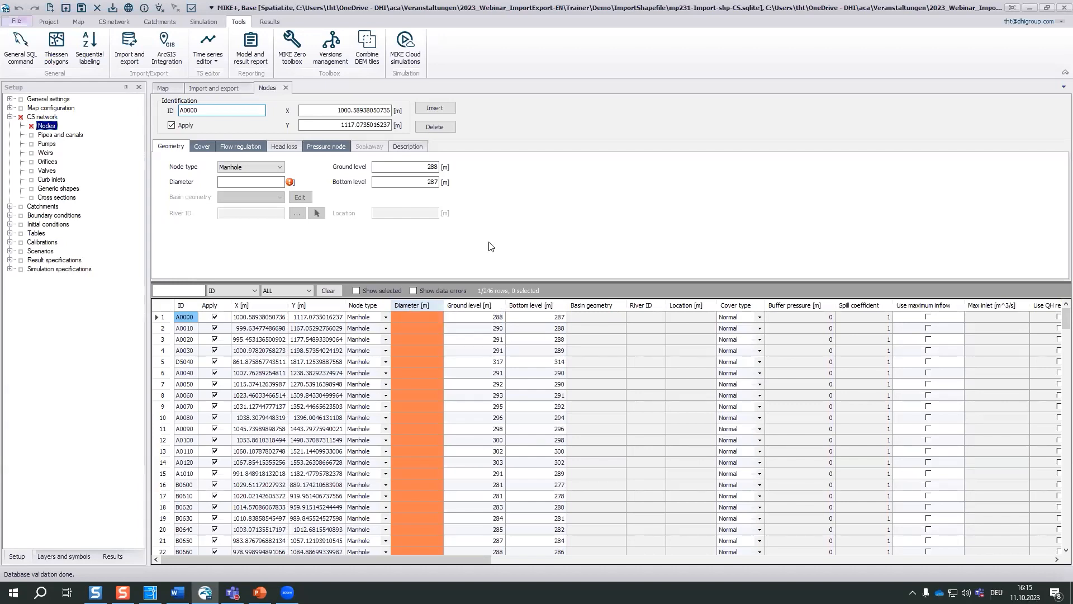
- Insert another assignment in the Import Nodes section with Diameter as its target field
{"action": "left_click", "coordinate": [213, 87]}
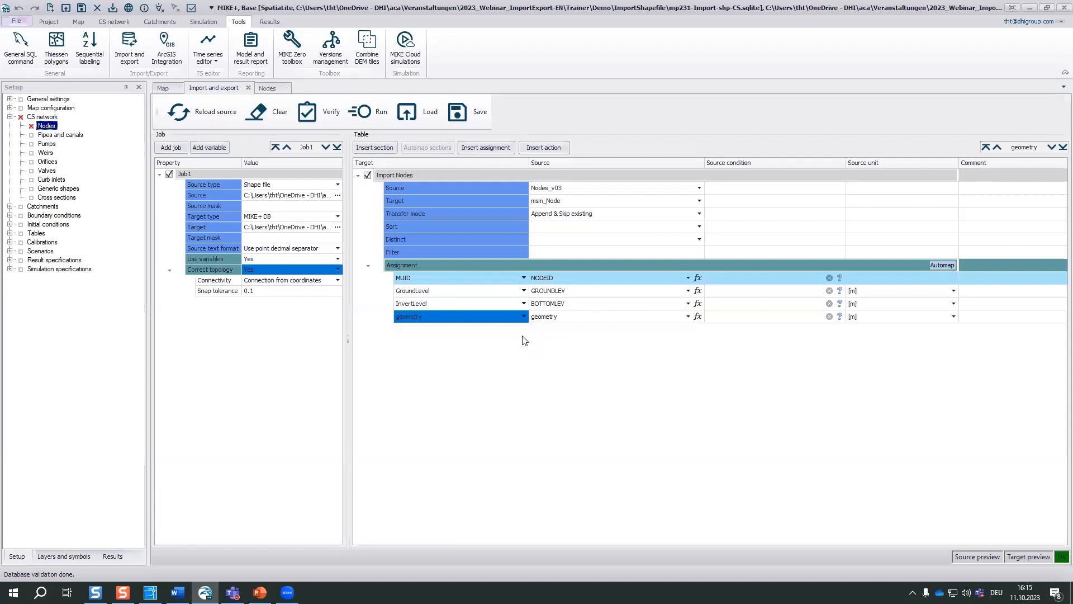
{"action": "left_click", "coordinate": [516, 266]}
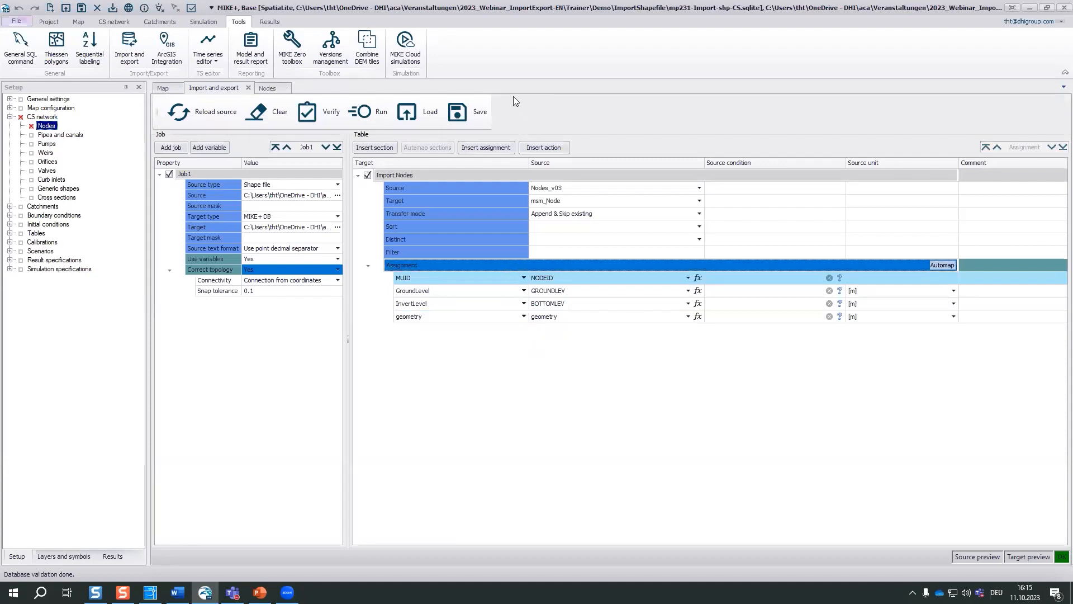
{"action": "left_click", "coordinate": [496, 150]}
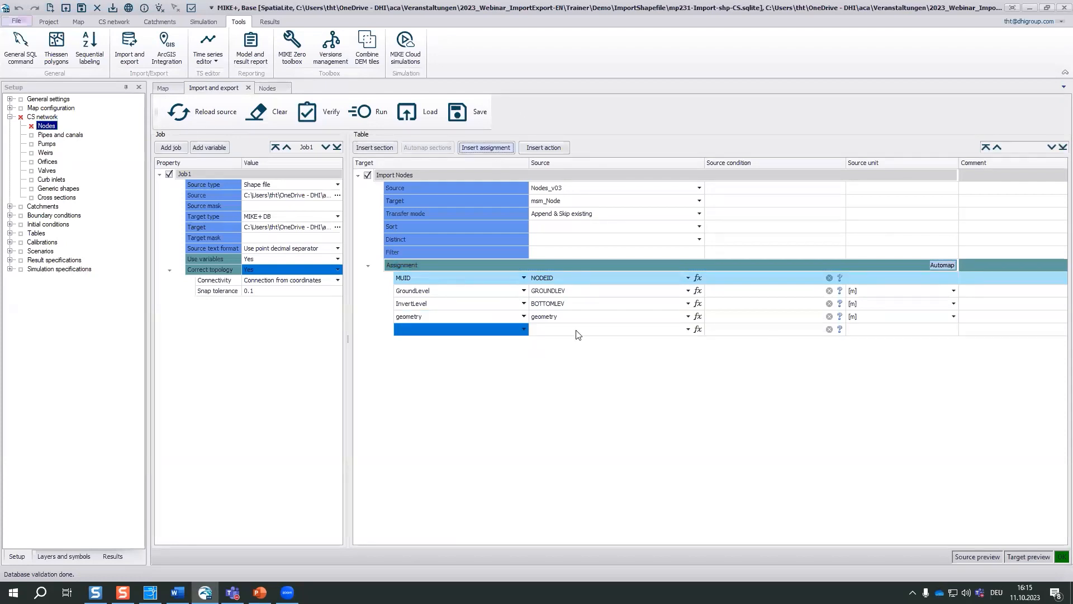
{"action": "left_click", "coordinate": [619, 334]}
{"action": "left_click", "coordinate": [434, 331]}
{"action": "left_click", "coordinate": [410, 331]}
{"action": "type", "text": "Diameter"}
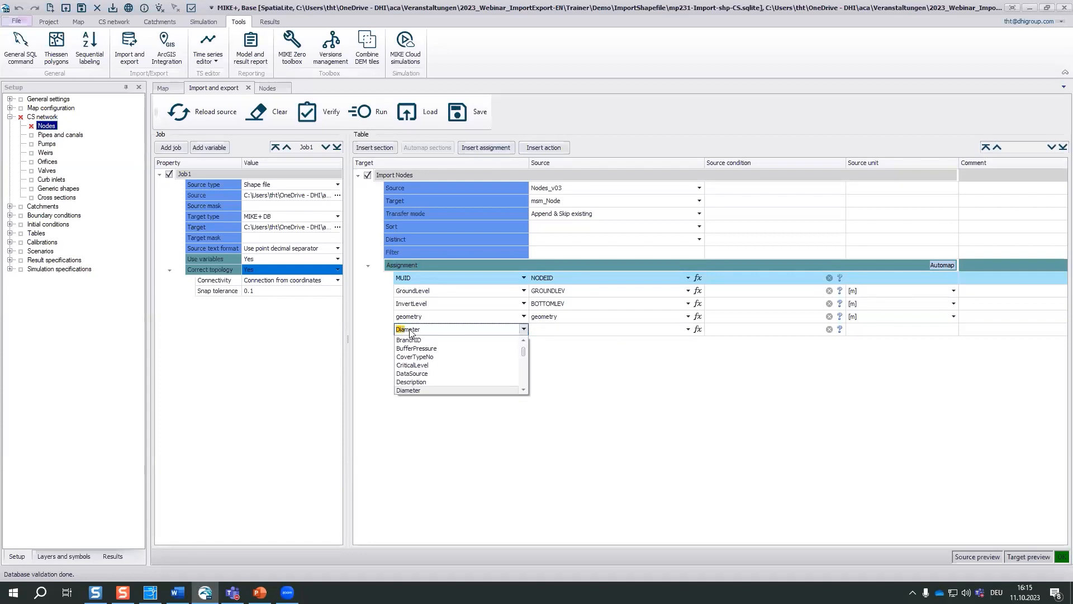
{"action": "key", "text": "Return"}
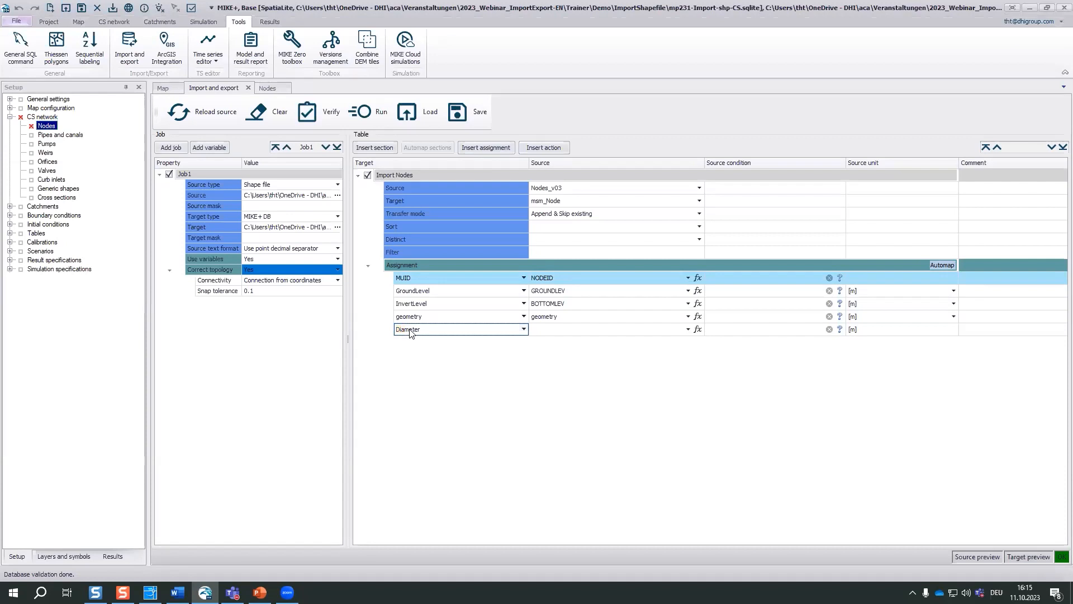
- Assign the constant expression 1 as the source for the Diameter assignment in the Import Nodes section
{"action": "left_click", "coordinate": [699, 330]}
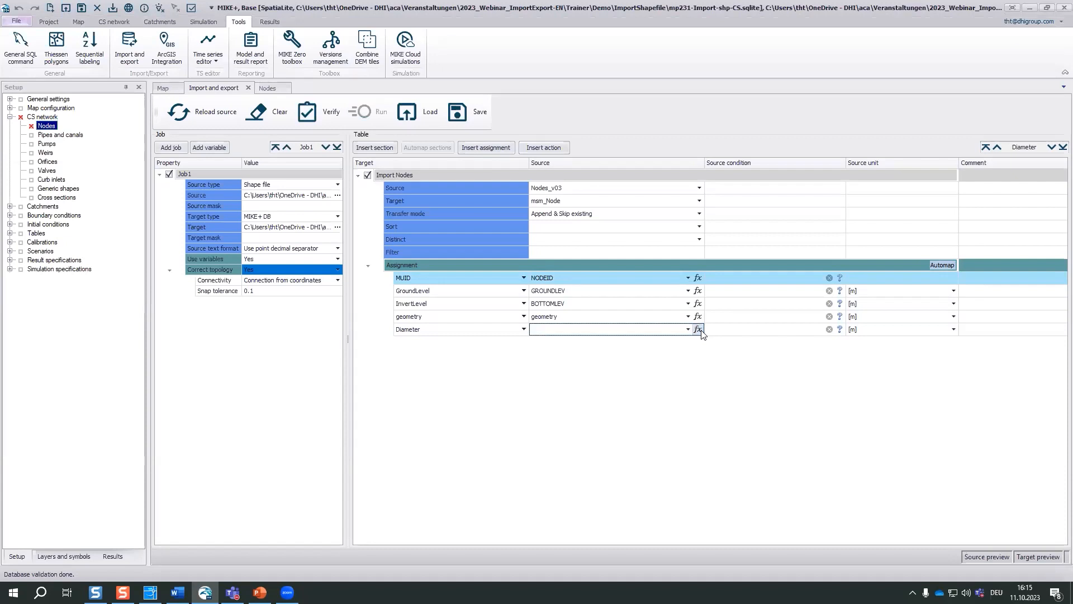
{"action": "left_click", "coordinate": [698, 329]}
{"action": "left_click_drag", "start_coordinate": [314, 50], "coordinate": [602, 198]}
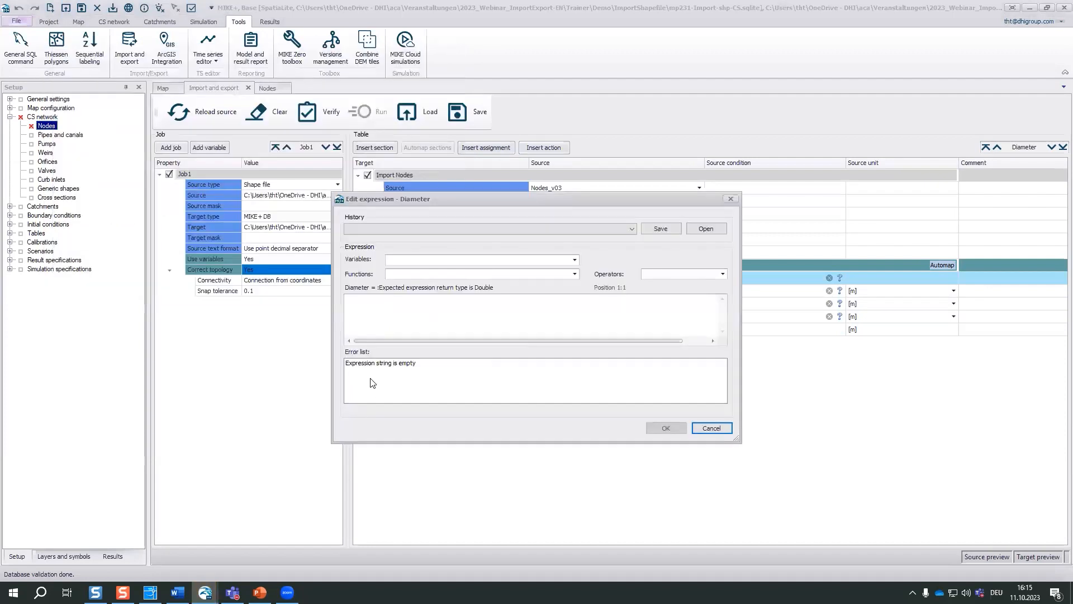
{"action": "left_click", "coordinate": [386, 305]}
{"action": "type", "text": "1"}
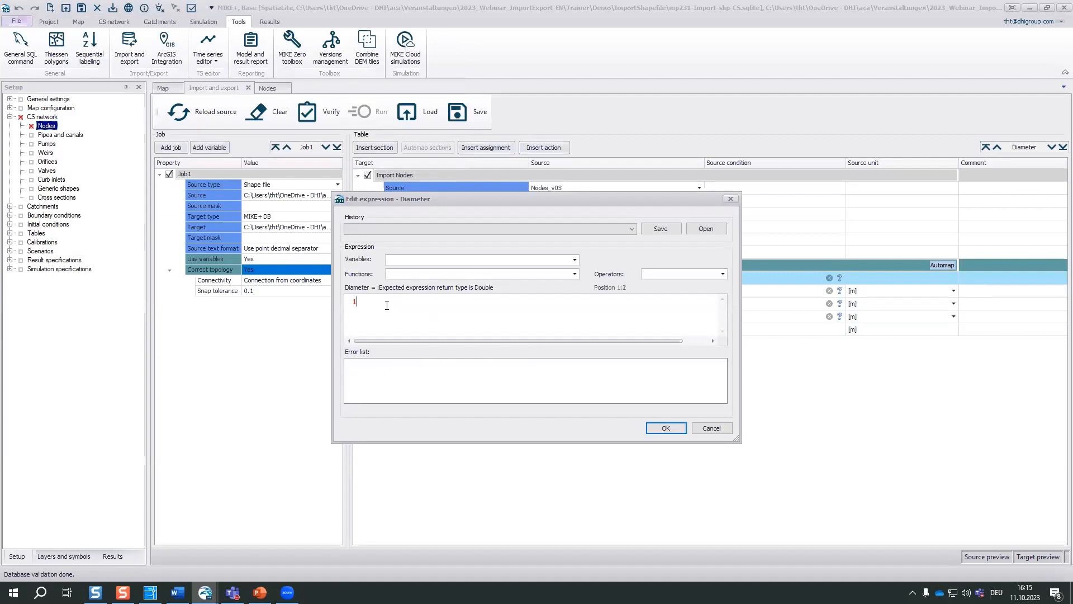
{"action": "left_click", "coordinate": [658, 429]}
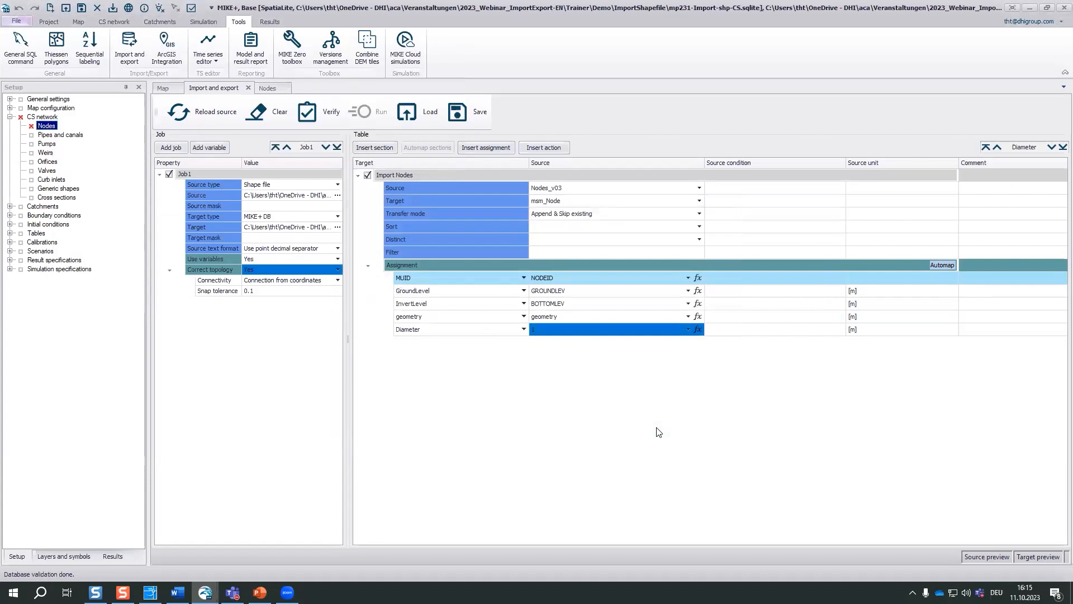
- Verify and run the import job, and check the Diameter column in the Nodes table
{"action": "left_click", "coordinate": [314, 111]}
{"action": "left_click", "coordinate": [366, 111]}
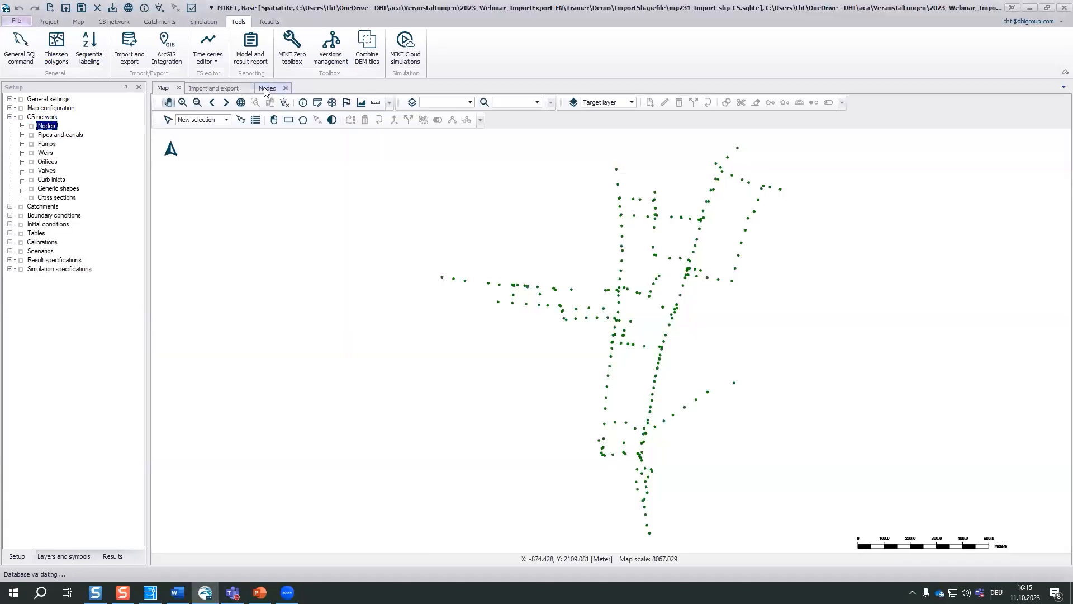
{"action": "left_click", "coordinate": [266, 89]}
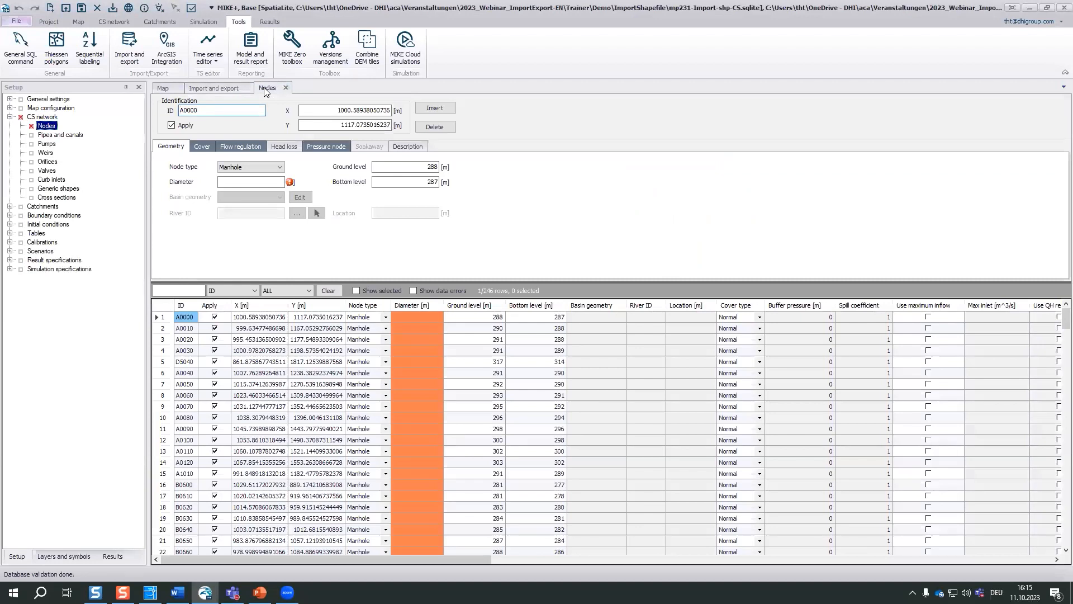
{"action": "left_click", "coordinate": [220, 89]}
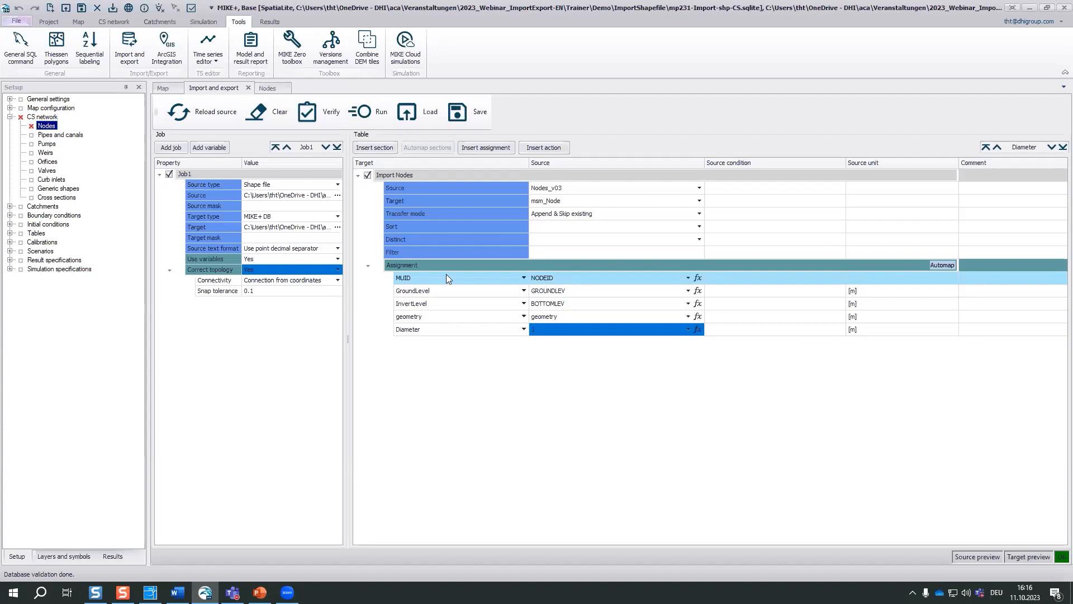
- Set the transfer mode of the Import Nodes section to Overwrite
{"action": "left_click", "coordinate": [699, 214]}
{"action": "left_click", "coordinate": [699, 215]}
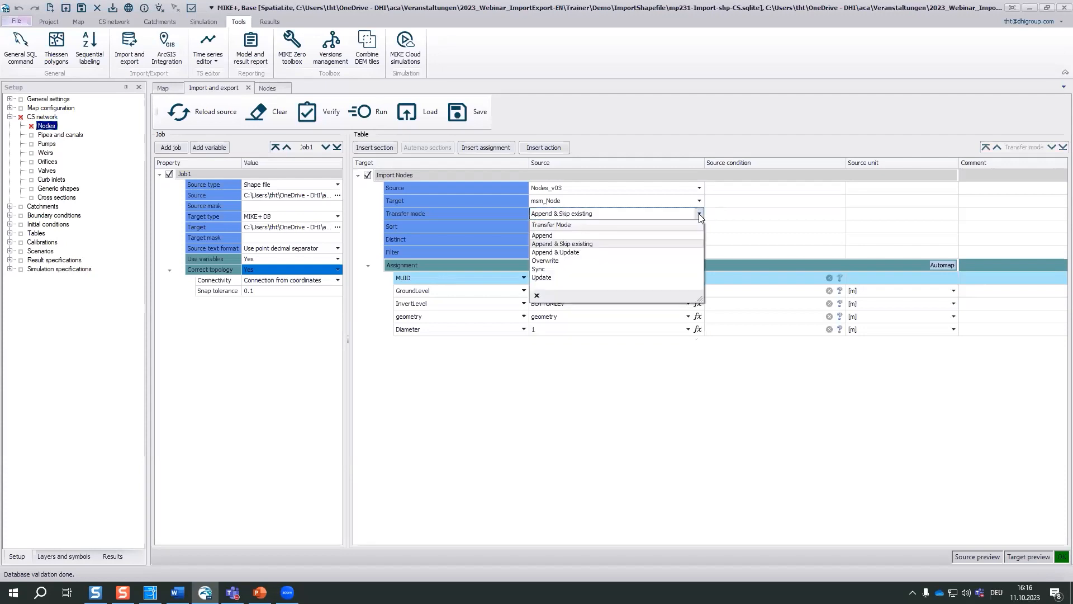
{"action": "left_click", "coordinate": [665, 261]}
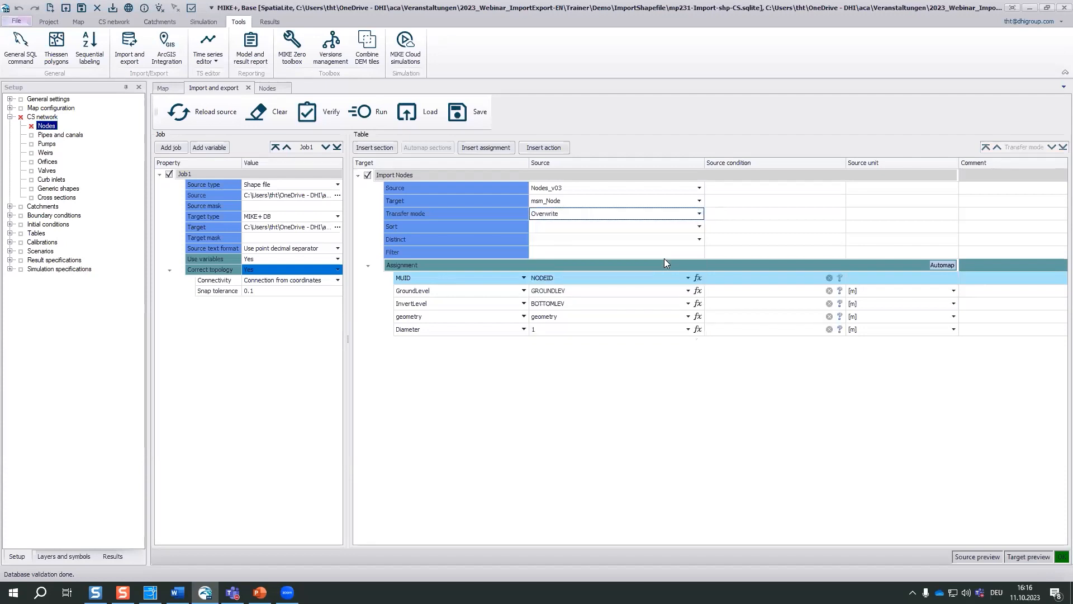
- Run the import job again and review the diameters in the Nodes table before returning to the import setup
{"action": "left_click", "coordinate": [373, 116]}
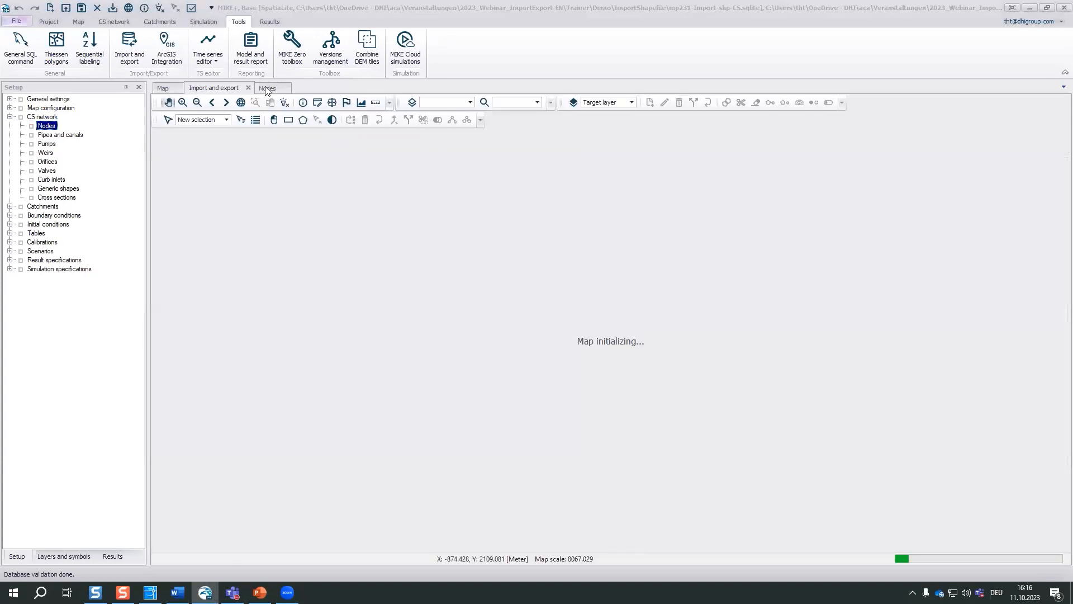
{"action": "left_click", "coordinate": [266, 89]}
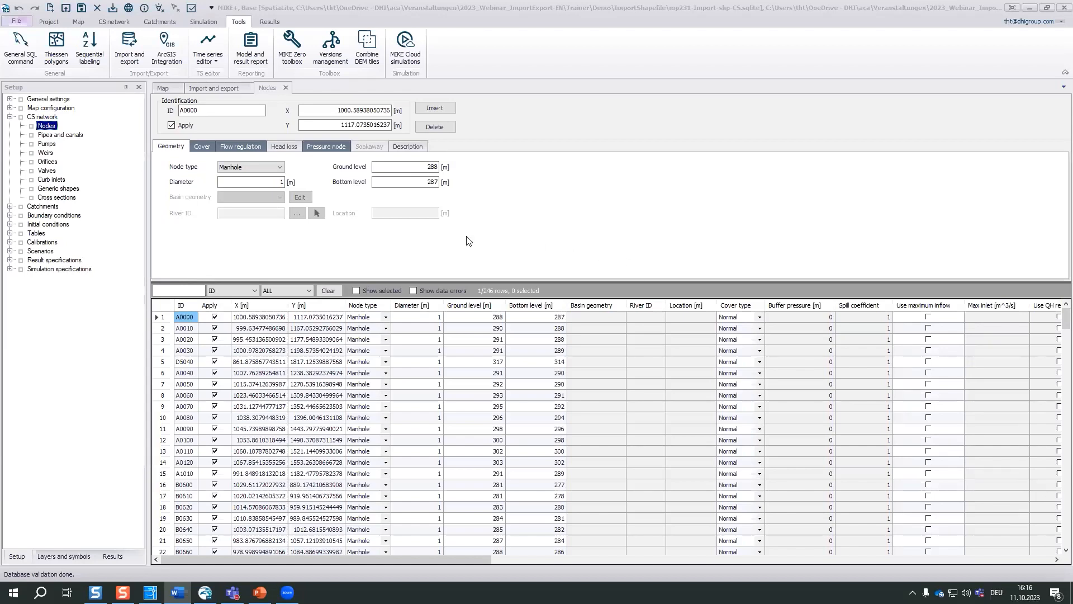
{"action": "left_click", "coordinate": [221, 88]}
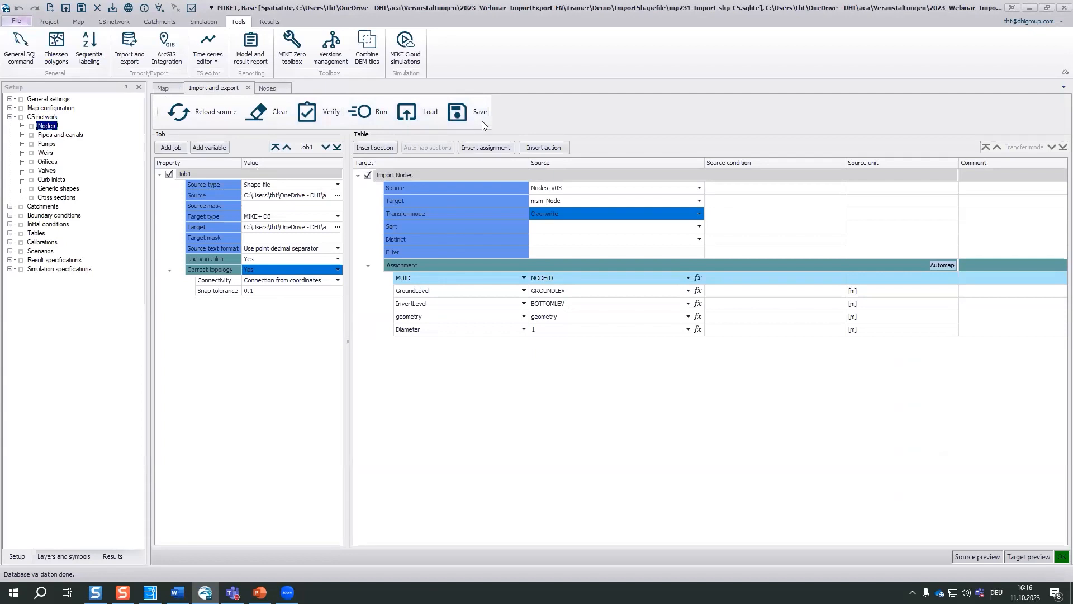
- Save the import configuration as an XML file named IMPORT_fromshp_webinar in the ImportShapefile folder
{"action": "left_click", "coordinate": [459, 114]}
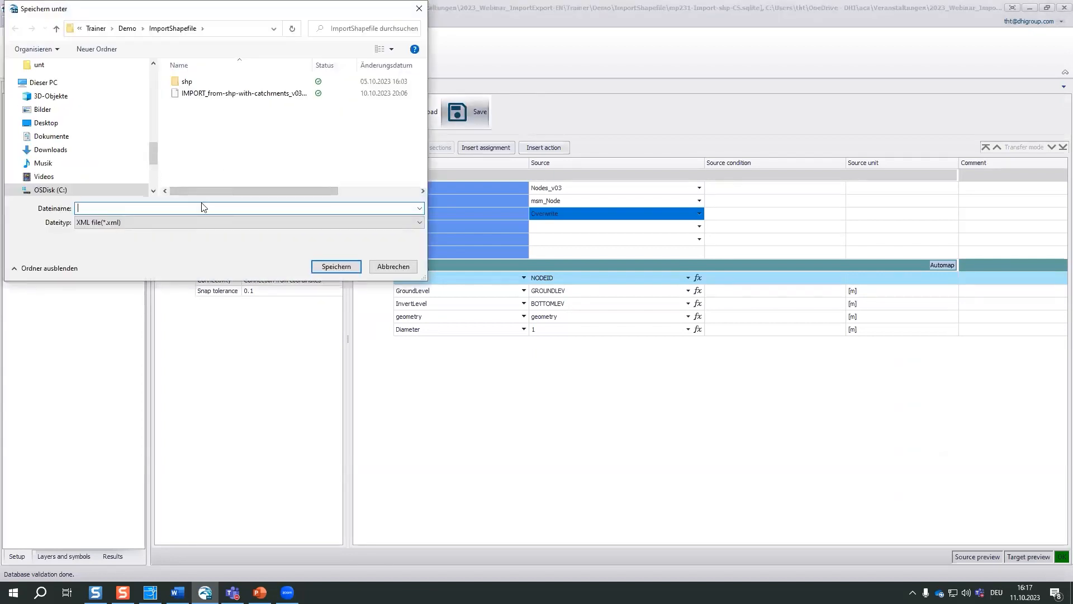
{"action": "type", "text": "IMPORT_fromshp_webinar"}
{"action": "left_click", "coordinate": [328, 268]}
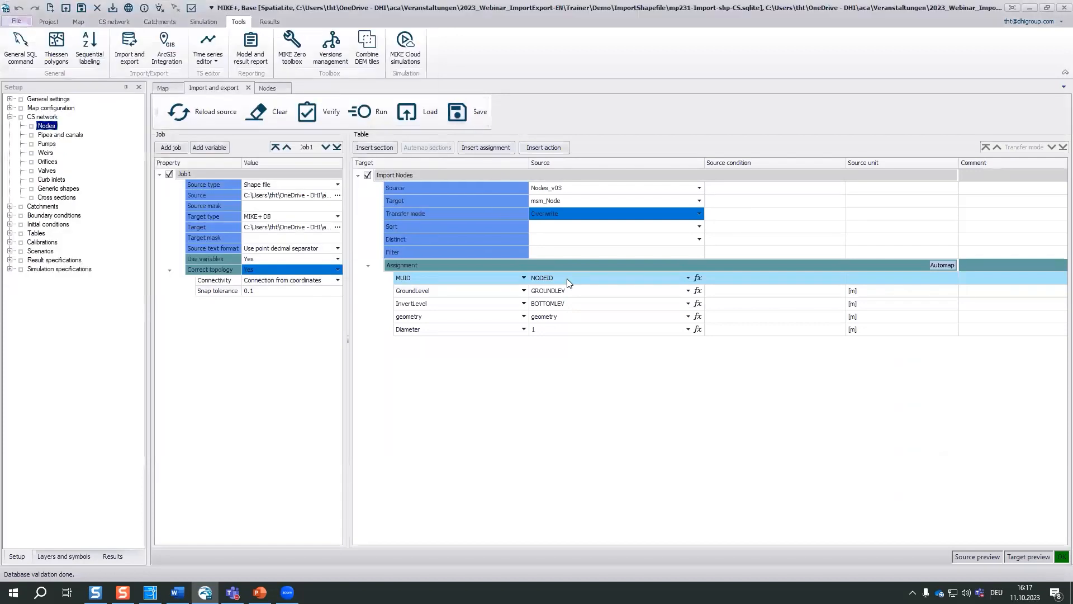
- Insert a new section named Import Links and place it below the Import Nodes section
{"action": "left_click", "coordinate": [379, 146]}
{"action": "left_click", "coordinate": [395, 174]}
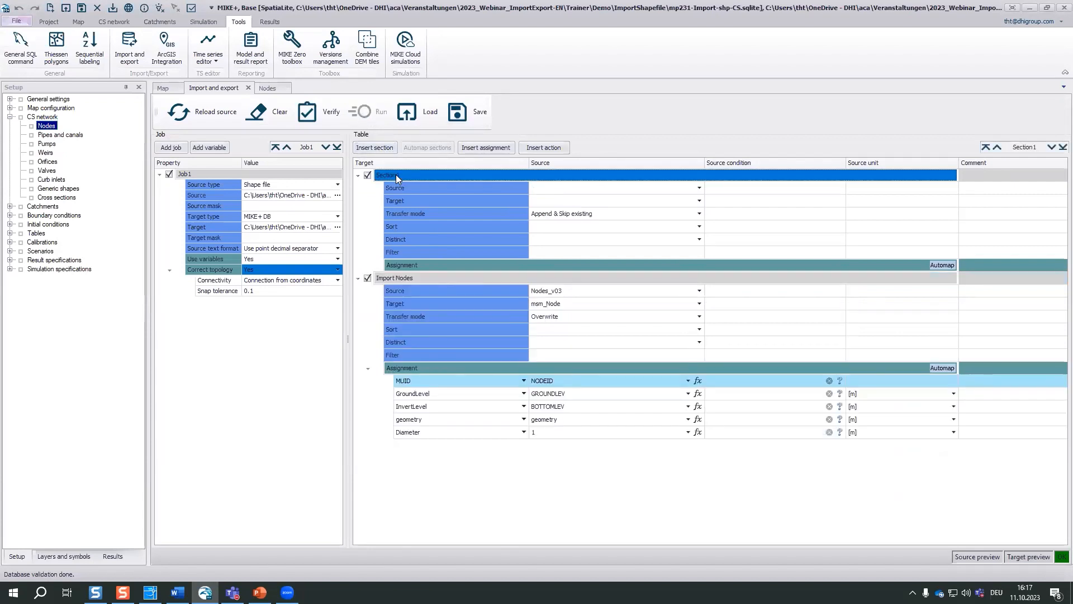
{"action": "left_click", "coordinate": [406, 175]}
{"action": "type", "text": "Import Links"}
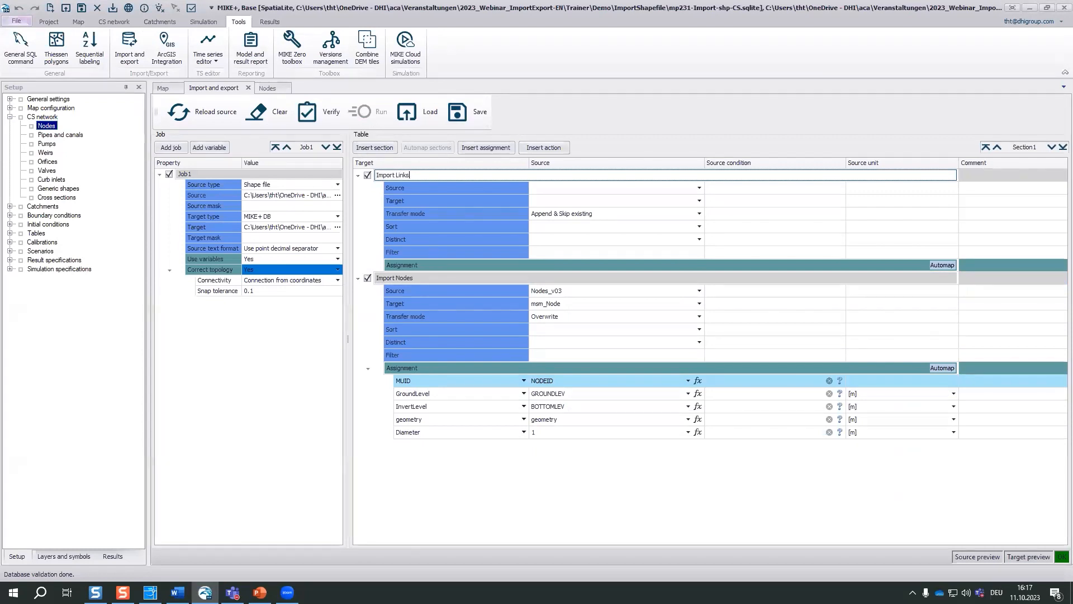
{"action": "left_click", "coordinate": [1052, 147]}
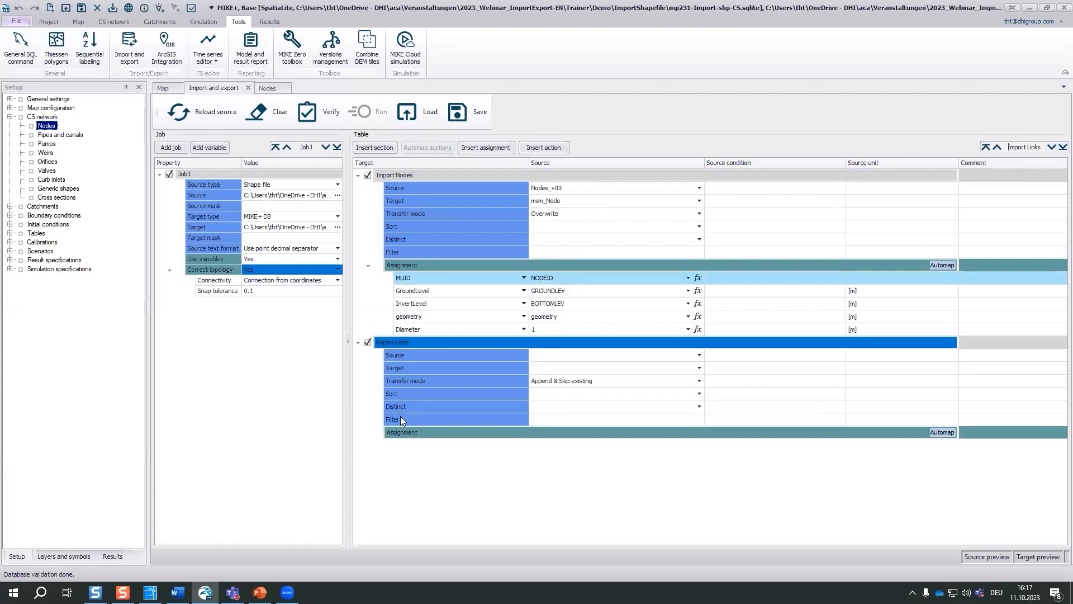
- Set the source of the Import Links section to Links_v03 and its target to msm_Link
{"action": "left_click", "coordinate": [700, 356]}
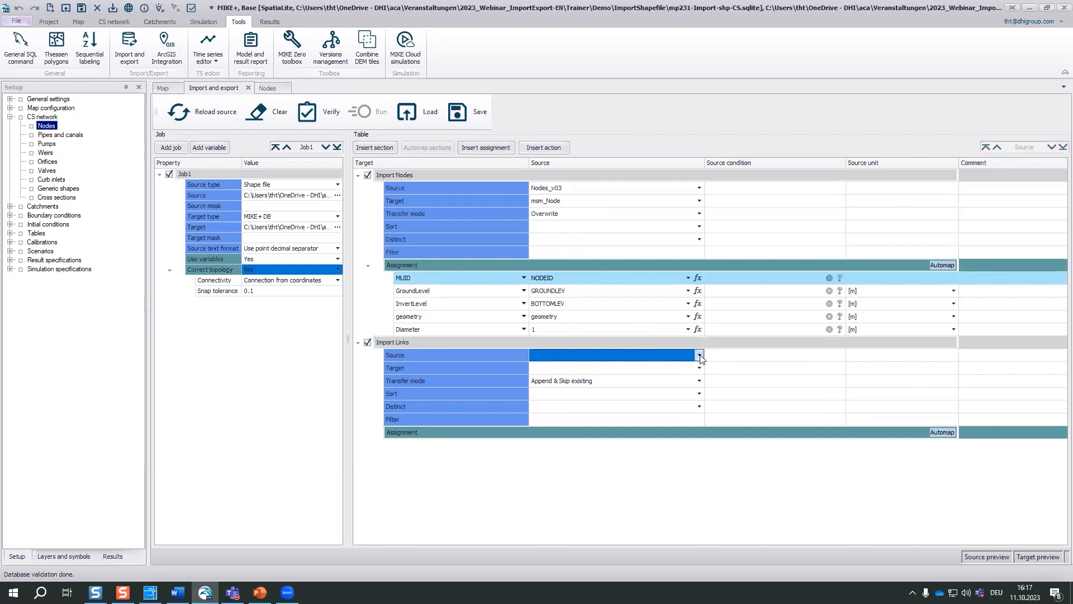
{"action": "left_click", "coordinate": [699, 356]}
{"action": "left_click", "coordinate": [702, 371]}
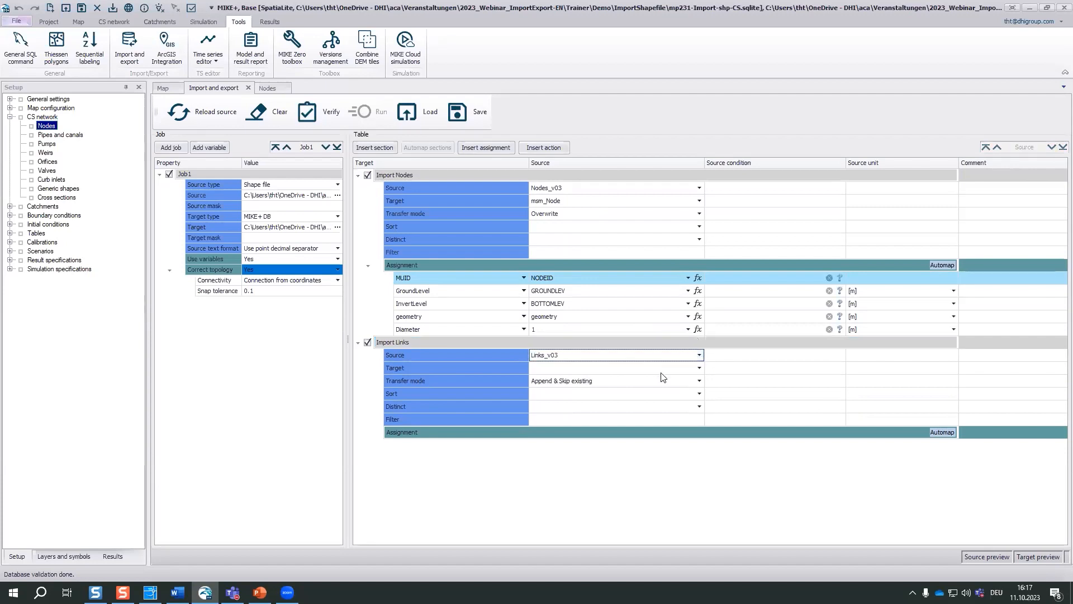
{"action": "left_click", "coordinate": [699, 367]}
{"action": "left_click", "coordinate": [700, 368]}
{"action": "type", "text": "msm_"}
{"action": "type", "text": "Link"}
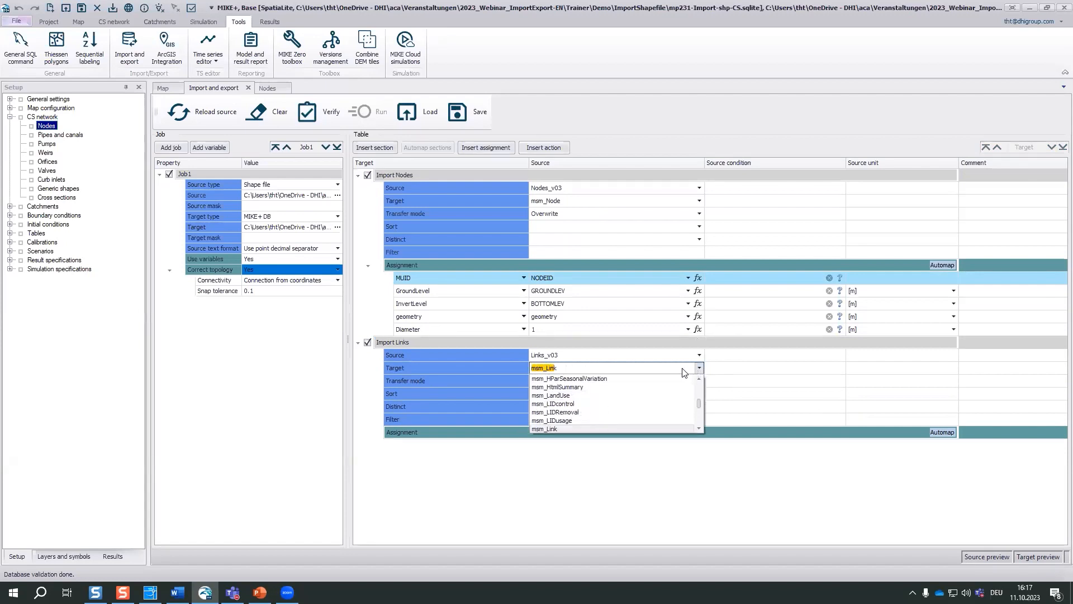
{"action": "key", "text": "Return"}
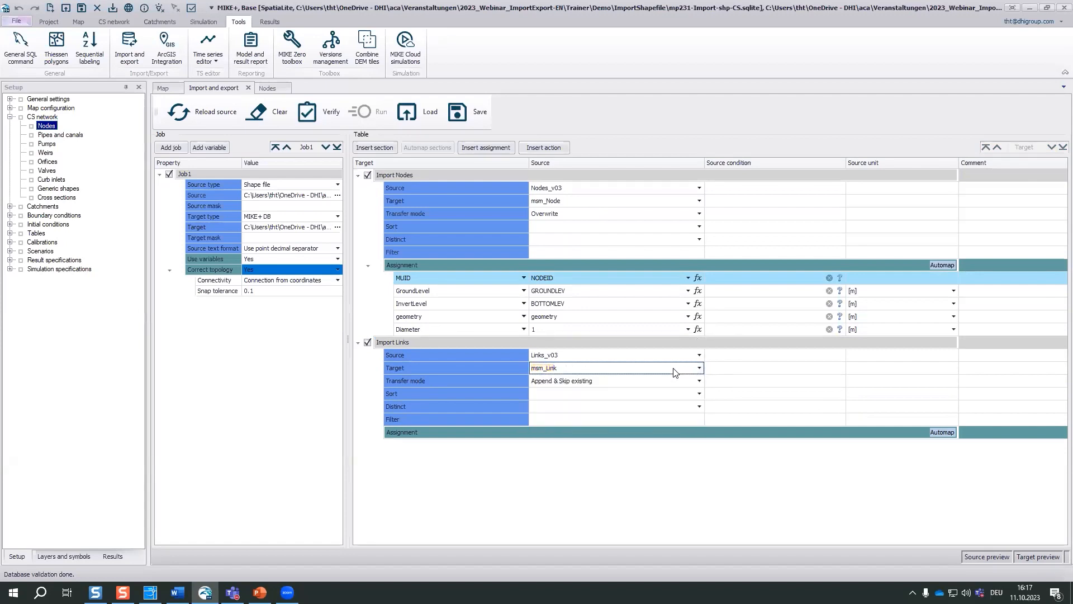
- Set the Import Links transfer mode to Overwrite and automap its field assignments
{"action": "left_click", "coordinate": [698, 381]}
{"action": "left_click", "coordinate": [699, 381]}
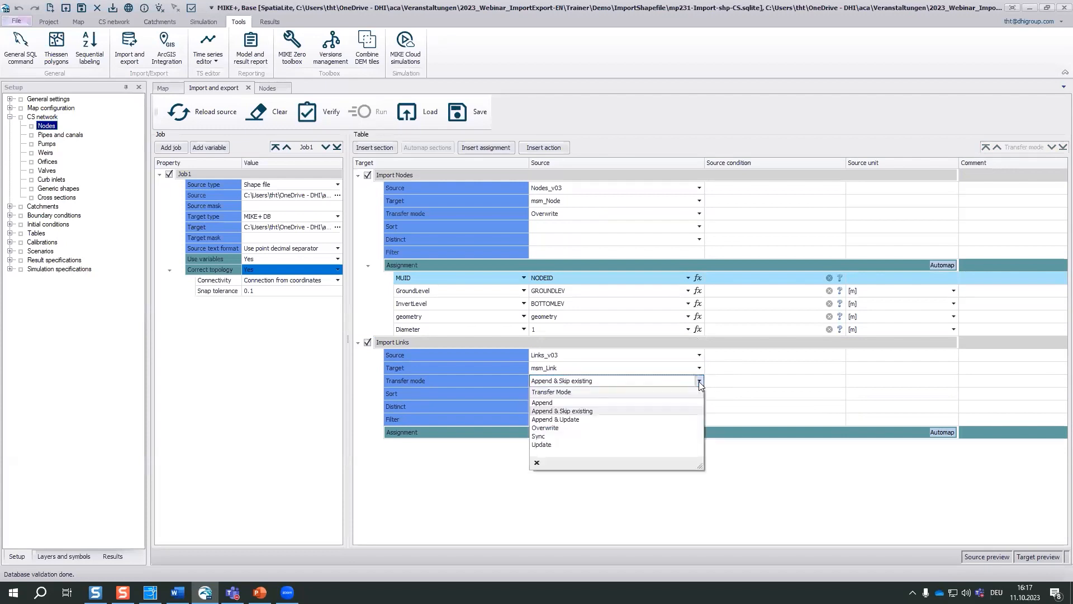
{"action": "left_click", "coordinate": [663, 428]}
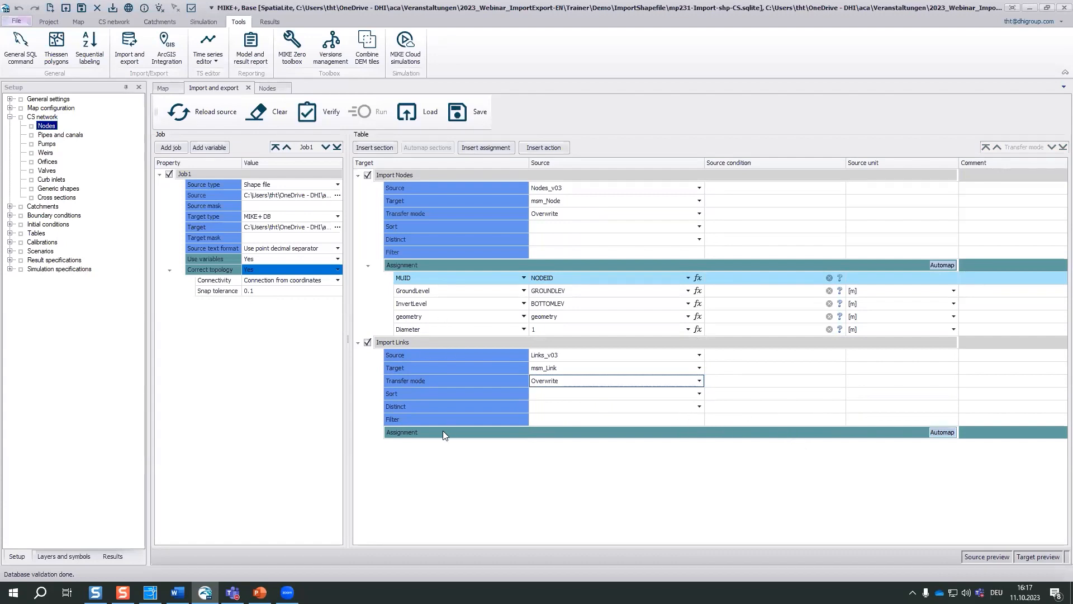
{"action": "left_click", "coordinate": [939, 435]}
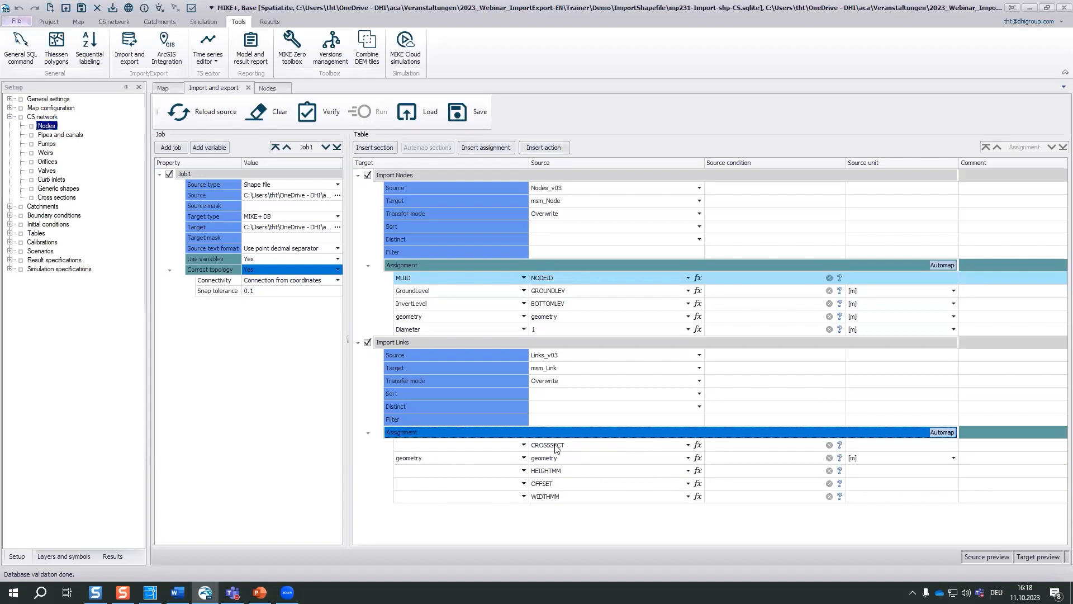
- Preview the Links_v03 source data, look through its cross-section, height, width and offset values, and close the preview
{"action": "left_click", "coordinate": [964, 553]}
{"action": "left_click", "coordinate": [176, 77]}
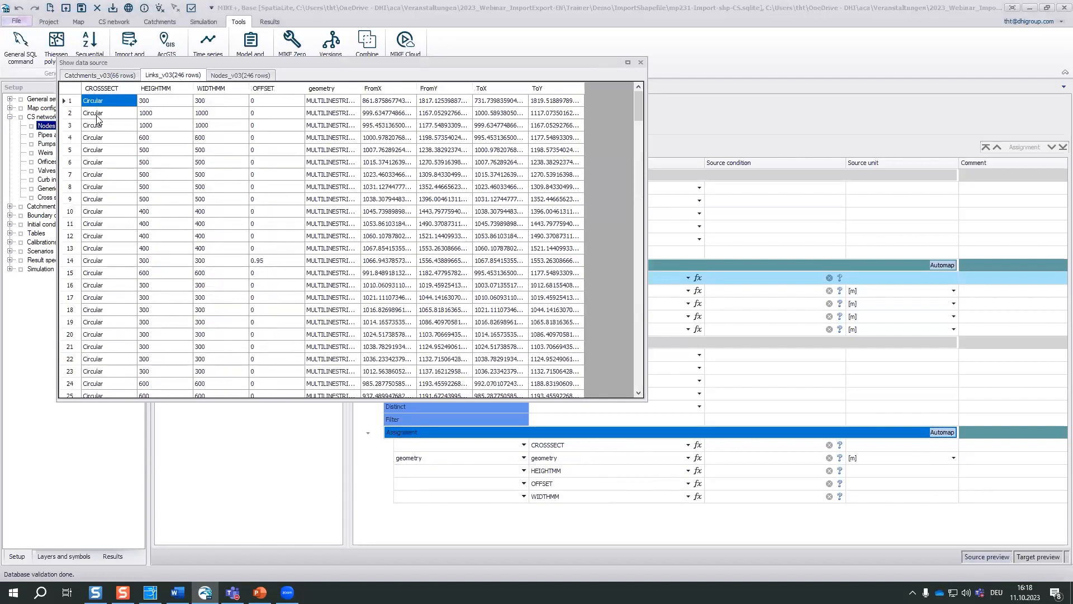
{"action": "left_click_drag", "start_coordinate": [636, 112], "coordinate": [641, 303]}
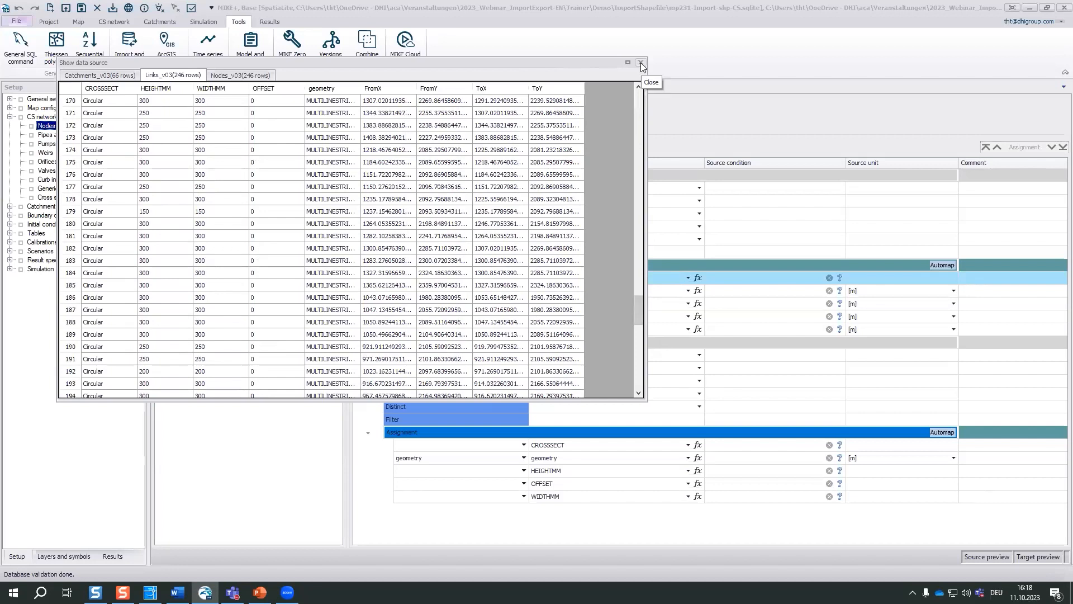
{"action": "left_click", "coordinate": [641, 65]}
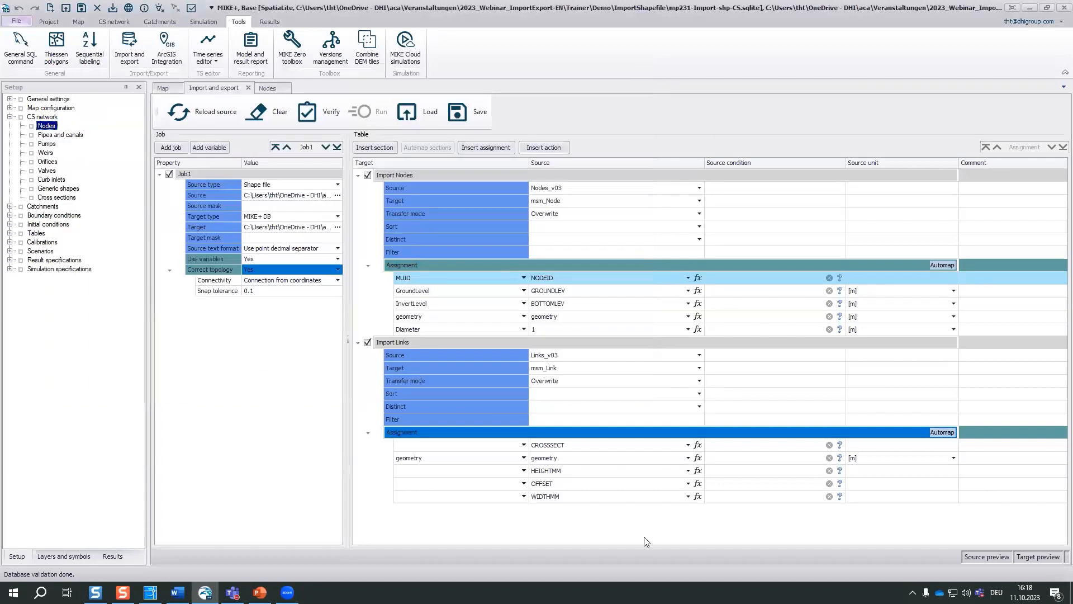
- Insert a temporary link in Pipes and canals to examine the link type options, delete it, and return to the import setup
{"action": "left_click", "coordinate": [525, 446]}
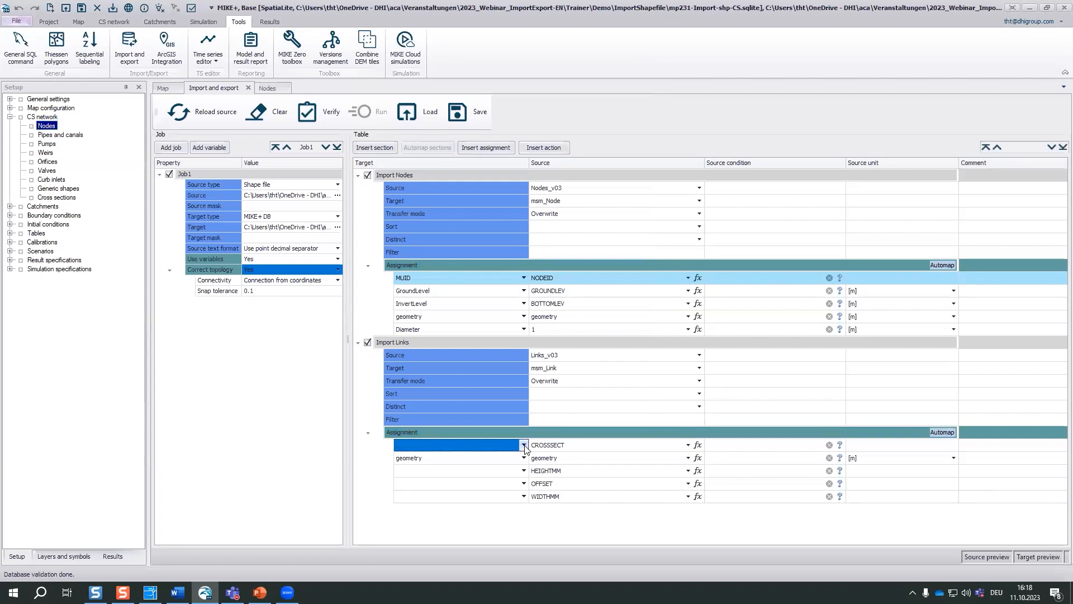
{"action": "left_click", "coordinate": [525, 445]}
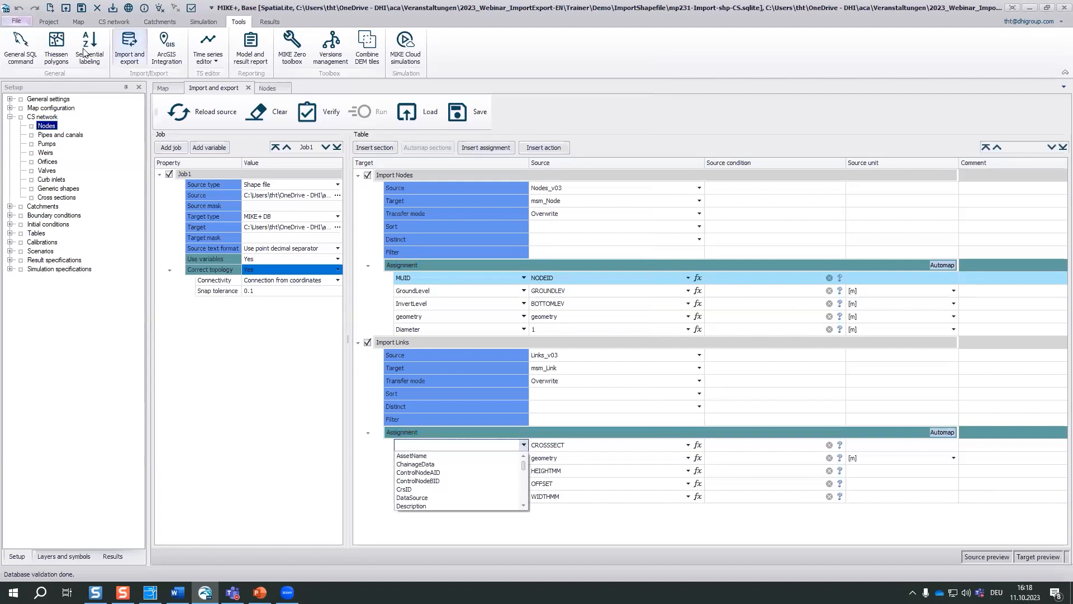
{"action": "left_click", "coordinate": [56, 134]}
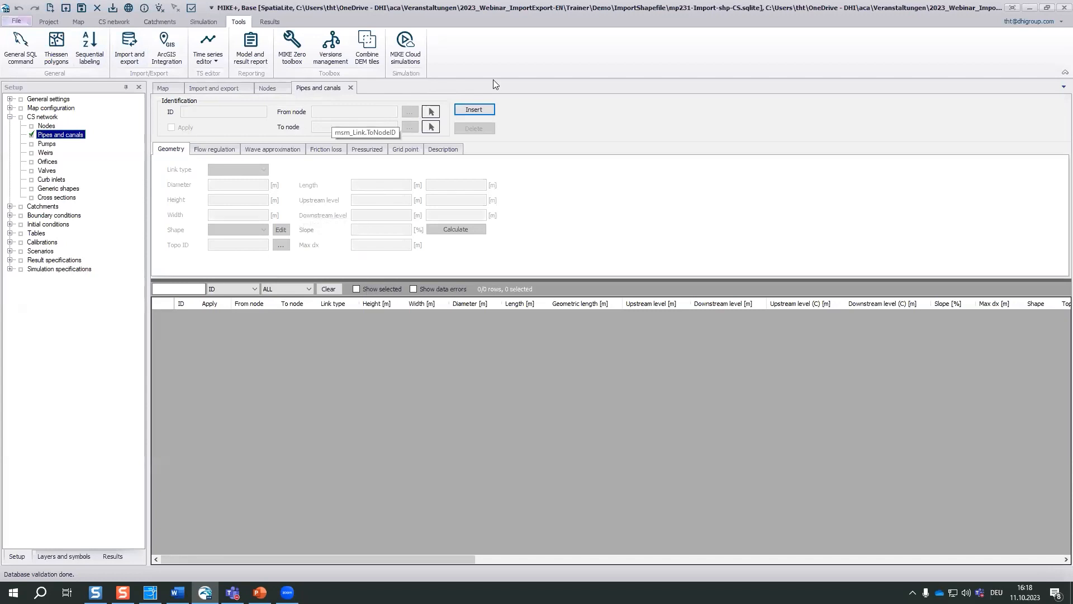
{"action": "left_click", "coordinate": [474, 111]}
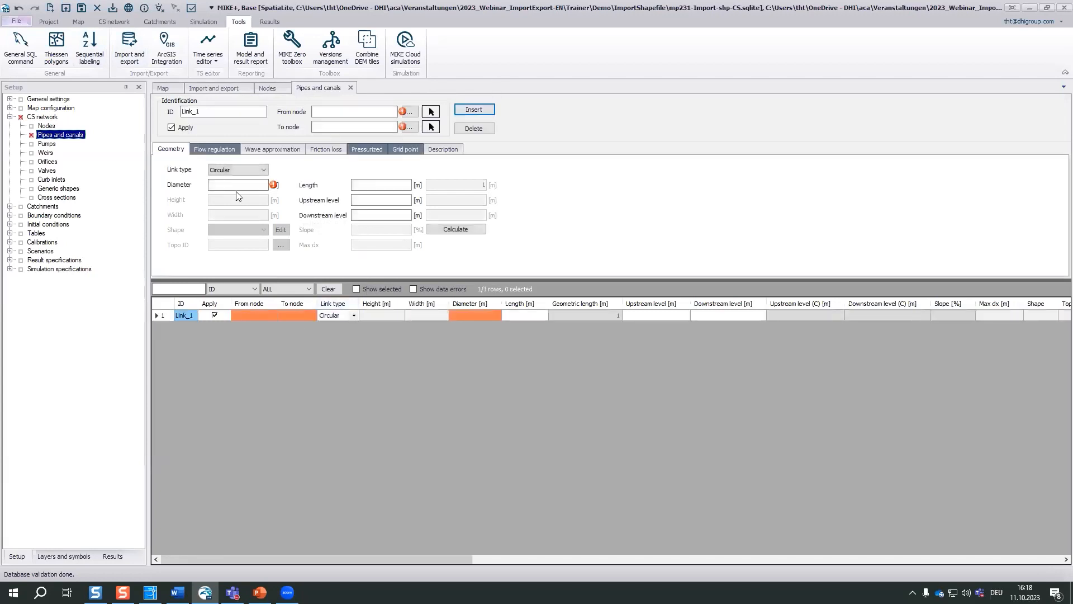
{"action": "left_click", "coordinate": [233, 171]}
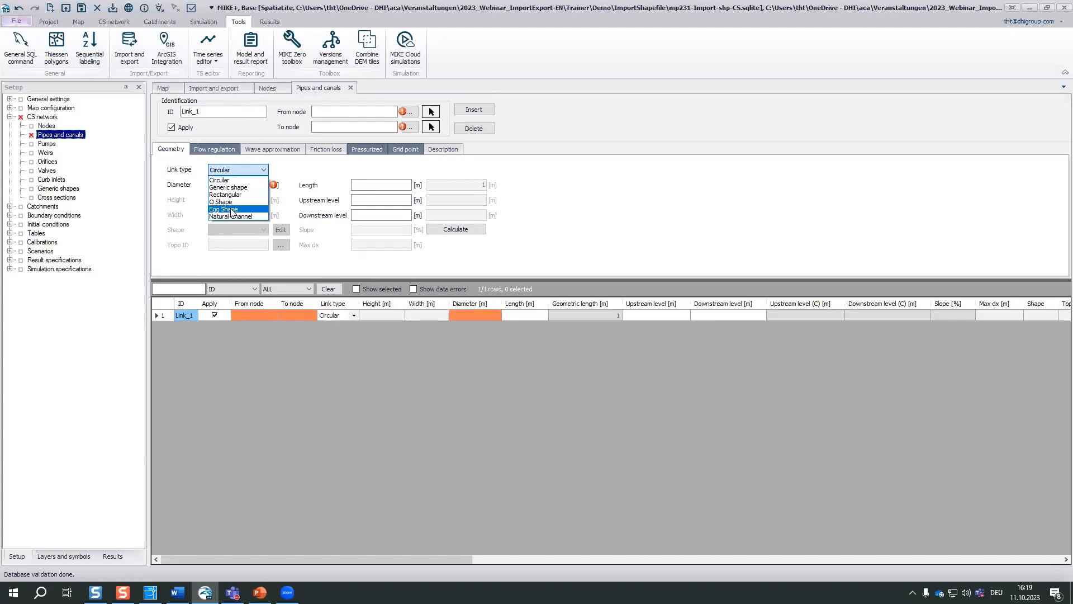
{"action": "left_click", "coordinate": [611, 135]}
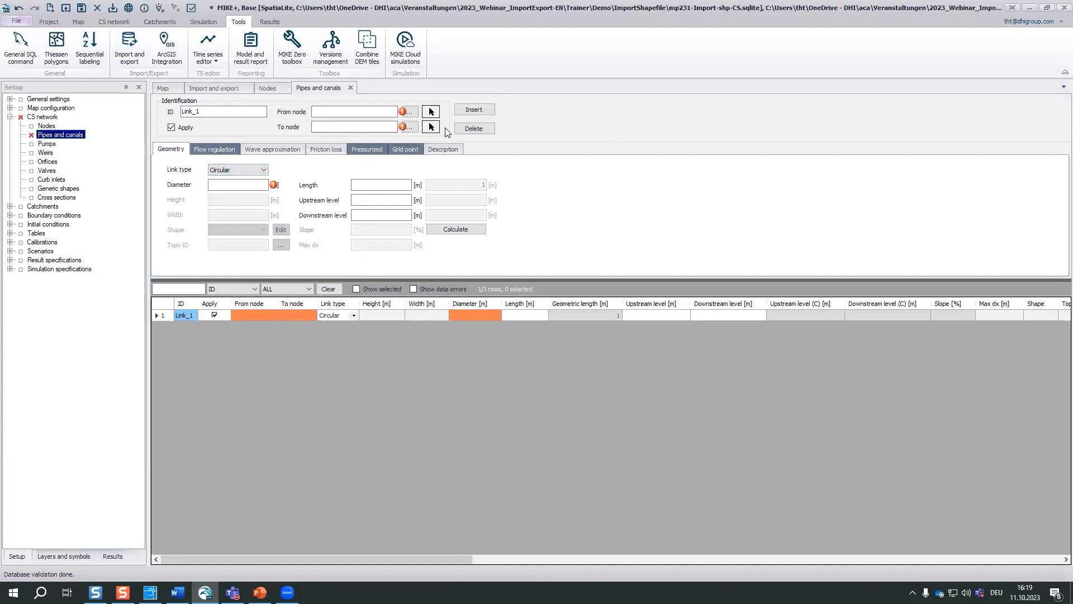
{"action": "left_click", "coordinate": [473, 128]}
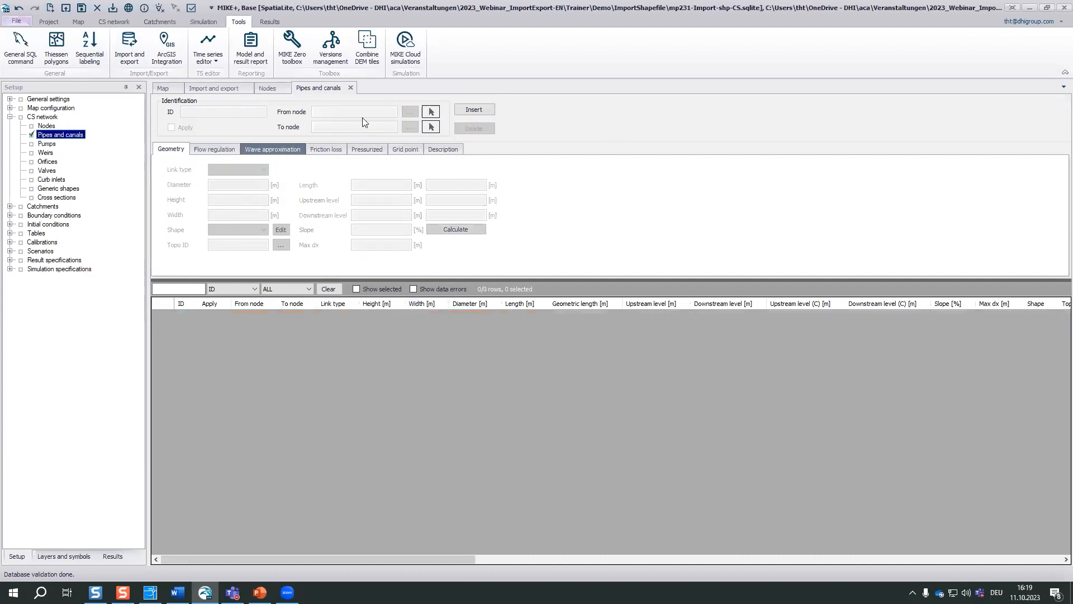
{"action": "left_click", "coordinate": [223, 90]}
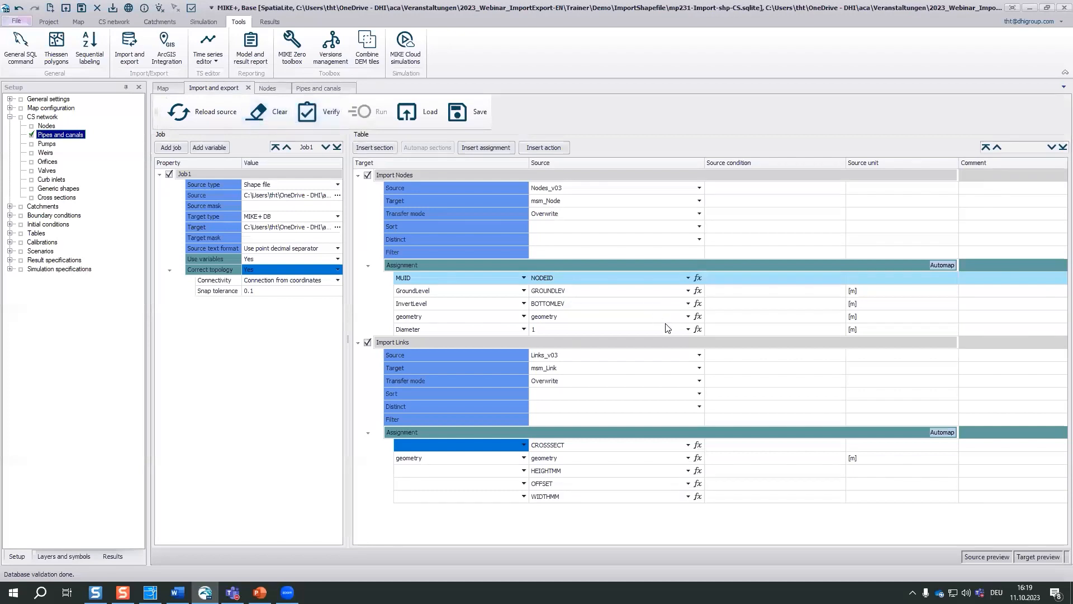
{"action": "left_click", "coordinate": [698, 445]}
{"action": "left_click", "coordinate": [699, 445]}
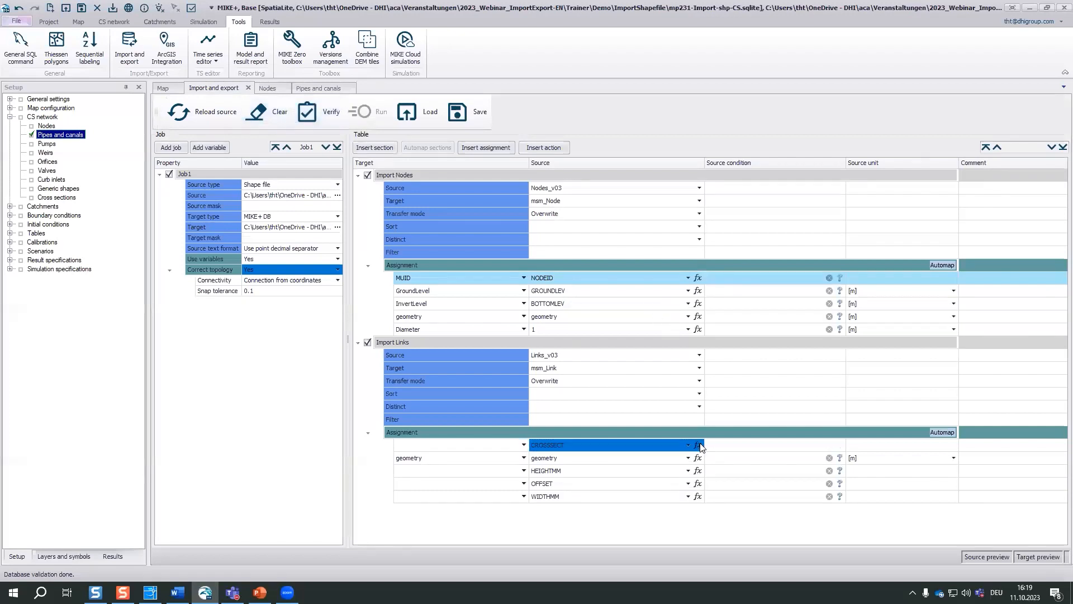
{"action": "left_click", "coordinate": [624, 337]}
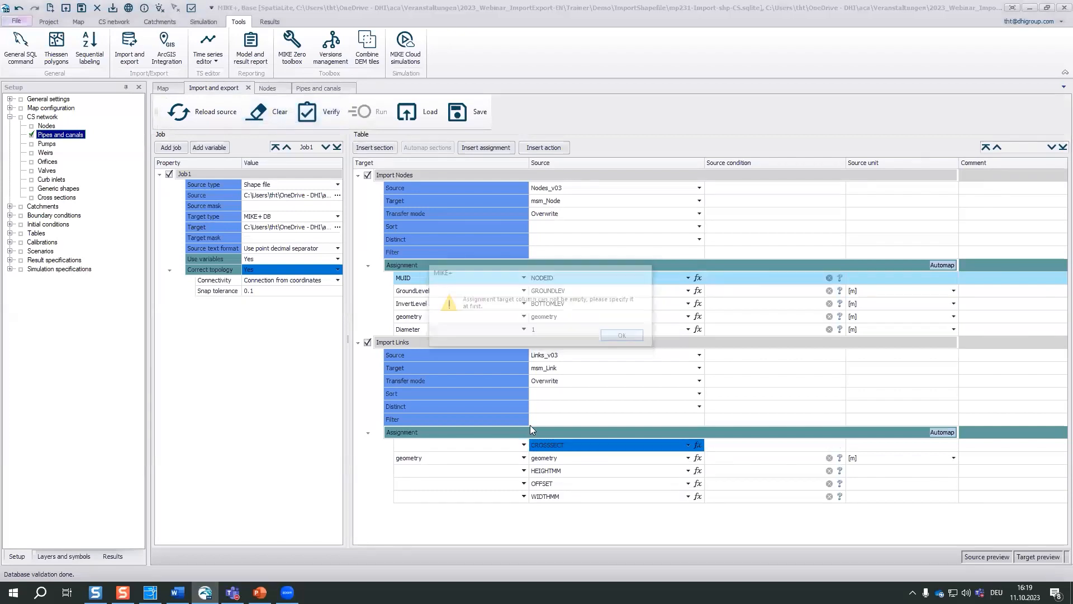
- Set the target field of the CROSSSECT assignment in the Import Links section to TypeNo
{"action": "left_click", "coordinate": [524, 446]}
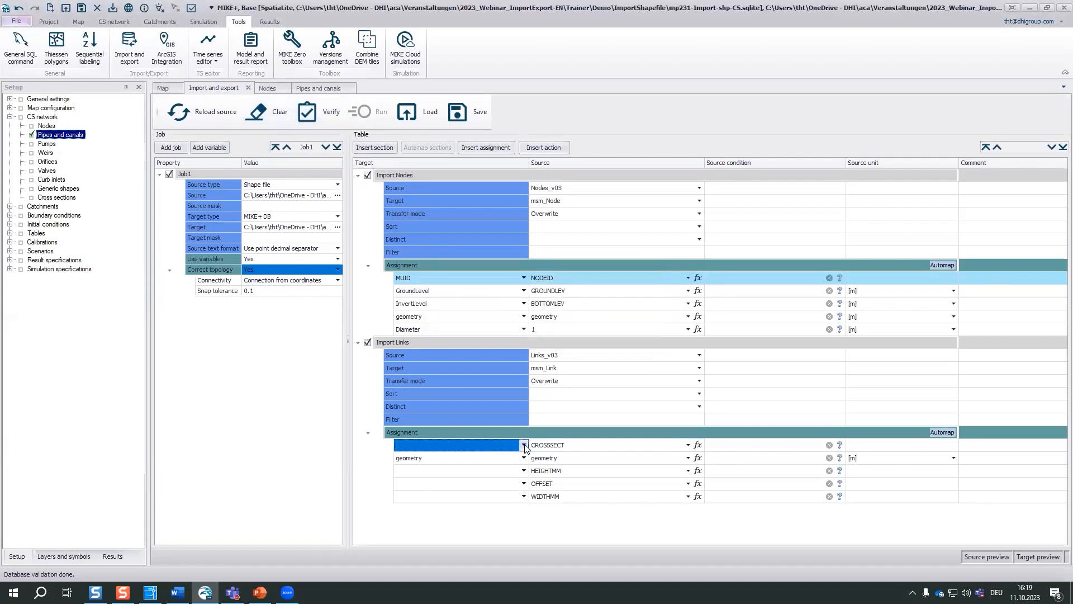
{"action": "left_click", "coordinate": [524, 445]}
{"action": "type", "text": "TypeNo"}
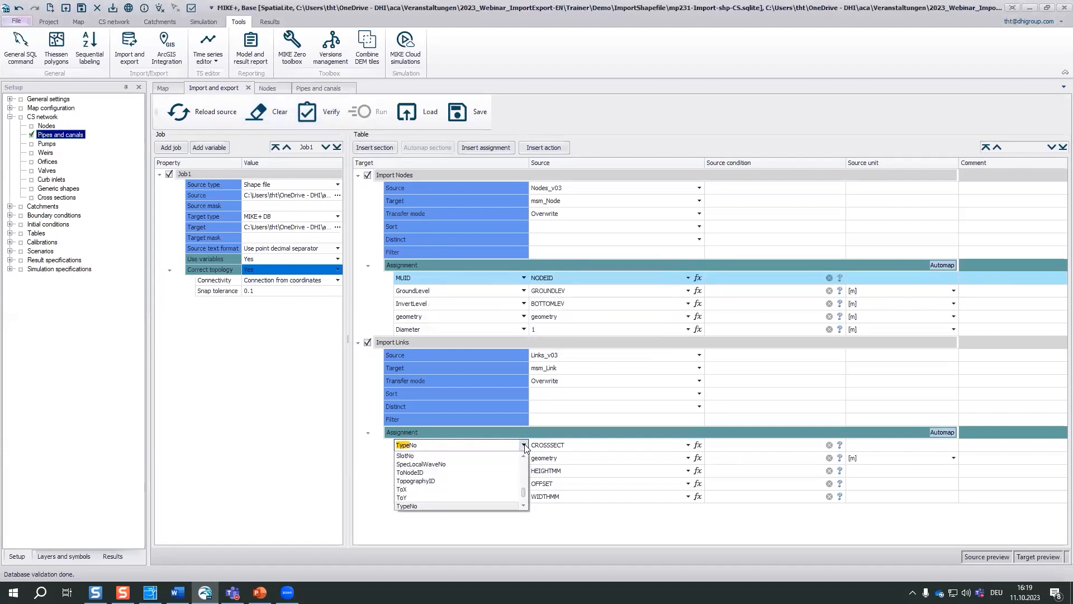
{"action": "left_click", "coordinate": [505, 447]}
{"action": "left_click", "coordinate": [698, 446]}
{"action": "left_click", "coordinate": [698, 445]}
{"action": "double_click", "coordinate": [124, 165]}
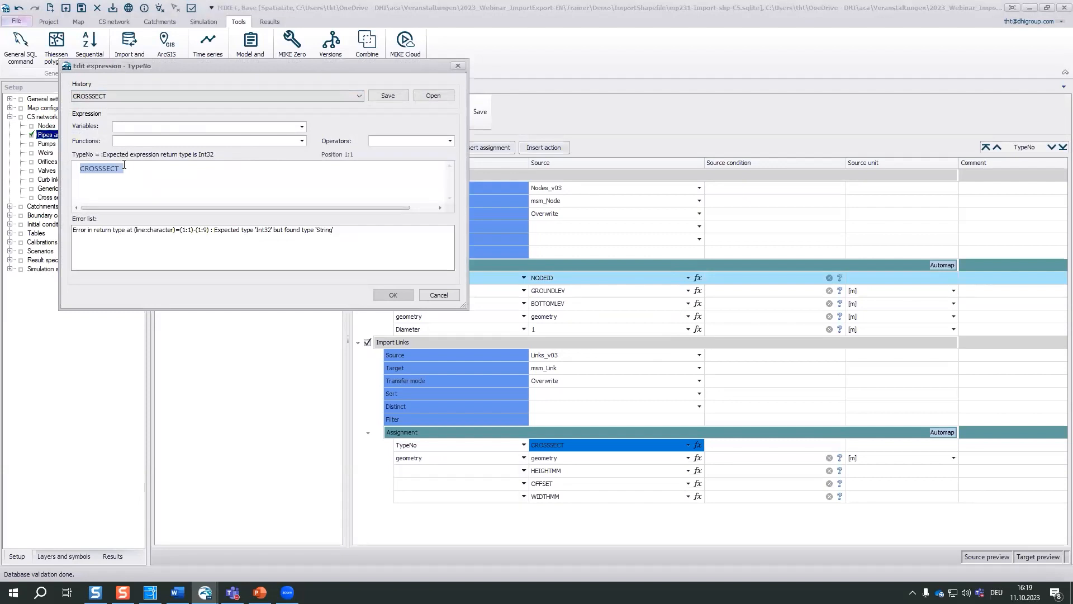
{"action": "left_click", "coordinate": [463, 66]}
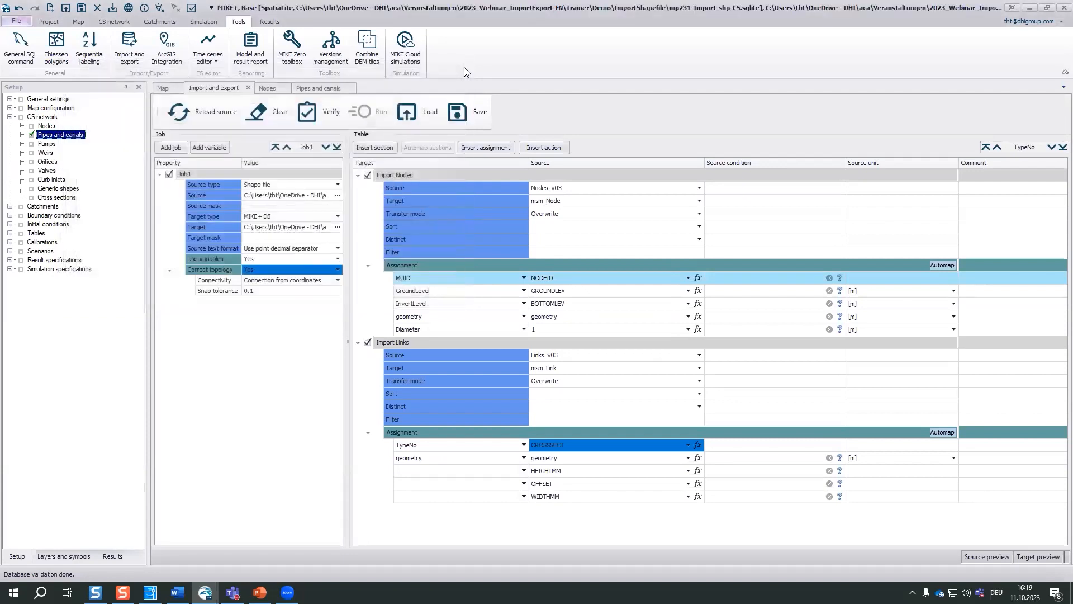
- Replace the source expression of the Import Links TypeNo assignment with the constant 1
{"action": "left_click", "coordinate": [698, 445]}
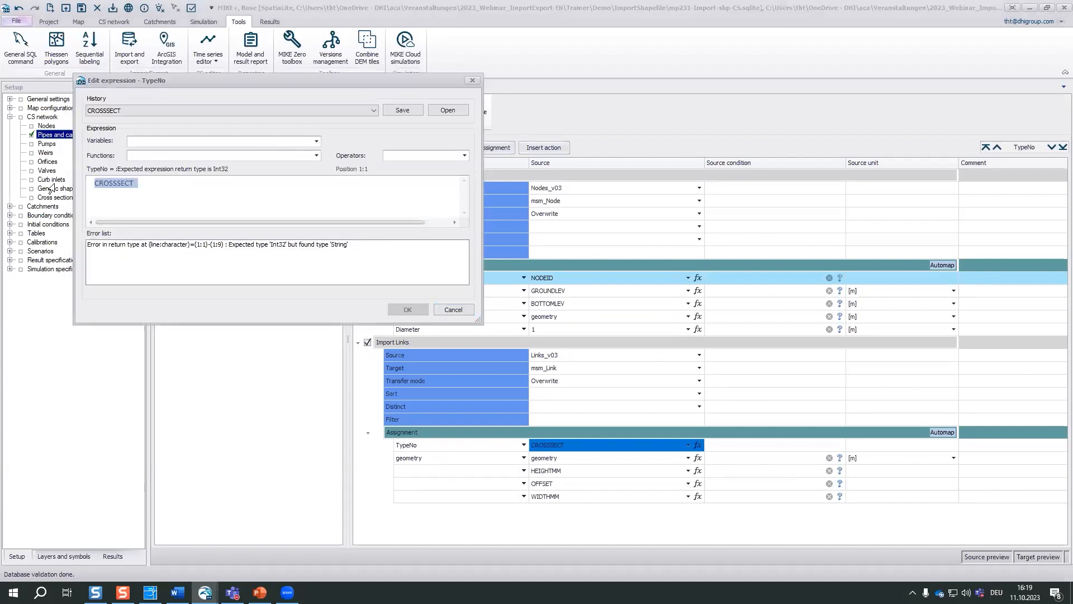
{"action": "type", "text": "1"}
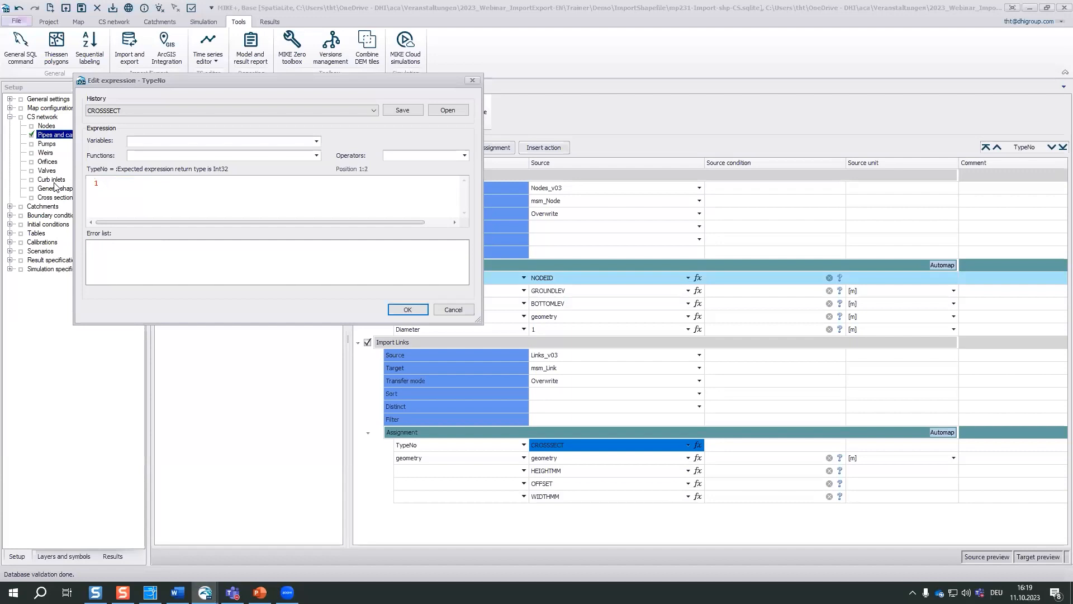
{"action": "left_click", "coordinate": [407, 310]}
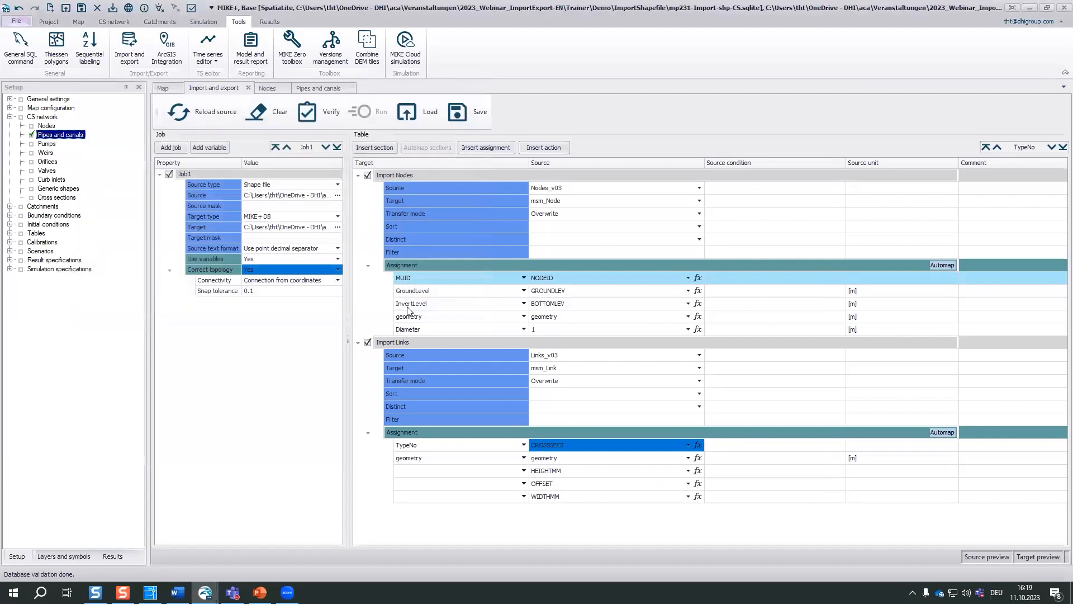
{"action": "left_click", "coordinate": [697, 445]}
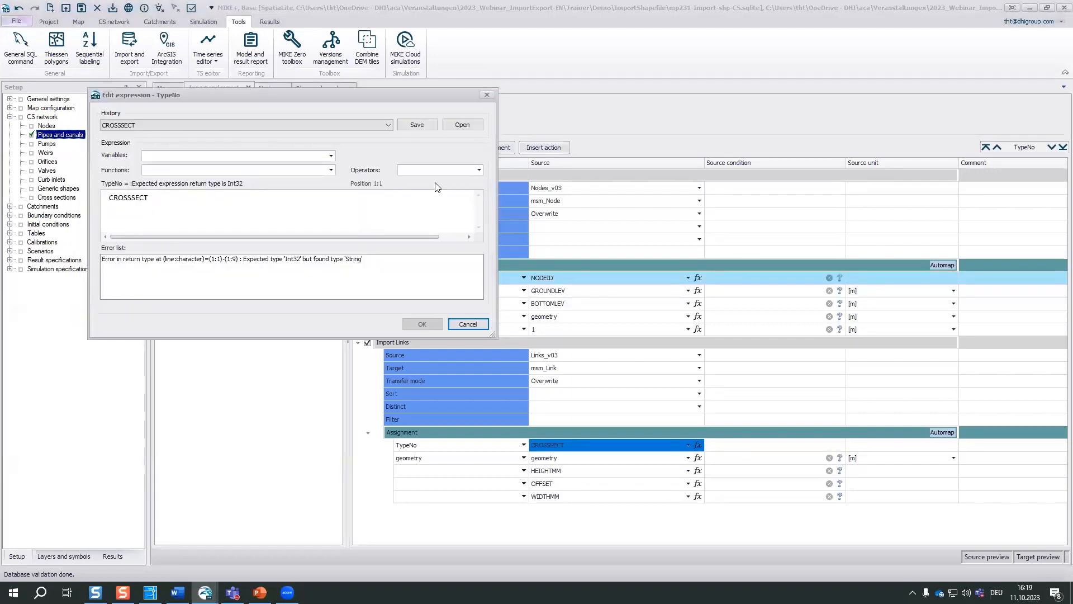
{"action": "left_click", "coordinate": [387, 125]}
{"action": "left_click", "coordinate": [354, 136]}
{"action": "left_click", "coordinate": [425, 324]}
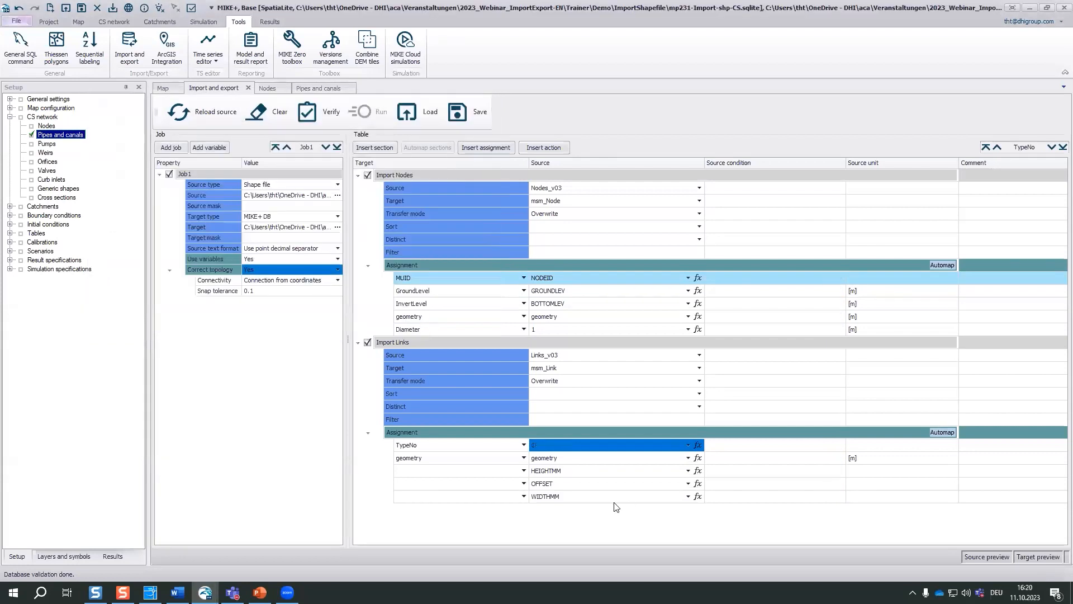
- Give the TypeNo assignment with source 1 the source condition [CROSSSECT] == 'Circular'
{"action": "left_click", "coordinate": [833, 447]}
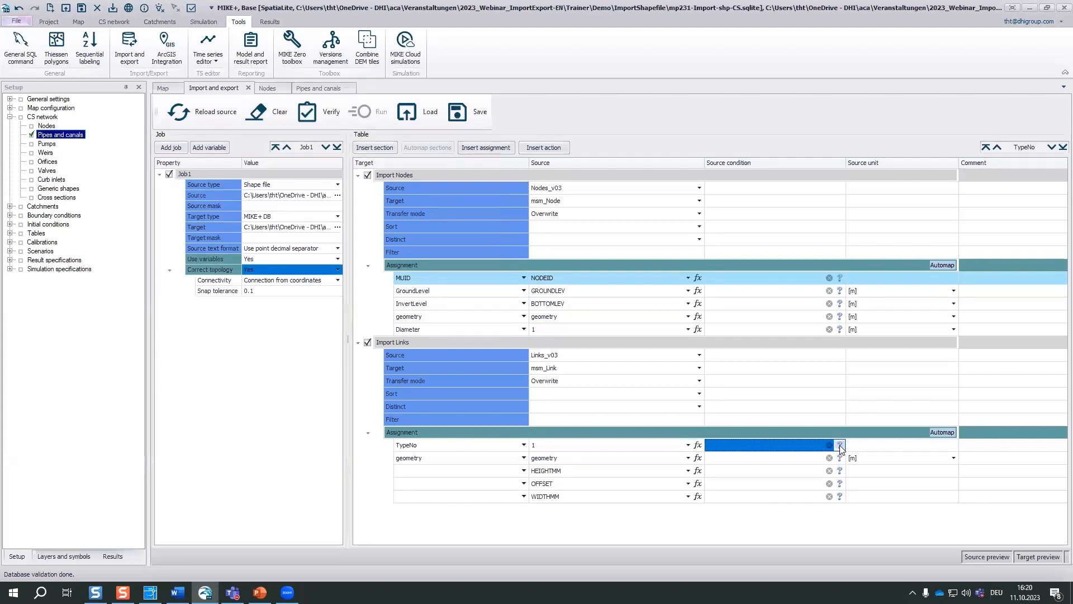
{"action": "left_click", "coordinate": [840, 446]}
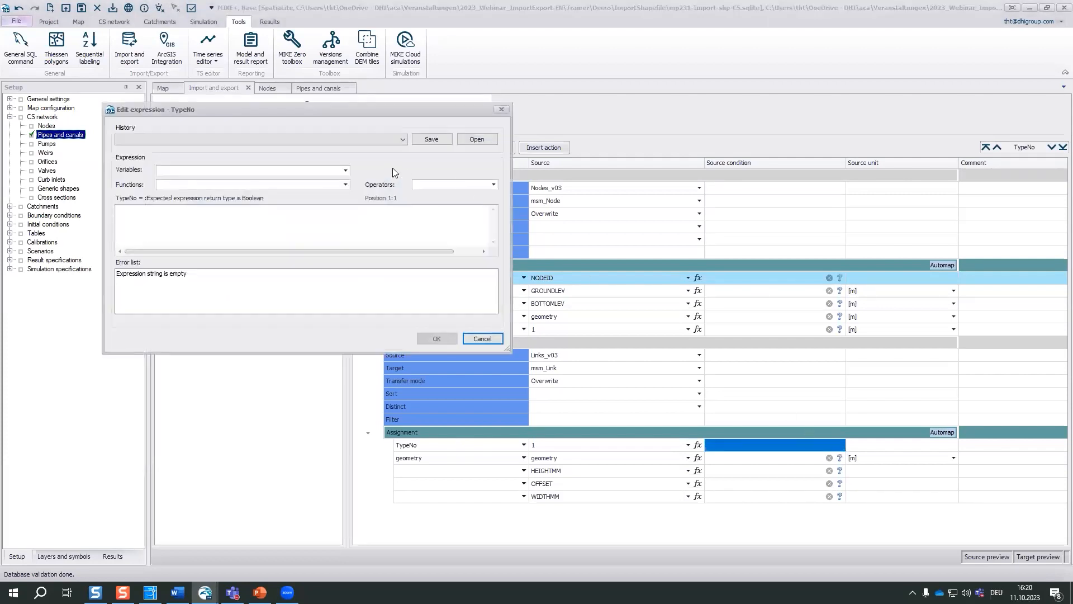
{"action": "left_click", "coordinate": [345, 171]}
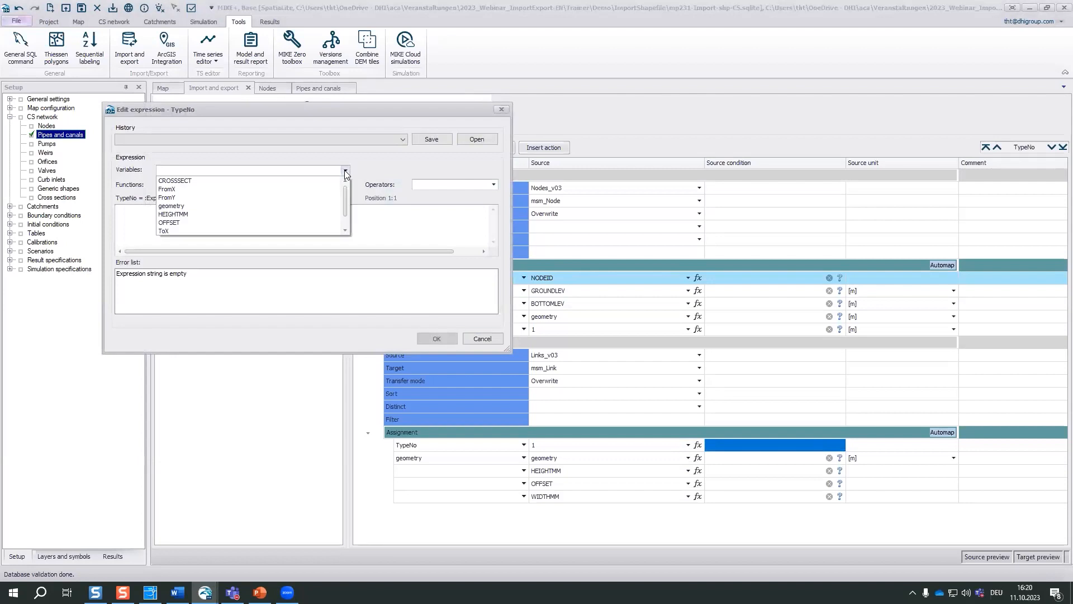
{"action": "left_click", "coordinate": [327, 183]}
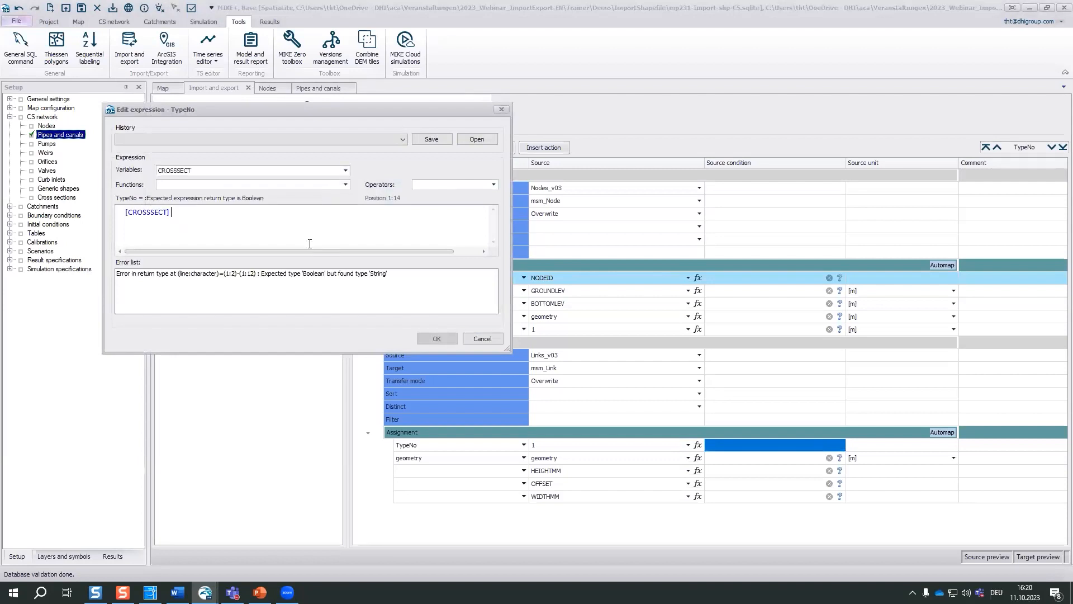
{"action": "type", "text": "== 'Ci5"}
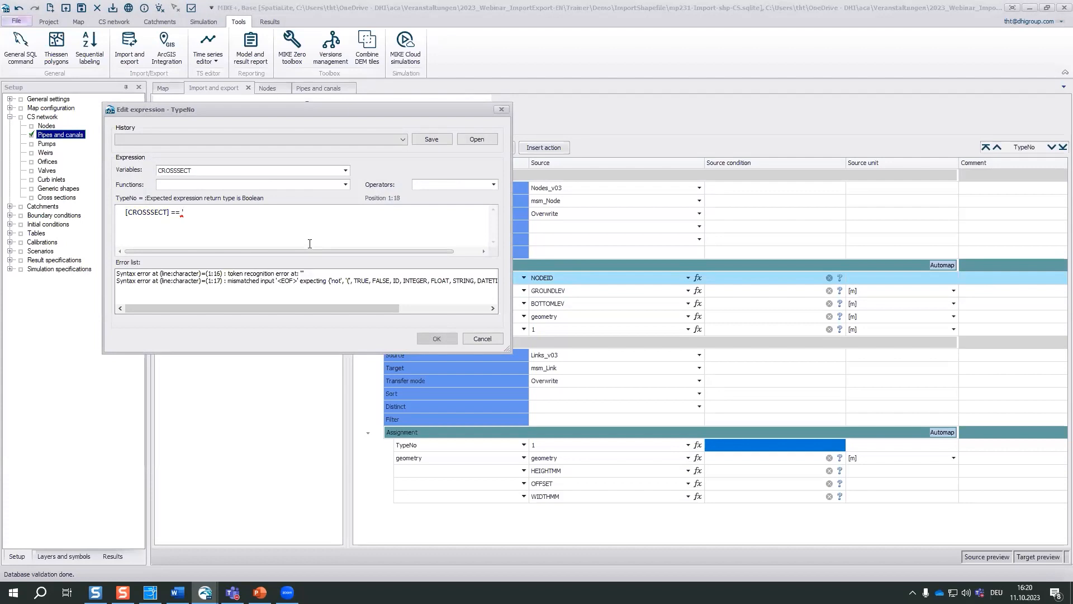
{"action": "key", "text": "BackSpace"}
{"action": "type", "text": "rcular'"}
{"action": "left_click", "coordinate": [436, 338]}
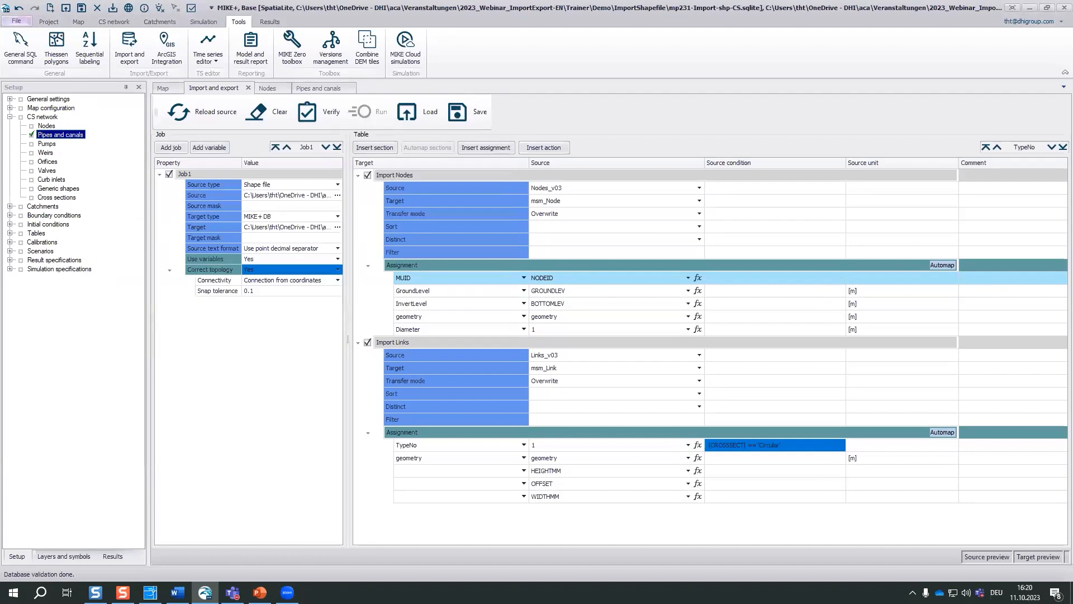
- Insert another assignment above the geometry row of Import Links and set its target field to TypeNo
{"action": "left_click", "coordinate": [492, 462]}
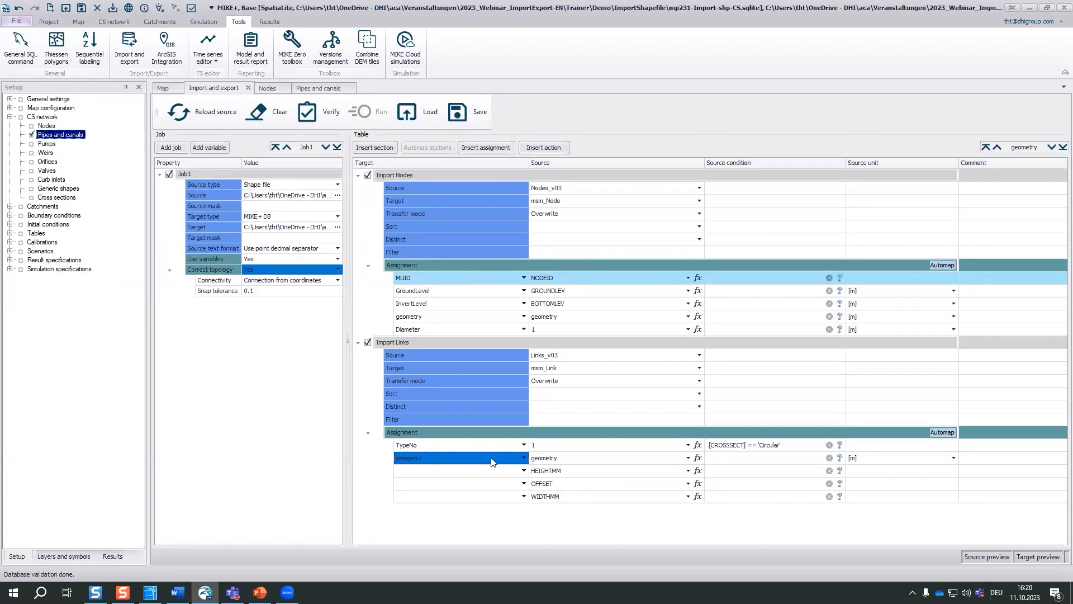
{"action": "left_click", "coordinate": [477, 147]}
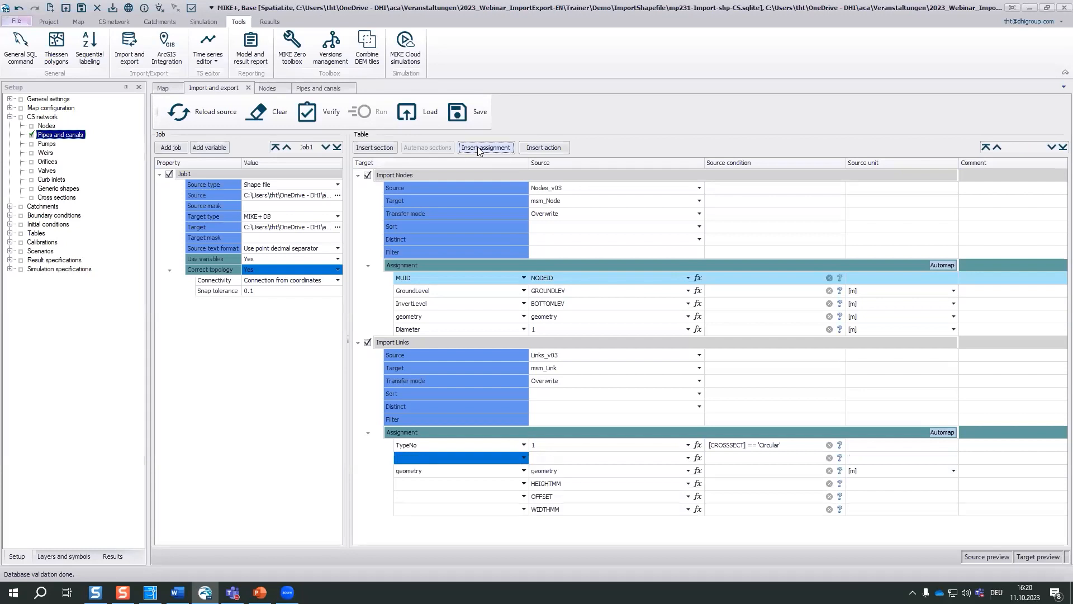
{"action": "left_click", "coordinate": [498, 462]}
{"action": "type", "text": "TypeNo"}
{"action": "key", "text": "Return"}
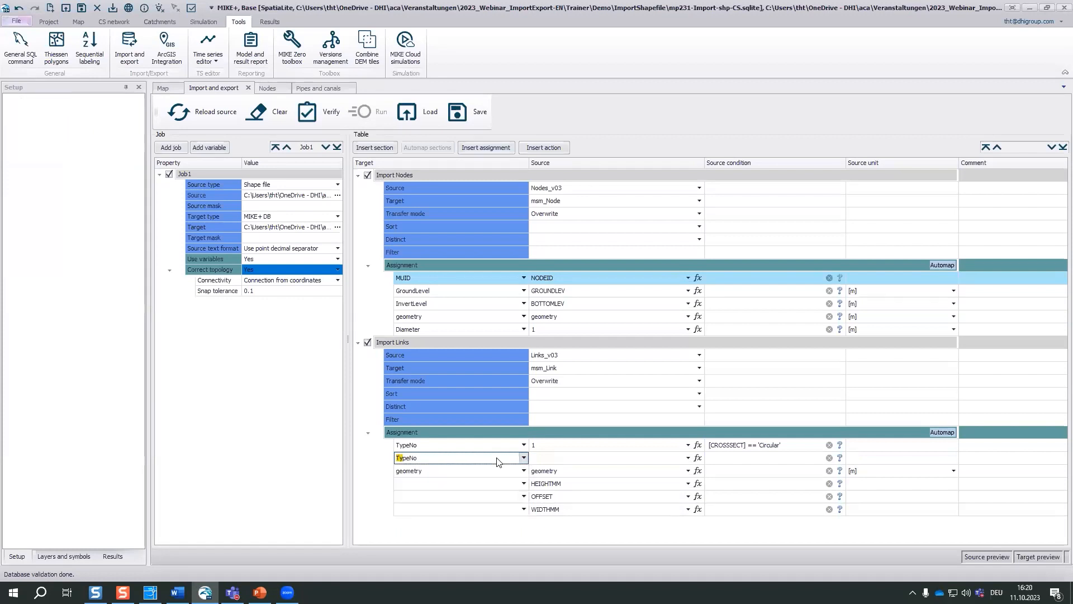
- Set the source expression of the second TypeNo assignment to 5
{"action": "left_click", "coordinate": [695, 461]}
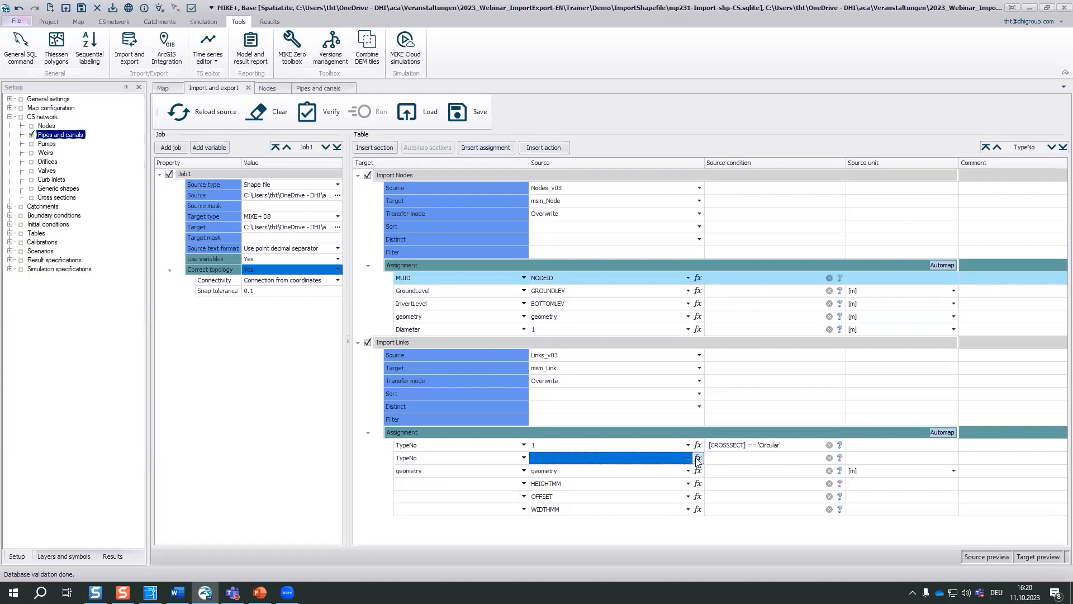
{"action": "left_click", "coordinate": [697, 458]}
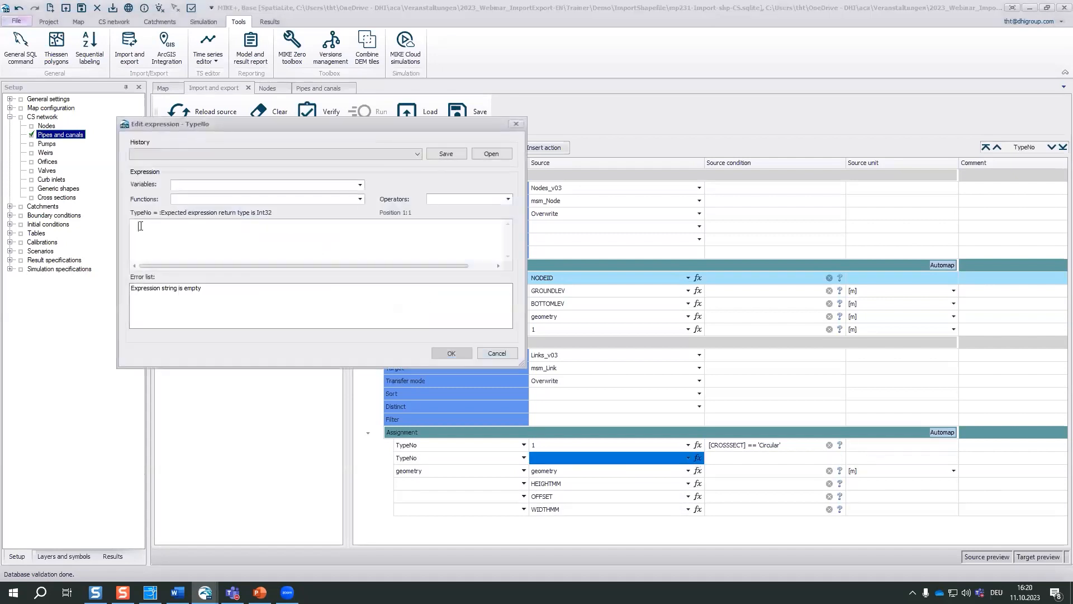
{"action": "type", "text": "5"}
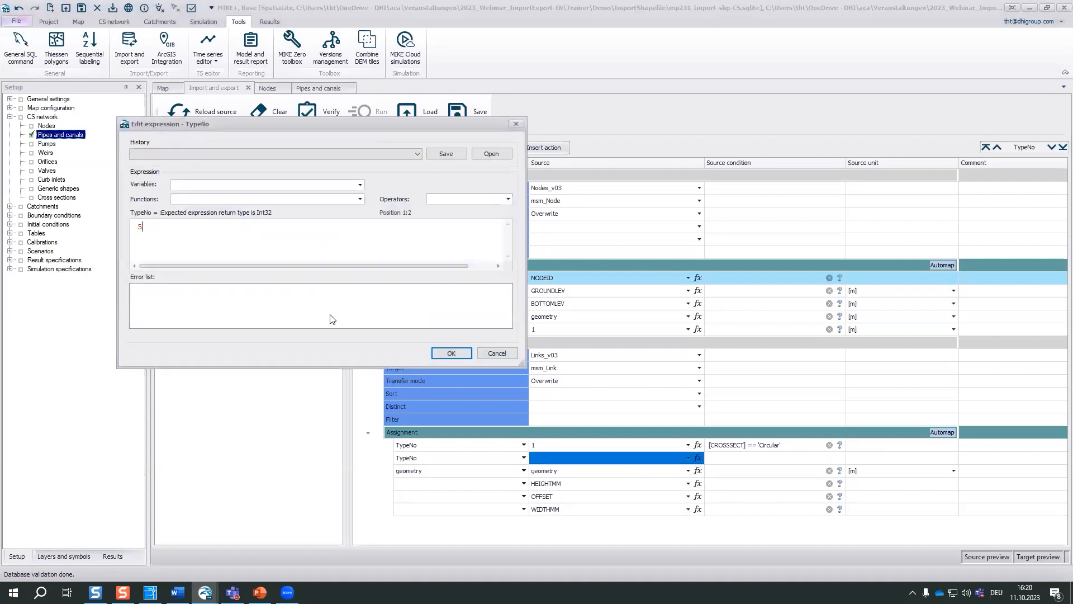
{"action": "left_click", "coordinate": [451, 352]}
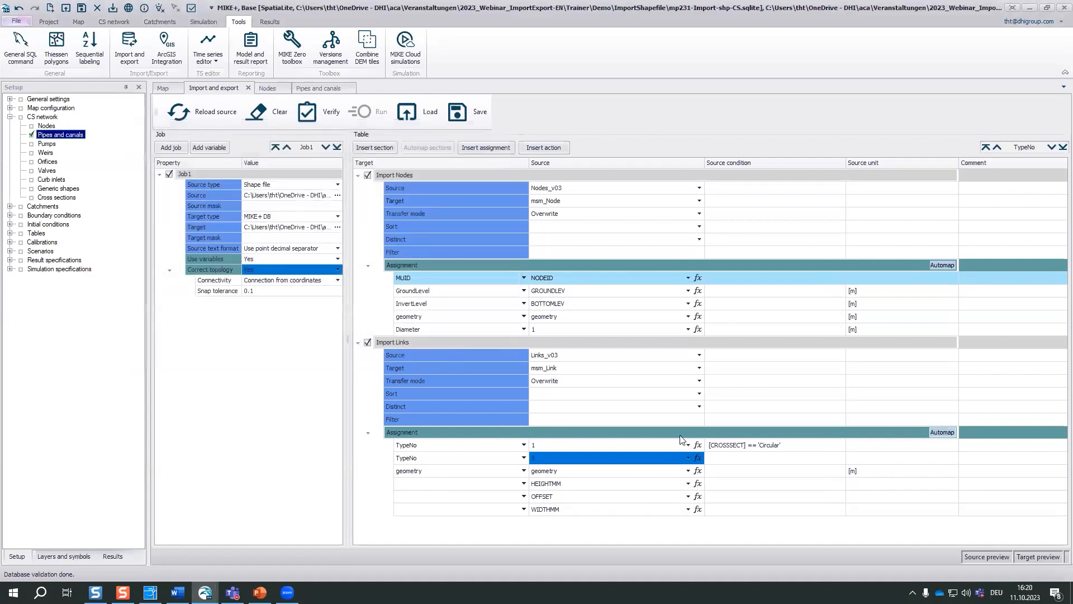
- Give the TypeNo assignment with source 5 the source condition [CROSSSECT] == 'Egg'
{"action": "left_click", "coordinate": [733, 461]}
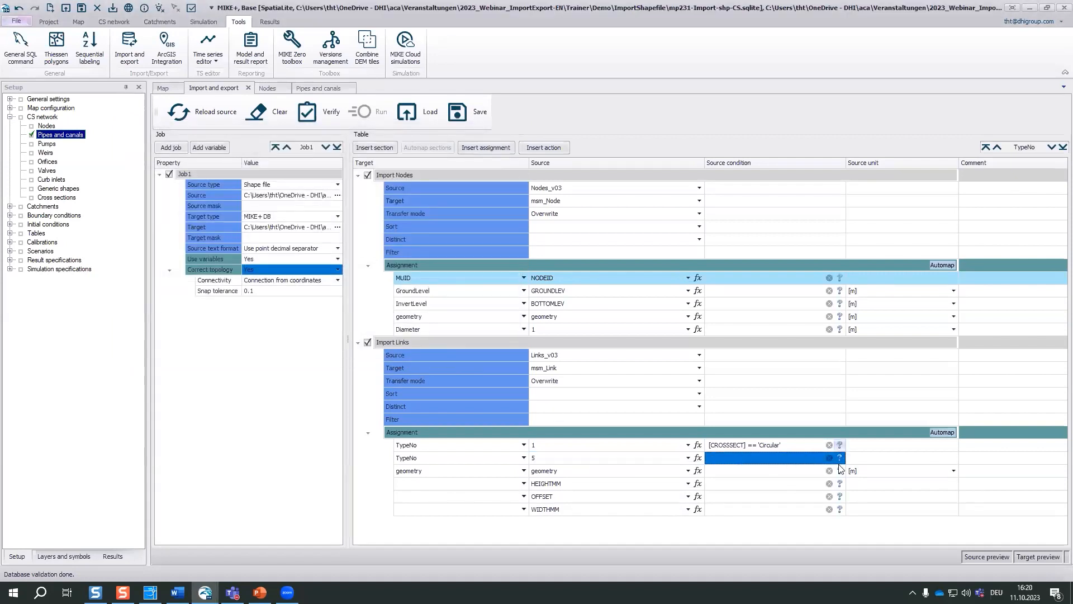
{"action": "left_click", "coordinate": [839, 458]}
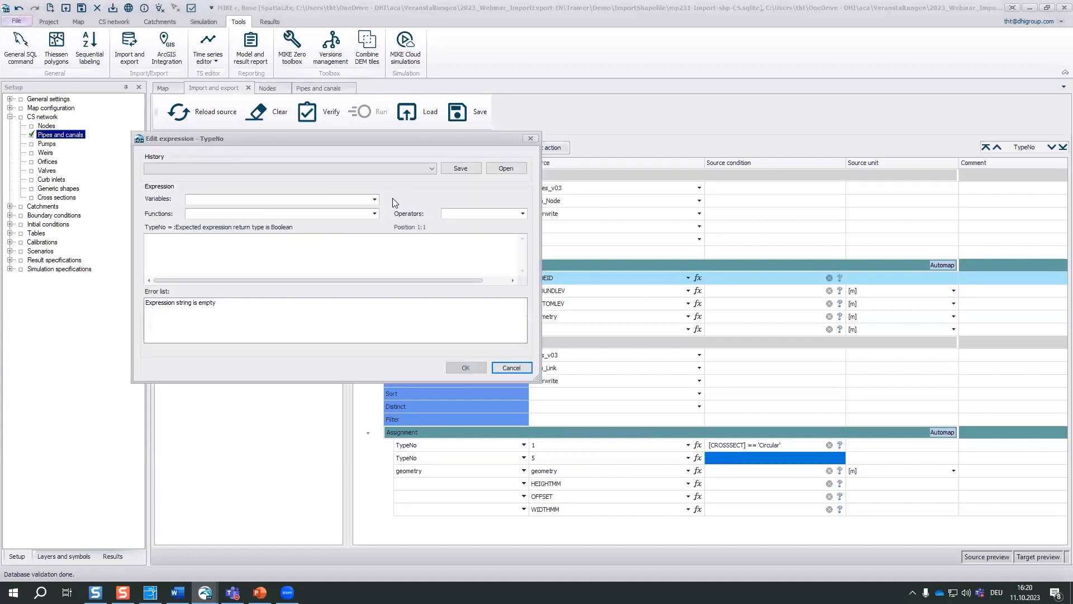
{"action": "left_click", "coordinate": [375, 200]}
{"action": "left_click", "coordinate": [329, 209]}
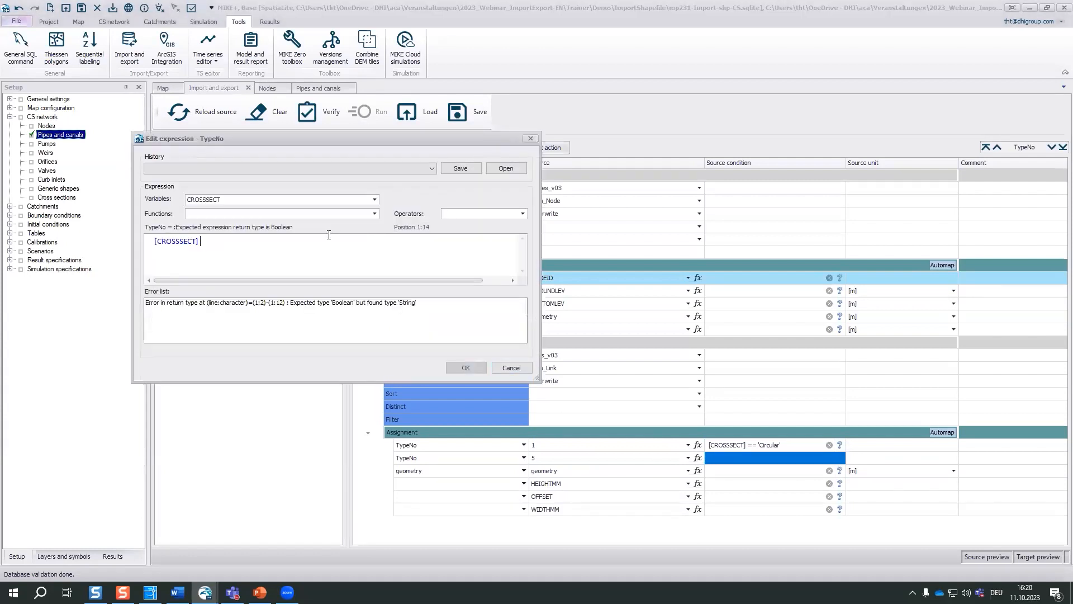
{"action": "type", "text": "== \"Egg"}
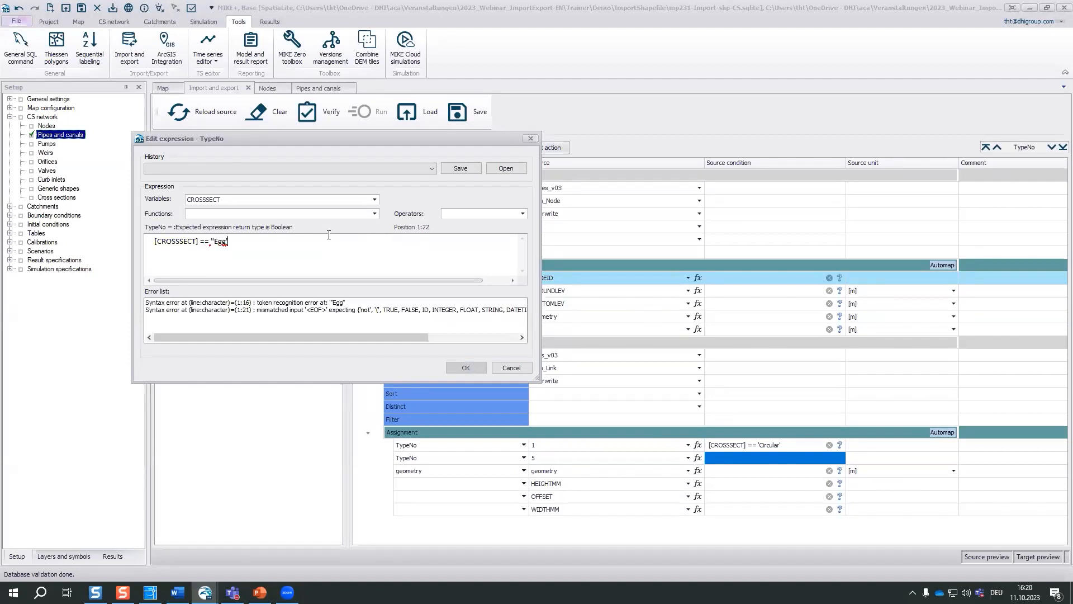
{"action": "key", "text": "BackSpace"}
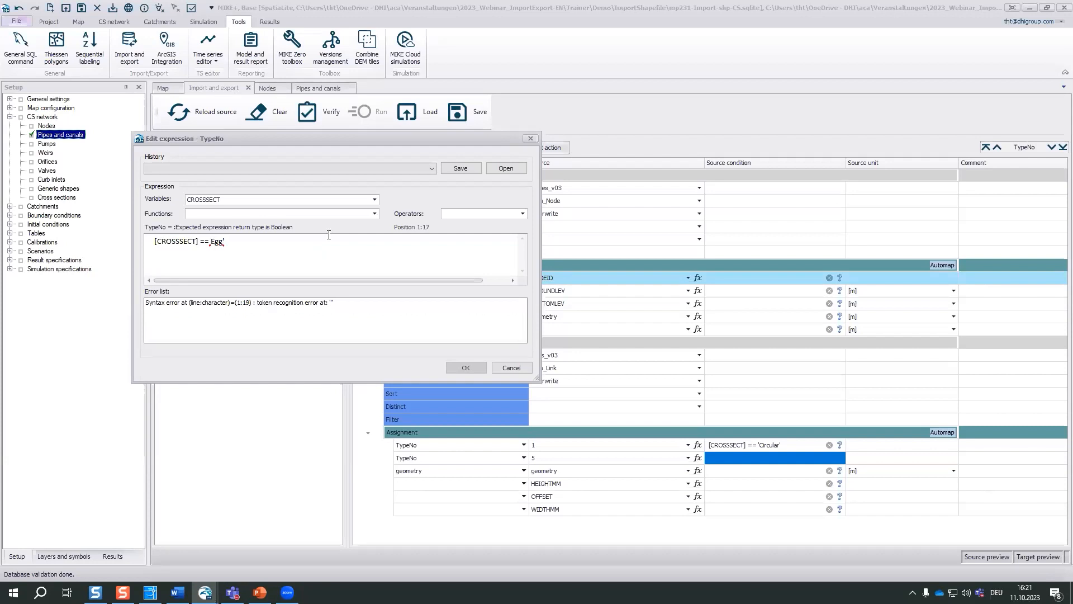
{"action": "type", "text": "'"}
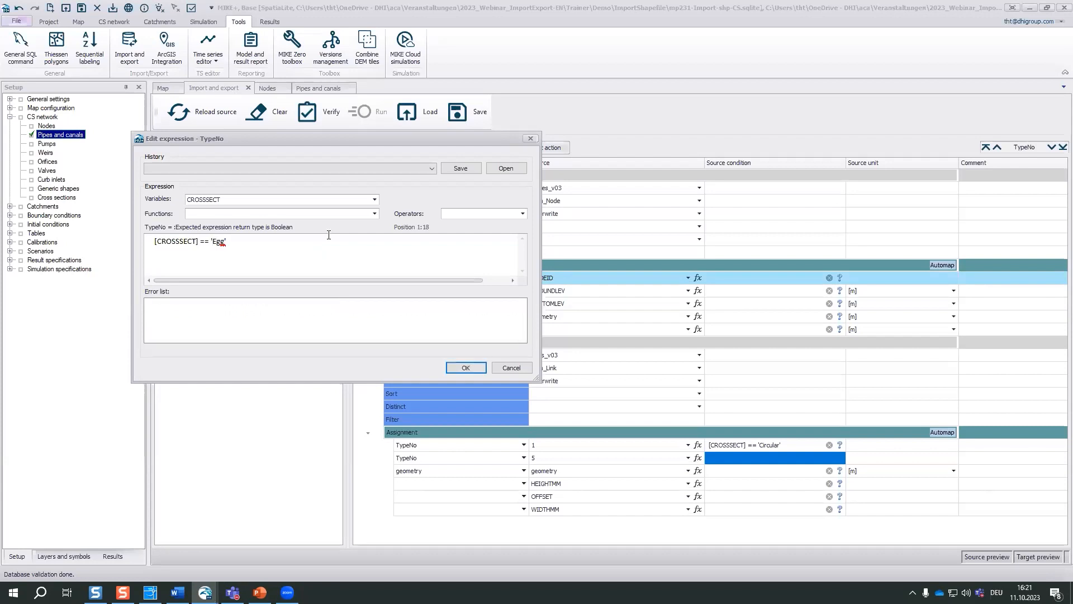
{"action": "left_click", "coordinate": [475, 366]}
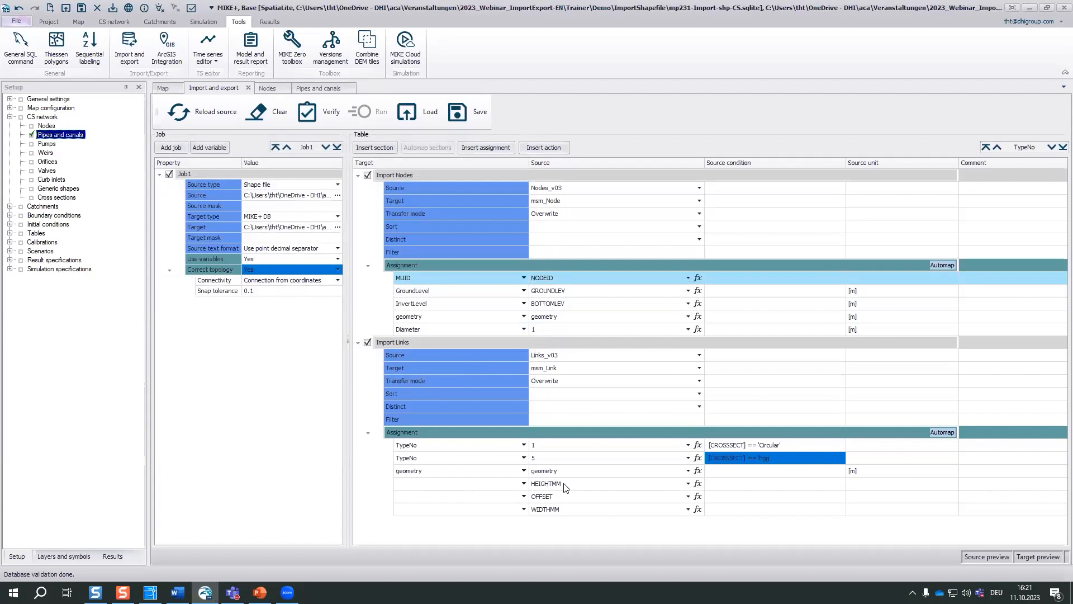
- Set the target field of the HEIGHTMM assignment in Import Links to Diameter
{"action": "left_click", "coordinate": [524, 484]}
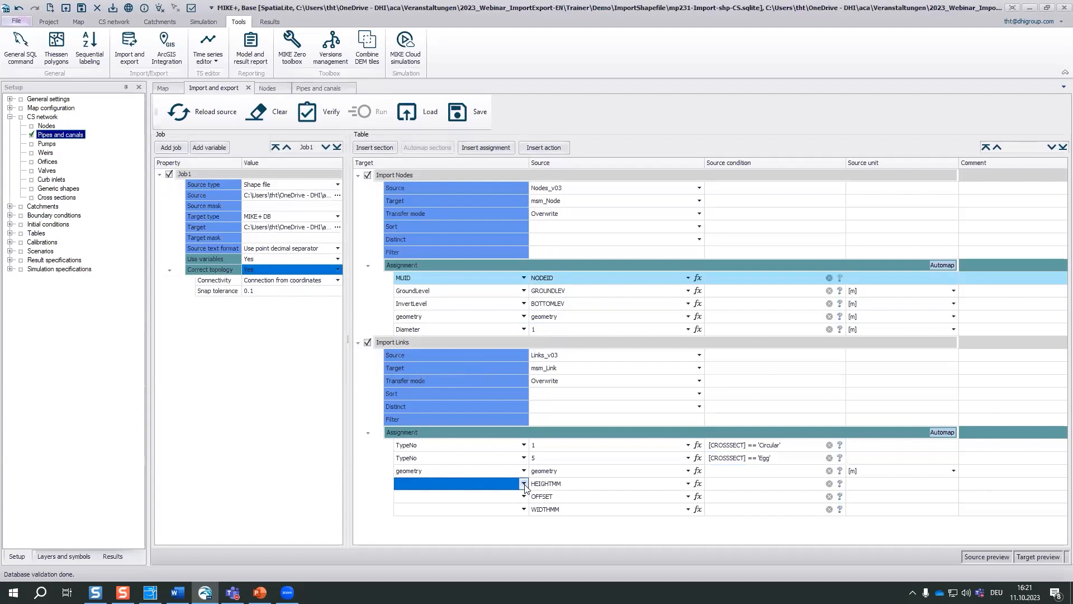
{"action": "left_click", "coordinate": [523, 484]}
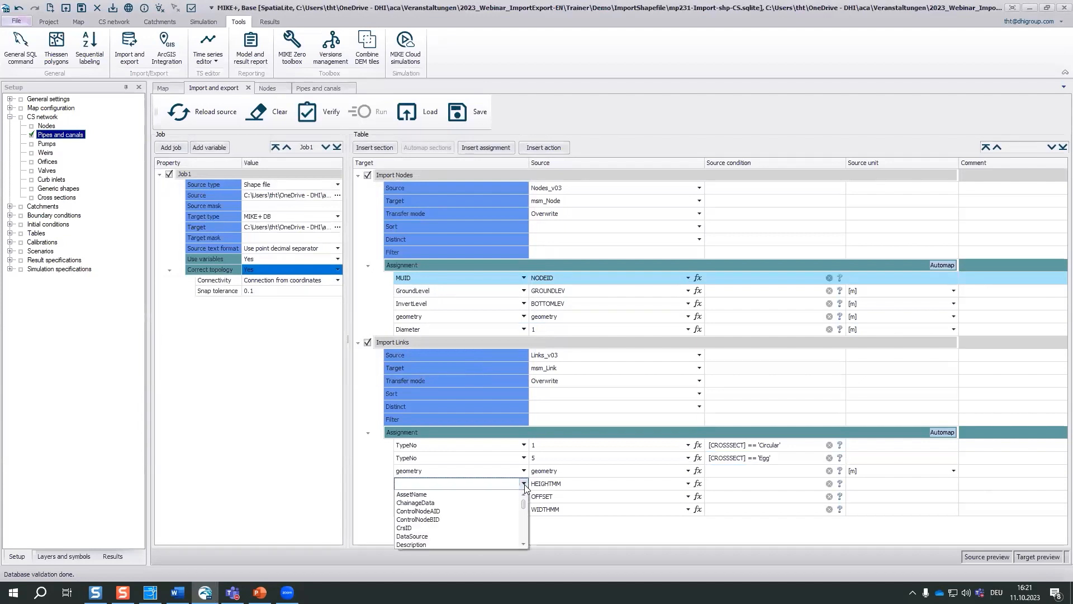
{"action": "type", "text": "Diameter"}
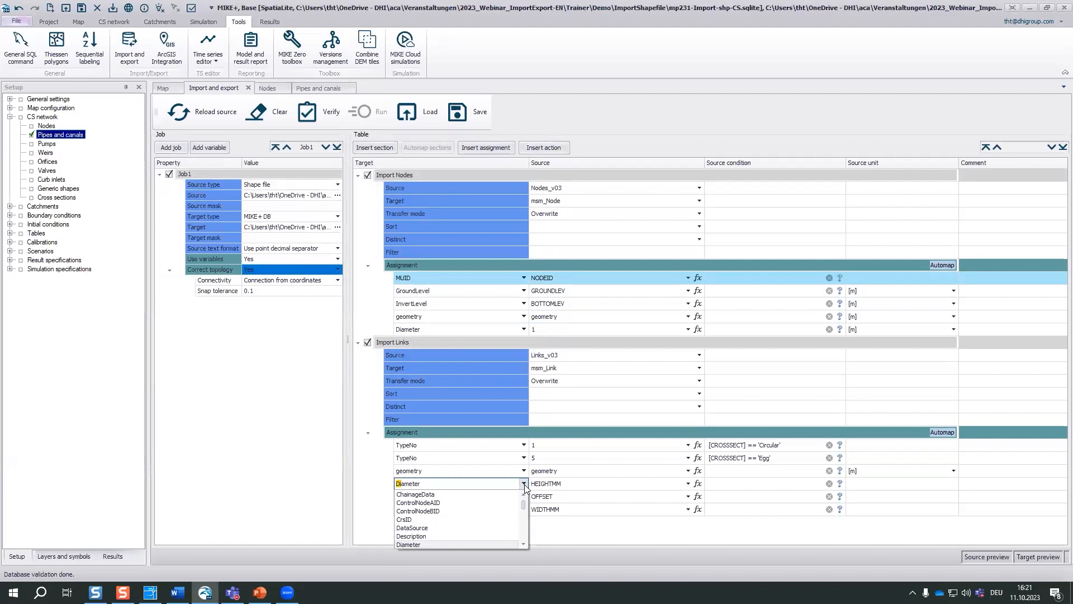
{"action": "key", "text": "Return"}
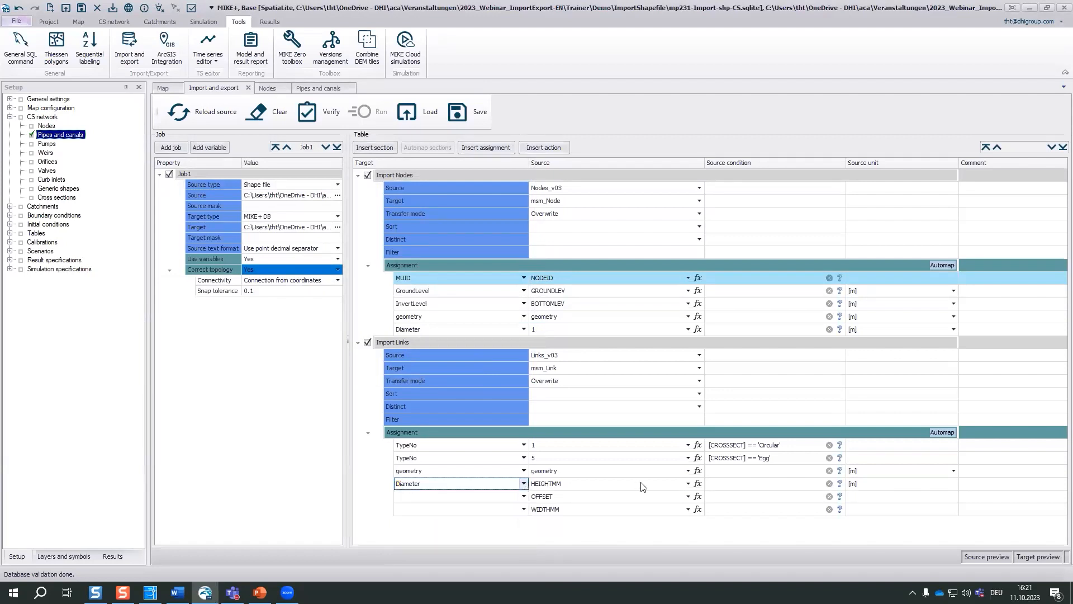
- Set the source unit of the Diameter assignment in Import Links to [mm], leaving its HEIGHTMM expression as it is
{"action": "left_click", "coordinate": [697, 484]}
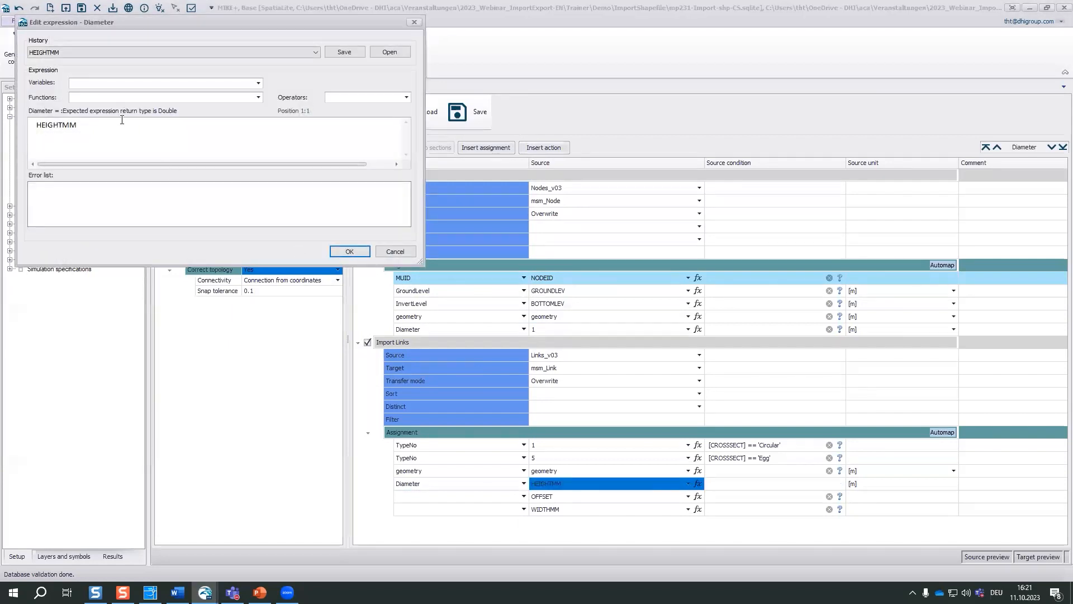
{"action": "left_click", "coordinate": [389, 255]}
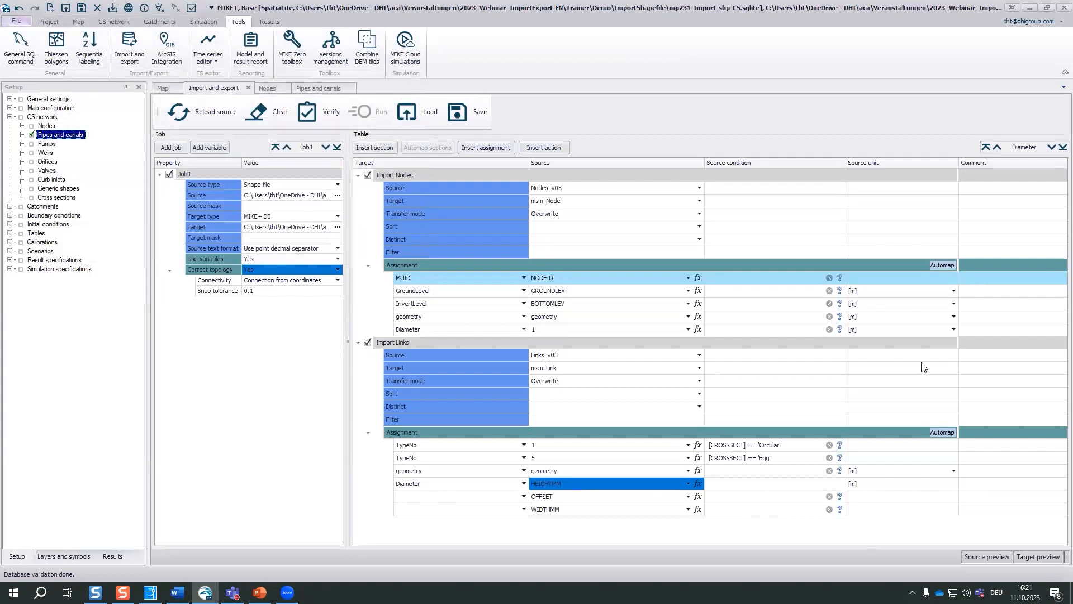
{"action": "left_click", "coordinate": [951, 484]}
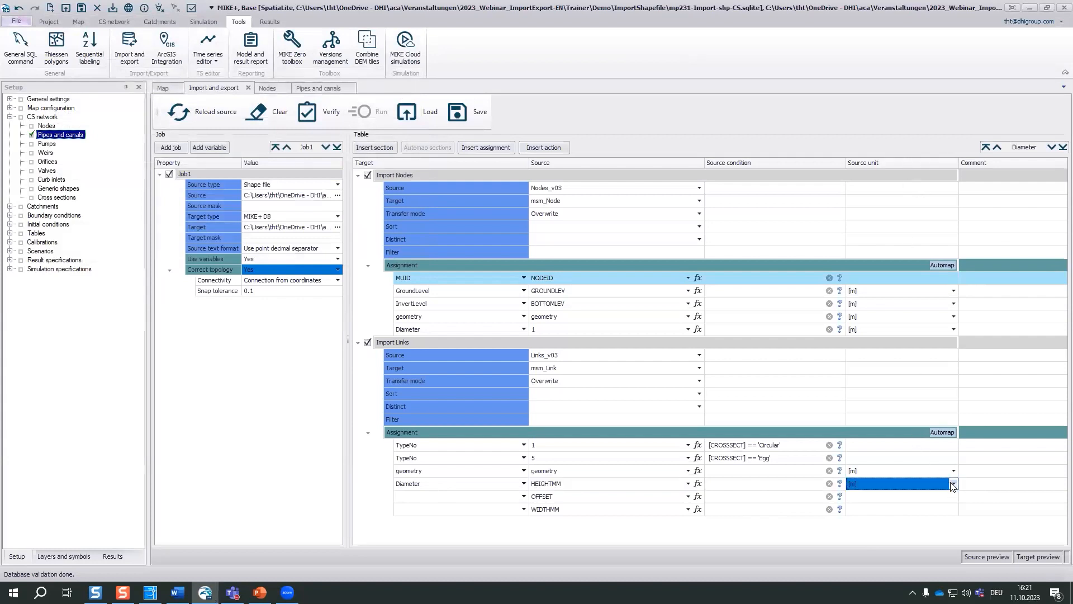
{"action": "left_click", "coordinate": [953, 485]}
{"action": "left_click", "coordinate": [932, 511]}
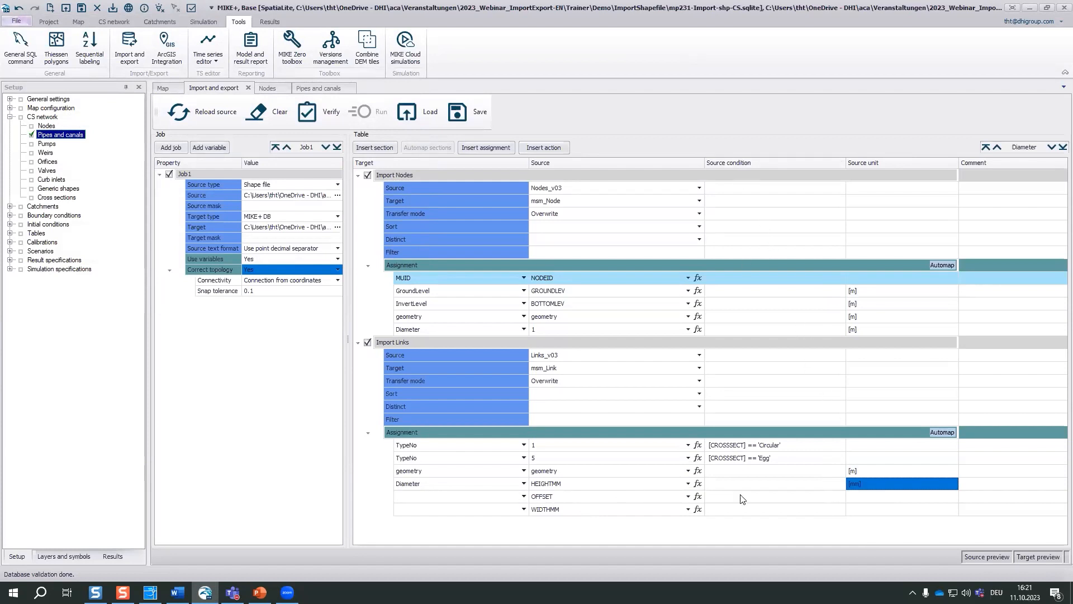
- Delete the unmapped OFFSET and WIDTHMM assignments from Import Links
{"action": "left_click", "coordinate": [620, 497]}
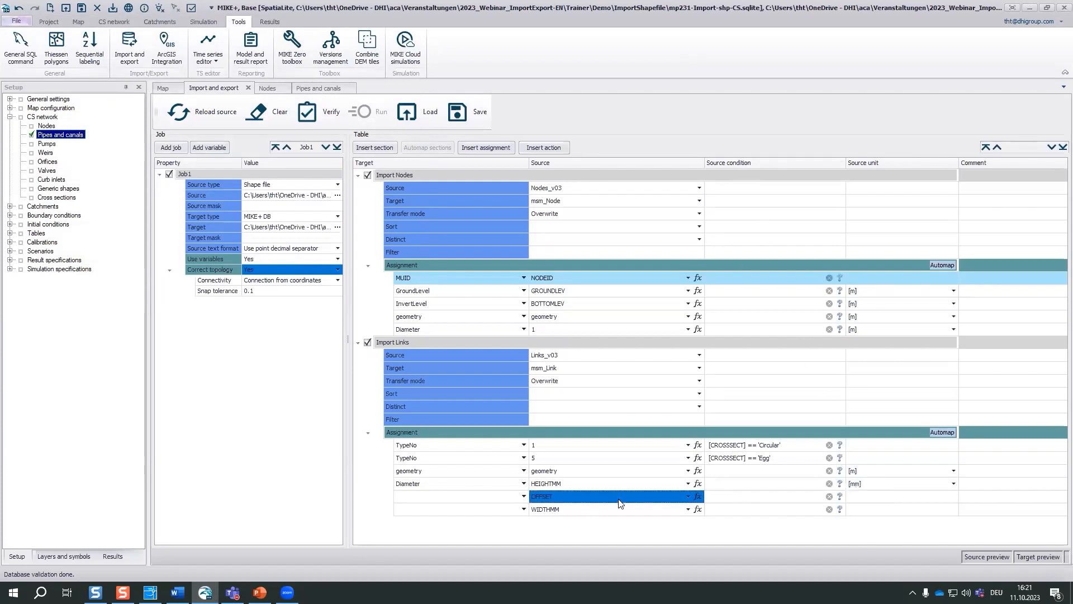
{"action": "right_click", "coordinate": [620, 500]}
{"action": "left_click", "coordinate": [630, 507]}
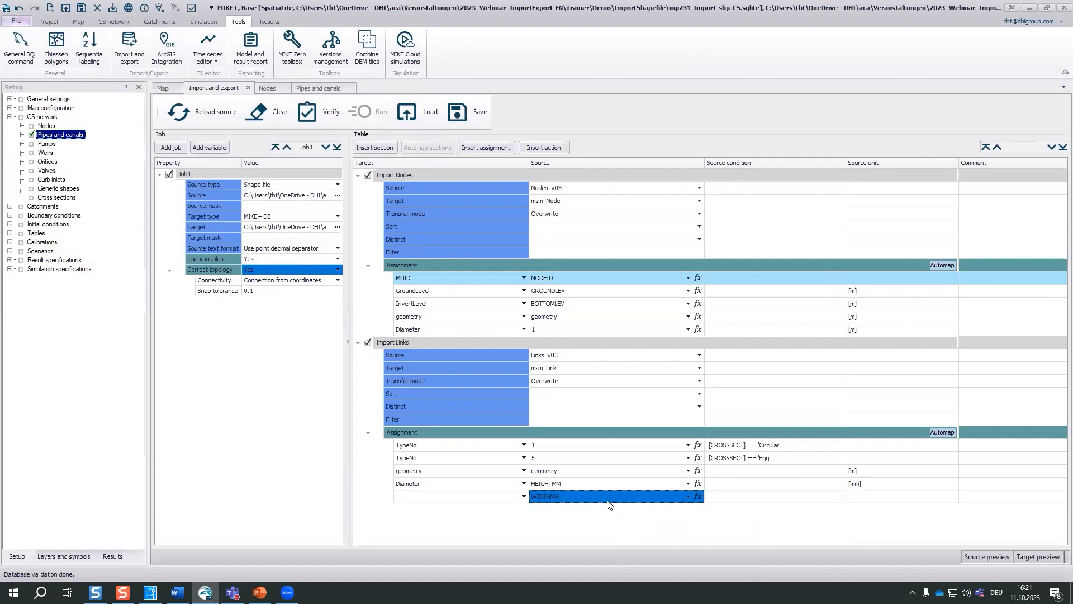
{"action": "right_click", "coordinate": [609, 503]}
{"action": "left_click", "coordinate": [632, 508]}
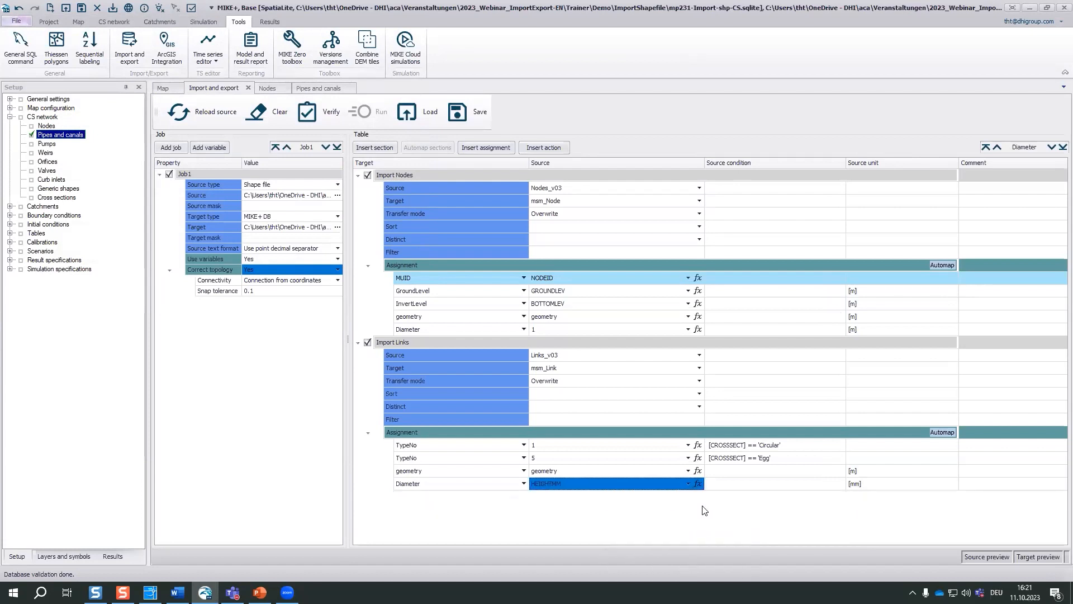
- Verify the import job and check the TypeNo and Diameter values of the msm_Link records in the data preview
{"action": "left_click", "coordinate": [313, 111]}
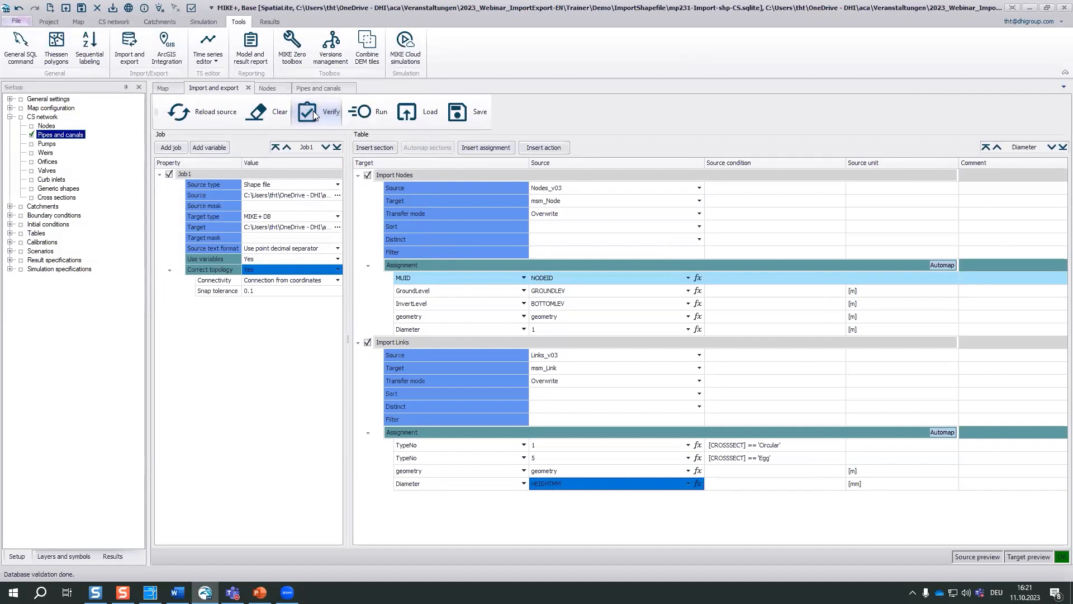
{"action": "left_click", "coordinate": [366, 111]}
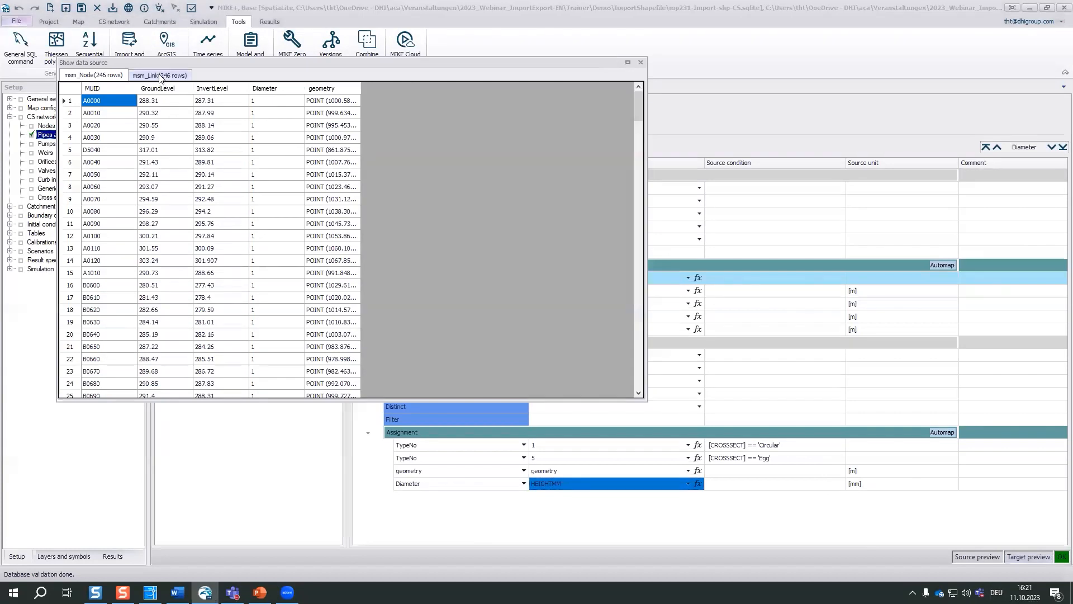
{"action": "left_click", "coordinate": [159, 75]}
{"action": "scroll", "coordinate": [640, 221], "scroll_direction": "down", "scroll_amount": 16}
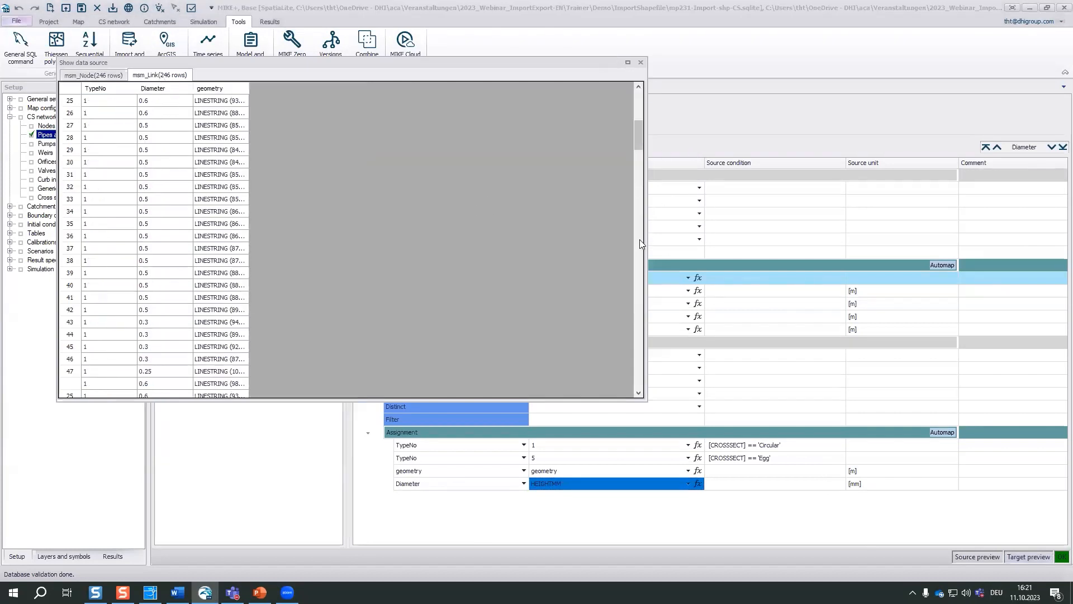
{"action": "scroll", "coordinate": [639, 264], "scroll_direction": "down", "scroll_amount": 20}
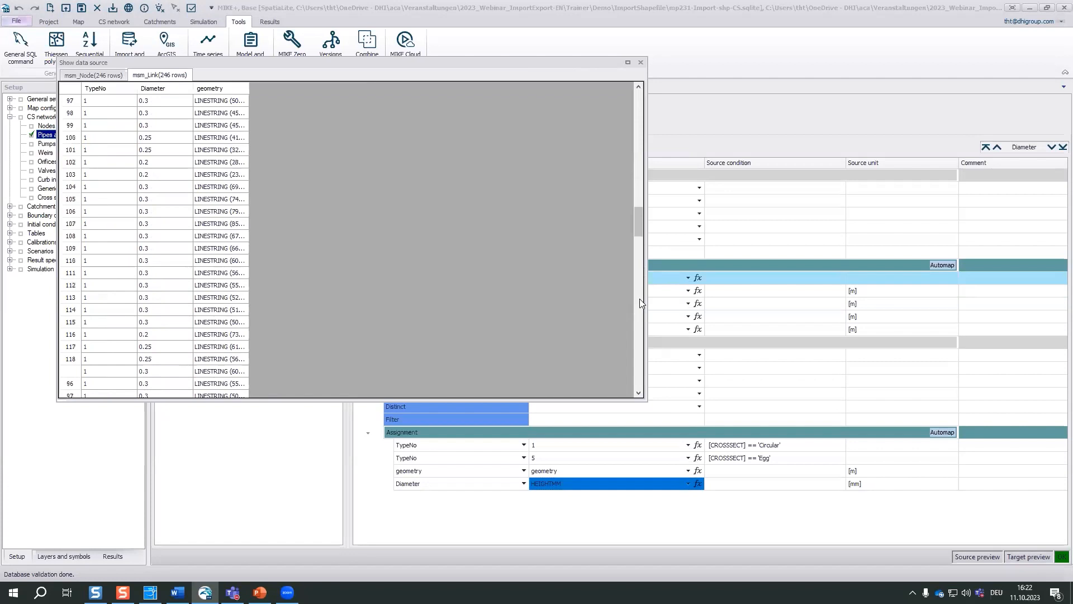
{"action": "scroll", "coordinate": [640, 351], "scroll_direction": "down", "scroll_amount": 20}
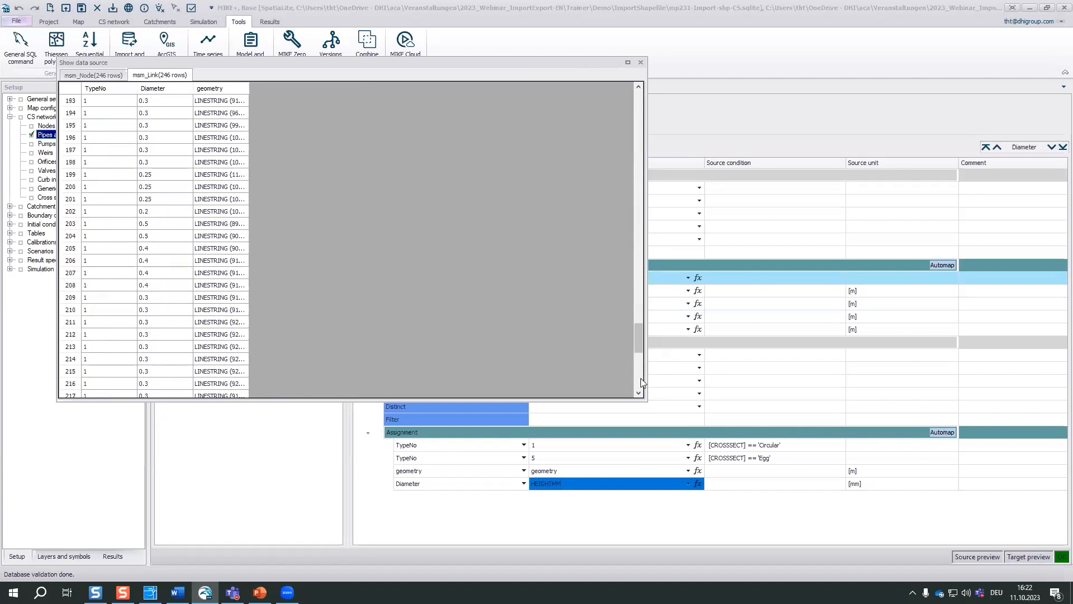
{"action": "left_click_drag", "start_coordinate": [638, 372], "coordinate": [634, 128]}
{"action": "left_click", "coordinate": [633, 128]}
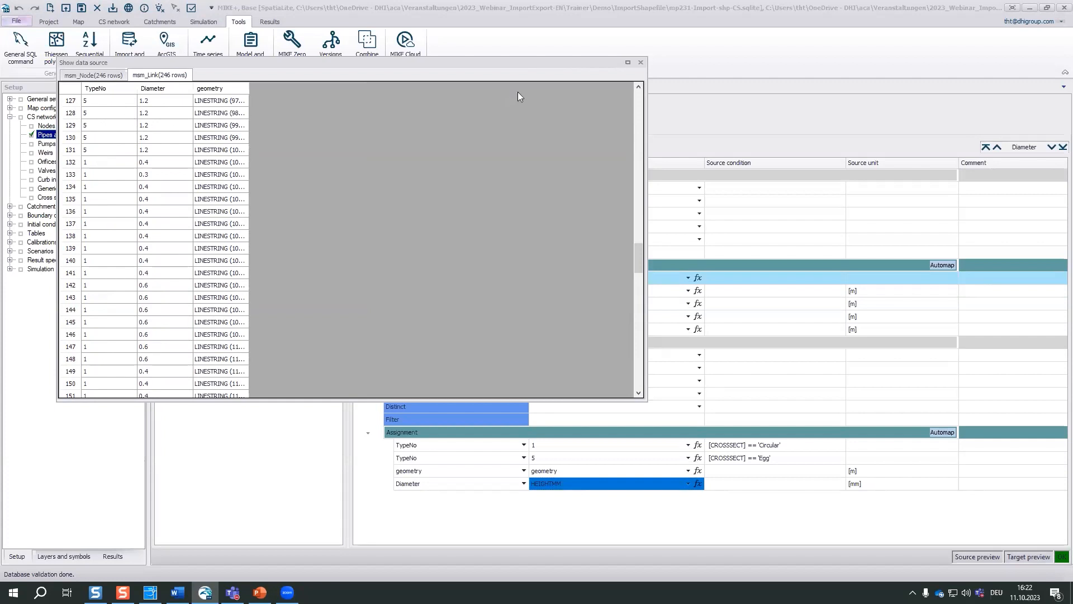
{"action": "left_click", "coordinate": [643, 62]}
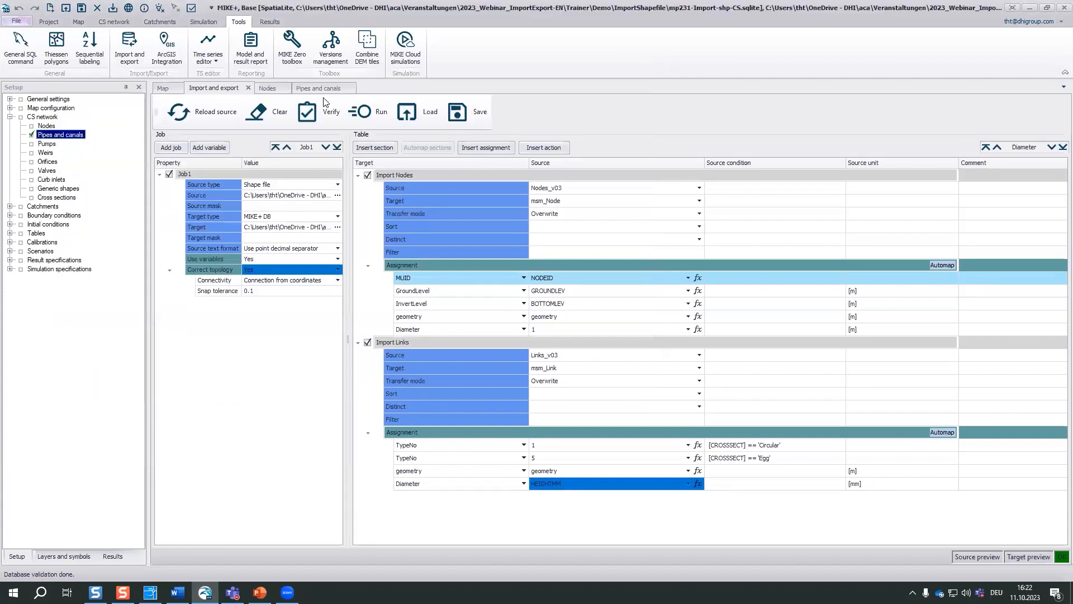
- Run the import job and inspect the imported links along the network's upper western branch on the map
{"action": "left_click", "coordinate": [368, 112]}
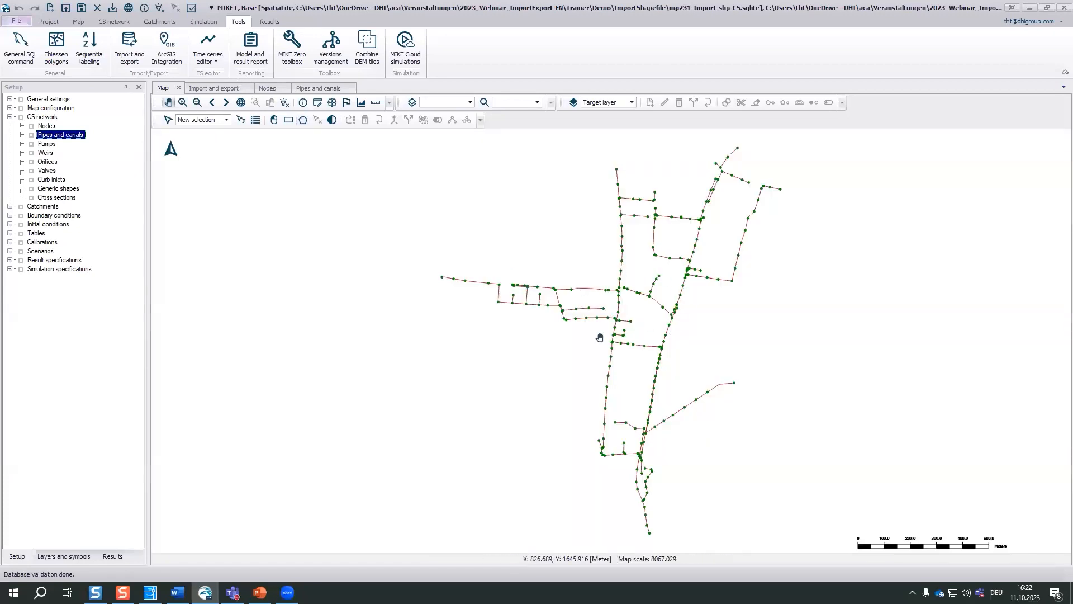
{"action": "left_click", "coordinate": [183, 103]}
{"action": "left_click_drag", "start_coordinate": [547, 302], "coordinate": [622, 281]}
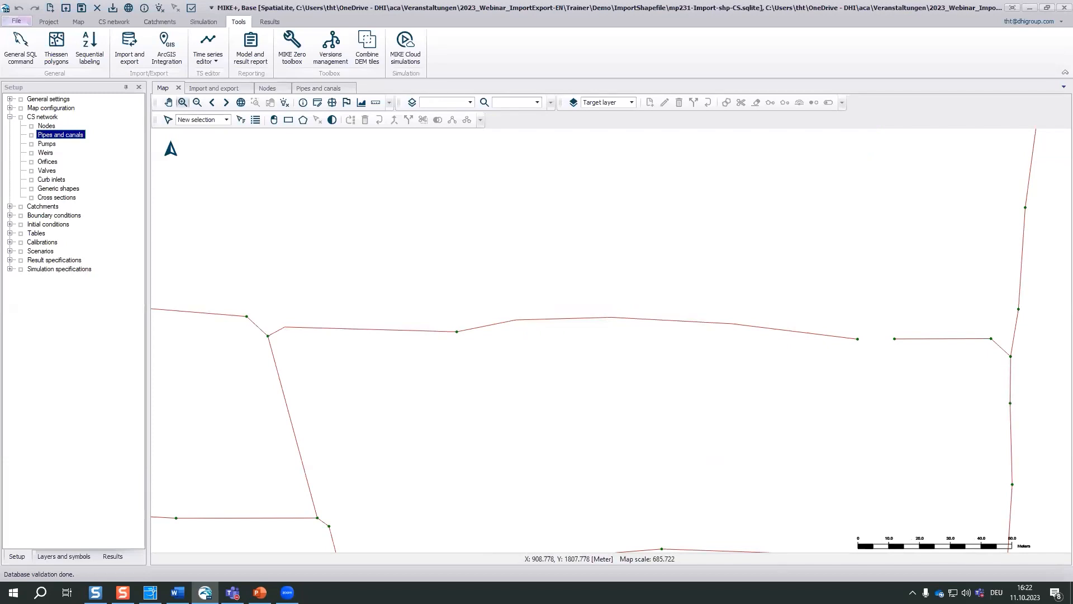
{"action": "key", "text": "alt+Tab"}
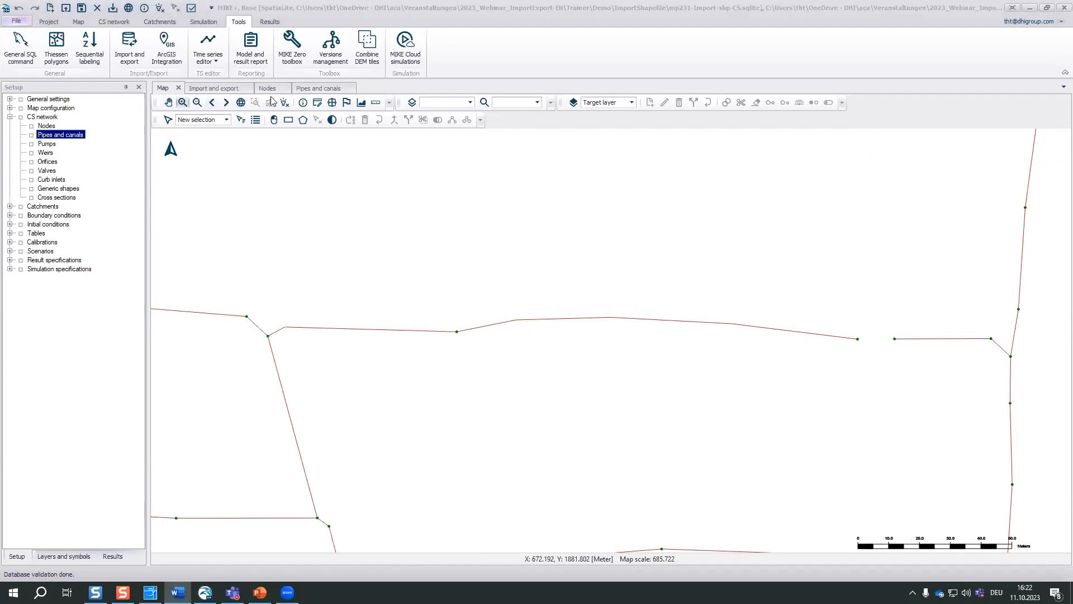
- Check link connectivity in the pipes table and by selecting the network connected to node E5040 on the map and inverting the selection
{"action": "left_click", "coordinate": [317, 88]}
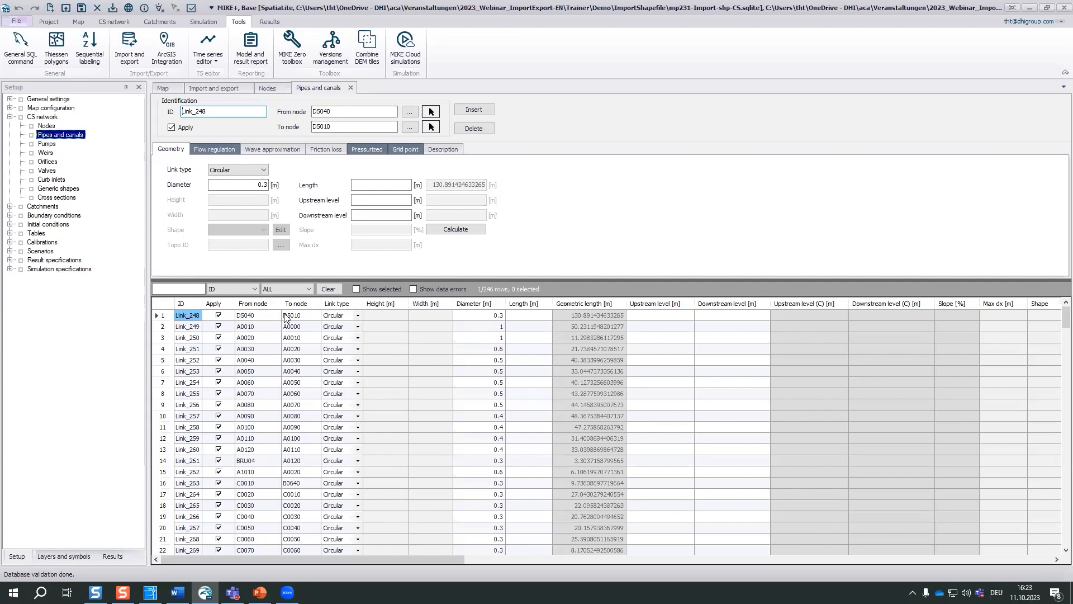
{"action": "left_click", "coordinate": [162, 88]}
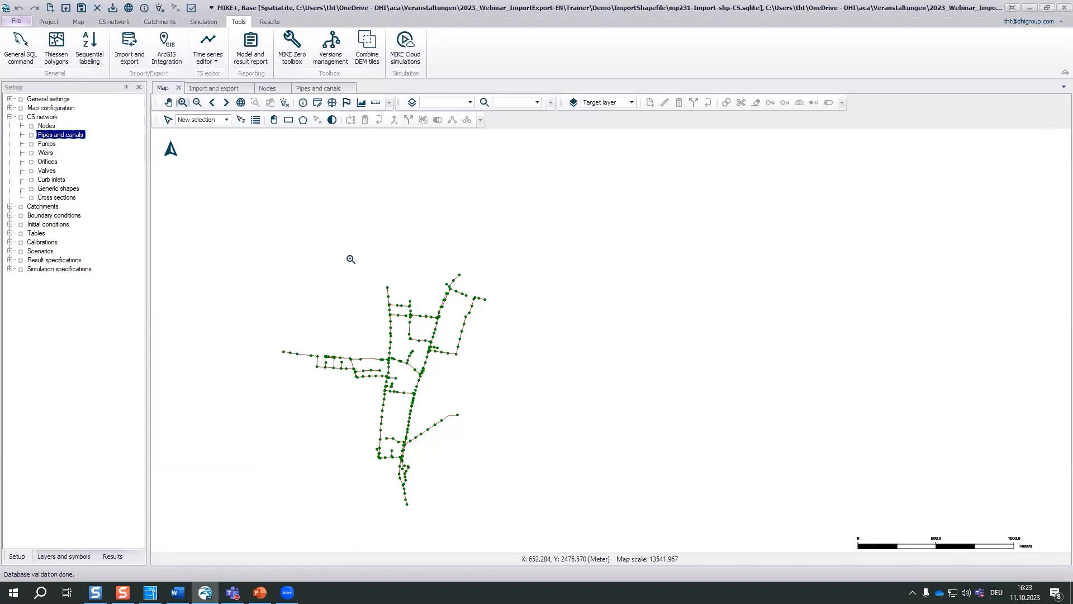
{"action": "left_click", "coordinate": [332, 102]}
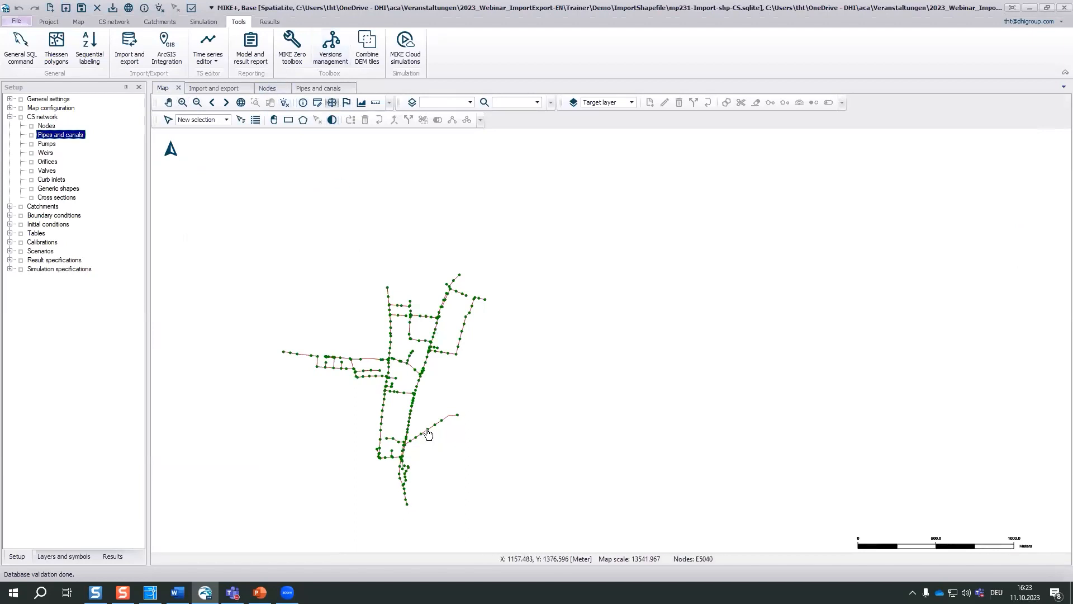
{"action": "left_click", "coordinate": [428, 434]}
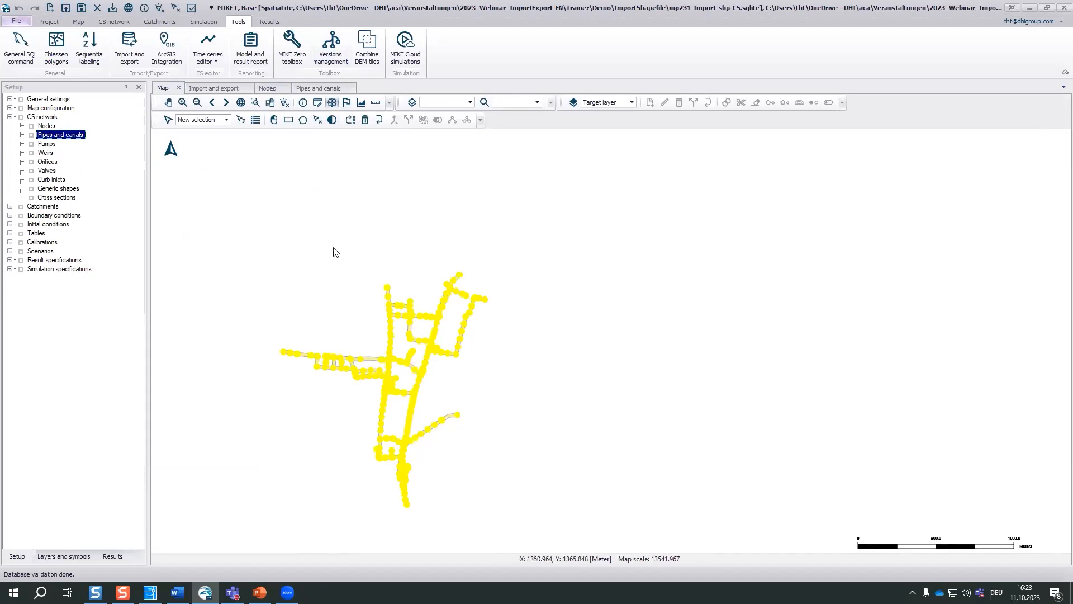
{"action": "left_click", "coordinate": [332, 121]}
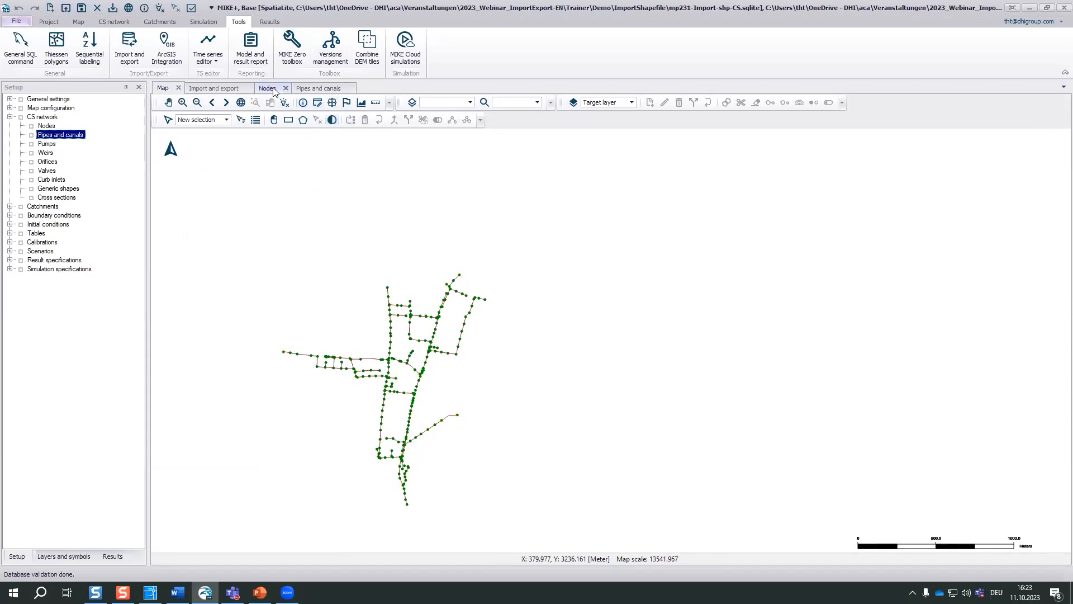
{"action": "left_click", "coordinate": [318, 87]}
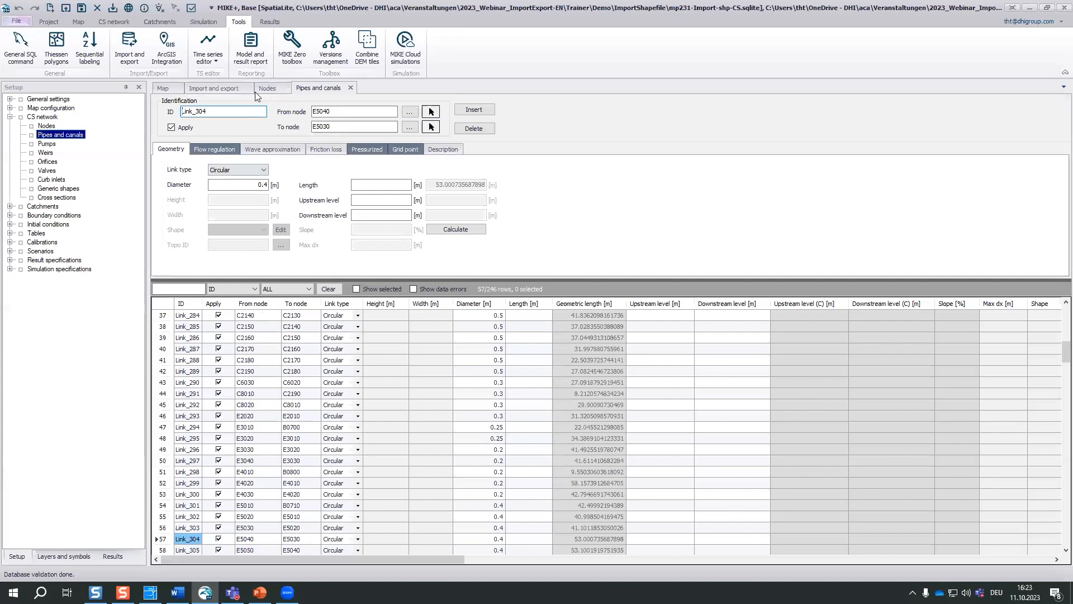
- Toggle the Correct topology option of Job1 in the import settings and restore it to Yes
{"action": "left_click", "coordinate": [205, 89]}
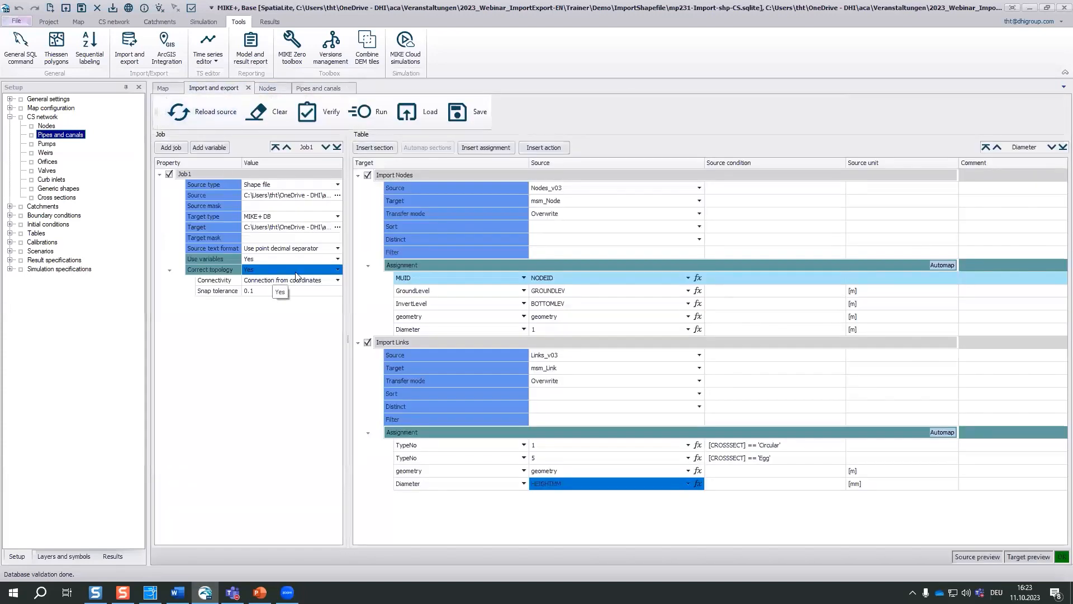
{"action": "left_click", "coordinate": [338, 269]}
{"action": "left_click", "coordinate": [322, 279]}
{"action": "left_click", "coordinate": [336, 271]}
{"action": "left_click", "coordinate": [321, 288]}
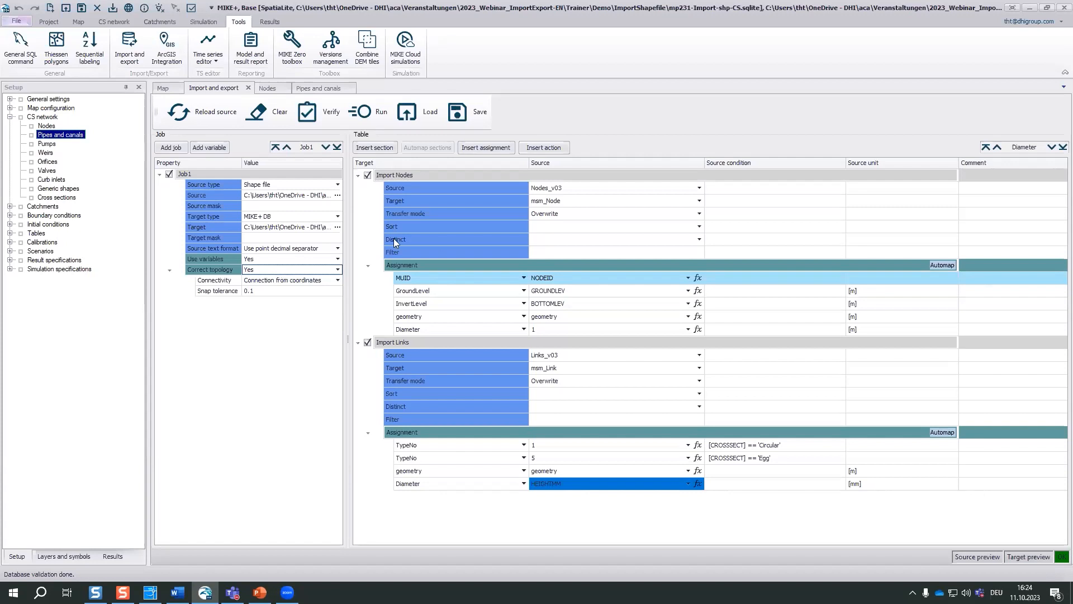
- Load the IMPORT_from-shp-with-catchments_v03 XML job configuration and collapse its Import Nodes and Import Links sections
{"action": "left_click", "coordinate": [424, 112]}
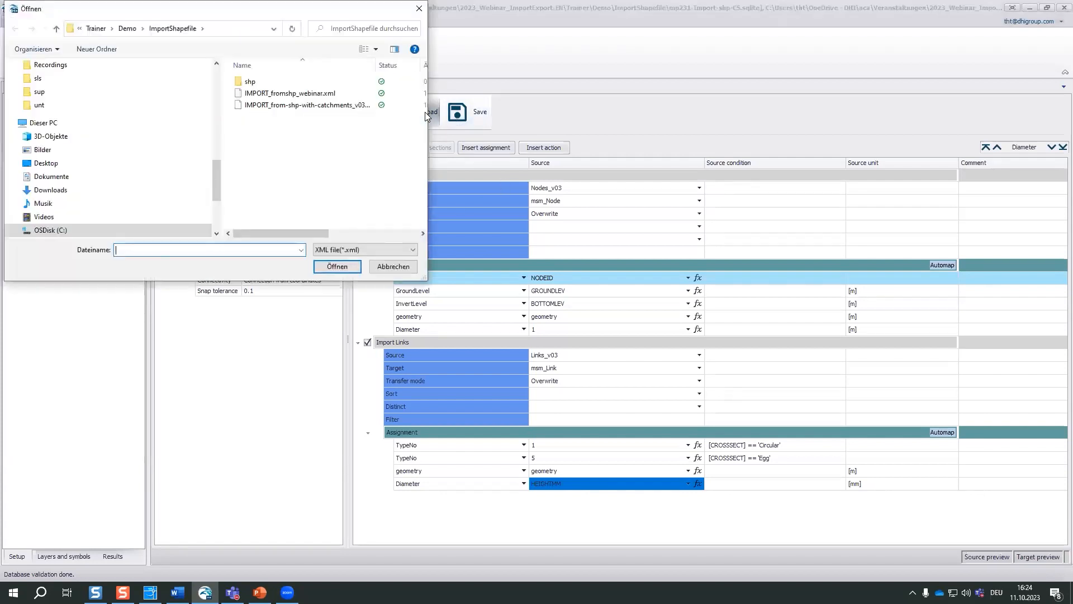
{"action": "left_click", "coordinate": [305, 107]}
{"action": "left_click", "coordinate": [339, 267]}
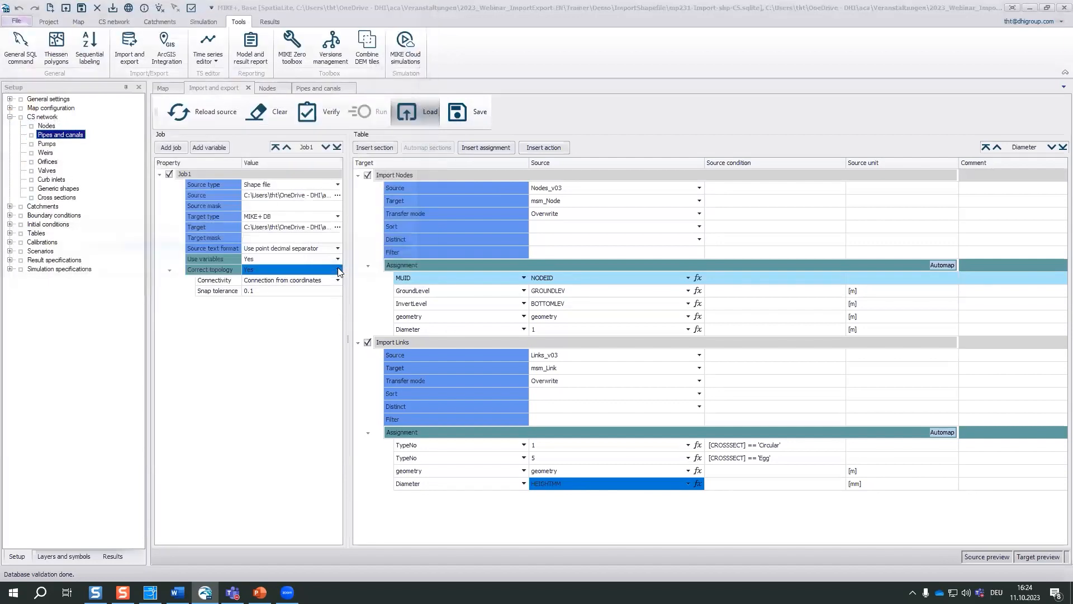
{"action": "left_click", "coordinate": [358, 175]}
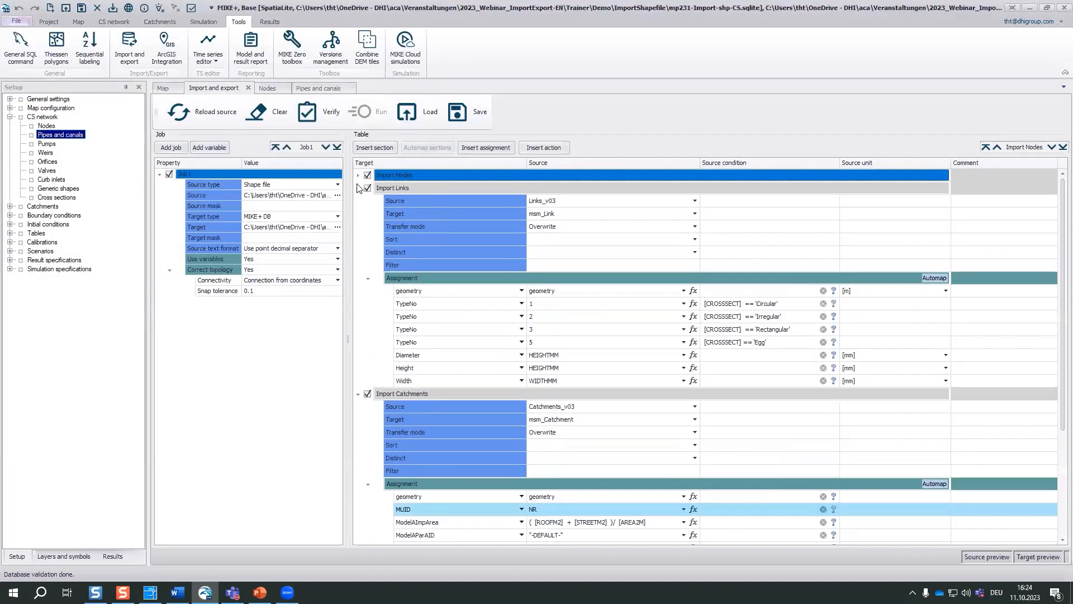
{"action": "left_click", "coordinate": [357, 188]}
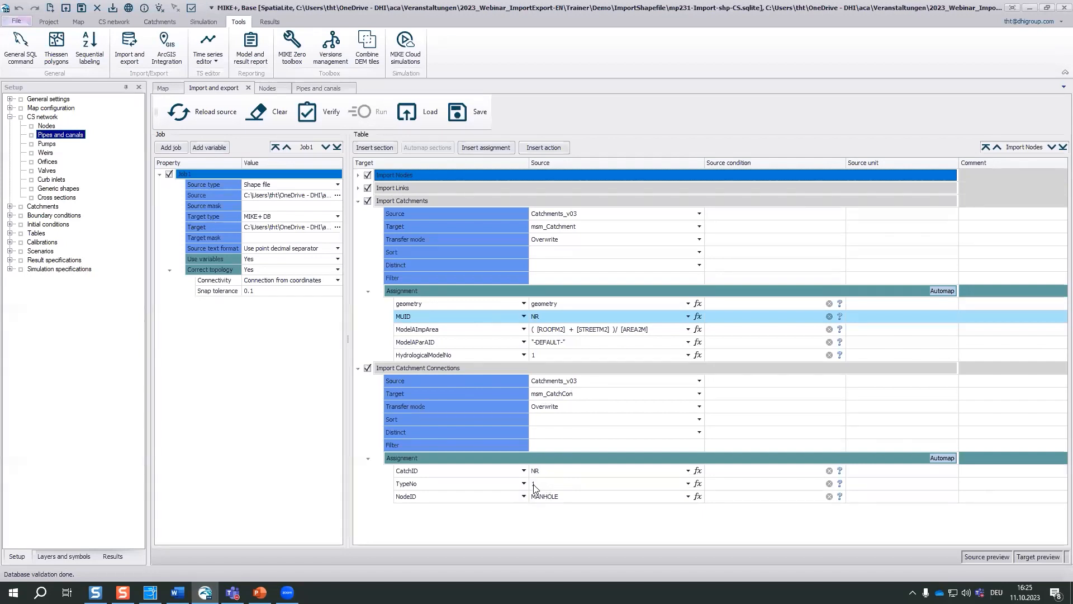
- Verify and run the loaded import job with its catchment and catchment connection sections
{"action": "left_click", "coordinate": [331, 117]}
{"action": "left_click", "coordinate": [364, 116]}
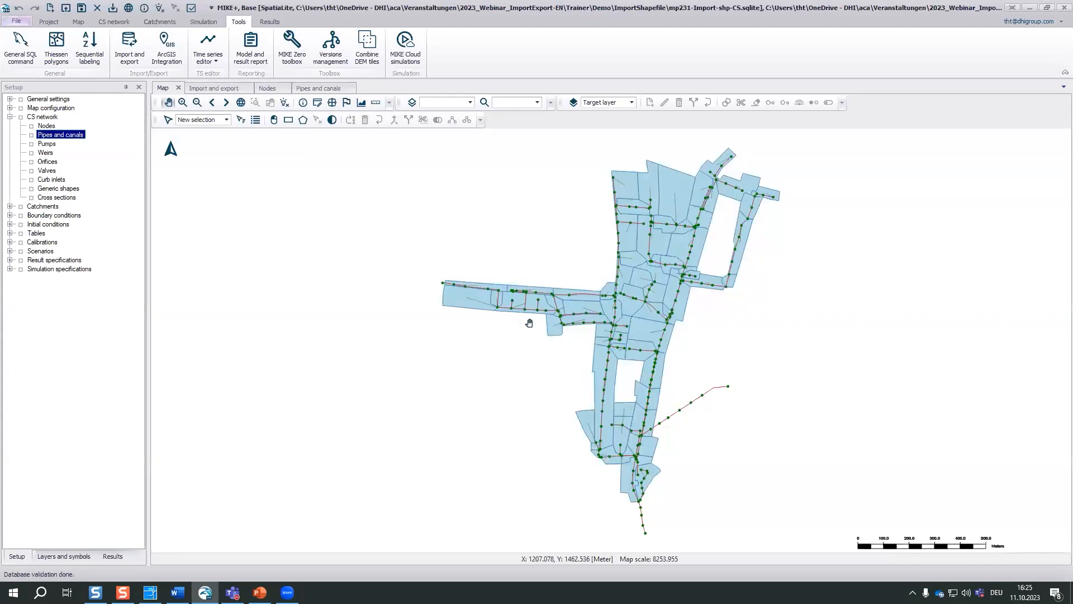
- Open the catchment connection record of the large westernmost catchment from its connection line on the map
{"action": "scroll", "coordinate": [488, 289], "scroll_direction": "up", "scroll_amount": 2}
{"action": "scroll", "coordinate": [488, 289], "scroll_direction": "up", "scroll_amount": 4}
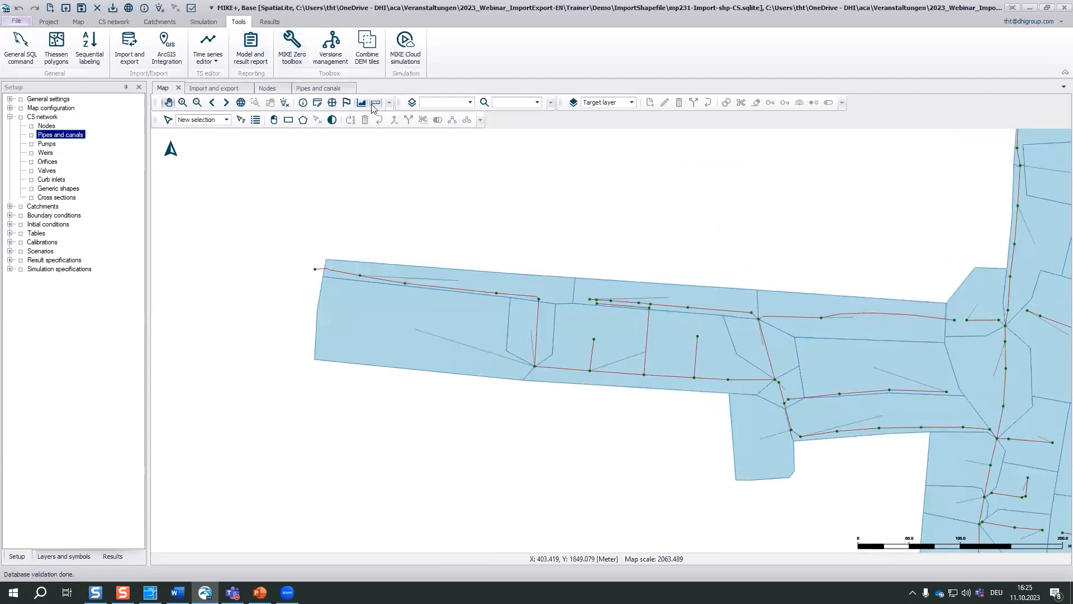
{"action": "left_click", "coordinate": [317, 103]}
{"action": "left_click", "coordinate": [422, 334]}
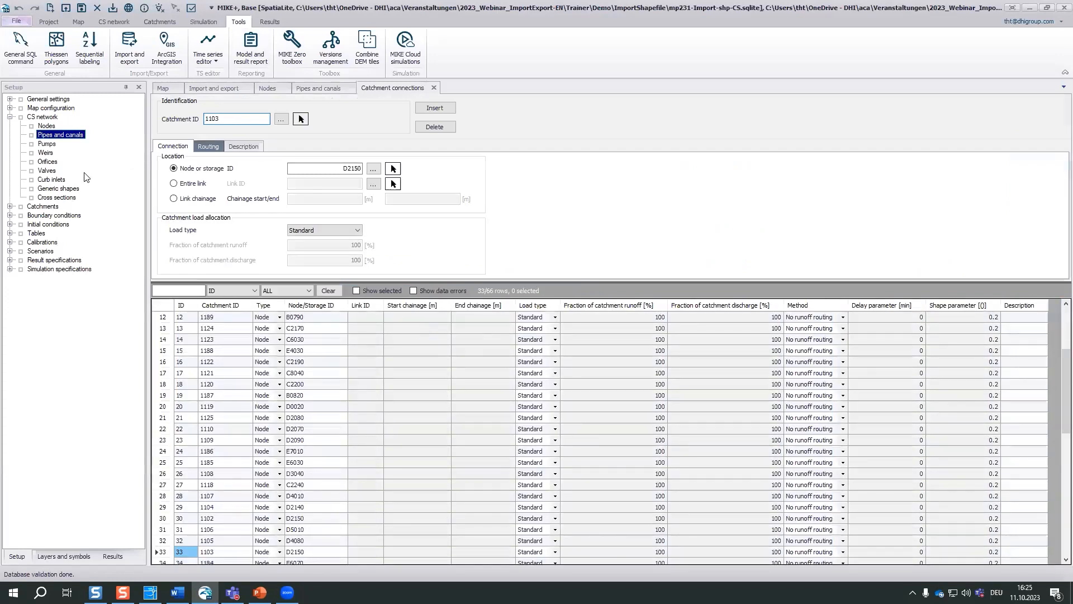
- Open the Catchments editor and review the time-area settings and connections overview of catchment 1197
{"action": "left_click", "coordinate": [10, 206]}
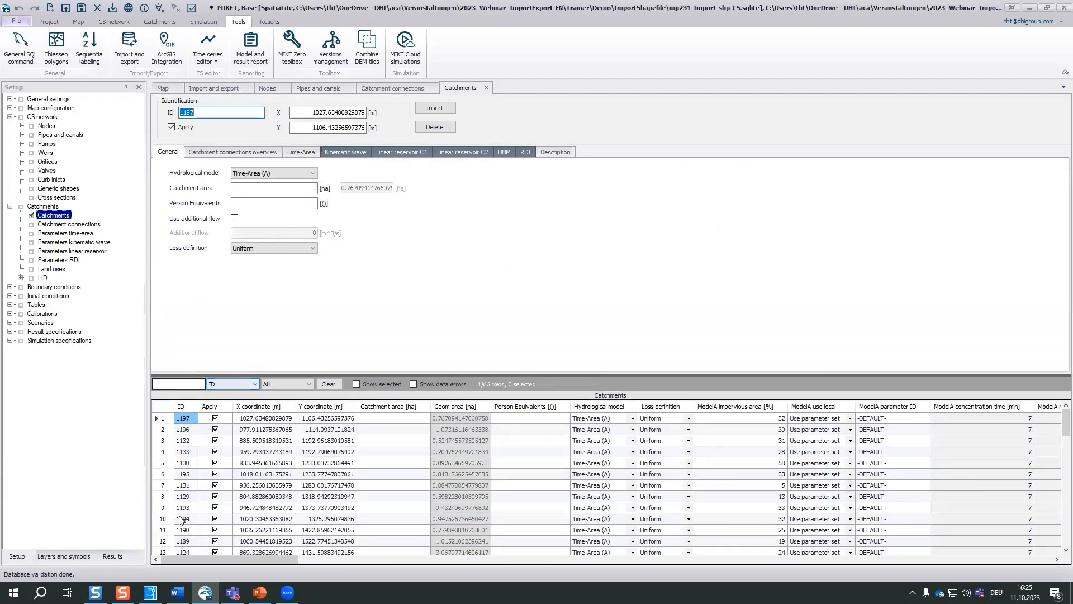
{"action": "left_click", "coordinate": [292, 155]}
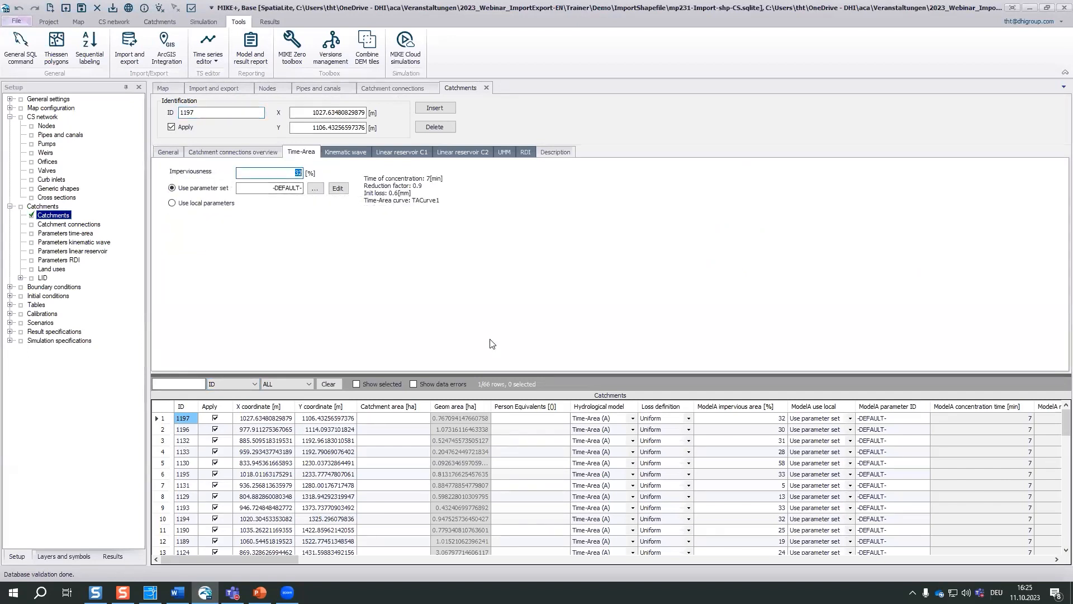
{"action": "left_click", "coordinate": [237, 152]}
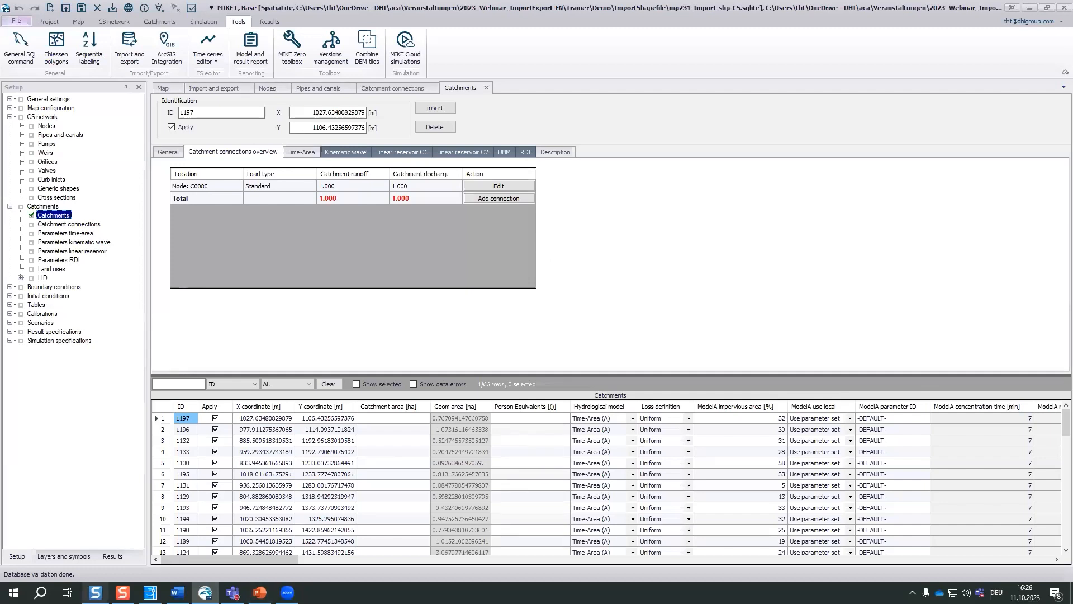
{"action": "left_click", "coordinate": [259, 592]}
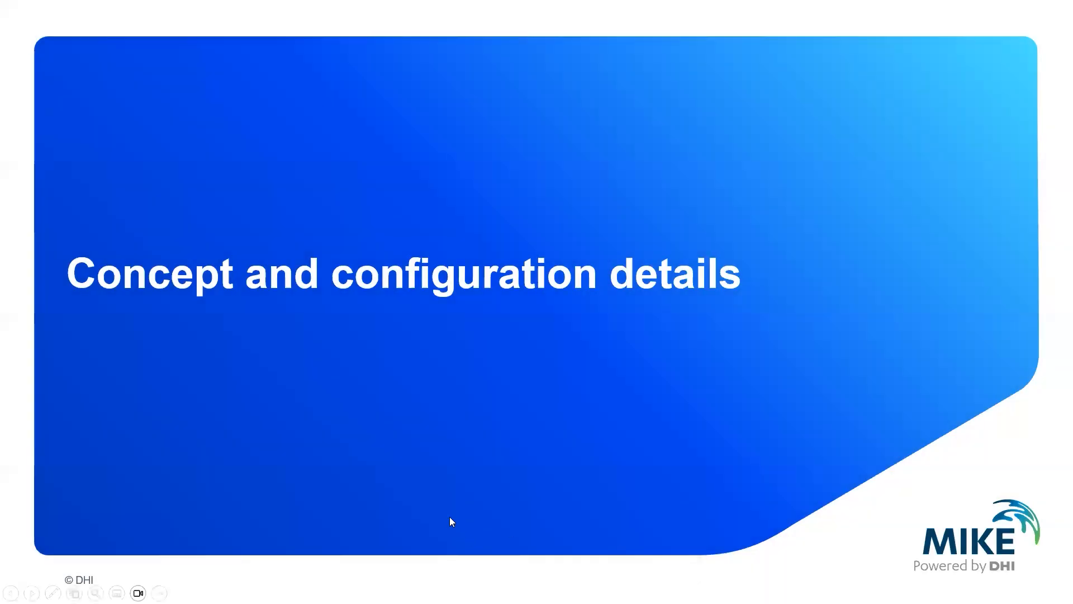
{"action": "key", "text": "Right"}
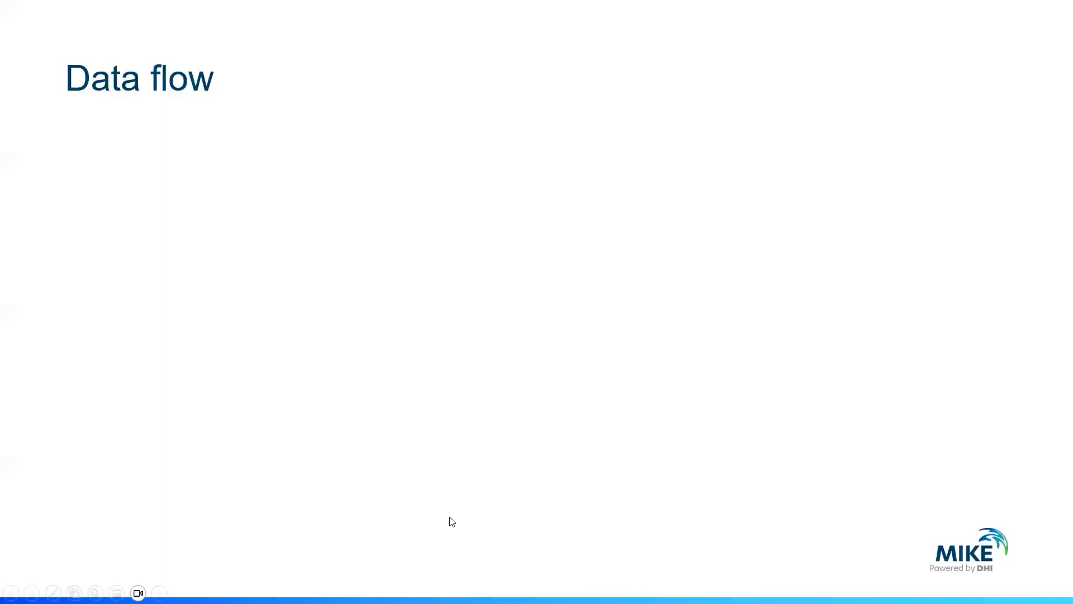
{"action": "key", "text": "Right"}
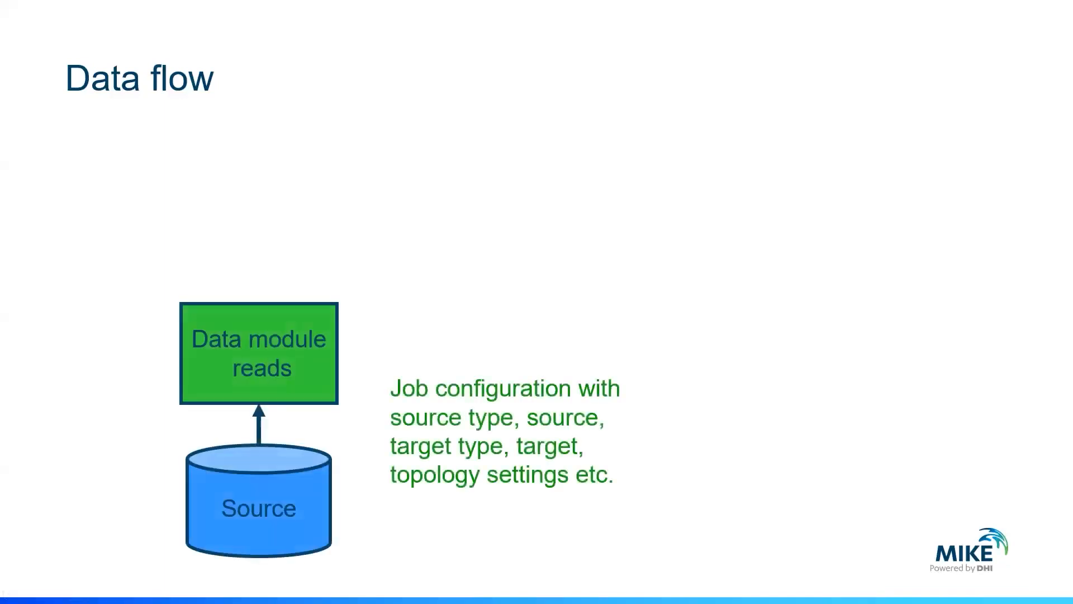
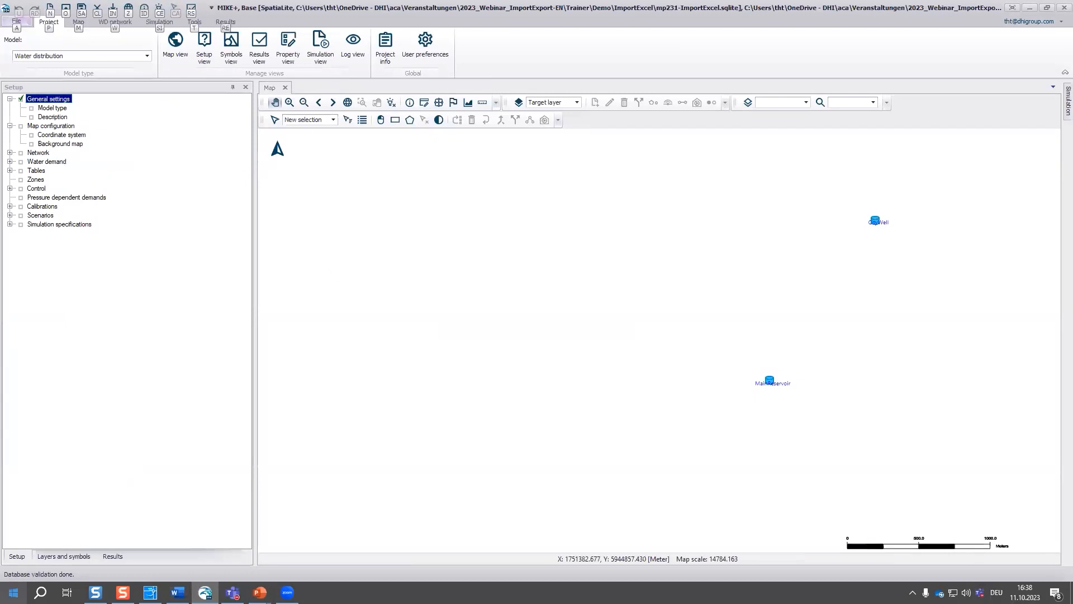
- Open the WD-Network.xlsx workbook from the ImportExcel demo folder in Excel
{"action": "left_click", "coordinate": [12, 592]}
{"action": "left_click", "coordinate": [118, 366]}
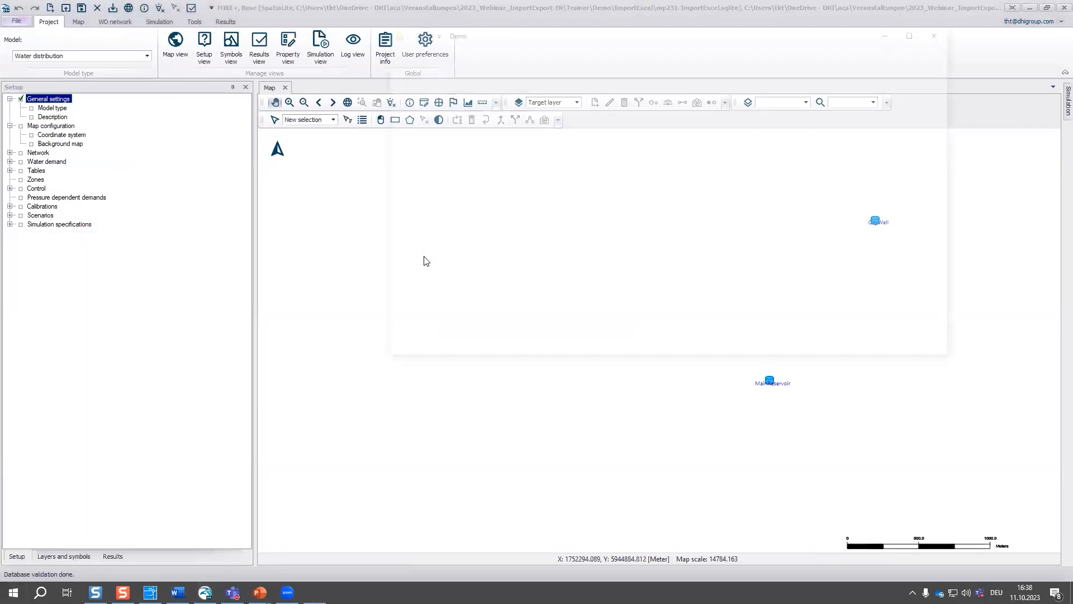
{"action": "double_click", "coordinate": [435, 163]}
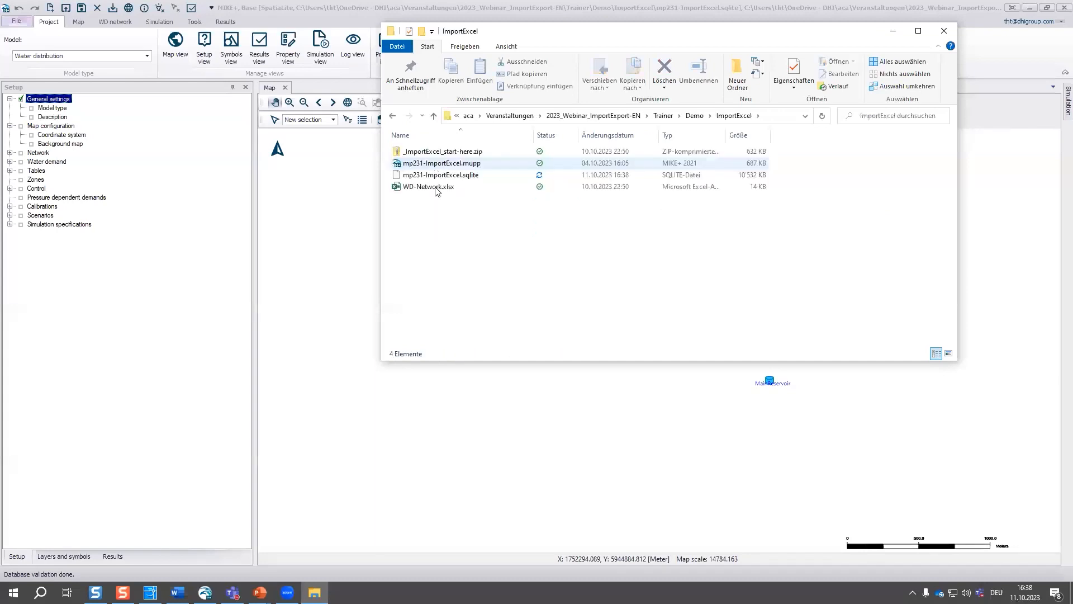
{"action": "double_click", "coordinate": [435, 186]}
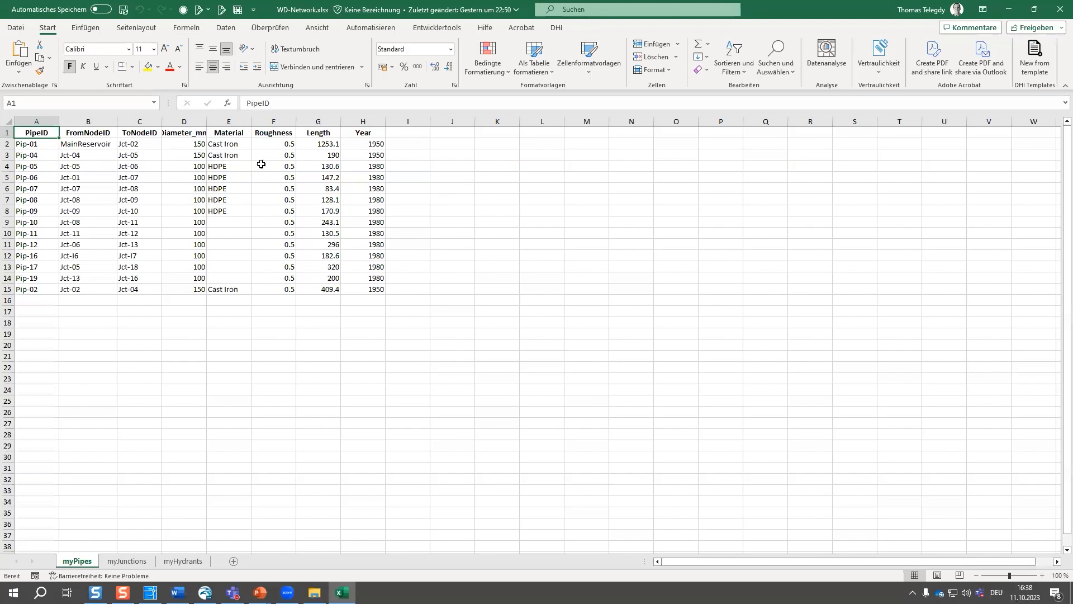
- Examine the junction elevations and coordinates on the myJunctions sheet and the hydrant coordinates and sizes on the myHydrants sheet
{"action": "left_click", "coordinate": [149, 561]}
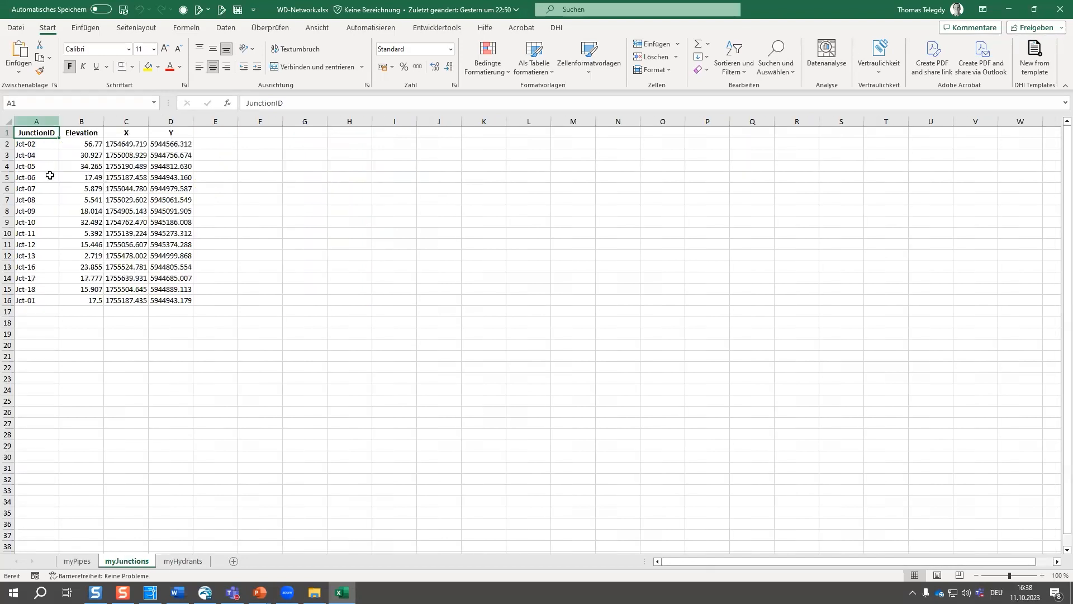
{"action": "left_click_drag", "start_coordinate": [125, 145], "coordinate": [145, 268]}
{"action": "left_click_drag", "start_coordinate": [77, 144], "coordinate": [76, 302]}
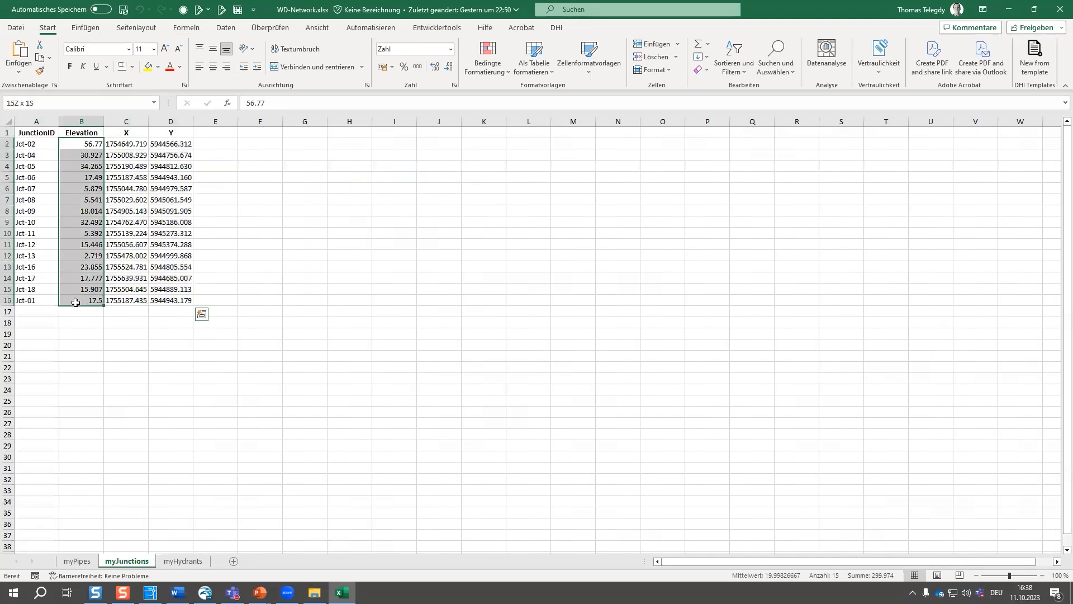
{"action": "left_click", "coordinate": [191, 561]}
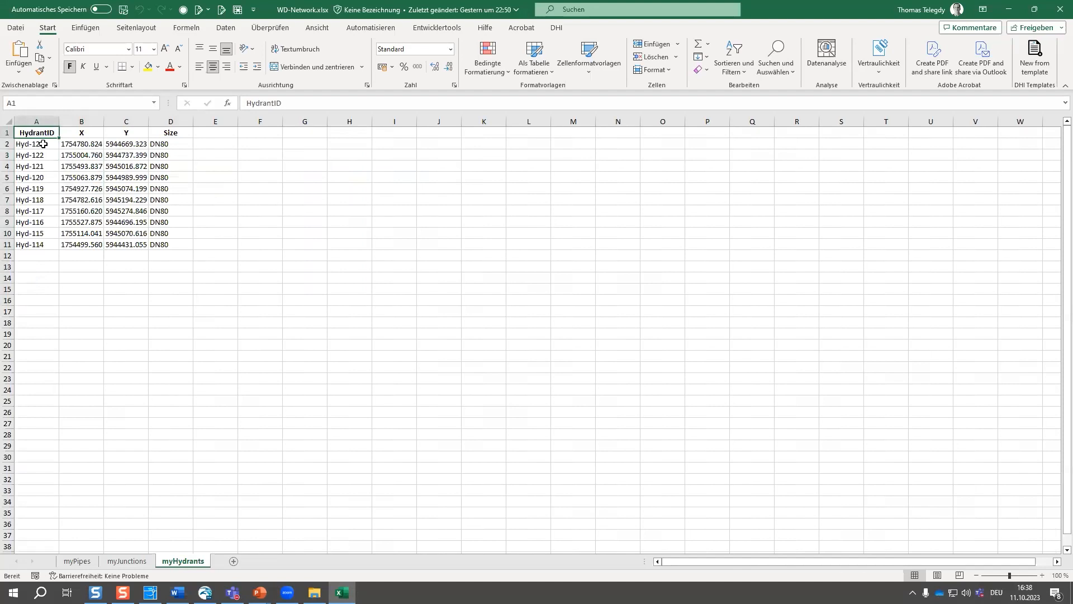
{"action": "left_click_drag", "start_coordinate": [82, 146], "coordinate": [131, 222]}
{"action": "left_click", "coordinate": [171, 247]}
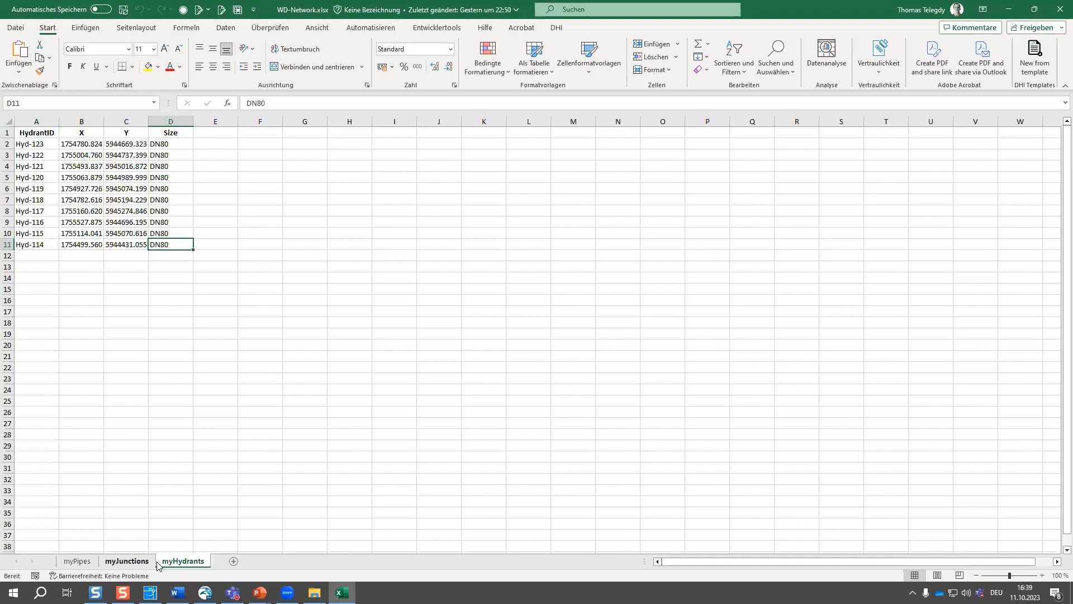
{"action": "left_click", "coordinate": [138, 402]}
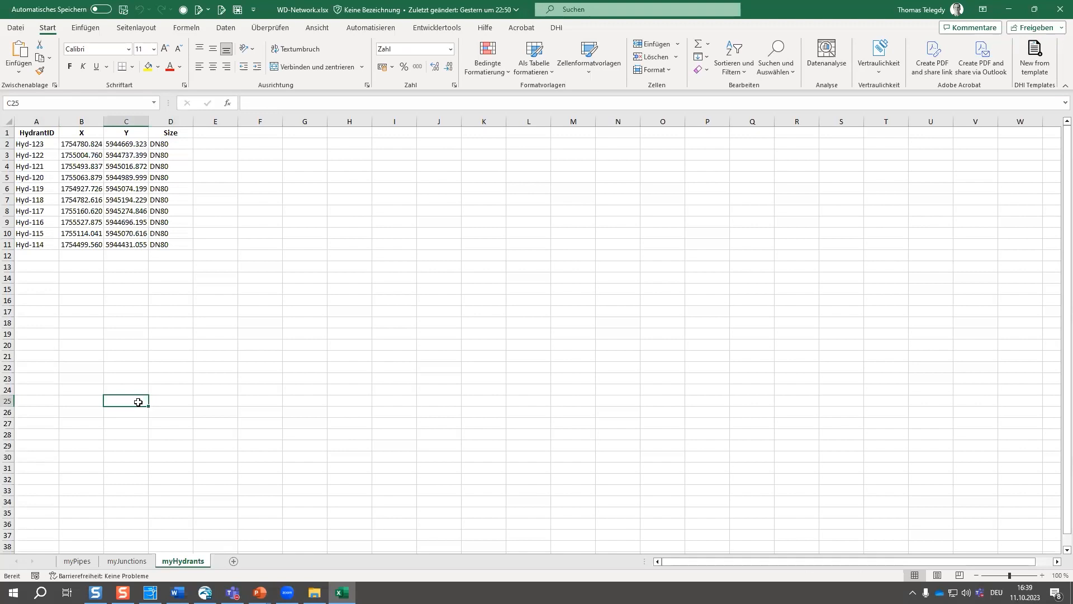
- Switch to MIKE+ and add a new job in the Import and export tool
{"action": "key", "text": "alt+Tab"}
{"action": "key", "text": "alt+Tab"}
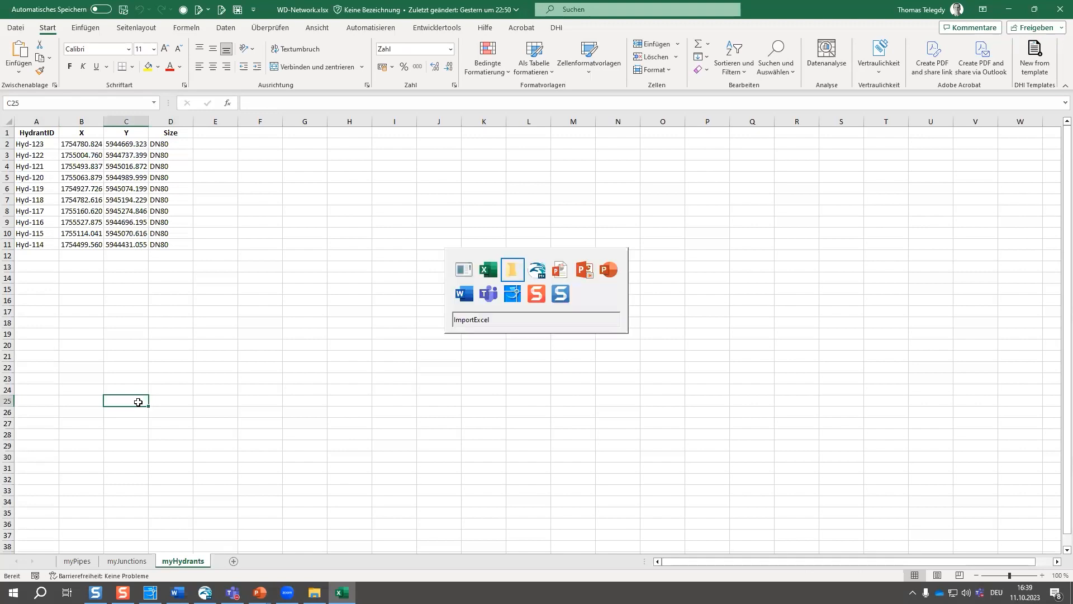
{"action": "key", "text": "alt+Tab"}
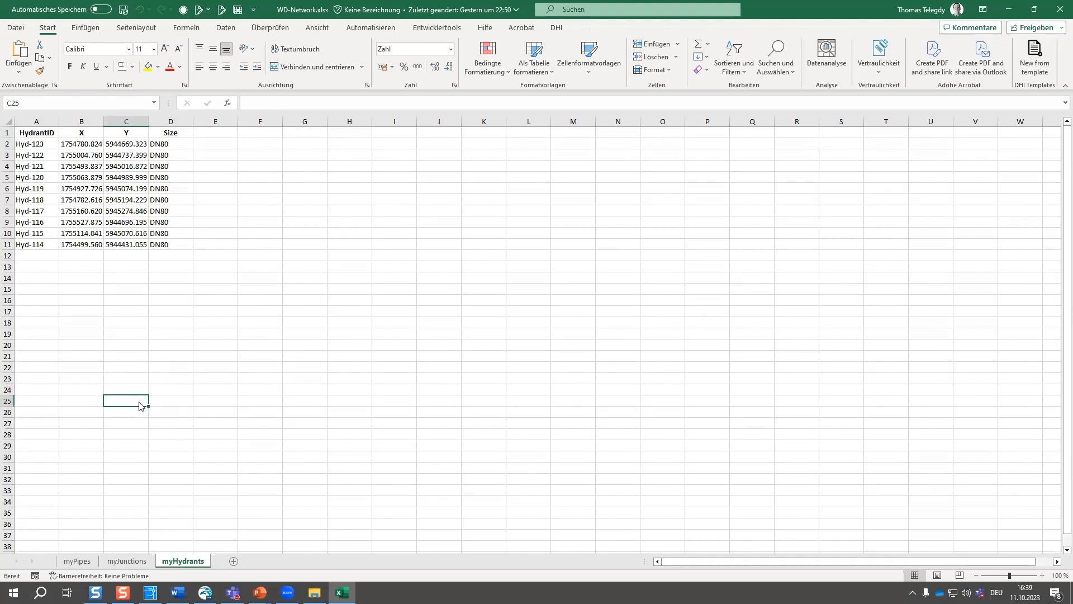
{"action": "left_click", "coordinate": [201, 23]}
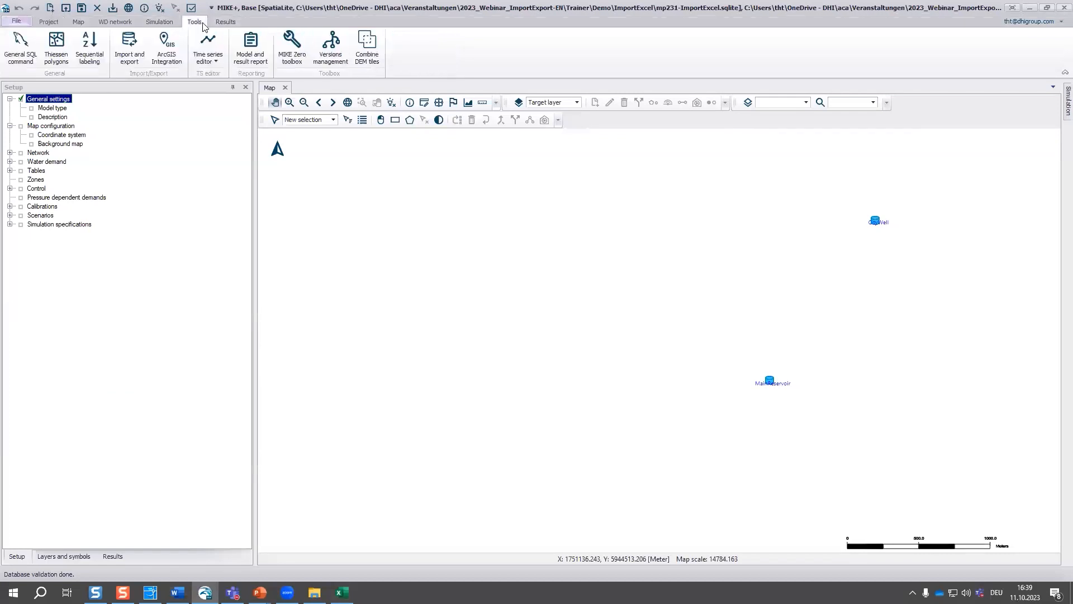
{"action": "left_click", "coordinate": [129, 46]}
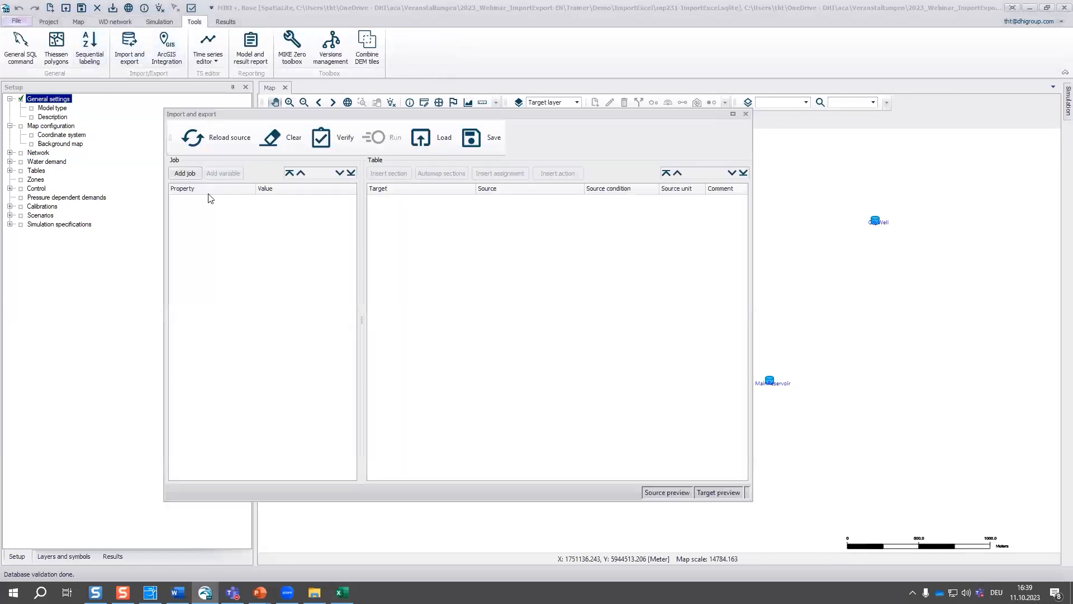
{"action": "left_click", "coordinate": [185, 173]}
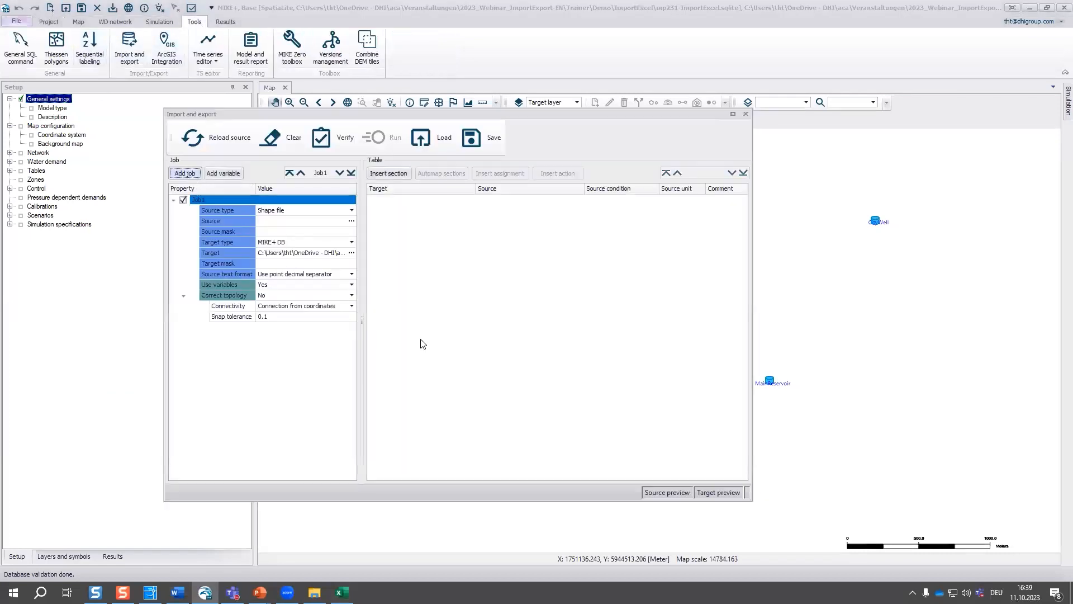
- Set the source type of the new import job to ExcelFile
{"action": "left_click", "coordinate": [352, 210]}
{"action": "left_click", "coordinate": [352, 210]}
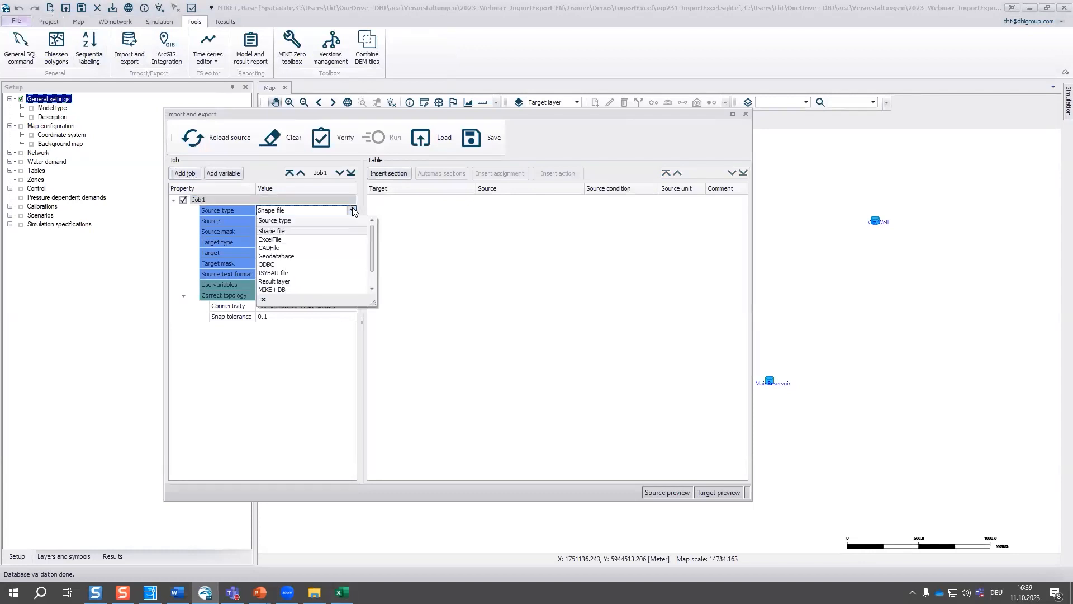
{"action": "left_click", "coordinate": [279, 246]}
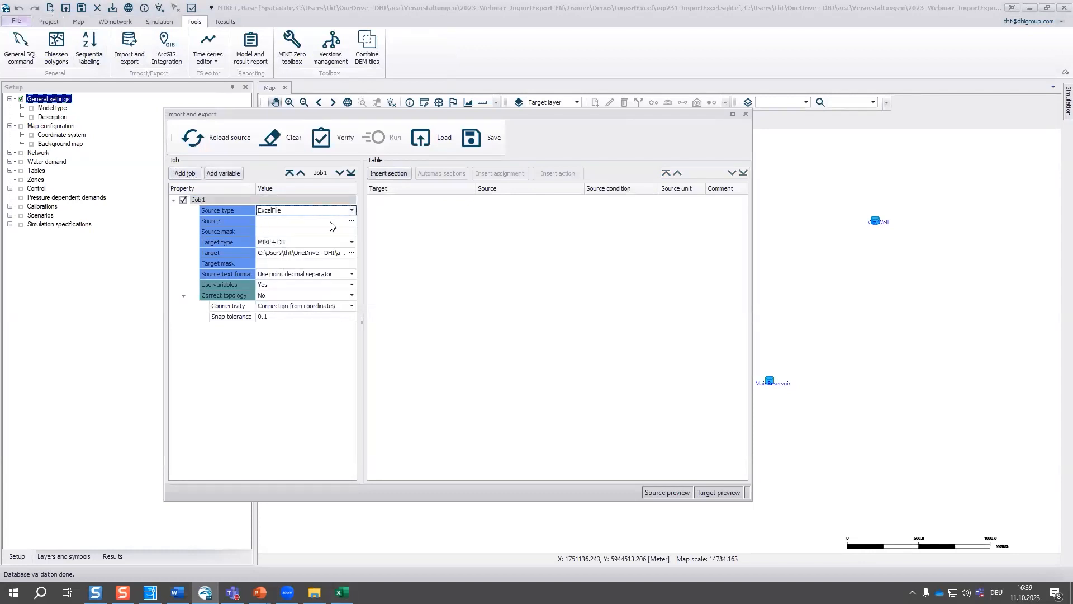
- Try to choose WD-Network.xlsx from the ImportExcel folder as the job's source file
{"action": "left_click", "coordinate": [352, 221]}
{"action": "left_click", "coordinate": [351, 222]}
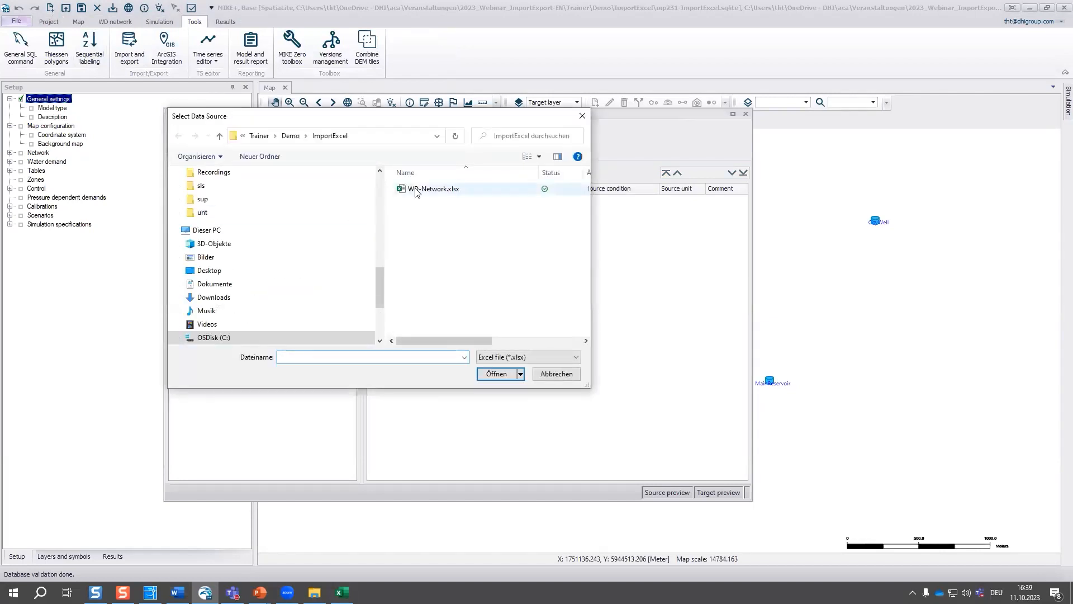
{"action": "left_click", "coordinate": [416, 190]}
{"action": "left_click", "coordinate": [500, 375]}
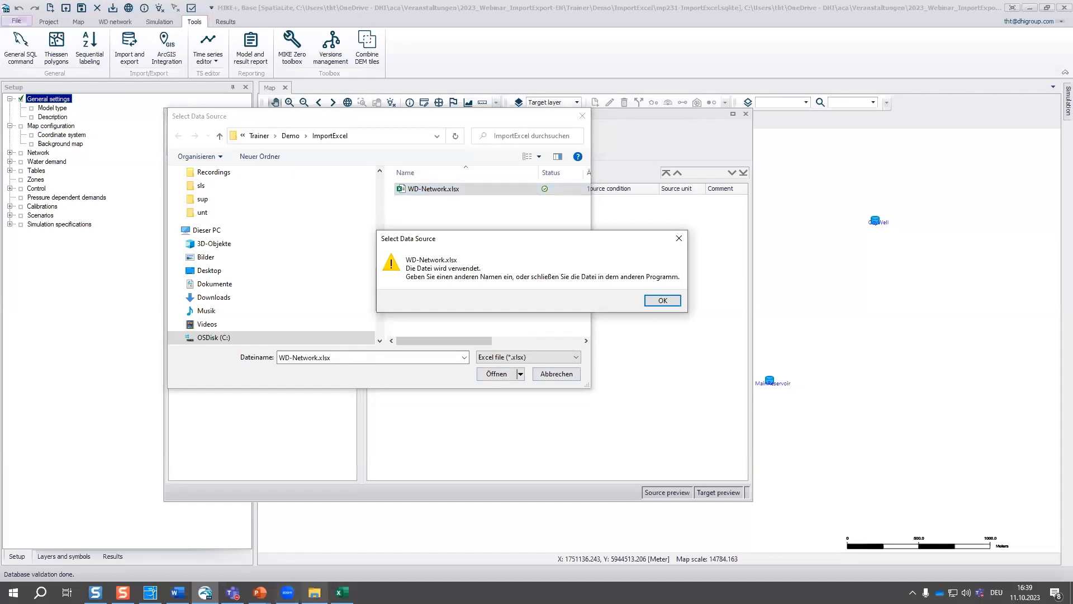
{"action": "left_click", "coordinate": [671, 305]}
- Close the WD-Network.xlsx workbook in Excel and assign the file as the import job's source in MIKE+
{"action": "left_click", "coordinate": [342, 592]}
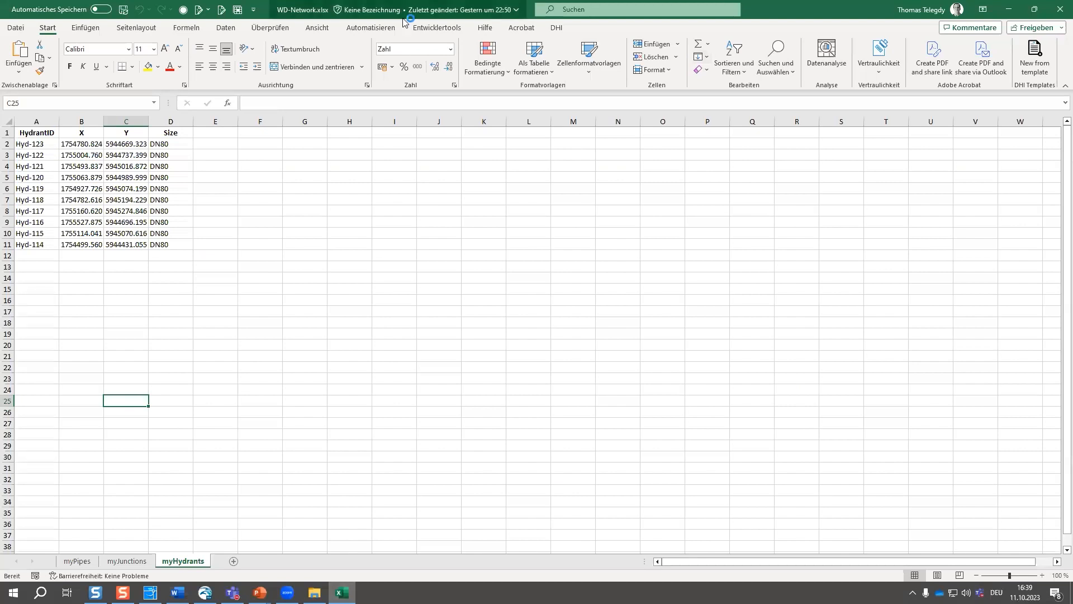
{"action": "double_click", "coordinate": [395, 9]}
{"action": "left_click", "coordinate": [903, 158]}
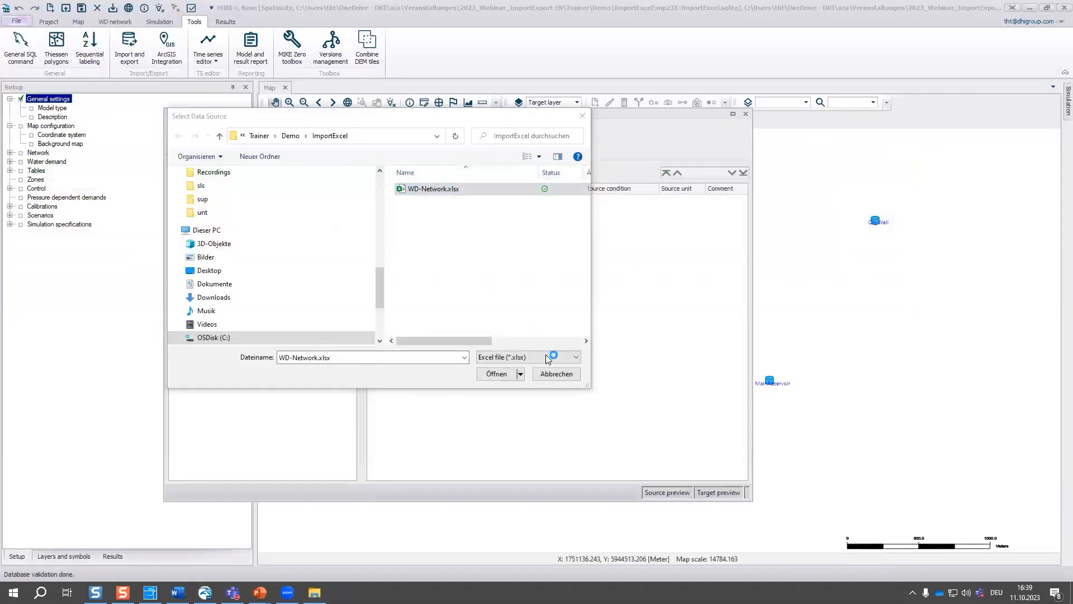
{"action": "left_click", "coordinate": [468, 190]}
{"action": "left_click", "coordinate": [494, 374]}
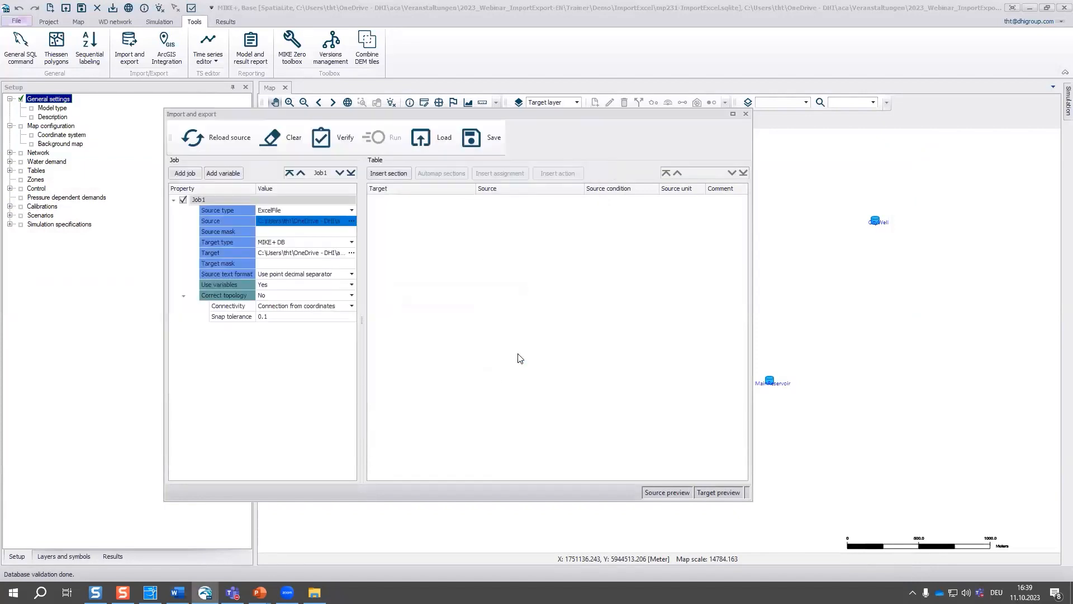
- Set the job's Correct topology option to Yes and its connectivity to Coordinates from connection
{"action": "left_click", "coordinate": [279, 296]}
{"action": "left_click", "coordinate": [352, 295]}
{"action": "left_click", "coordinate": [332, 316]}
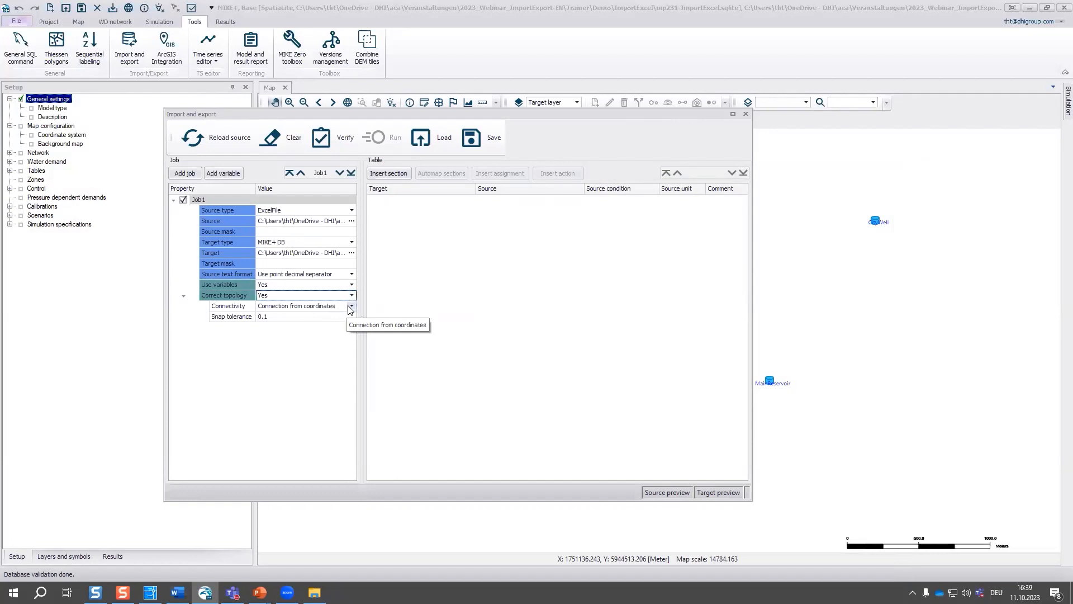
{"action": "left_click", "coordinate": [350, 307]}
{"action": "left_click", "coordinate": [350, 307]}
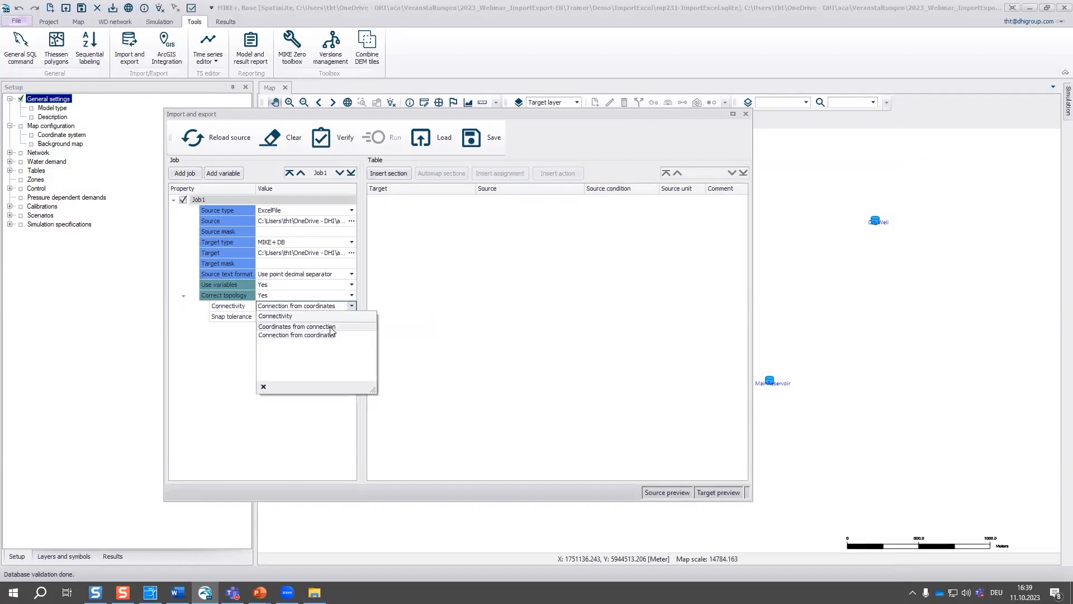
{"action": "left_click", "coordinate": [332, 327]}
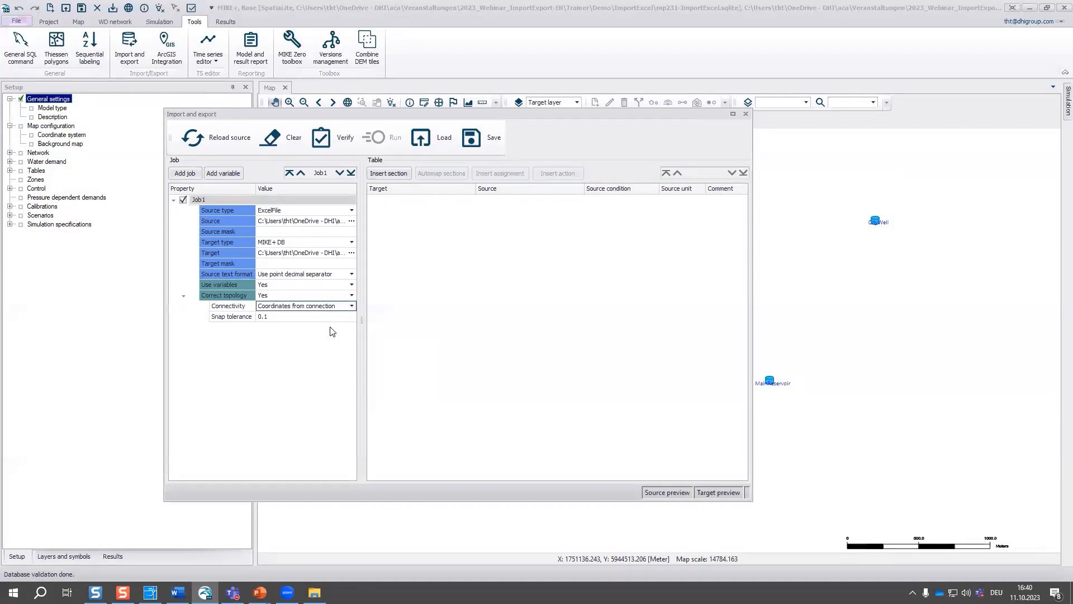
- Verify the import job and preview the myPipes, myJunctions and myHydrants tables of its Excel source
{"action": "left_click", "coordinate": [329, 142]}
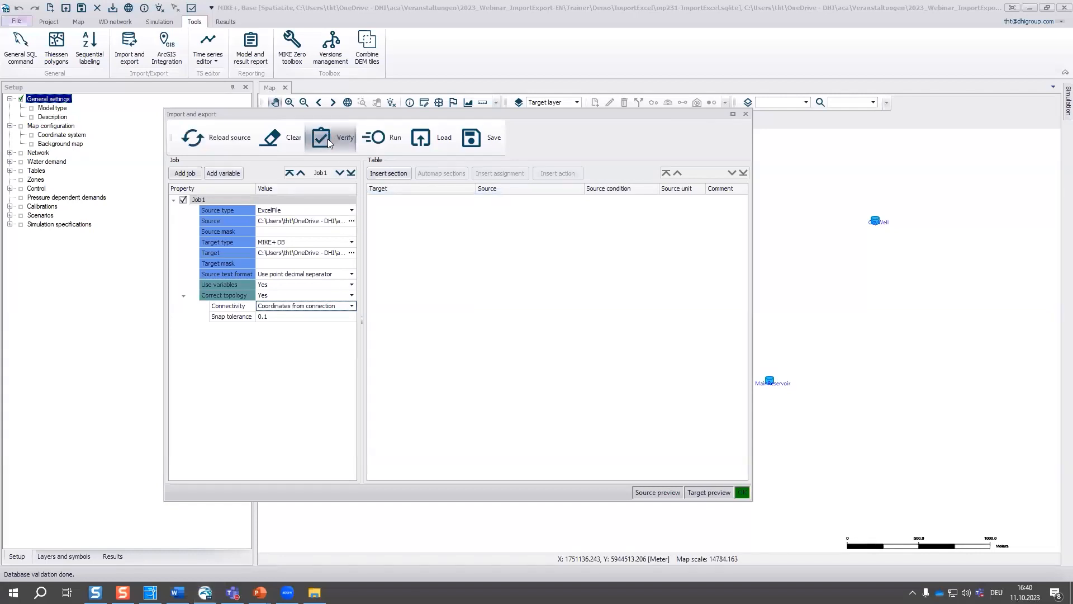
{"action": "left_click", "coordinate": [660, 491]}
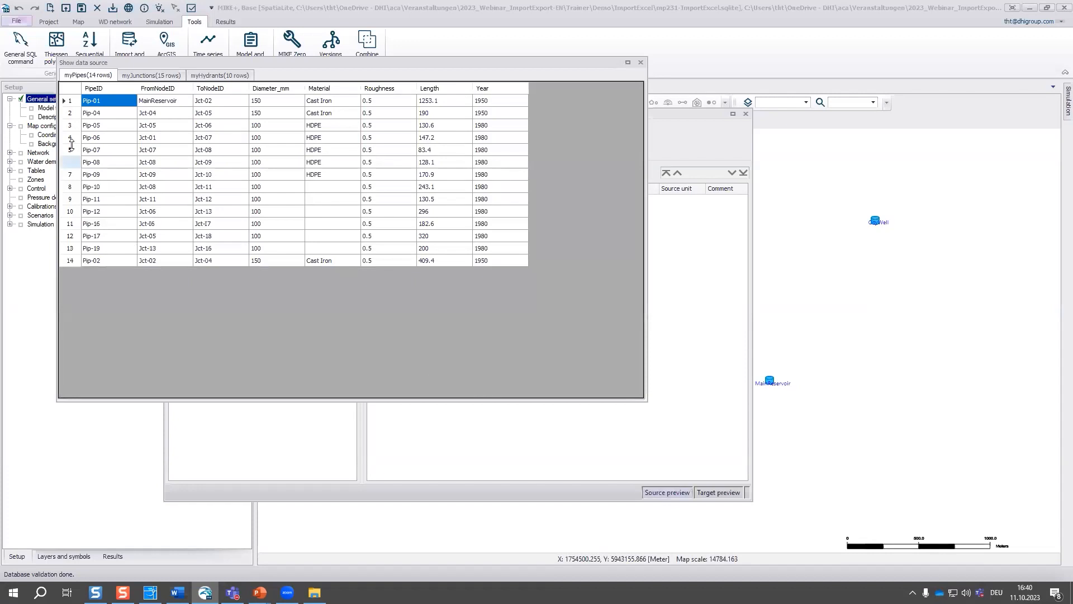
{"action": "left_click", "coordinate": [145, 77]}
{"action": "left_click", "coordinate": [208, 77]}
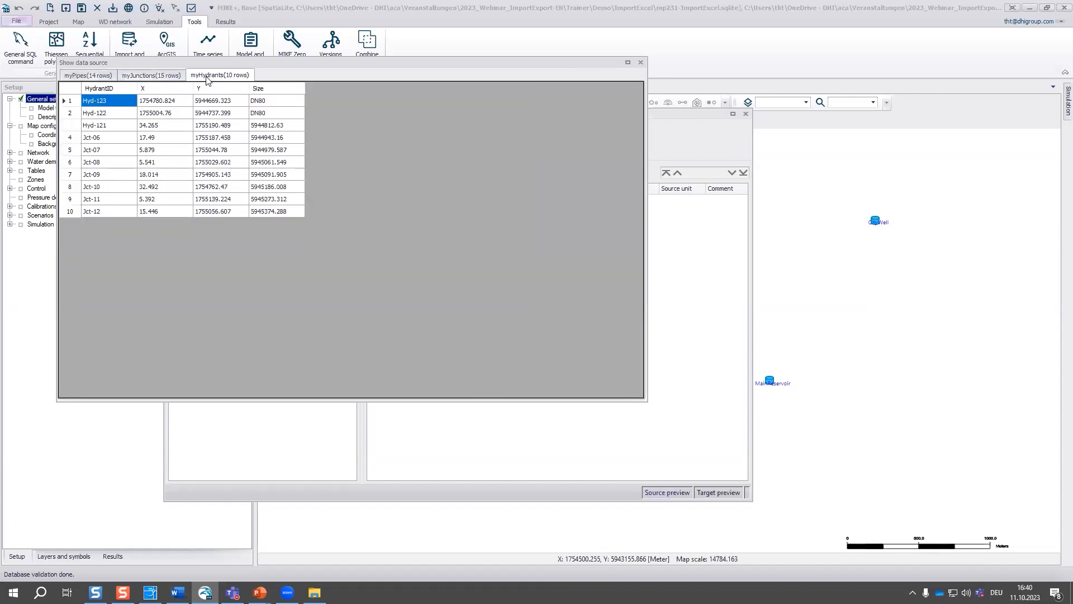
{"action": "left_click", "coordinate": [151, 75]}
{"action": "left_click", "coordinate": [87, 75]}
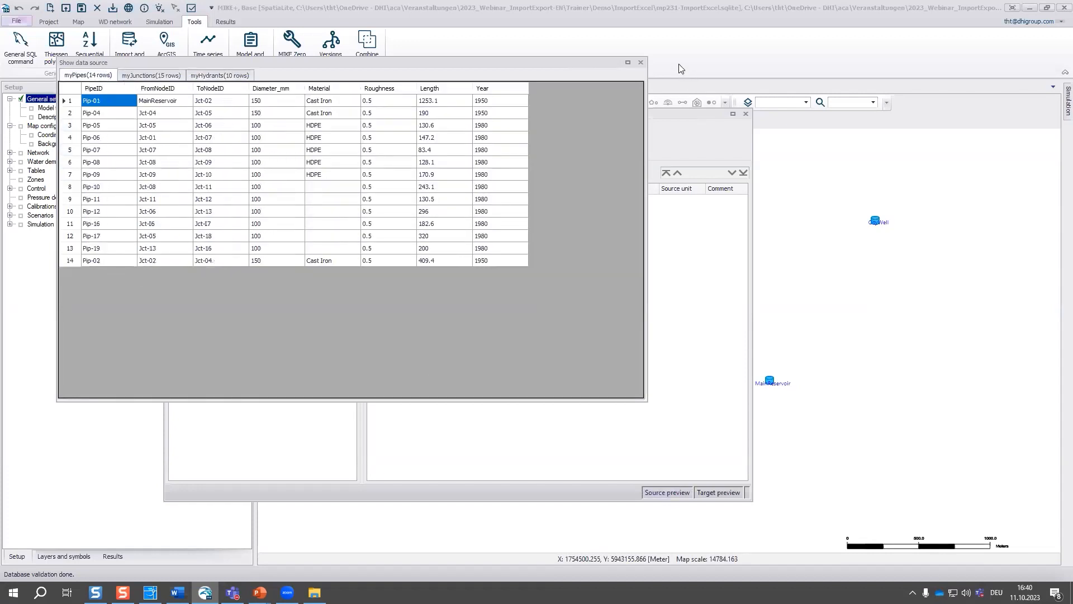
{"action": "left_click", "coordinate": [641, 62]}
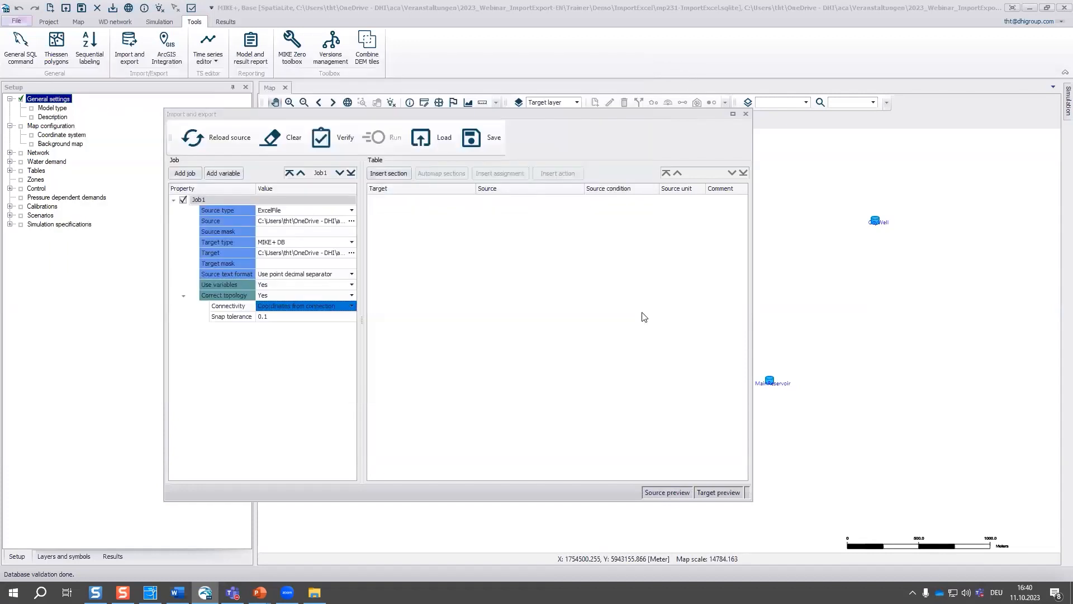
- Insert a new section in the import job and name it Import Pipes
{"action": "left_click", "coordinate": [391, 175]}
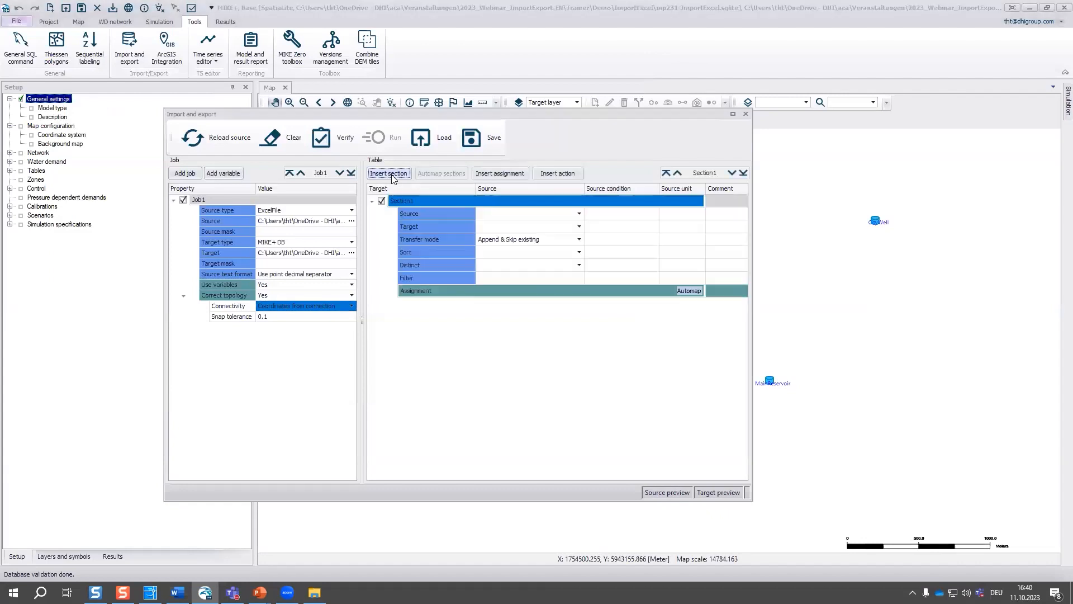
{"action": "left_click", "coordinate": [872, 195]}
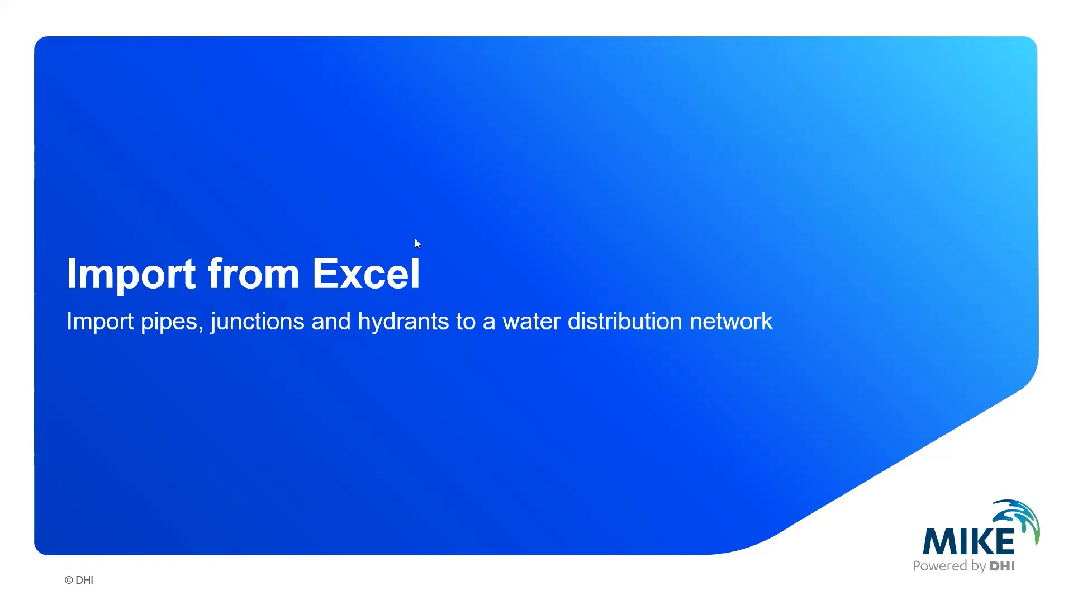
{"action": "key", "text": "alt+Tab"}
{"action": "key", "text": "alt+Tab"}
{"action": "key", "text": "alt+Tab"}
{"action": "left_click", "coordinate": [437, 200]}
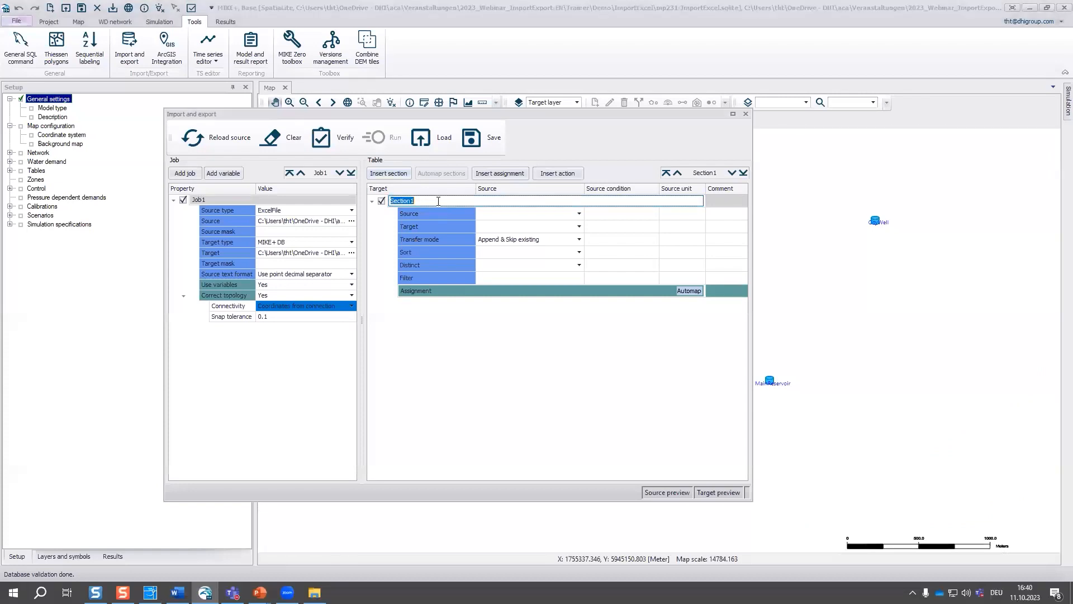
{"action": "type", "text": "Import Pipe"}
- Set the Import Pipes section's source to myPipes and its target to mw_Pipe
{"action": "left_click", "coordinate": [579, 213]}
{"action": "left_click", "coordinate": [579, 213]}
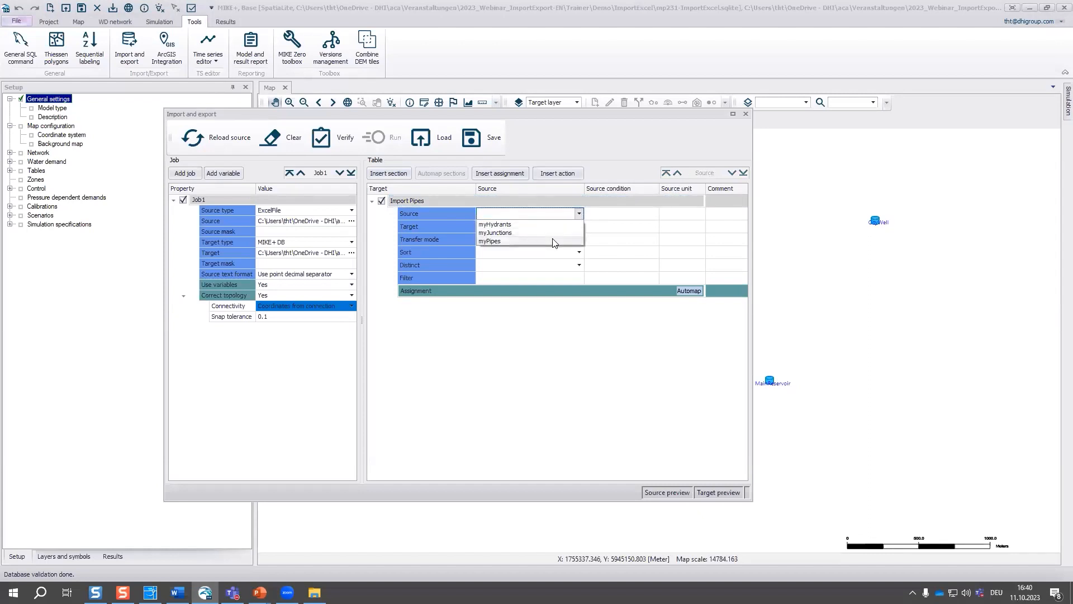
{"action": "left_click", "coordinate": [553, 243]}
{"action": "left_click", "coordinate": [579, 227]}
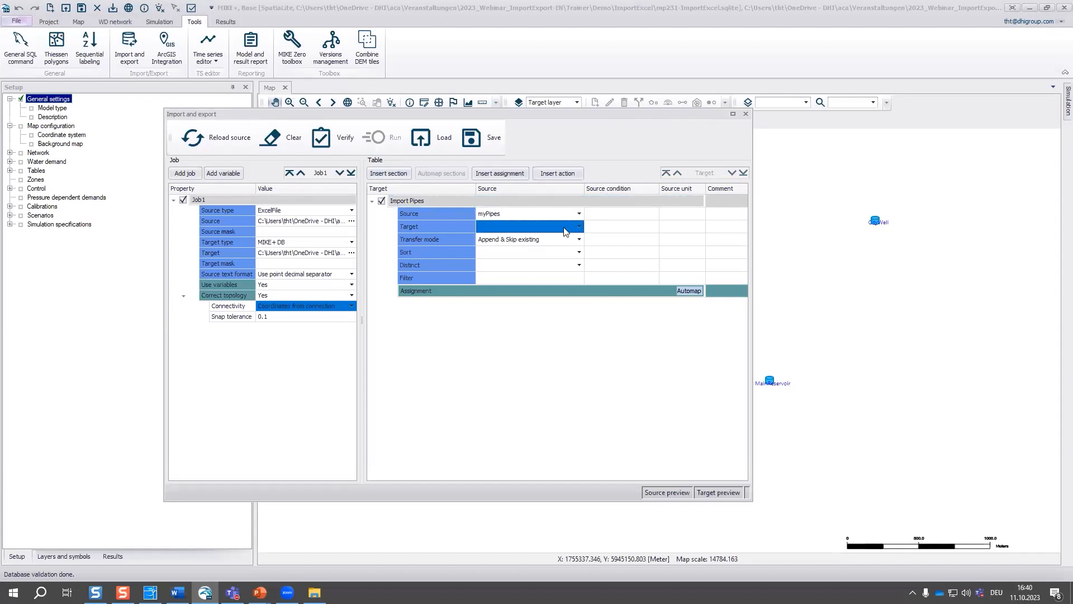
{"action": "left_click", "coordinate": [565, 231]}
{"action": "type", "text": "mw"}
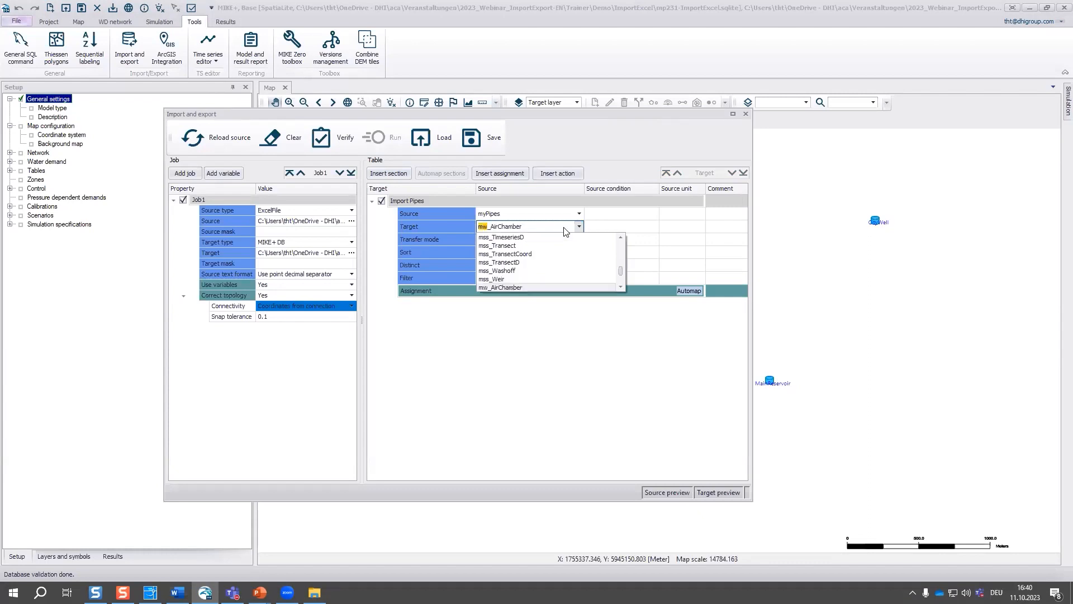
{"action": "type", "text": "_Pipe"}
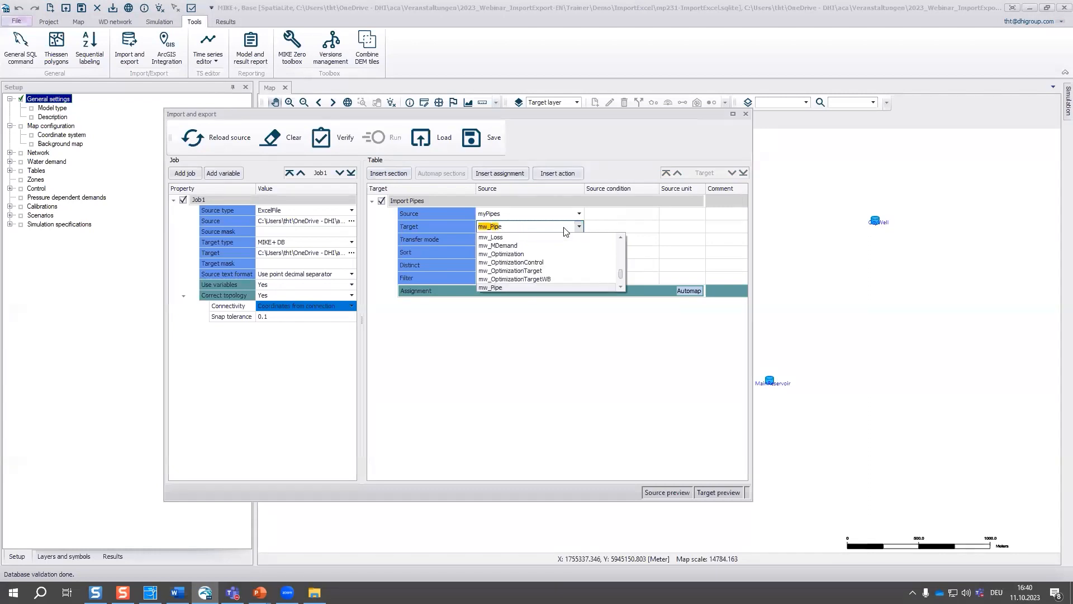
{"action": "key", "text": "Return"}
- Set the section's transfer mode to Overwrite and automap its attribute assignments
{"action": "left_click", "coordinate": [579, 240]}
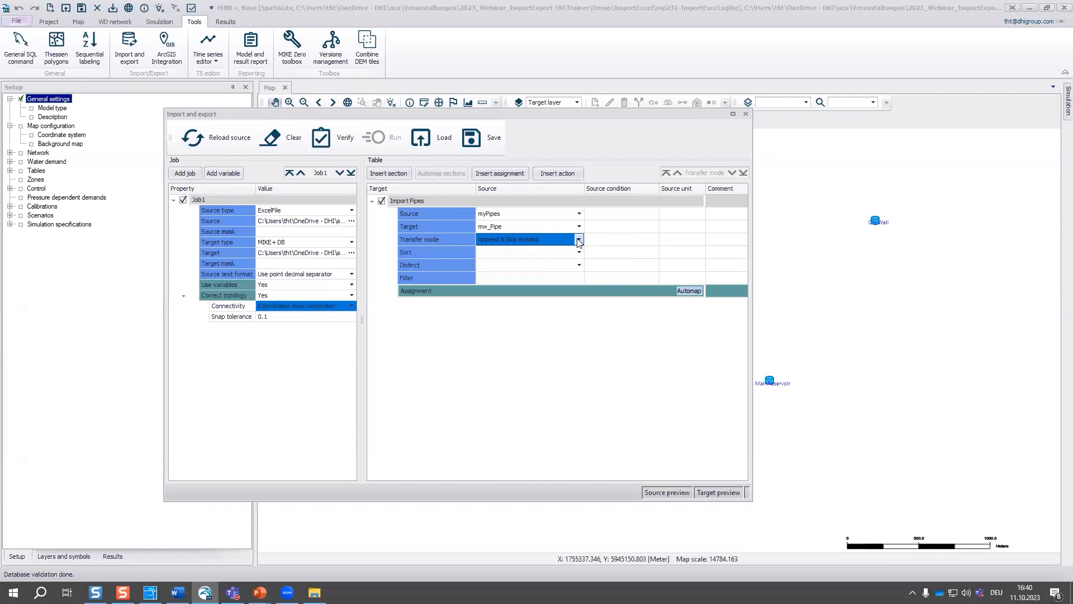
{"action": "left_click", "coordinate": [578, 240]}
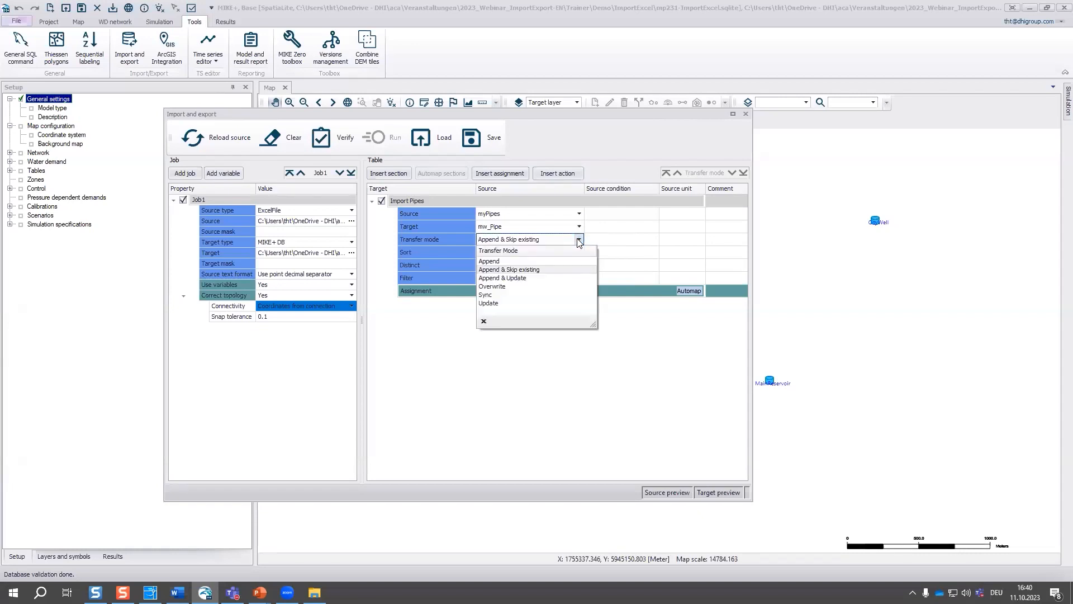
{"action": "left_click", "coordinate": [536, 290]}
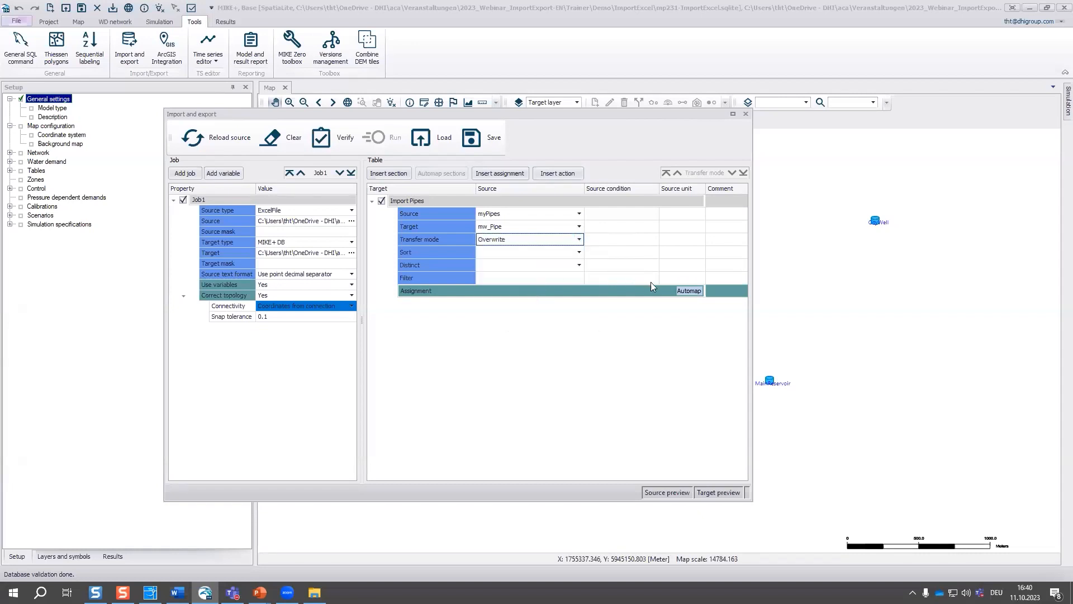
{"action": "left_click", "coordinate": [687, 291]}
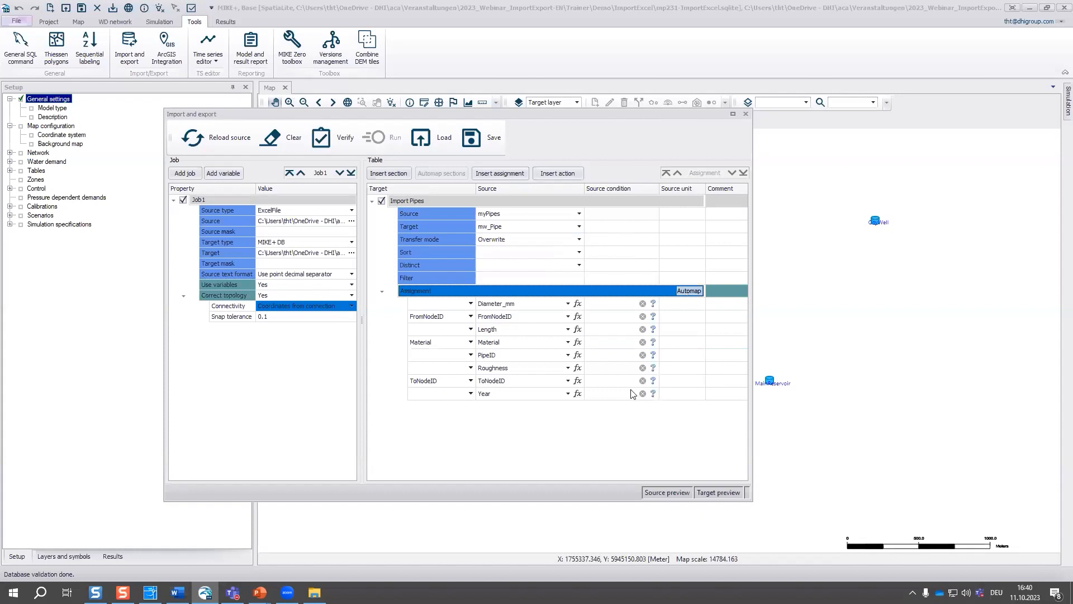
- Assign the Diameter_mm source column to the Diameter target attribute
{"action": "left_click", "coordinate": [469, 306]}
{"action": "left_click", "coordinate": [469, 306]}
{"action": "left_click", "coordinate": [438, 306]}
{"action": "type", "text": "Dia"}
{"action": "left_click", "coordinate": [439, 306]}
{"action": "left_click", "coordinate": [439, 306]}
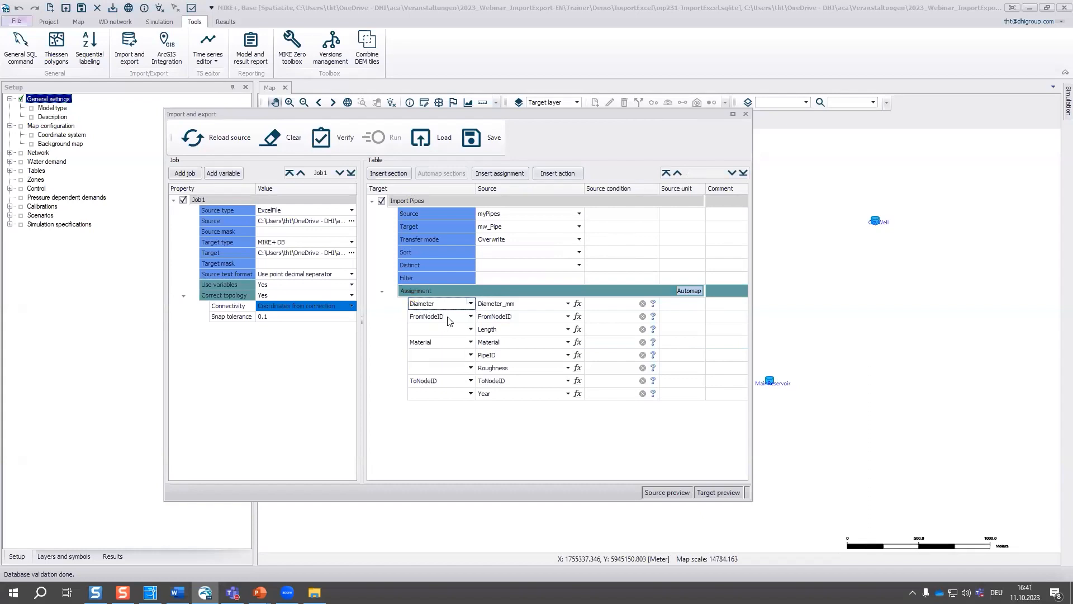
{"action": "left_click", "coordinate": [692, 318]}
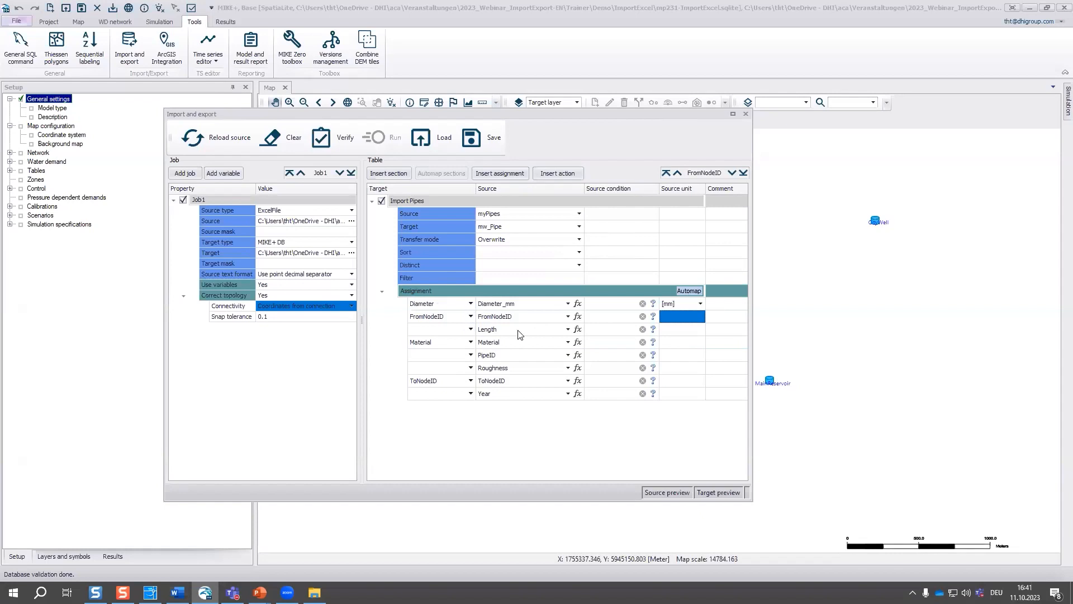
- Assign the Length source column to target attribute L and the PipeID column to MUID
{"action": "left_click", "coordinate": [472, 331]}
{"action": "left_click", "coordinate": [440, 329]}
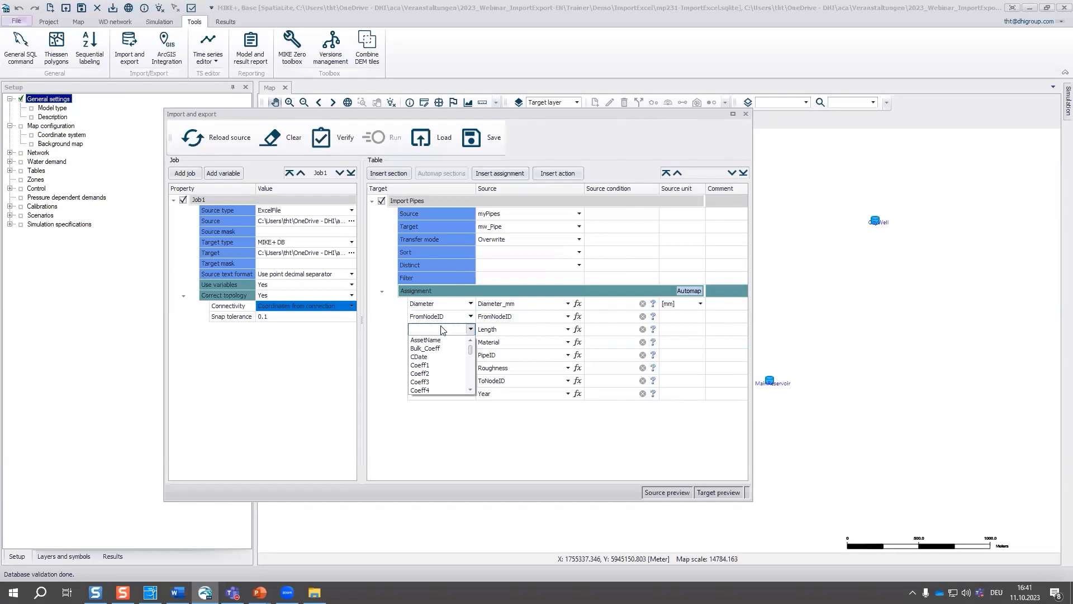
{"action": "type", "text": "L"}
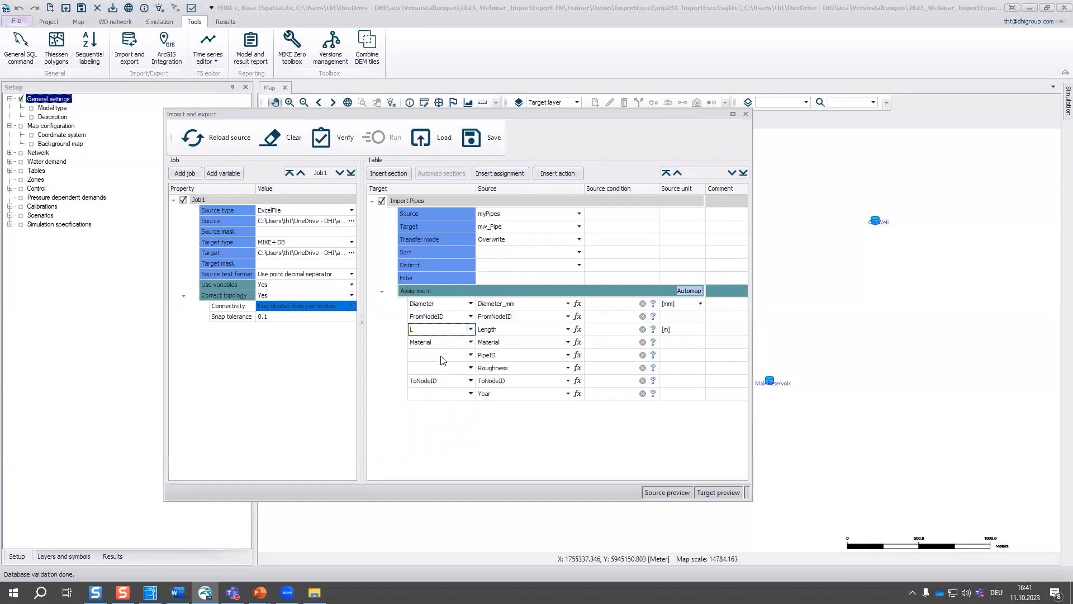
{"action": "left_click", "coordinate": [471, 356]}
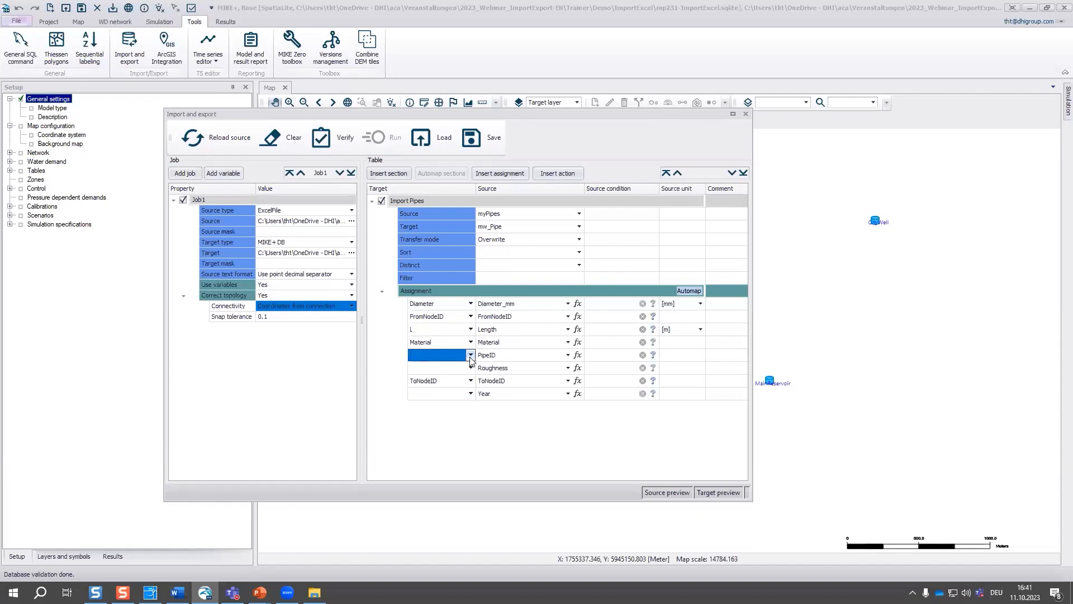
{"action": "type", "text": "MUID"}
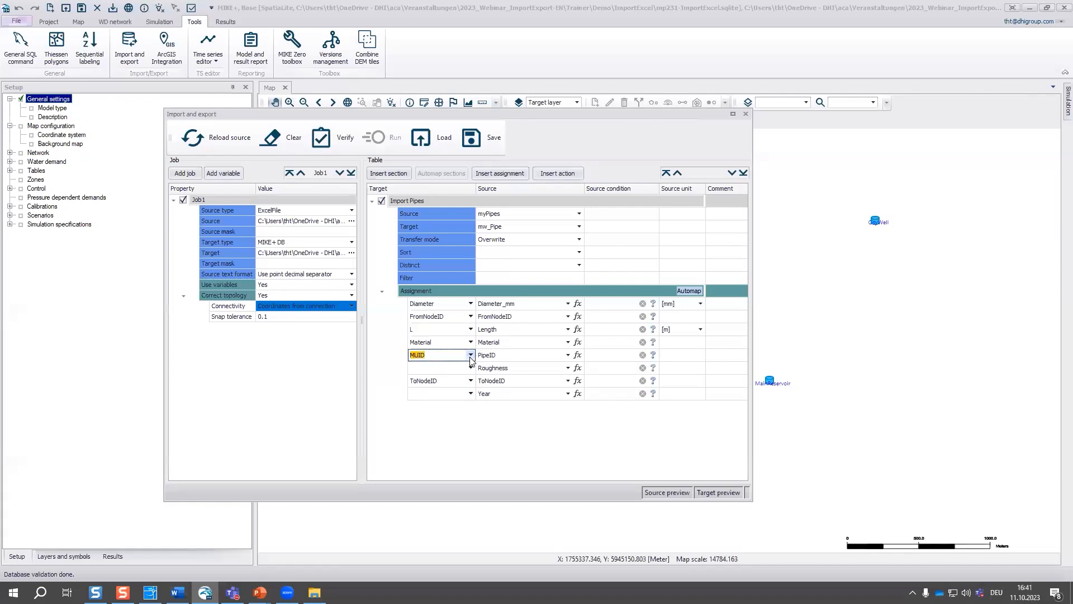
- Assign the Roughness source column to target attribute RCoeff and the Year column to CDate
{"action": "left_click", "coordinate": [471, 369]}
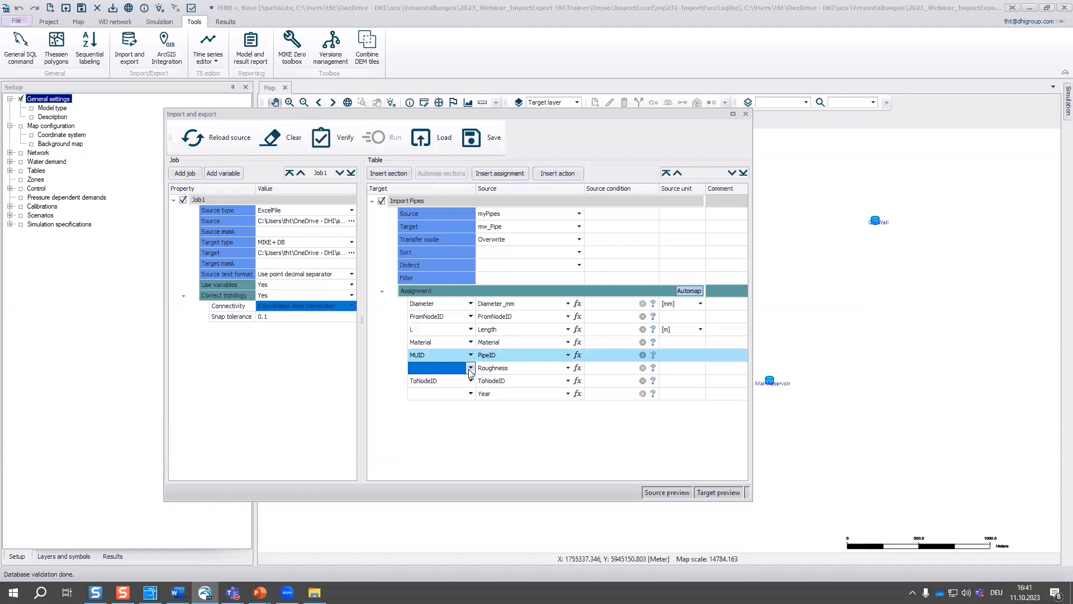
{"action": "left_click", "coordinate": [470, 368]}
{"action": "type", "text": "RCoeff"}
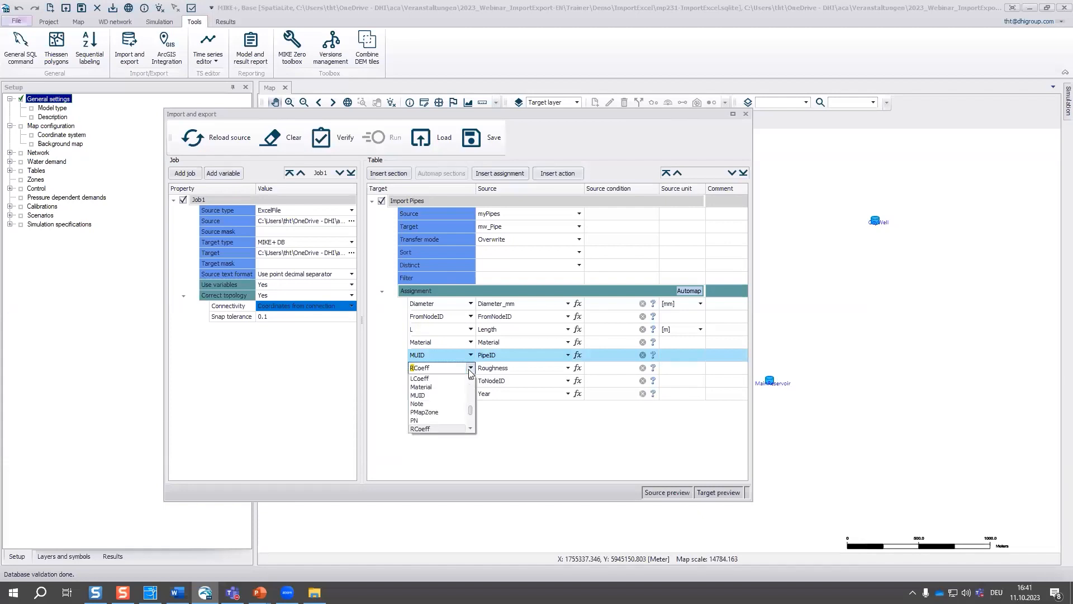
{"action": "left_click", "coordinate": [440, 429]}
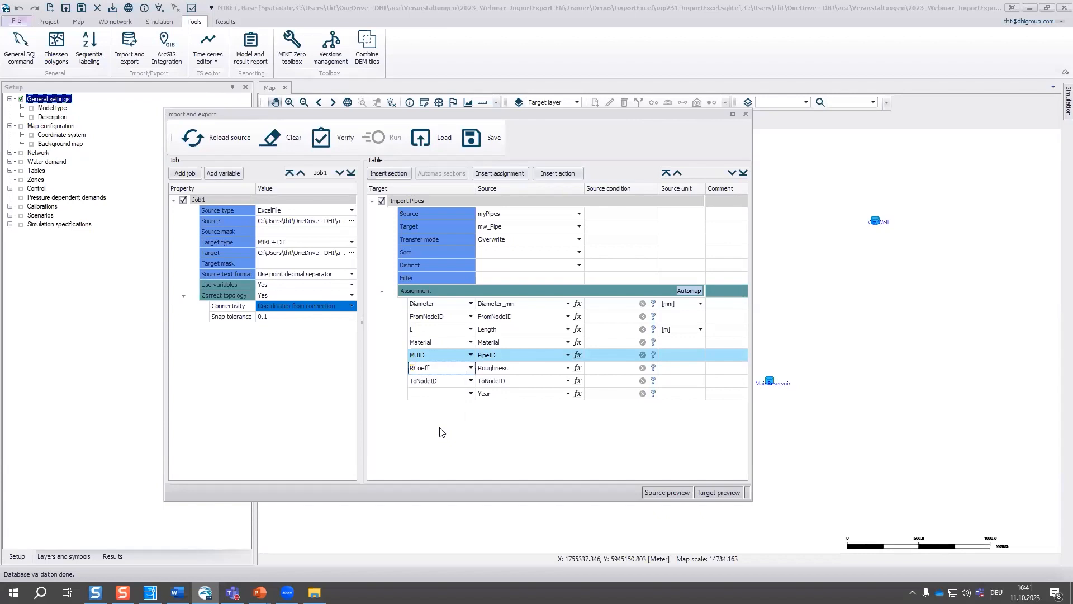
{"action": "left_click", "coordinate": [471, 394]}
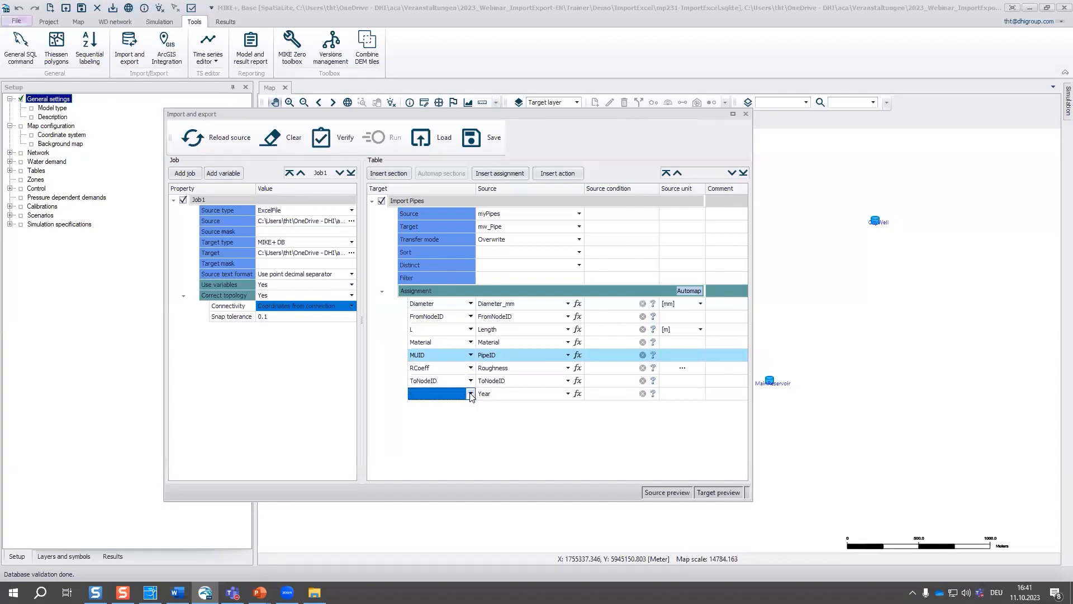
{"action": "left_click", "coordinate": [471, 393]}
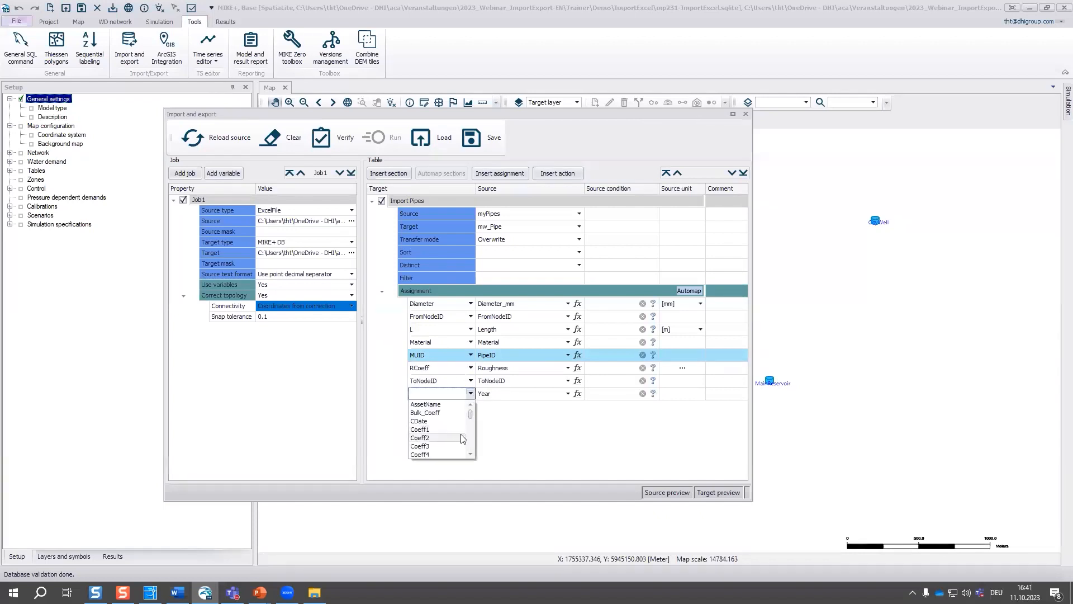
{"action": "left_click", "coordinate": [433, 421]}
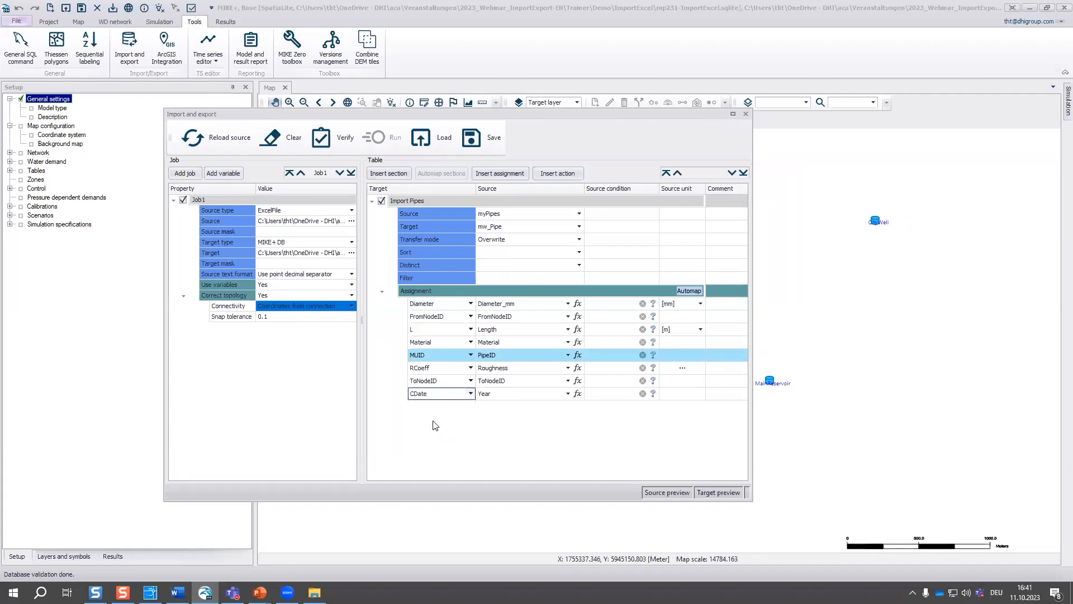
- Open the expression editor for the CDate assignment and insert the DateTime function built from year, month and day
{"action": "left_click", "coordinate": [578, 395]}
{"action": "left_click", "coordinate": [577, 394]}
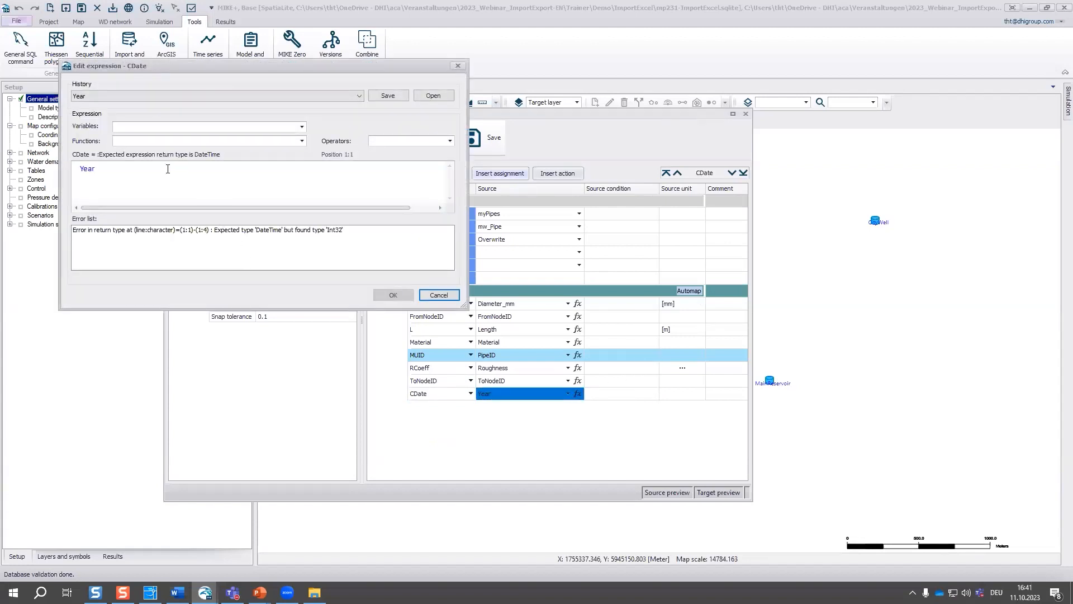
{"action": "left_click", "coordinate": [144, 167]}
{"action": "left_click", "coordinate": [302, 141]}
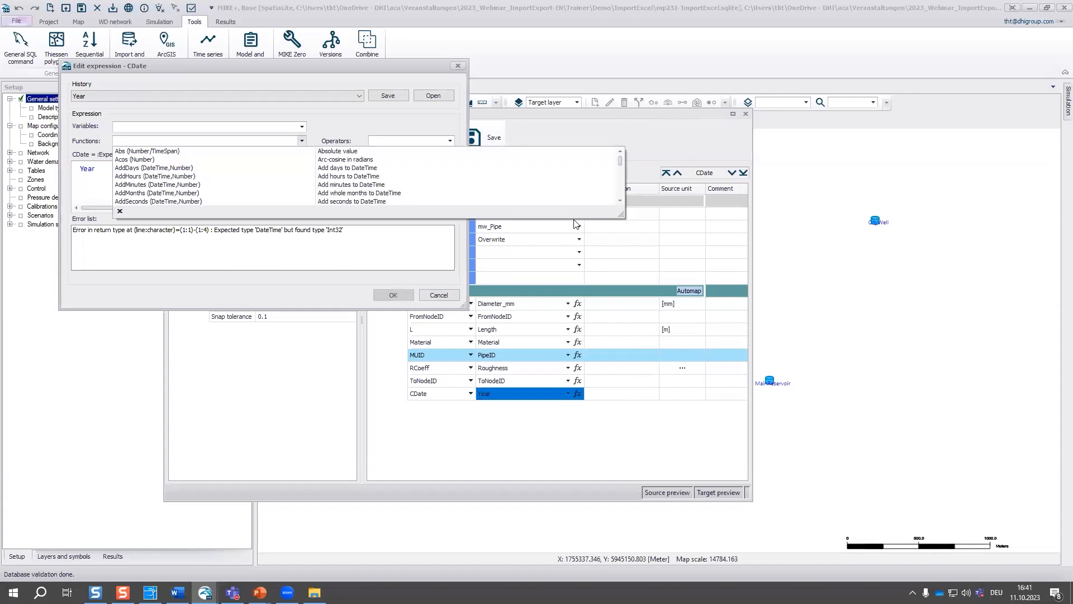
{"action": "left_click_drag", "start_coordinate": [620, 214], "coordinate": [881, 519]}
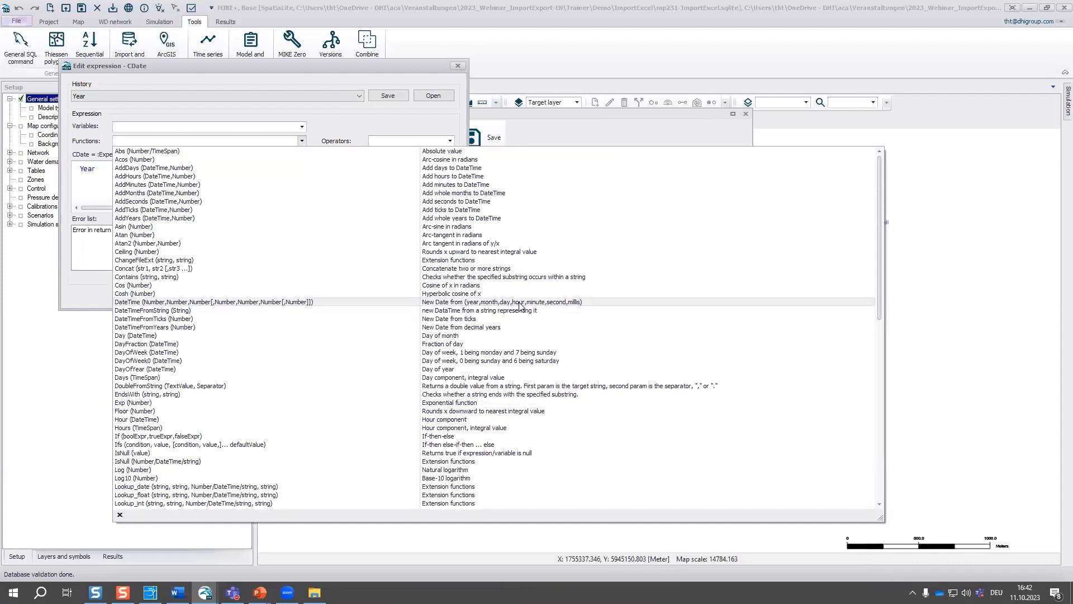
{"action": "left_click", "coordinate": [558, 305]}
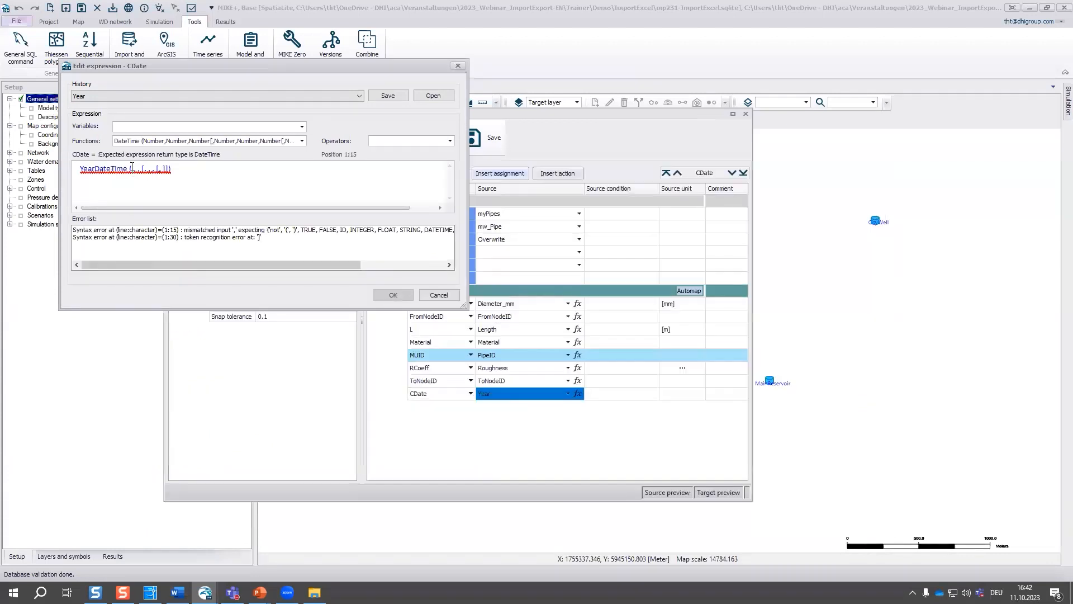
- Fill the DateTime function's first three arguments with the Year variable, month 1 and day 1
{"action": "left_click", "coordinate": [302, 128]}
{"action": "scroll", "coordinate": [300, 177], "scroll_direction": "down", "scroll_amount": 1}
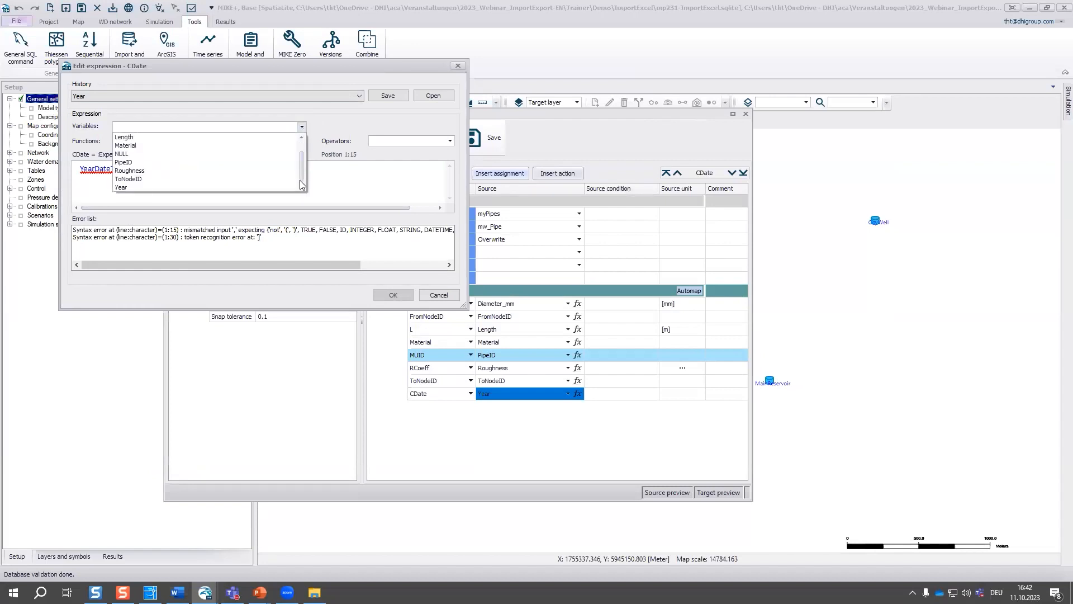
{"action": "left_click", "coordinate": [134, 187]}
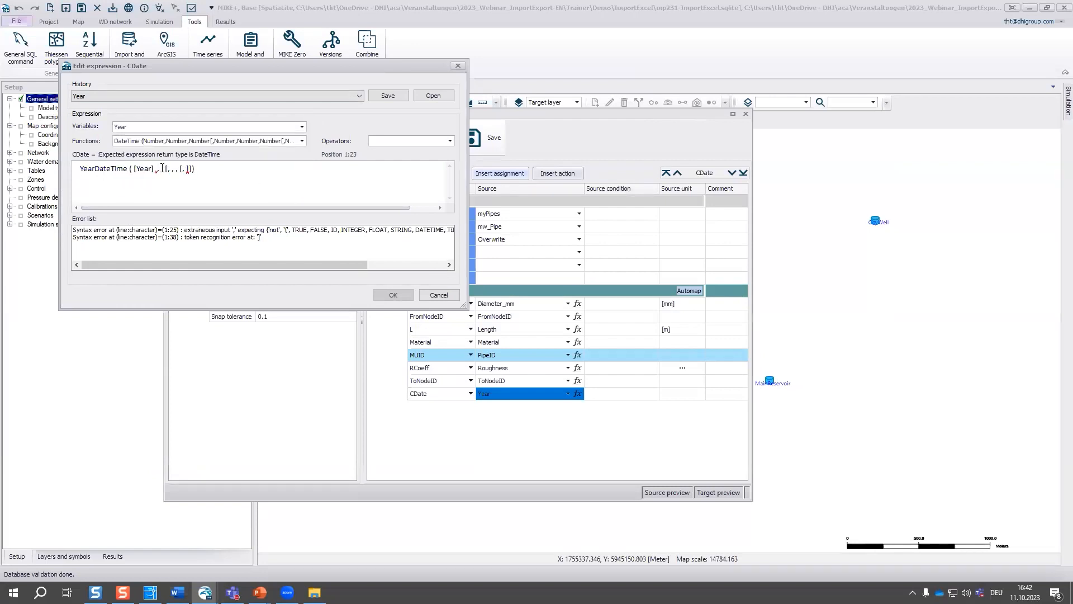
{"action": "type", "text": "1"}
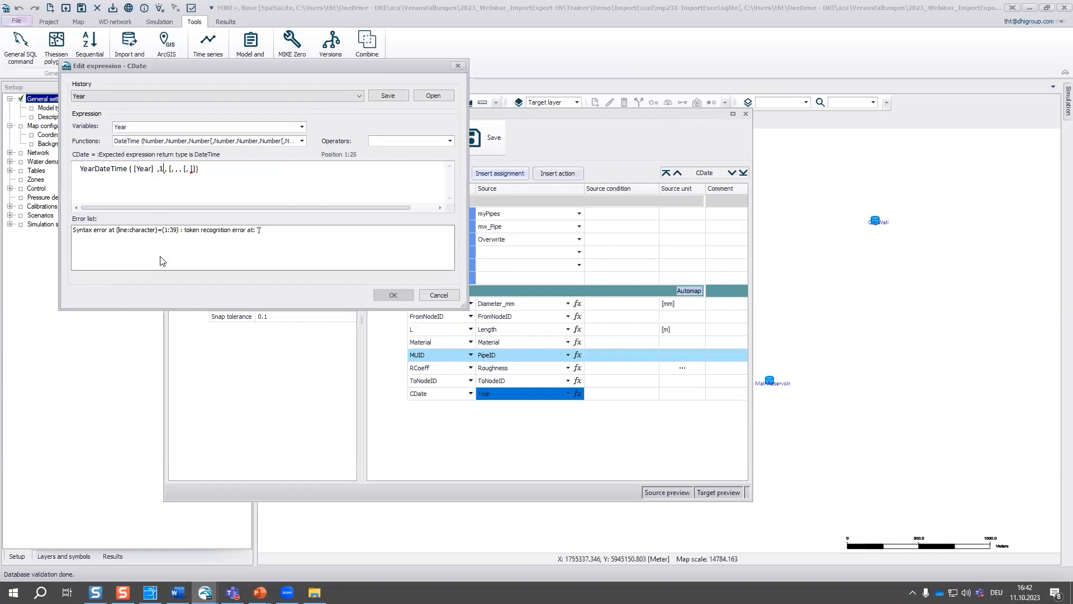
{"action": "left_click", "coordinate": [171, 172]}
{"action": "type", "text": "1"}
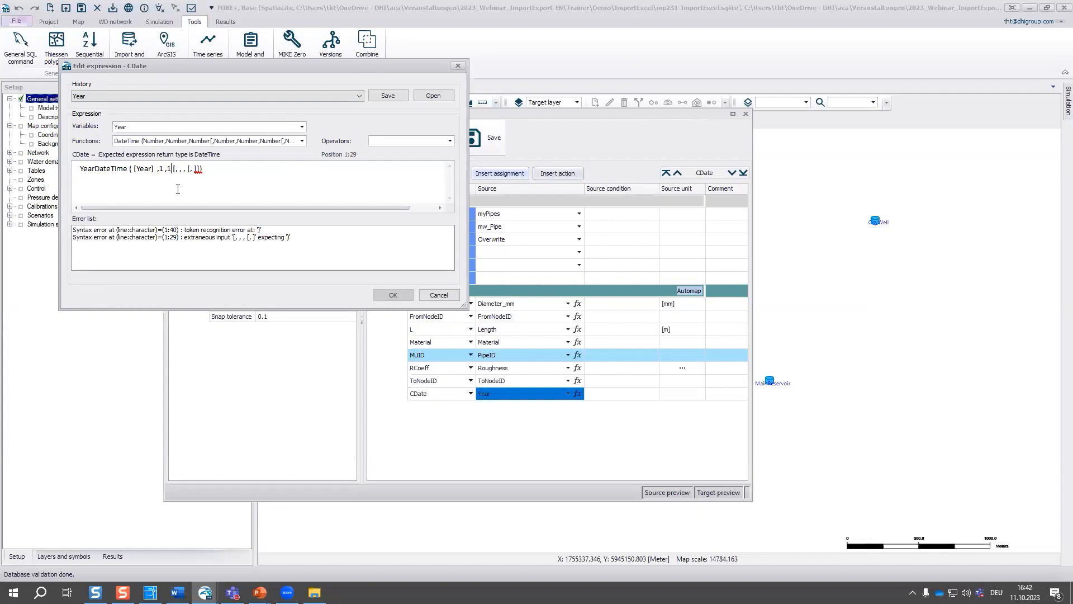
- Remove the optional arguments and the leading Year so the expression is DateTime ( [Year] ,1 ,1), accept it and verify the job
{"action": "key", "text": "shift+Right"}
{"action": "key", "text": "shift+Right"}
{"action": "key", "text": "shift+Right"}
{"action": "key", "text": "shift+Right"}
{"action": "key", "text": "shift+Right"}
{"action": "key", "text": "shift+Right"}
{"action": "key", "text": "shift+Right"}
{"action": "key", "text": "shift+Right"}
{"action": "key", "text": "shift+Right"}
{"action": "key", "text": "shift+Right"}
{"action": "key", "text": "shift+Right"}
{"action": "key", "text": "shift+Right"}
{"action": "key", "text": "shift+Right"}
{"action": "key", "text": "Delete"}
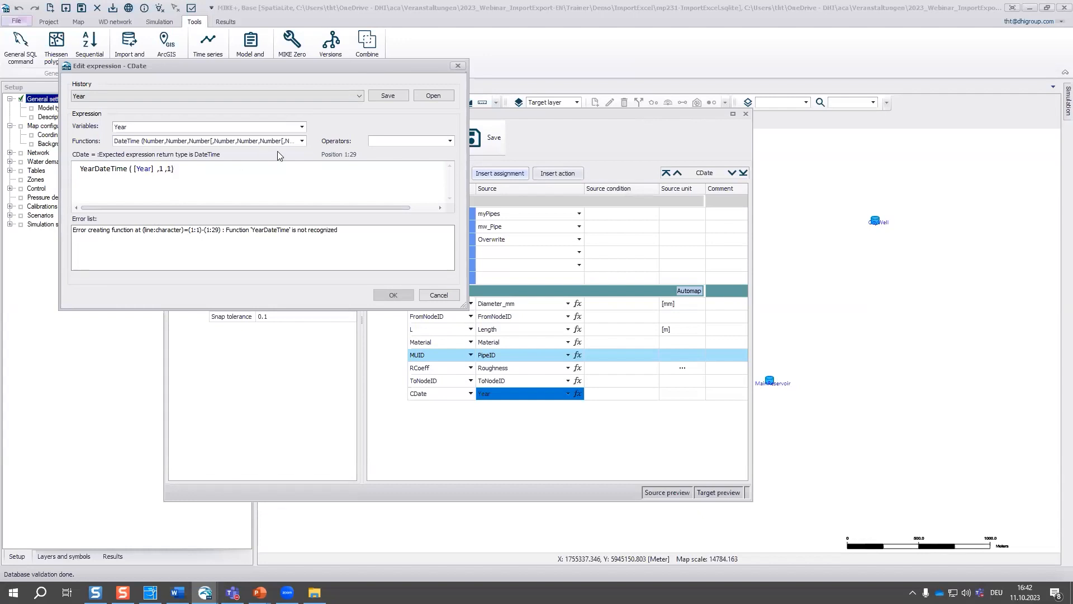
{"action": "left_click_drag", "start_coordinate": [96, 170], "coordinate": [71, 172]}
{"action": "key", "text": "BackSpace"}
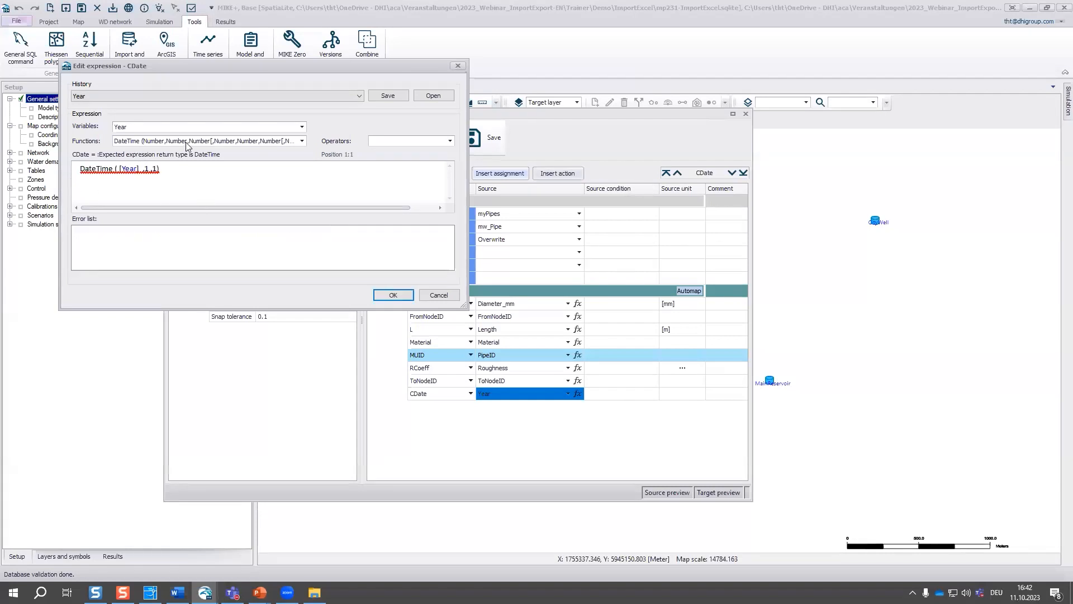
{"action": "left_click", "coordinate": [393, 295]}
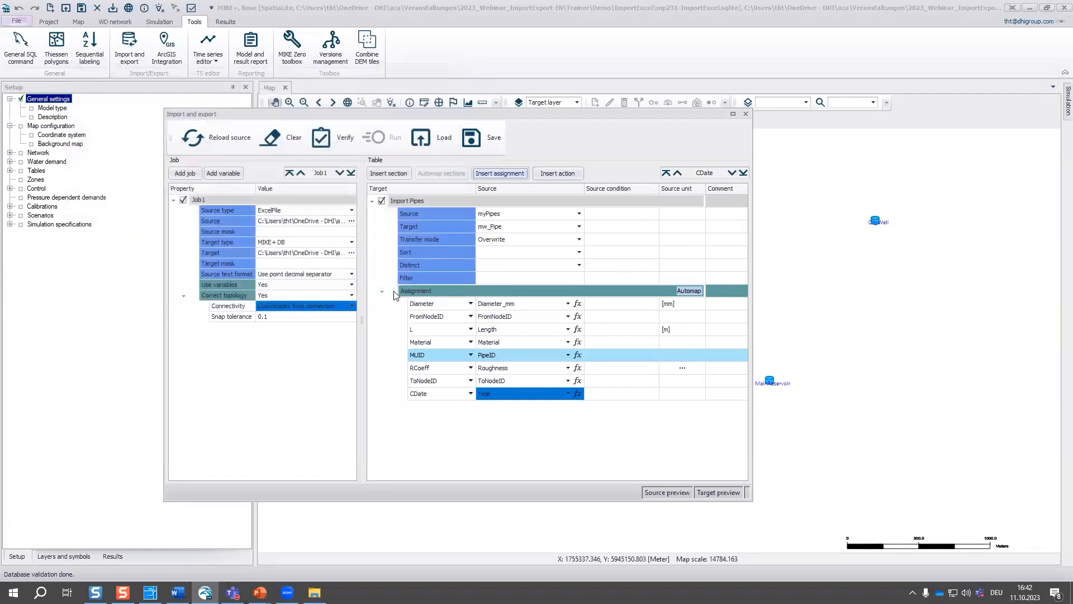
{"action": "left_click", "coordinate": [326, 141]}
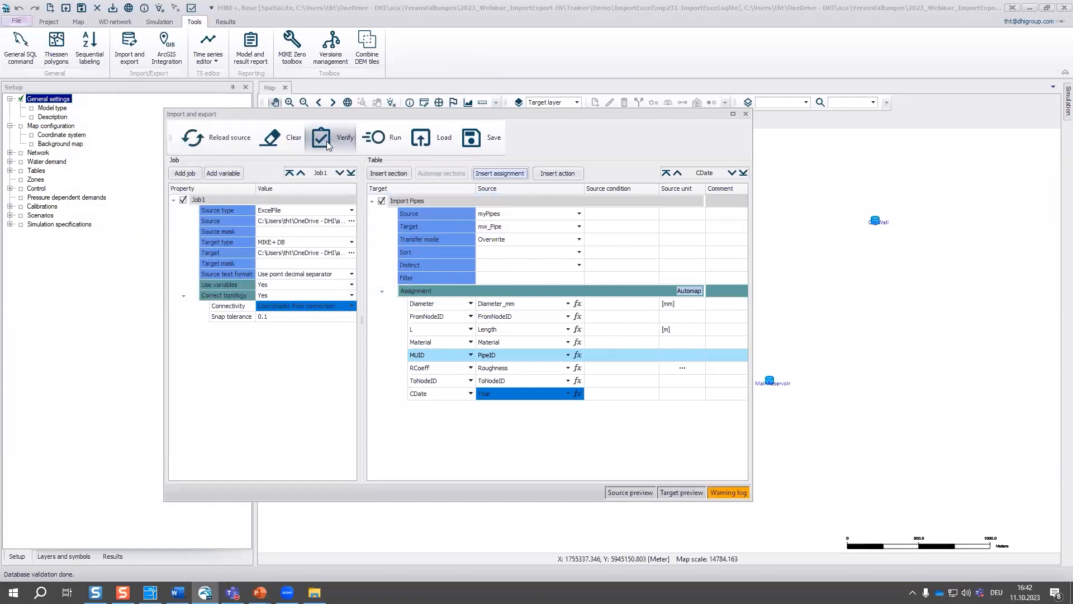
- Read the warning log and replace the CDate source expression with DateTime ( [Year] ,1 ,1) from the expression history
{"action": "left_click", "coordinate": [722, 492]}
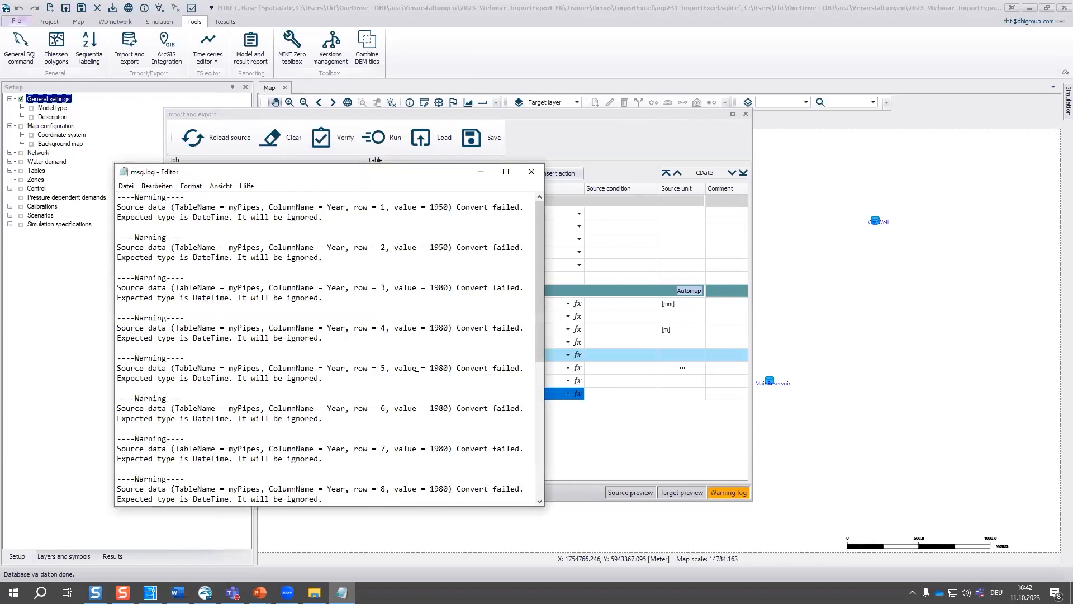
{"action": "left_click", "coordinate": [532, 171]}
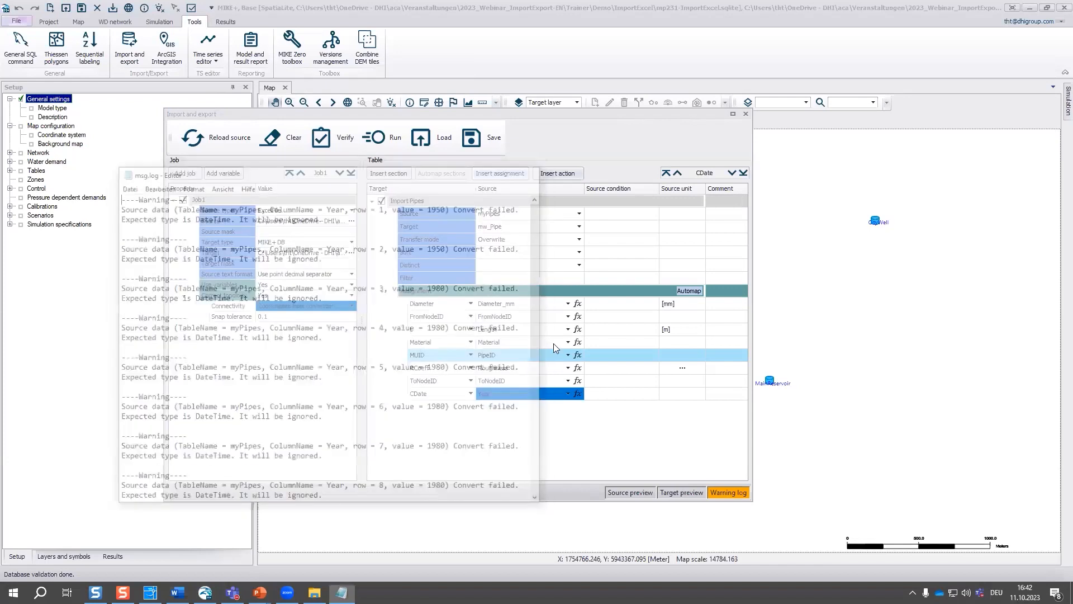
{"action": "left_click", "coordinate": [577, 393]}
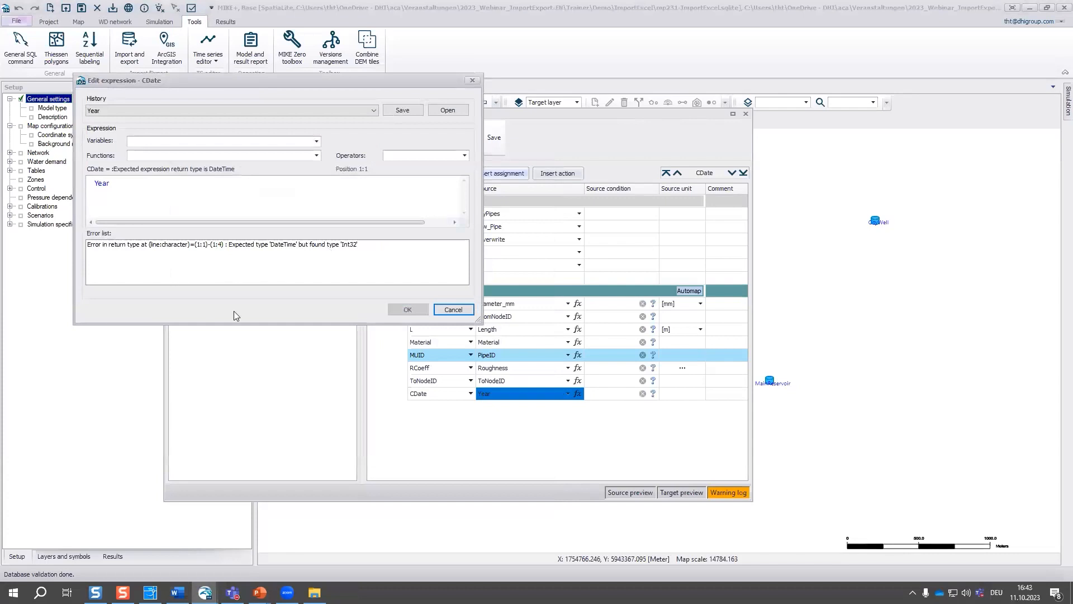
{"action": "left_click", "coordinate": [374, 111]}
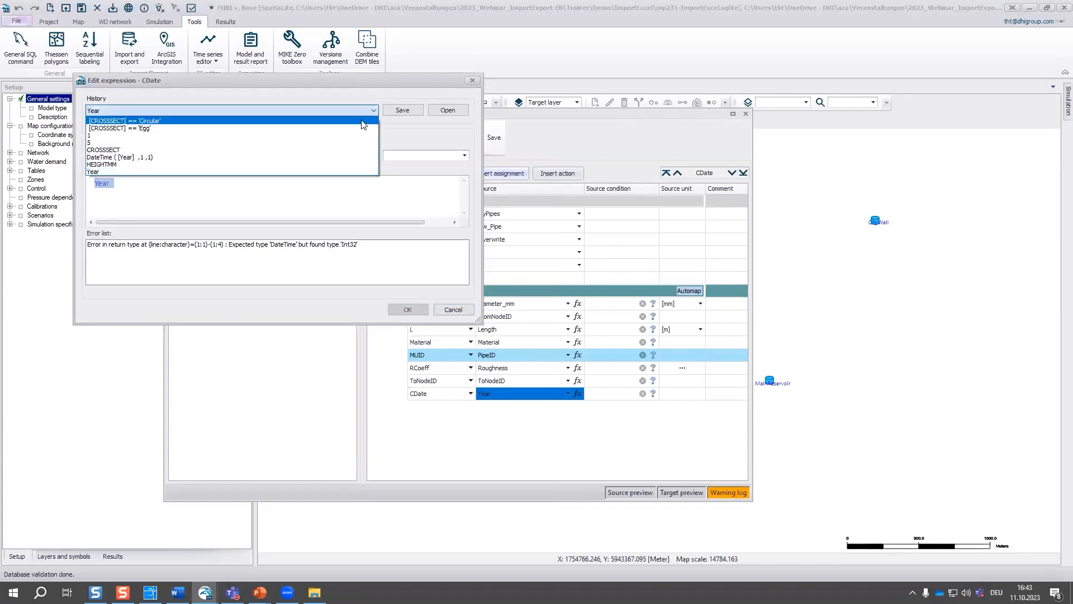
{"action": "left_click", "coordinate": [352, 157]}
{"action": "left_click", "coordinate": [407, 310]}
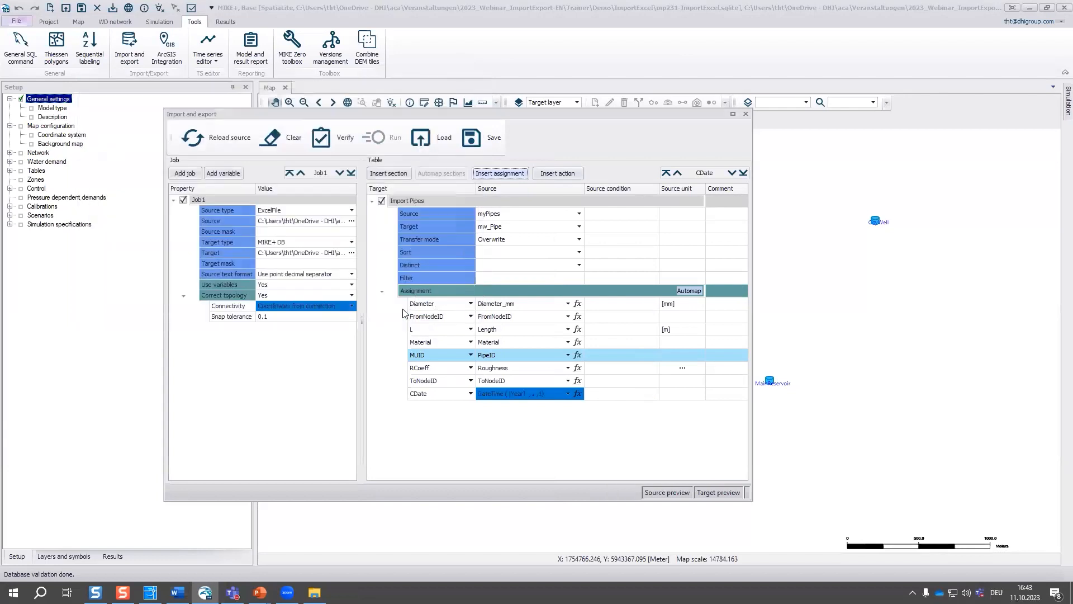
- Verify the import job again and check its message log
{"action": "left_click", "coordinate": [747, 493]}
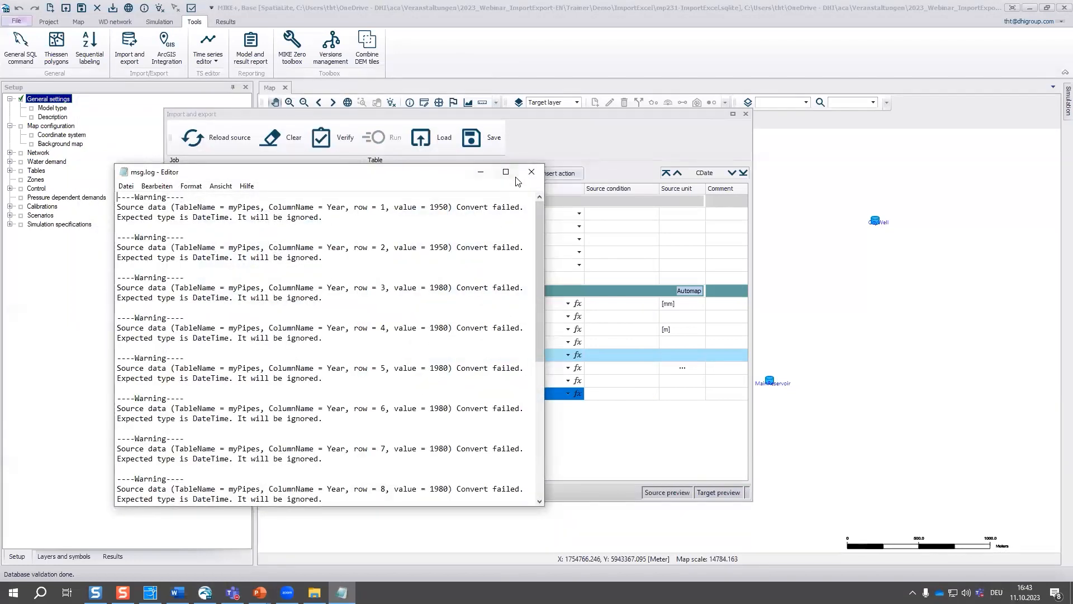
{"action": "left_click", "coordinate": [531, 174]}
{"action": "left_click", "coordinate": [322, 137]}
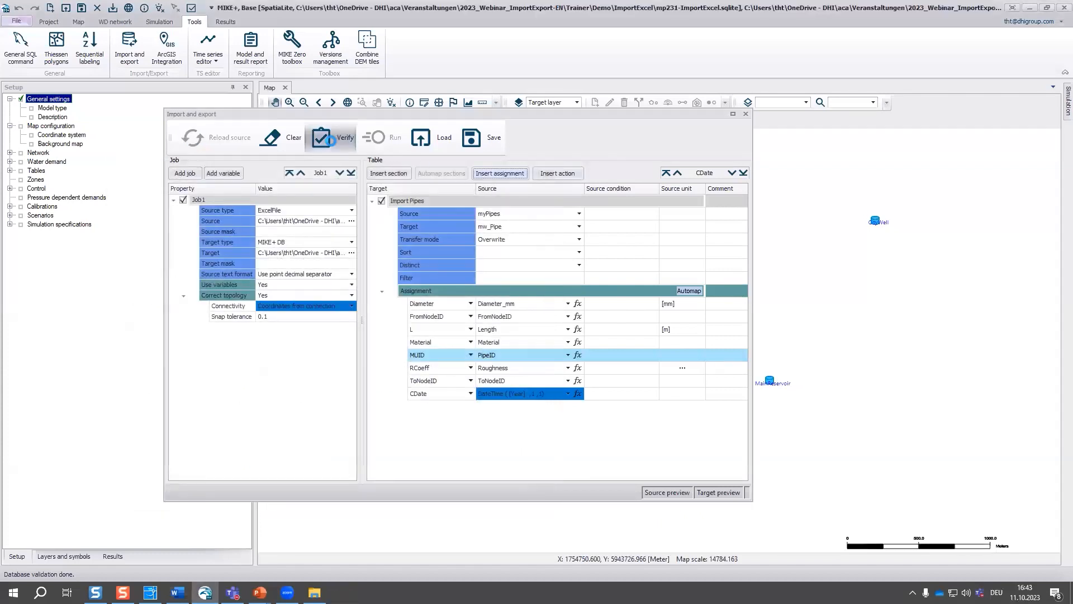
{"action": "left_click", "coordinate": [741, 492]}
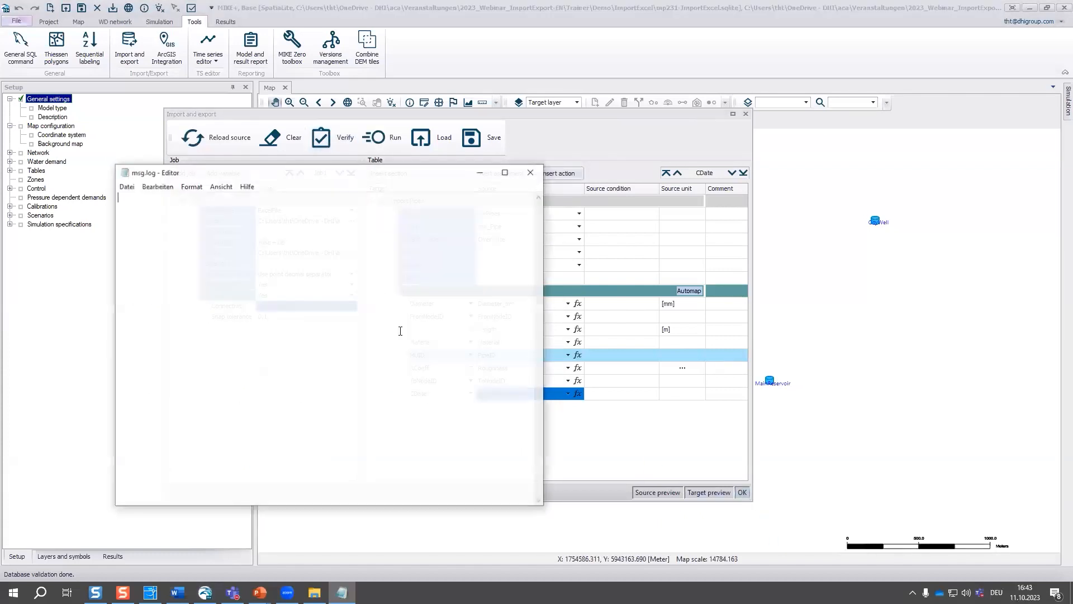
{"action": "left_click", "coordinate": [530, 175]}
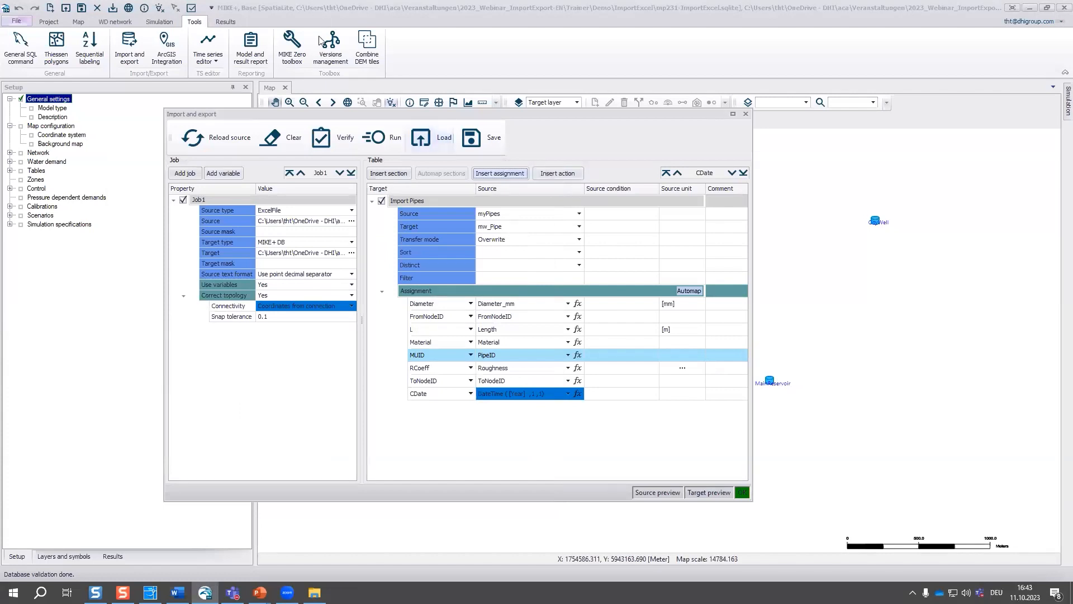
- Insert a section named Import Junctions, place it below Import Pipes and collapse the Import Pipes section
{"action": "left_click", "coordinate": [392, 173]}
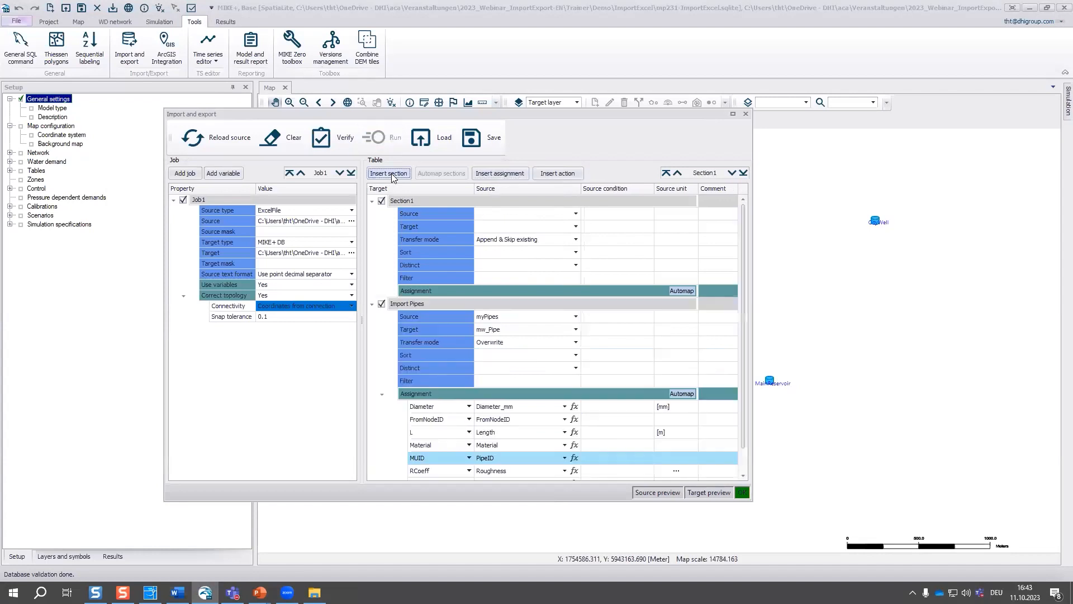
{"action": "left_click", "coordinate": [411, 201]}
{"action": "left_click", "coordinate": [412, 201]}
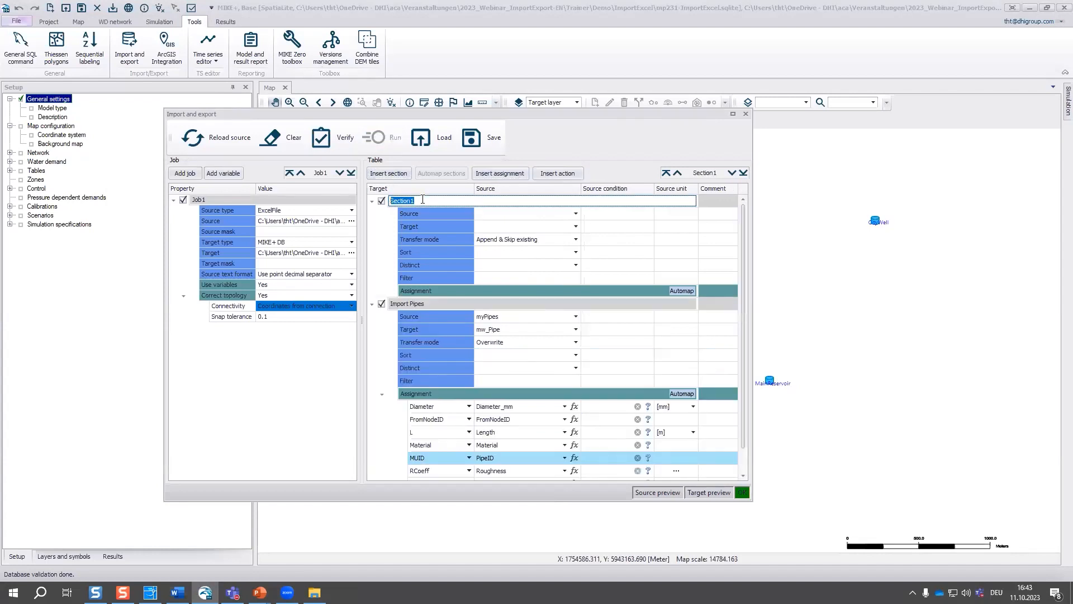
{"action": "type", "text": "Ju"}
{"action": "key", "text": "BackSpace"}
{"action": "key", "text": "BackSpace"}
{"action": "type", "text": "Import Junctions"}
{"action": "left_click", "coordinate": [743, 173]}
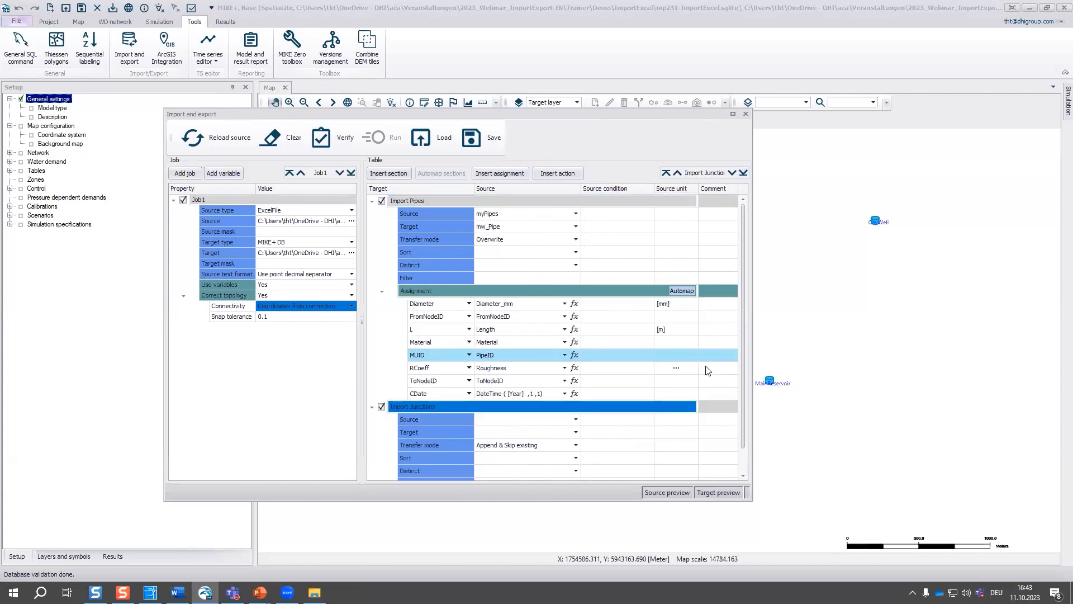
{"action": "left_click", "coordinate": [373, 201]}
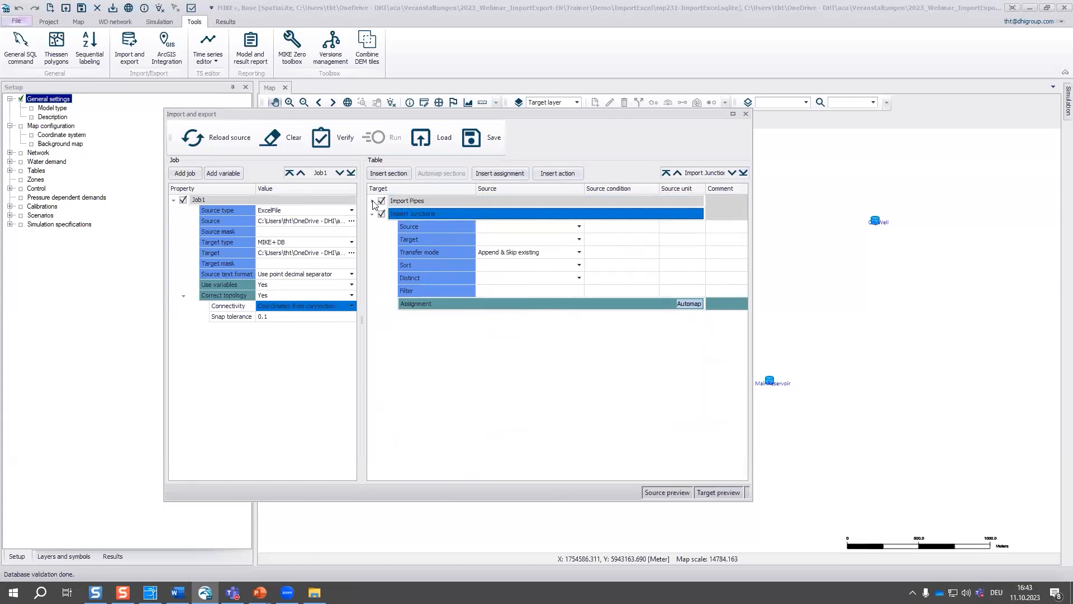
- Set the Import Junctions section's source table to myJunctions and its target table to mw_Junction
{"action": "left_click", "coordinate": [689, 305]}
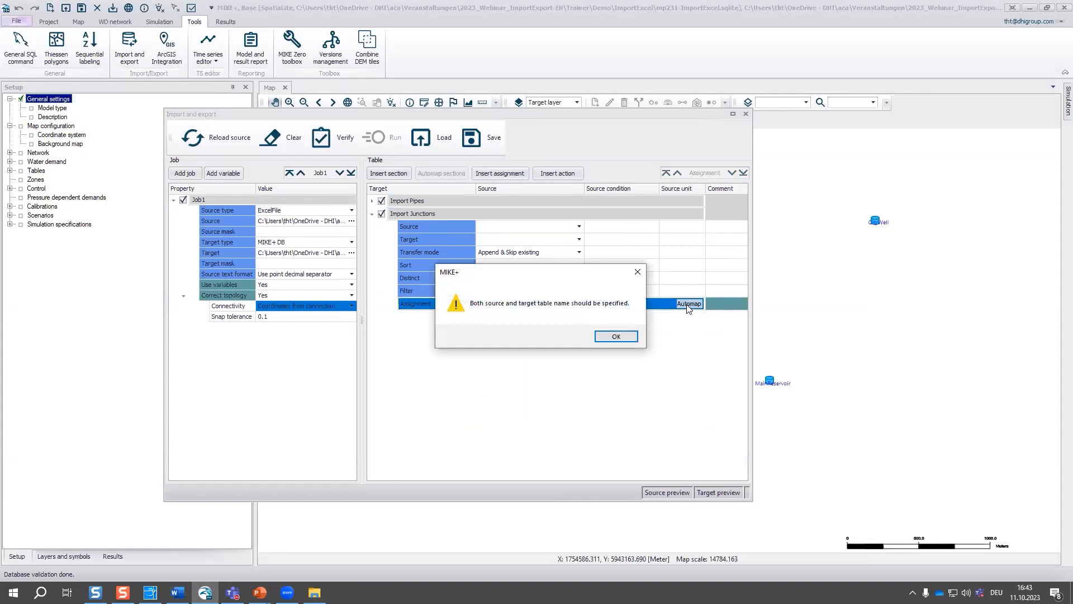
{"action": "left_click", "coordinate": [606, 336]}
{"action": "left_click", "coordinate": [578, 227]}
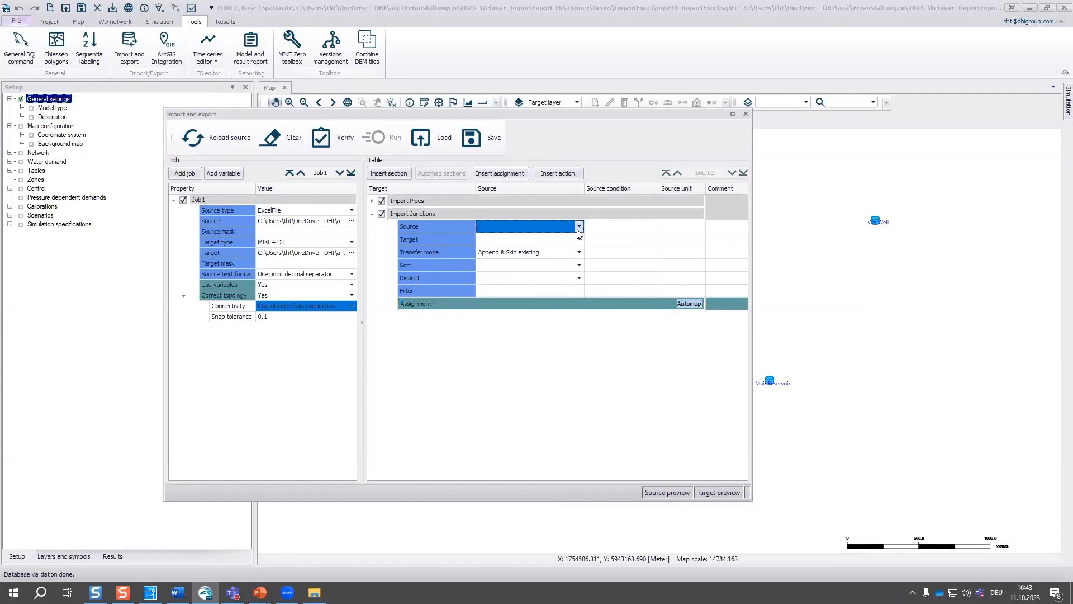
{"action": "left_click", "coordinate": [578, 230]}
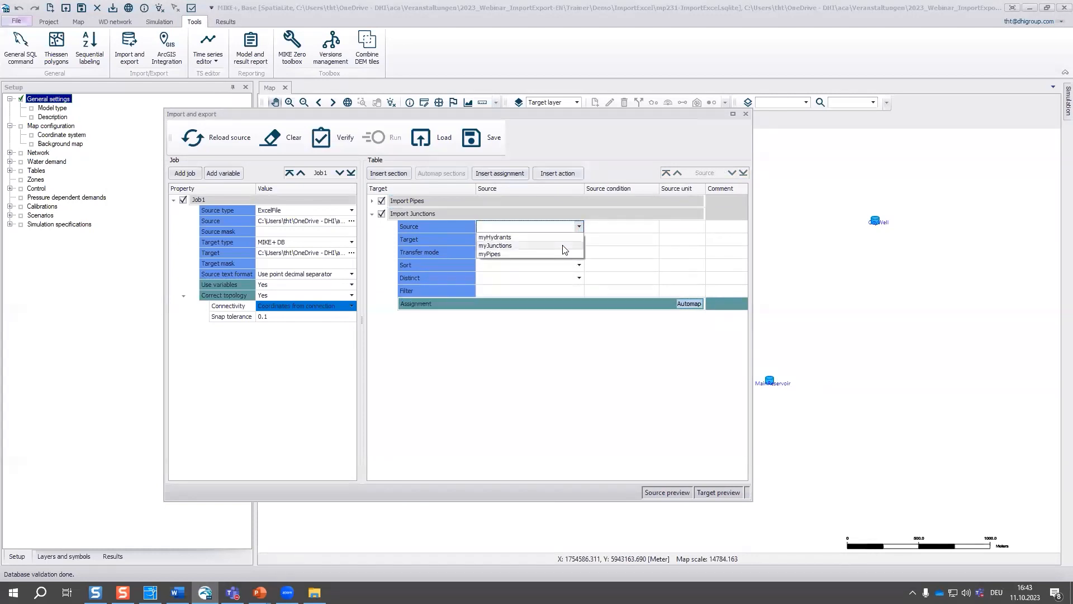
{"action": "left_click", "coordinate": [577, 242]}
{"action": "left_click", "coordinate": [576, 241]}
{"action": "left_click", "coordinate": [580, 240]}
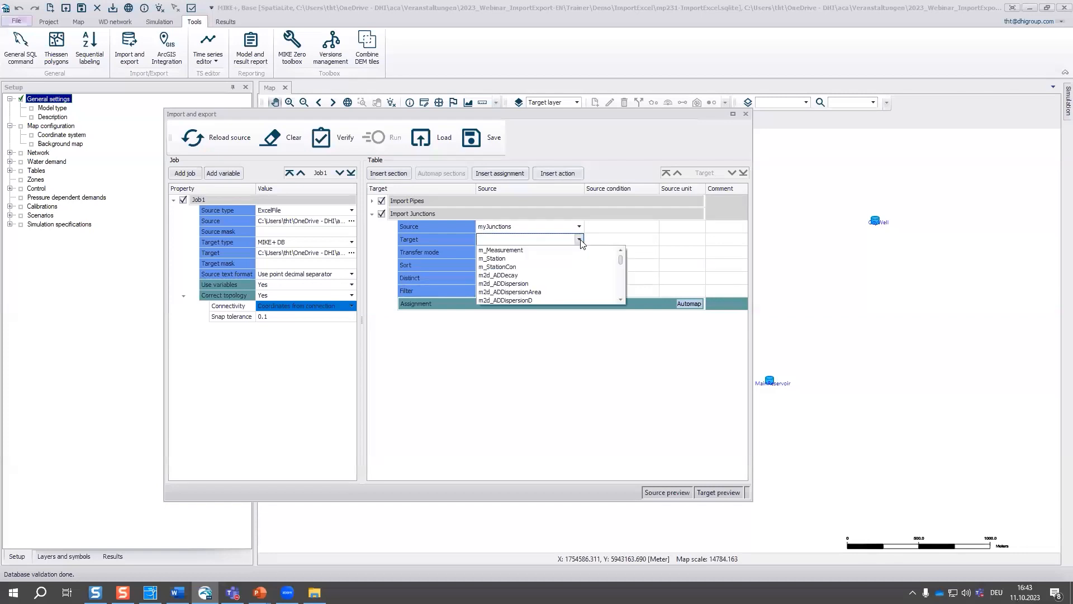
{"action": "type", "text": "mw_"}
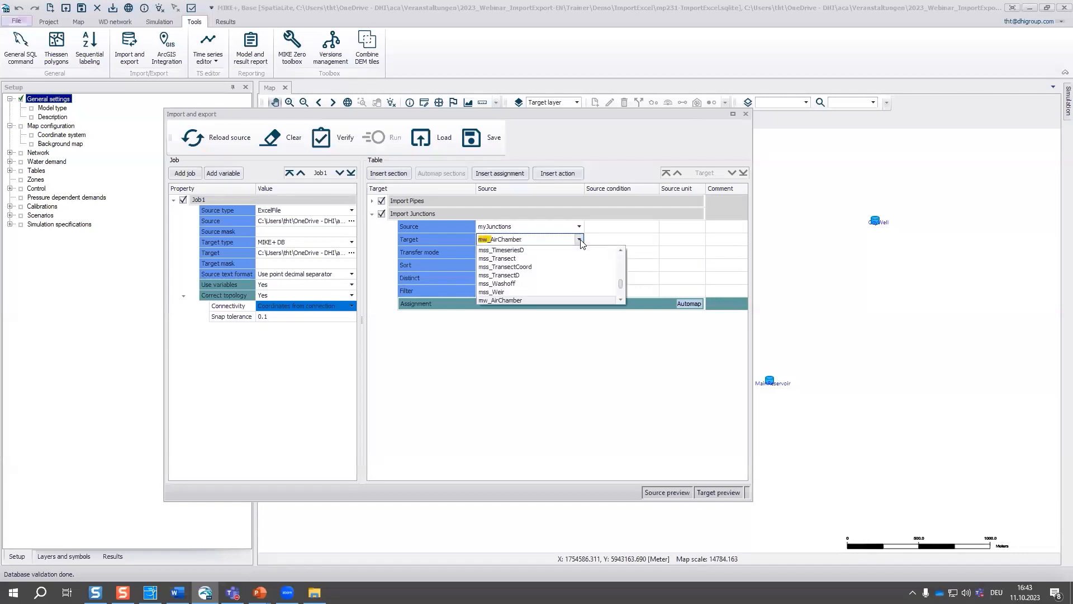
{"action": "type", "text": "Junction"}
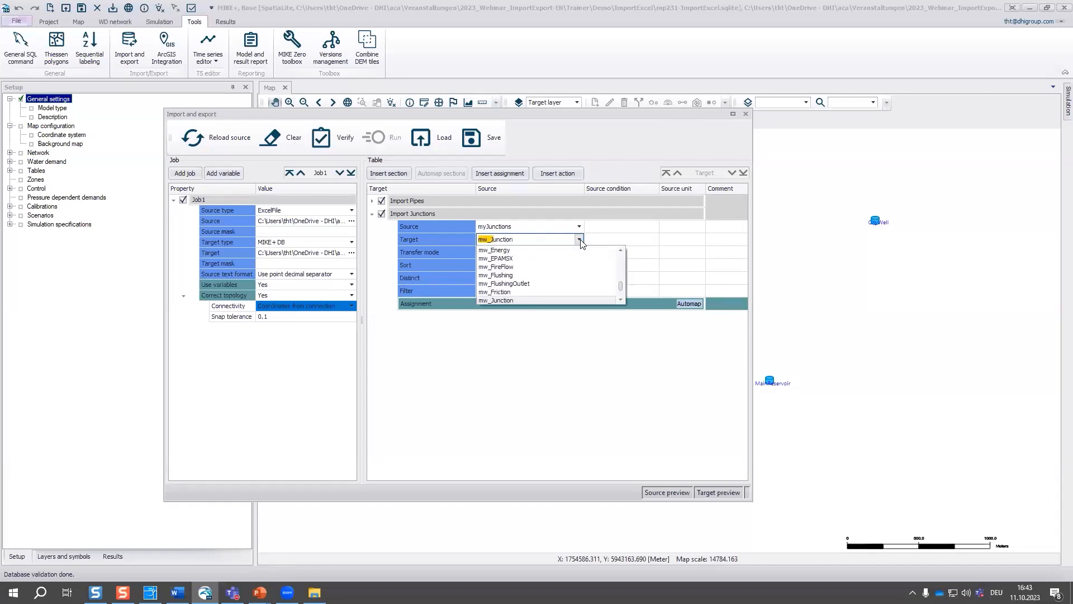
{"action": "key", "text": "Return"}
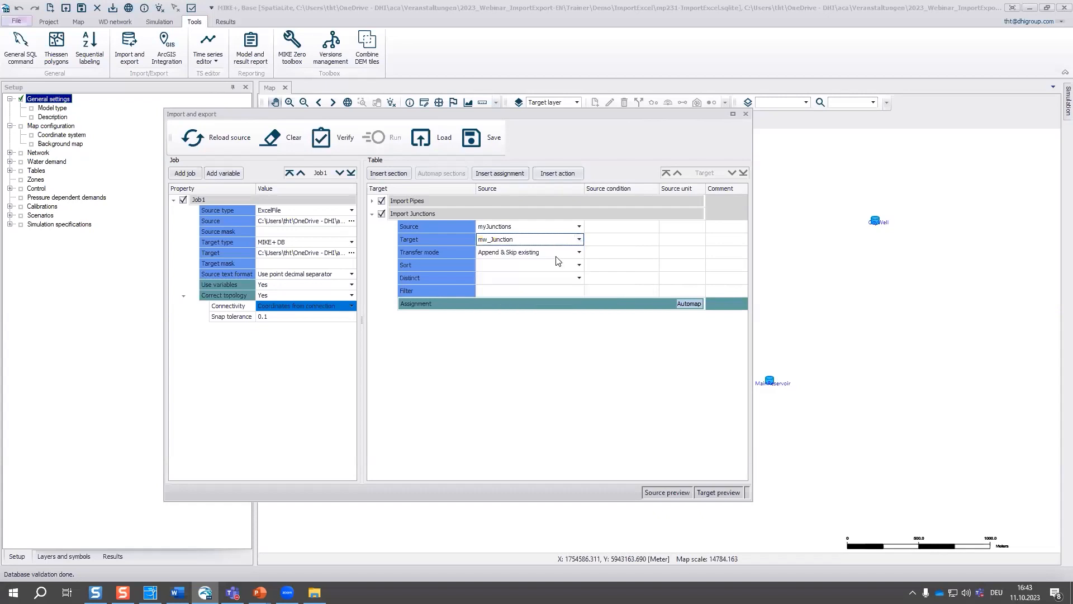
- Set the Import Junctions transfer mode to Overwrite and automap its attribute assignments
{"action": "left_click", "coordinate": [556, 254]}
{"action": "left_click", "coordinate": [558, 257]}
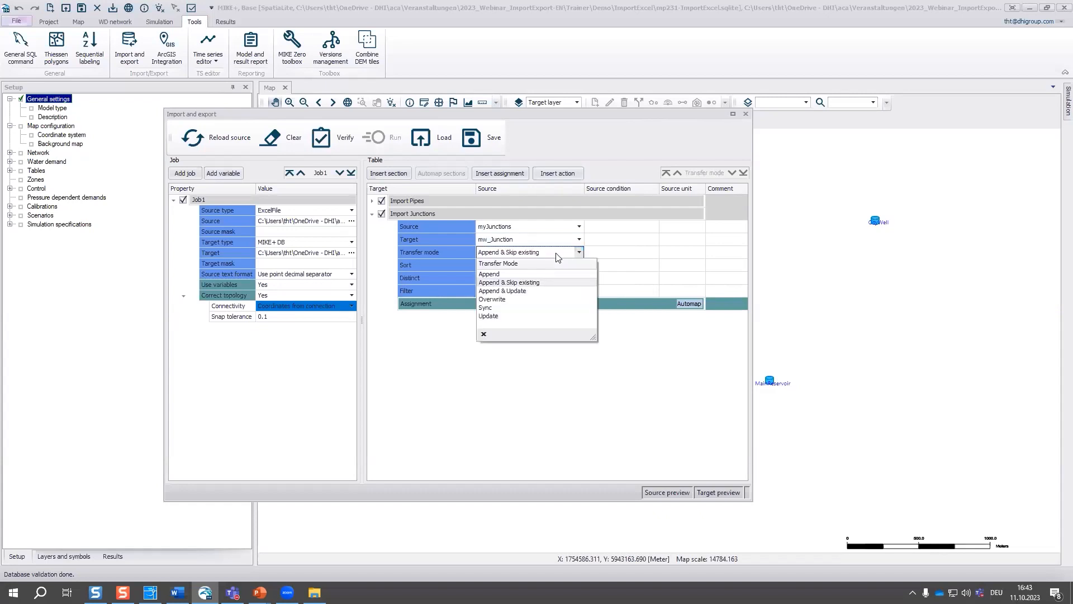
{"action": "left_click", "coordinate": [532, 299]}
{"action": "left_click", "coordinate": [532, 302]}
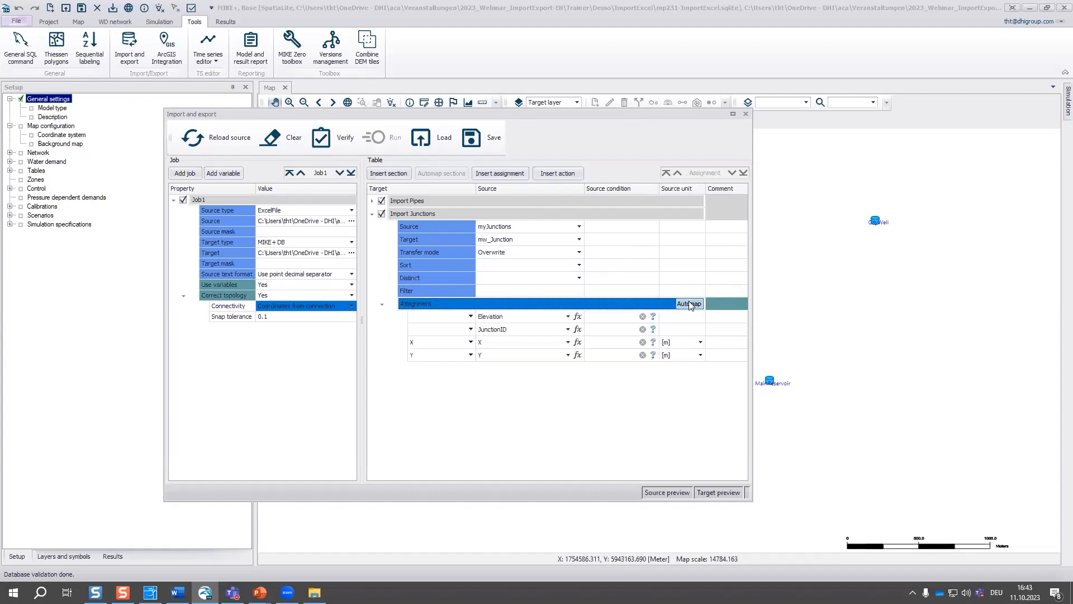
- Assign the junctions' Elevation source column to target attribute Elev and the JunctionID column to MUID
{"action": "left_click", "coordinate": [460, 320]}
{"action": "type", "text": "Ele"}
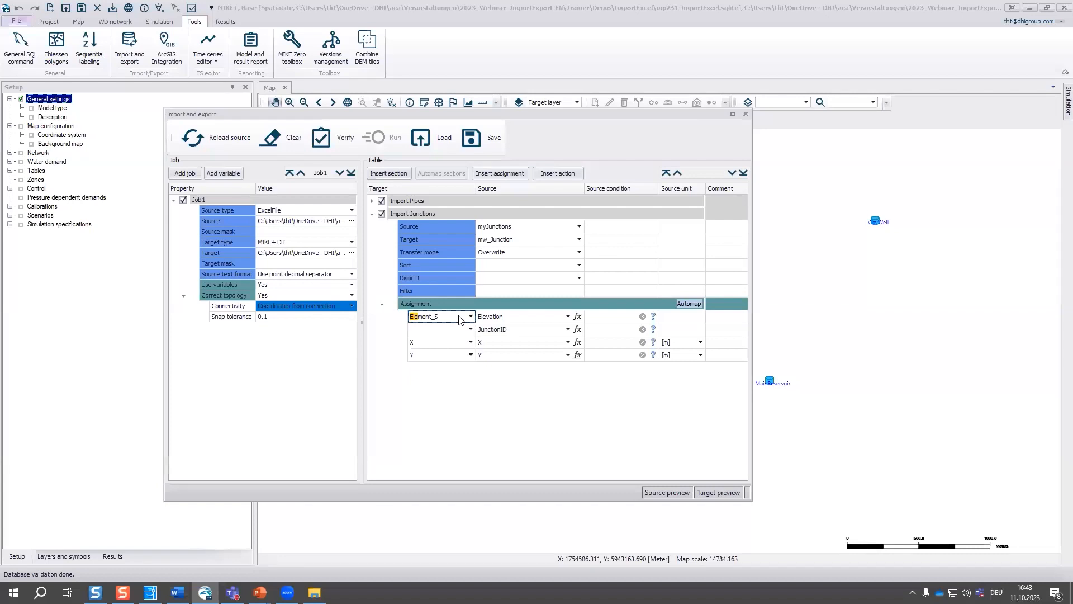
{"action": "type", "text": "v"}
{"action": "left_click", "coordinate": [459, 330]}
{"action": "left_click", "coordinate": [470, 329]}
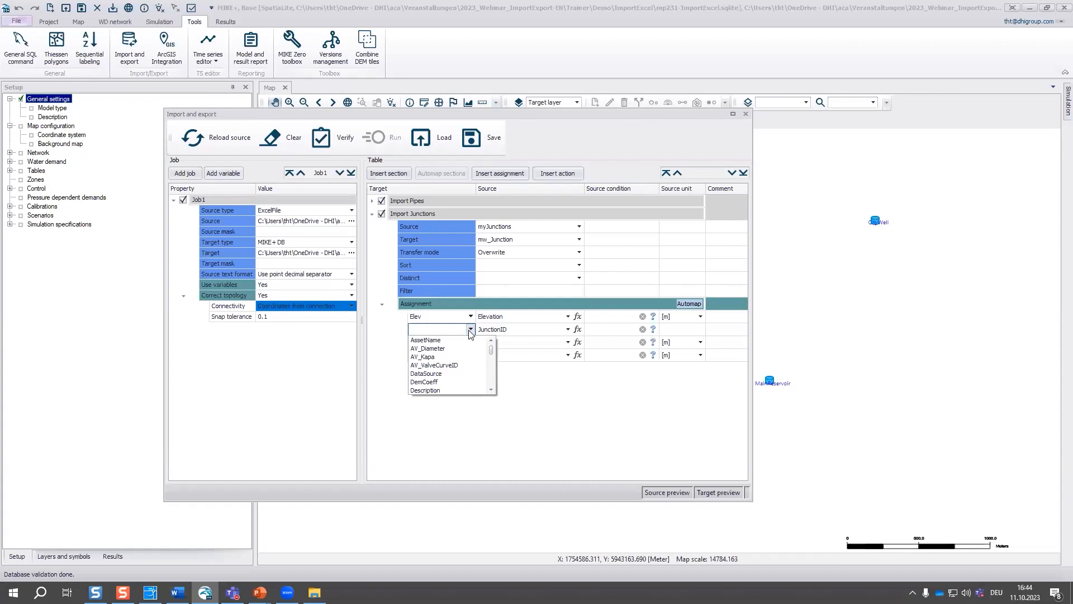
{"action": "type", "text": "MUID"}
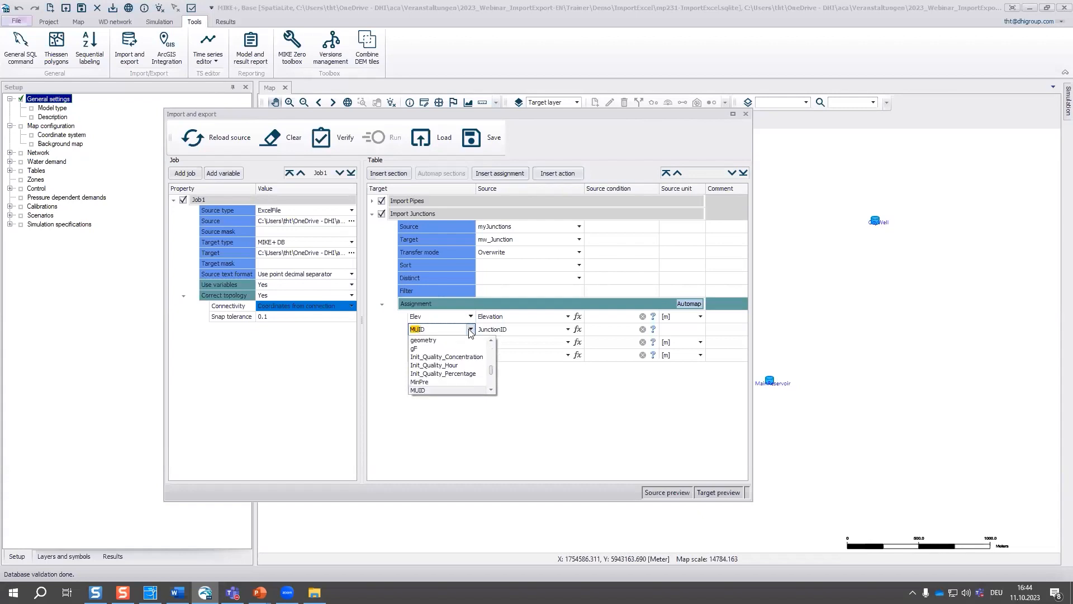
{"action": "key", "text": "Return"}
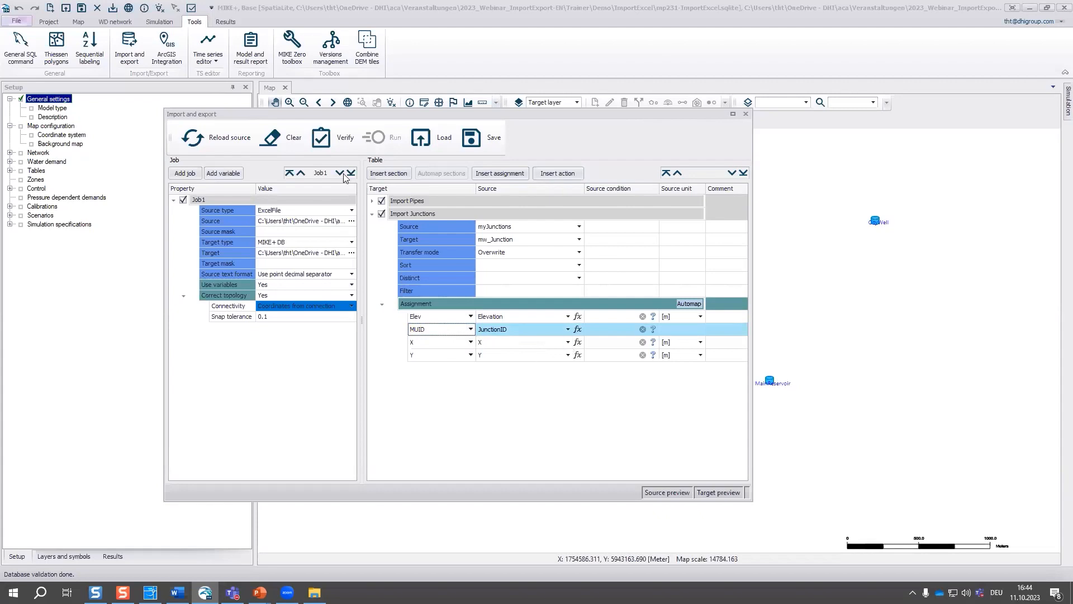
- Verify and run the import job, and bring the map with the imported network into full view
{"action": "left_click", "coordinate": [327, 140]}
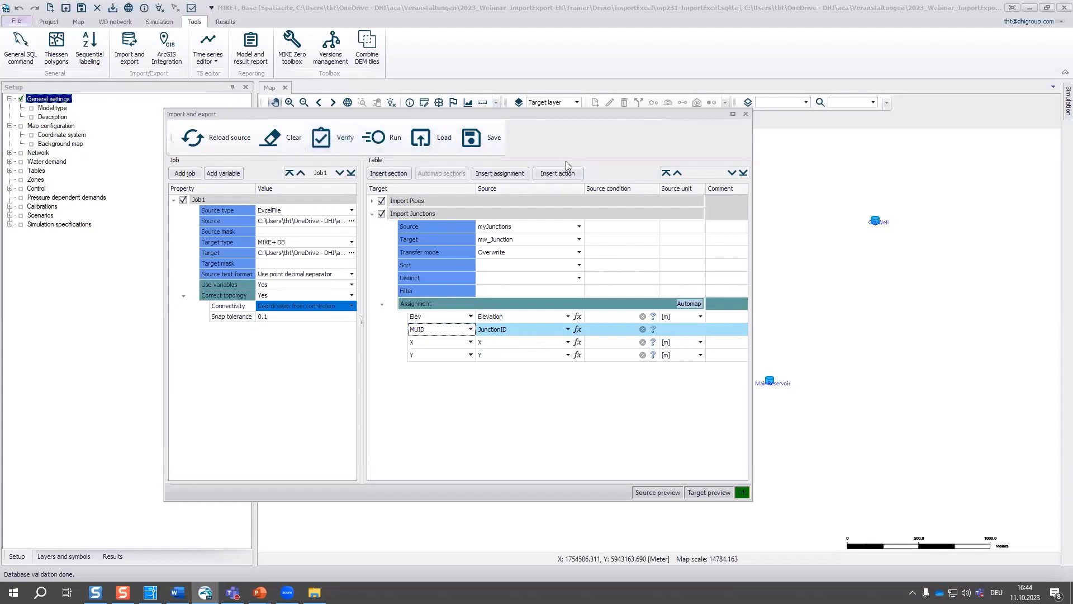
{"action": "left_click", "coordinate": [378, 141]}
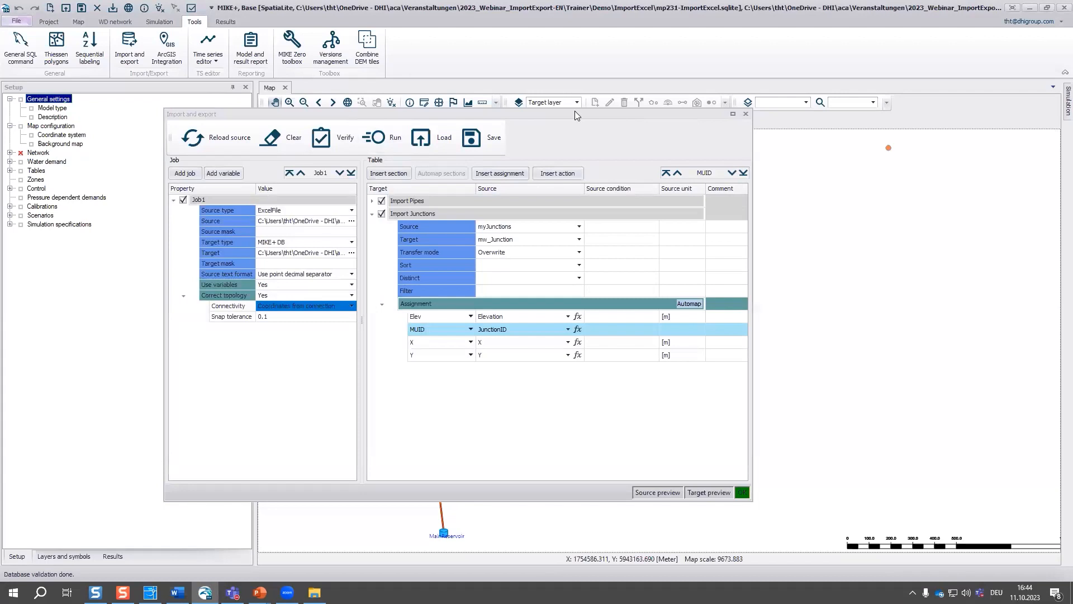
{"action": "left_click_drag", "start_coordinate": [660, 114], "coordinate": [659, 326]}
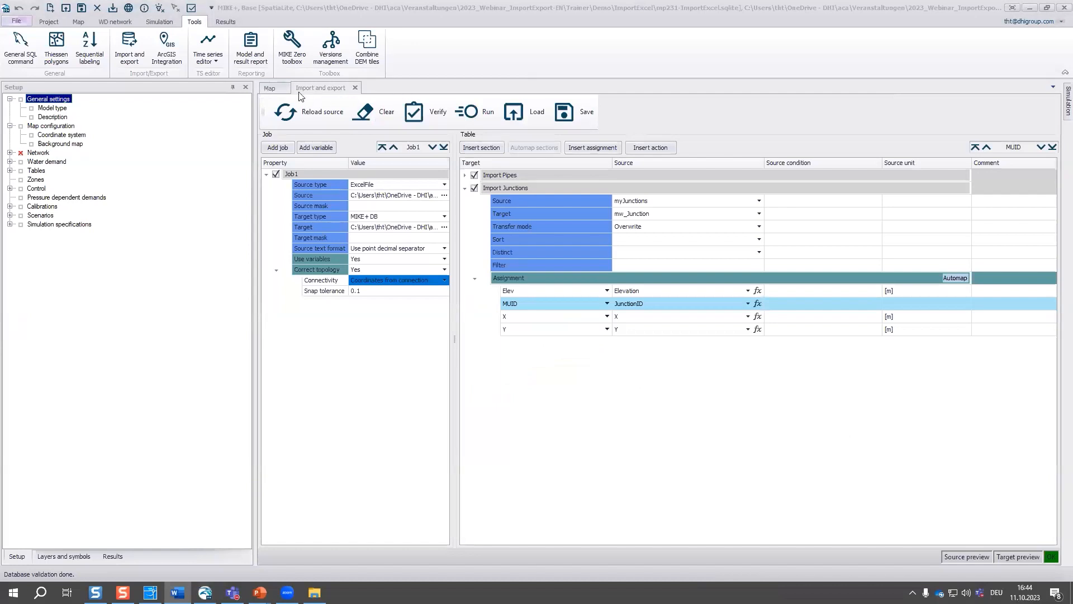
{"action": "left_click", "coordinate": [271, 88]}
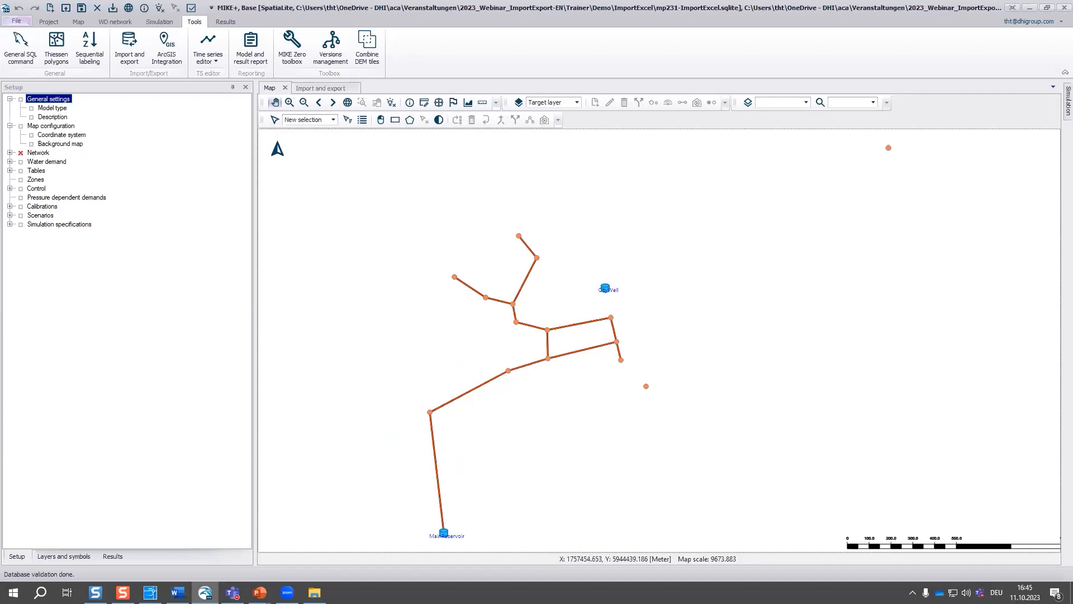
{"action": "key", "text": "alt+Tab"}
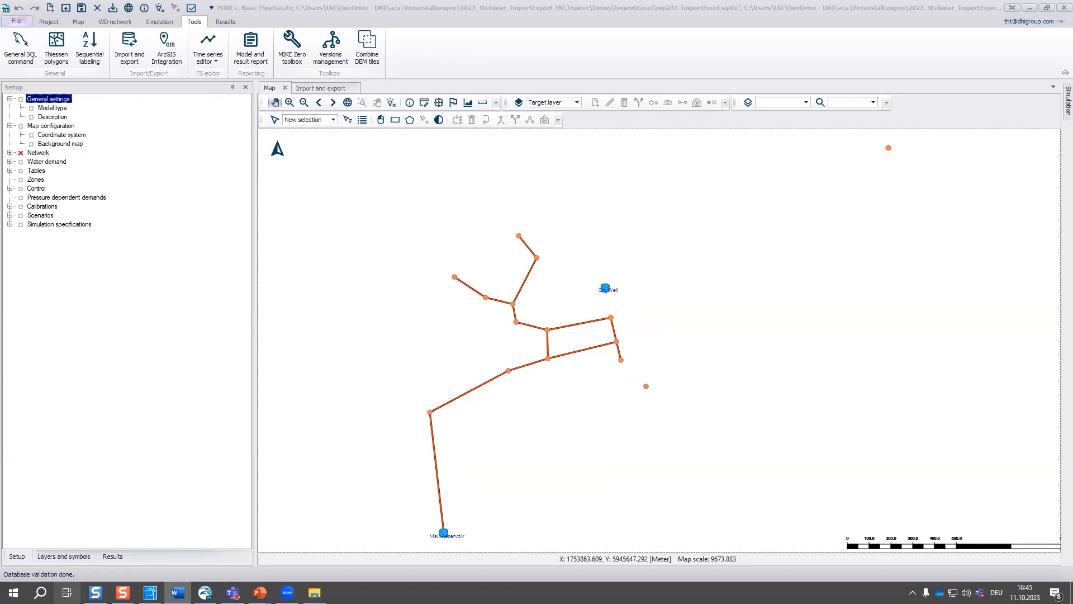
- Label the junctions on the map with their ID at font size 14
{"action": "left_click", "coordinate": [55, 556]}
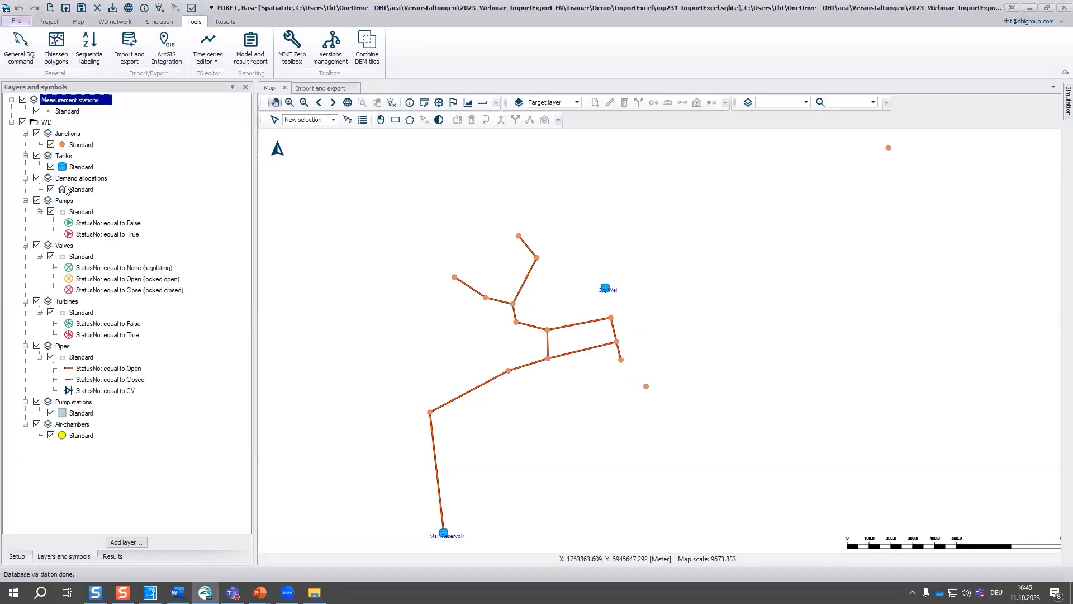
{"action": "left_click", "coordinate": [75, 145]}
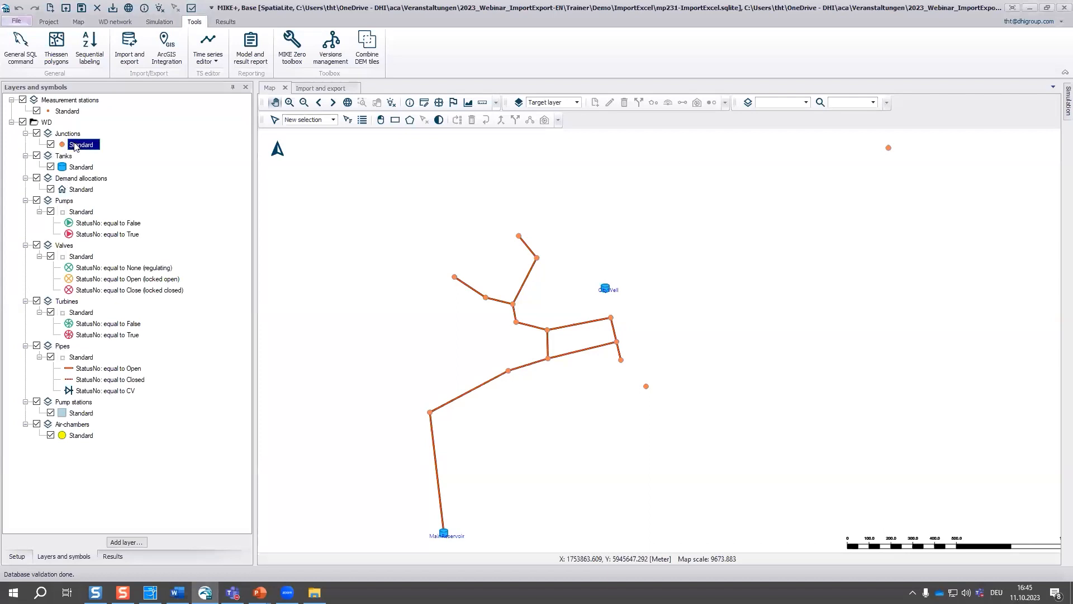
{"action": "double_click", "coordinate": [75, 145]}
{"action": "left_click", "coordinate": [296, 140]}
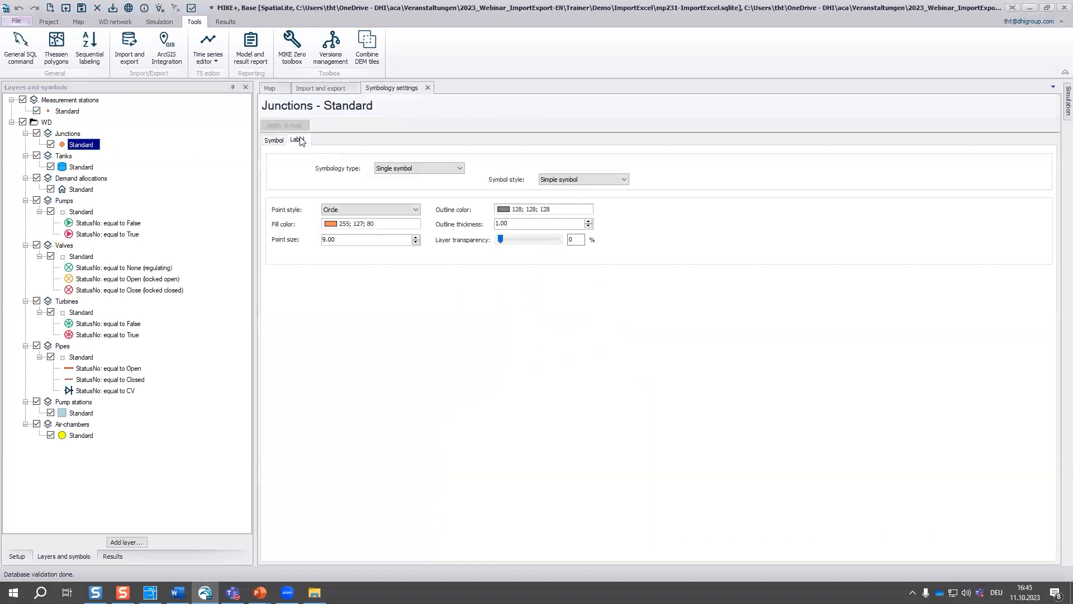
{"action": "left_click", "coordinate": [272, 158]}
{"action": "left_click", "coordinate": [338, 184]}
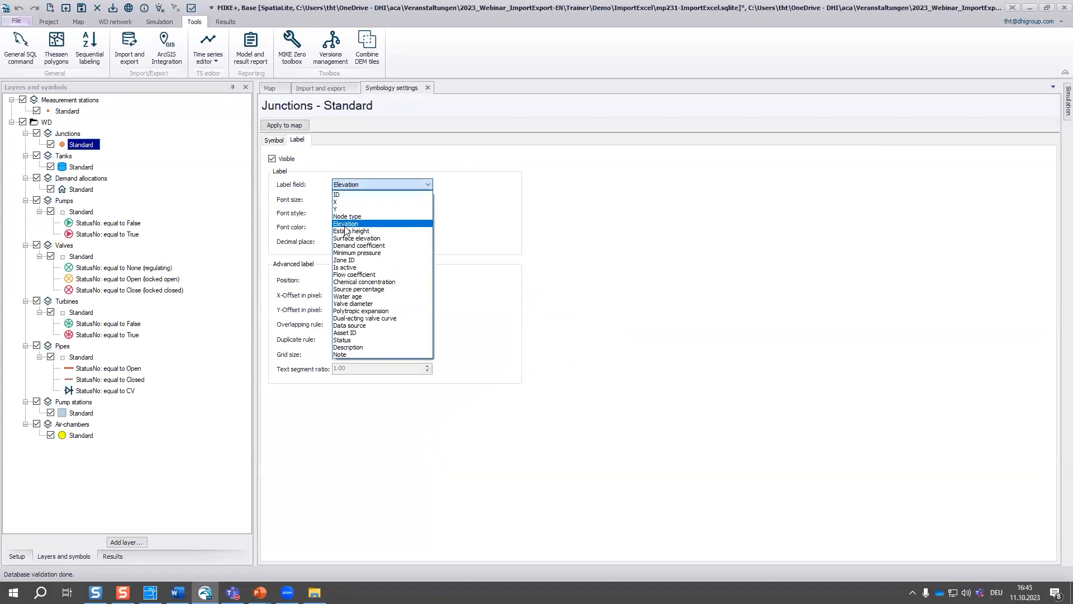
{"action": "left_click", "coordinate": [343, 195]}
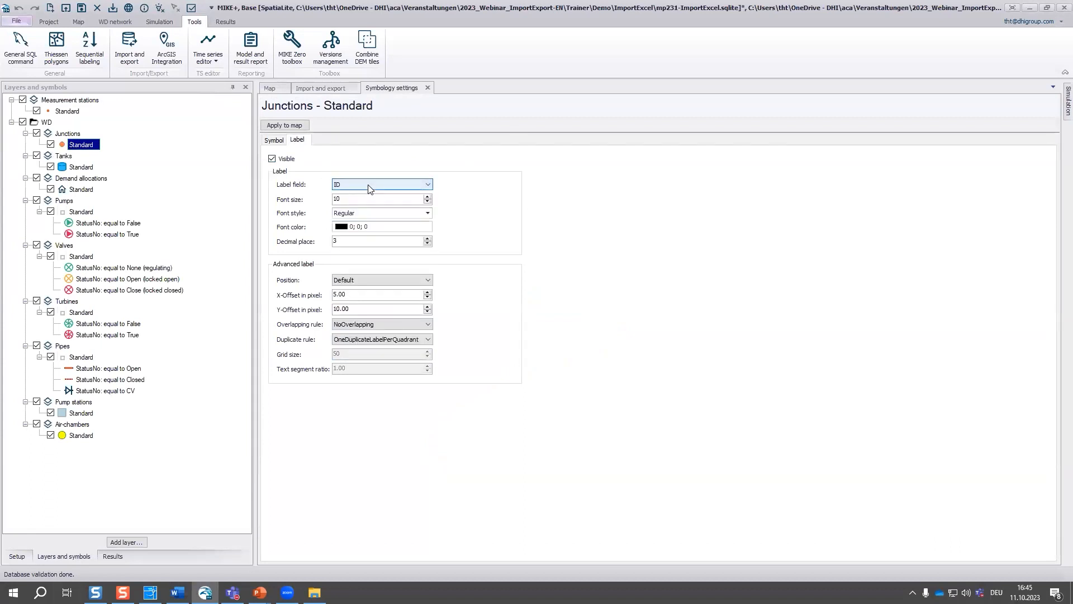
{"action": "left_click", "coordinate": [427, 197]}
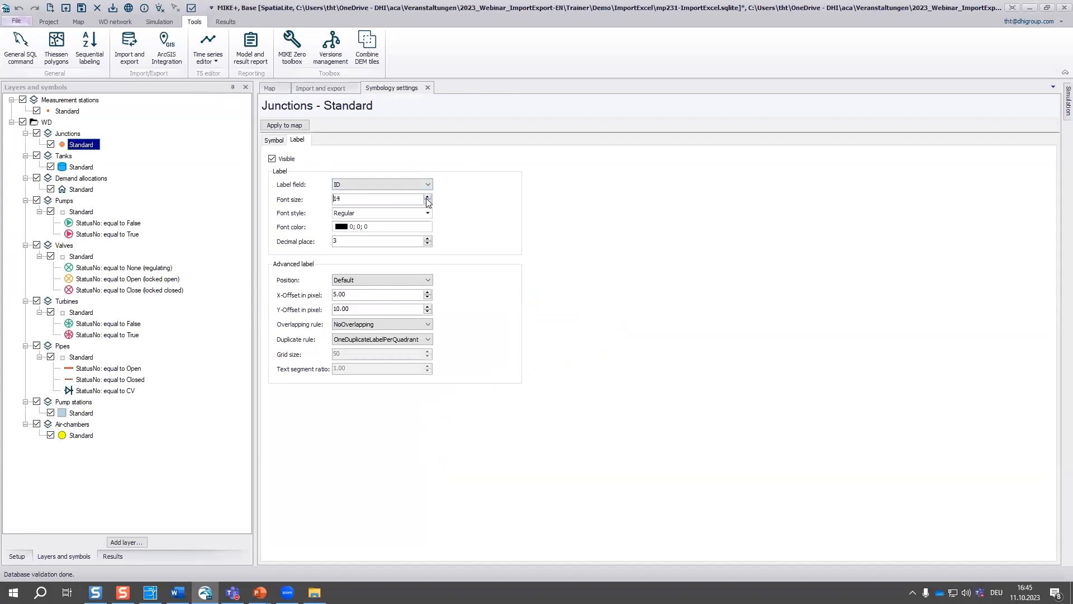
{"action": "left_click", "coordinate": [265, 125]}
{"action": "left_click", "coordinate": [266, 89]}
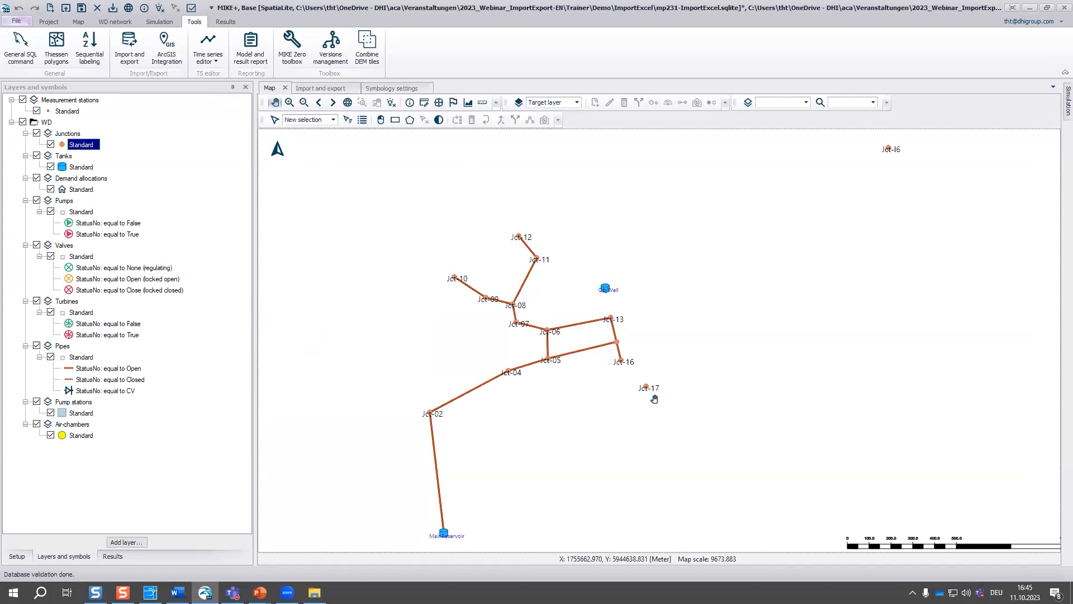
- Open the network's pipe table, sort it by From node, and examine the end nodes of pipe Pip-16
{"action": "left_click", "coordinate": [15, 557]}
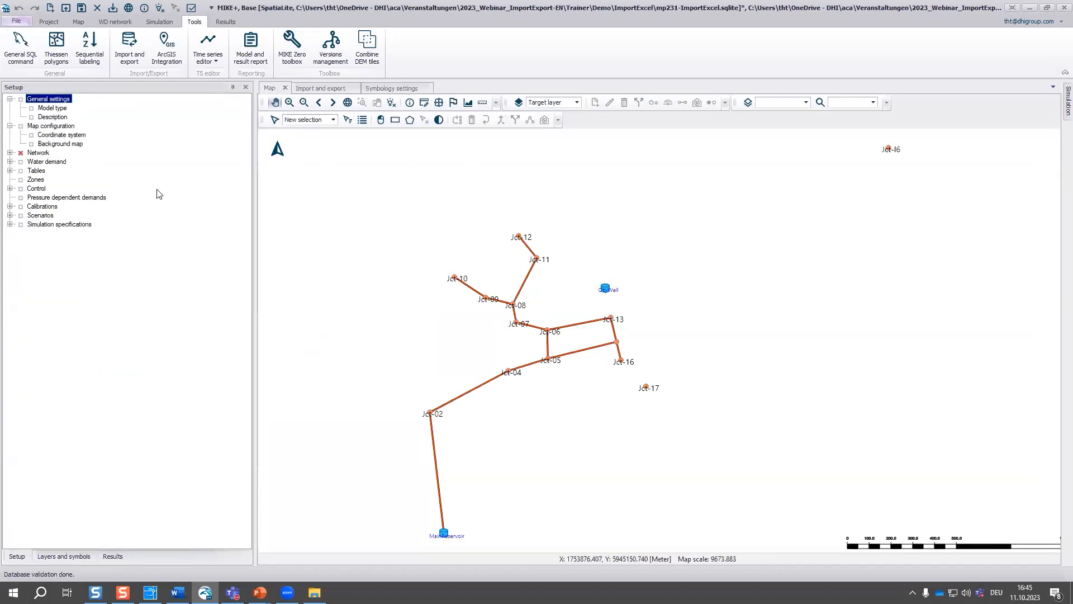
{"action": "left_click", "coordinate": [9, 153]}
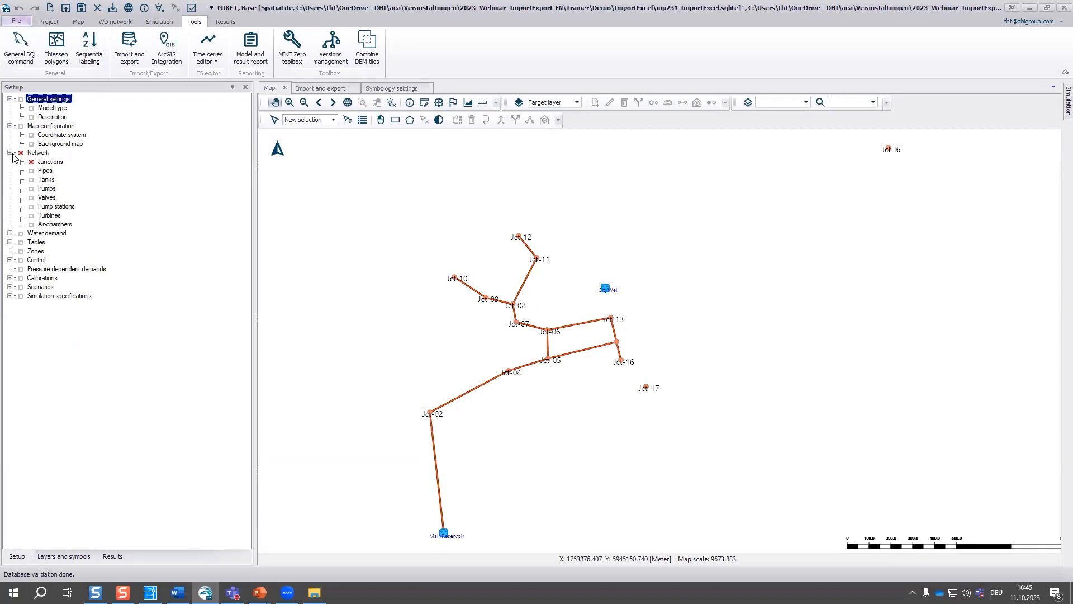
{"action": "left_click", "coordinate": [46, 170]}
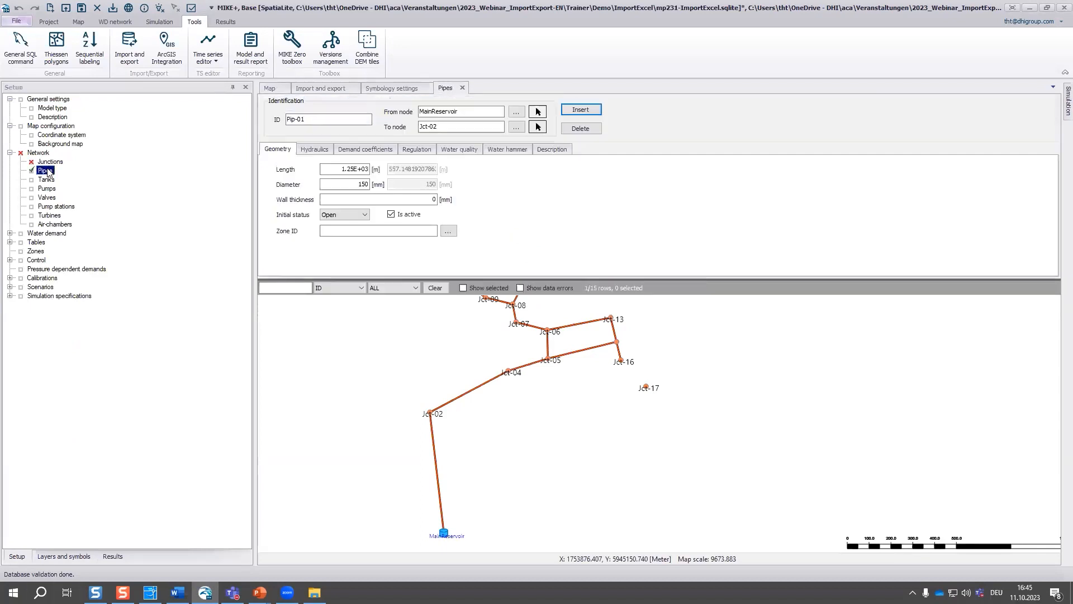
{"action": "left_click", "coordinate": [323, 302]}
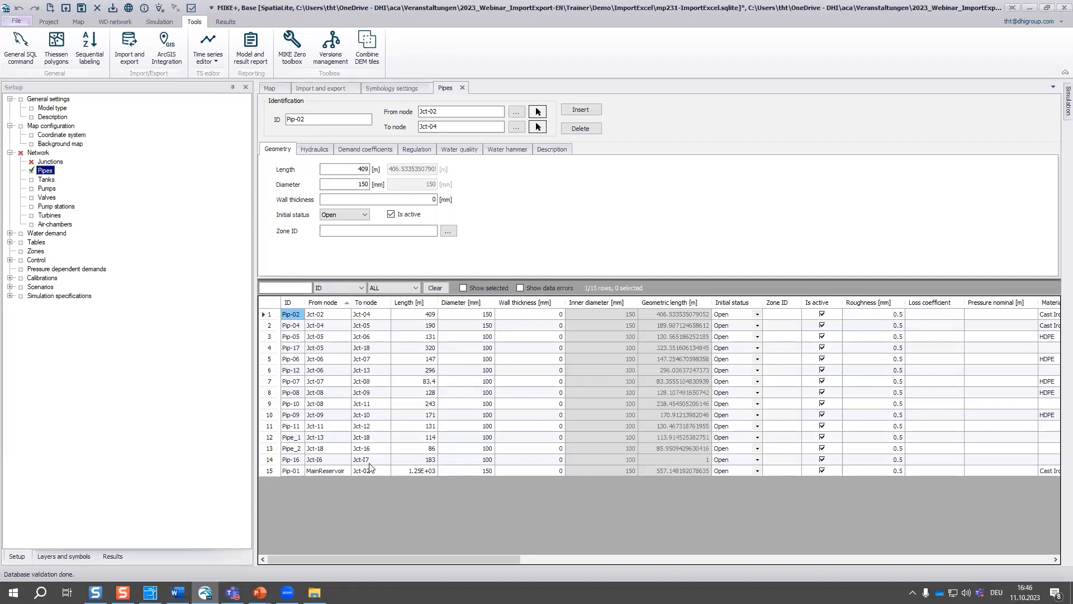
{"action": "left_click", "coordinate": [324, 462]}
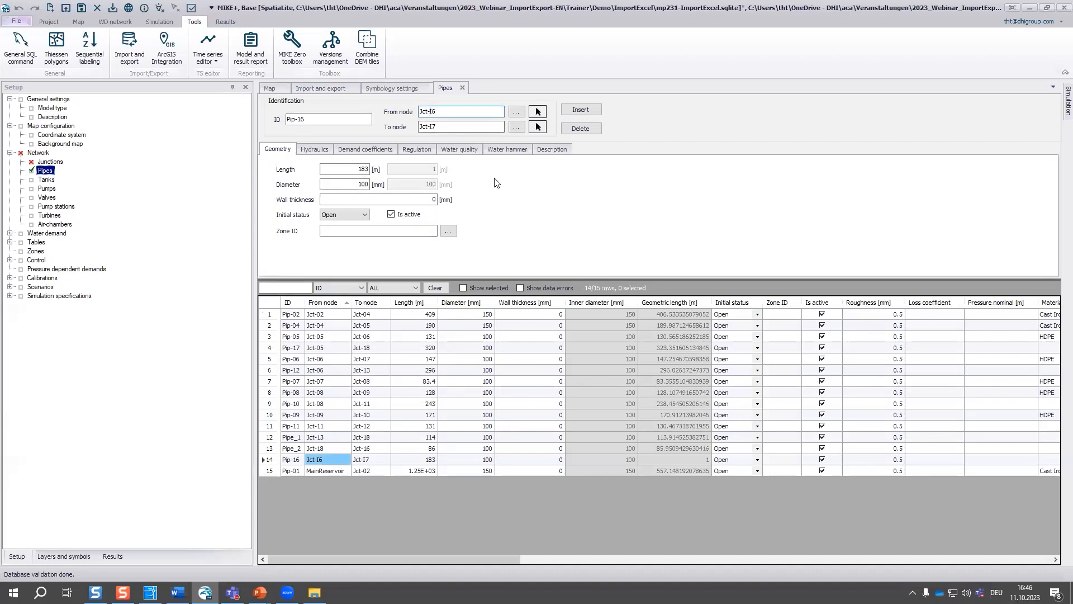
{"action": "key", "text": "Tab"}
- Select pipe Pip-16 in the table and examine its location on the map relative to the rest of the network
{"action": "left_click", "coordinate": [271, 462]}
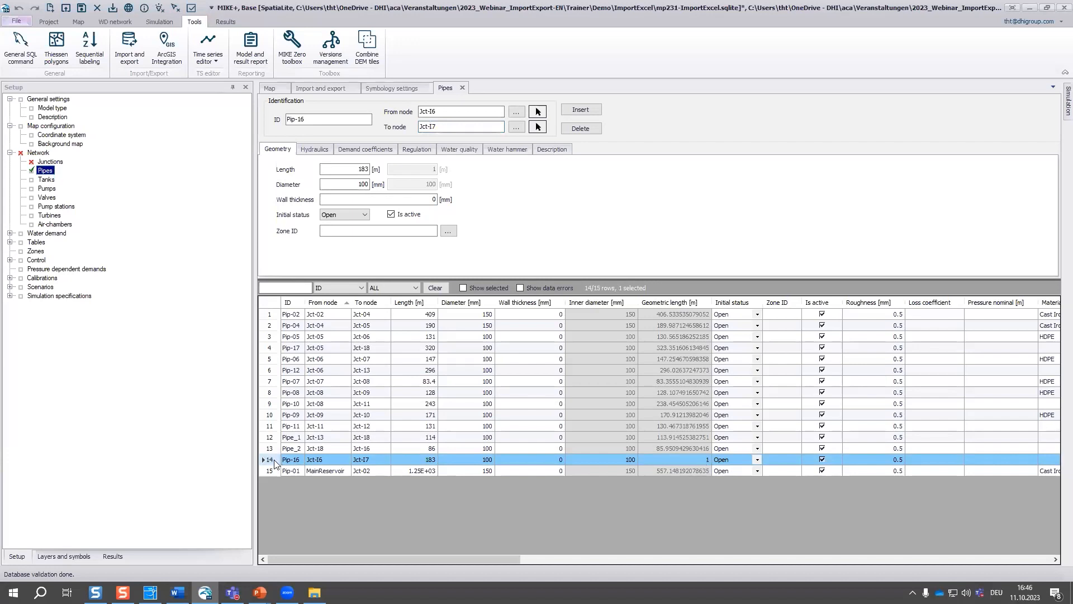
{"action": "left_click", "coordinate": [269, 89]}
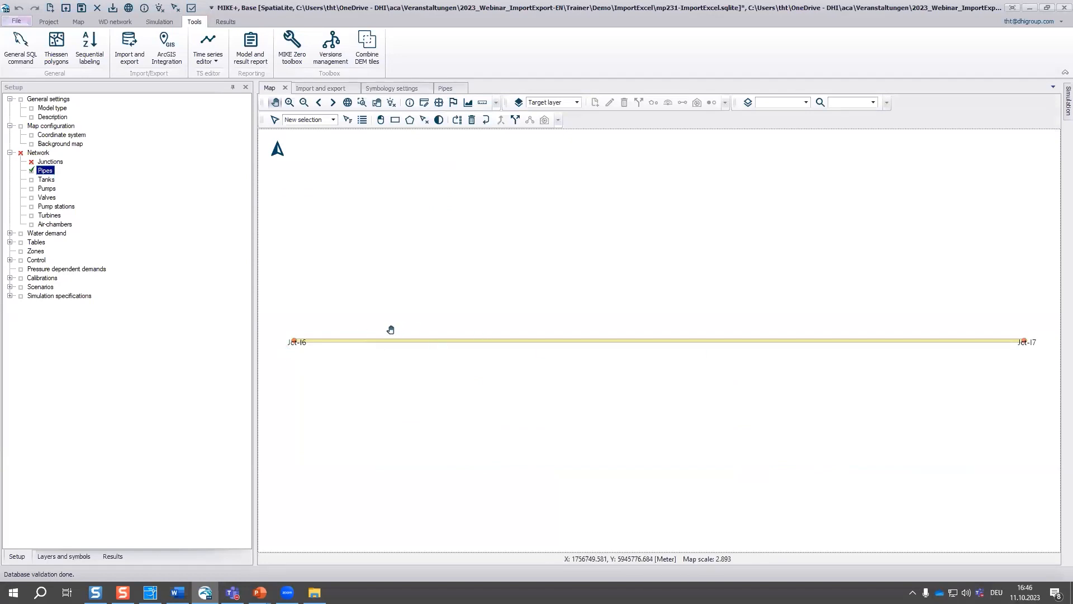
{"action": "scroll", "coordinate": [390, 329], "scroll_direction": "down", "scroll_amount": 5}
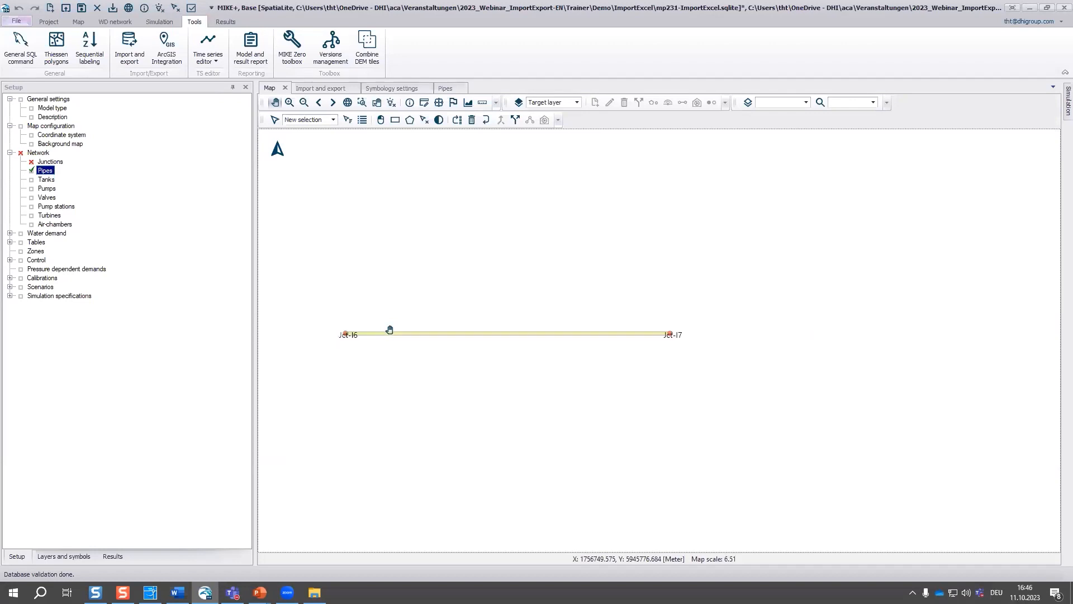
{"action": "scroll", "coordinate": [390, 330], "scroll_direction": "down", "scroll_amount": 5}
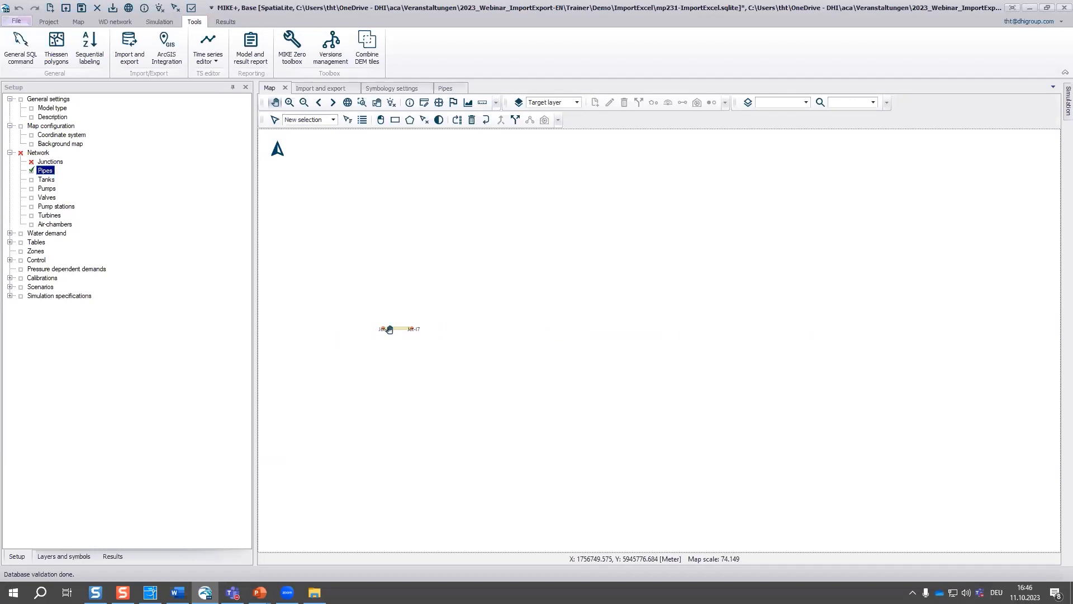
{"action": "scroll", "coordinate": [390, 329], "scroll_direction": "down", "scroll_amount": 8}
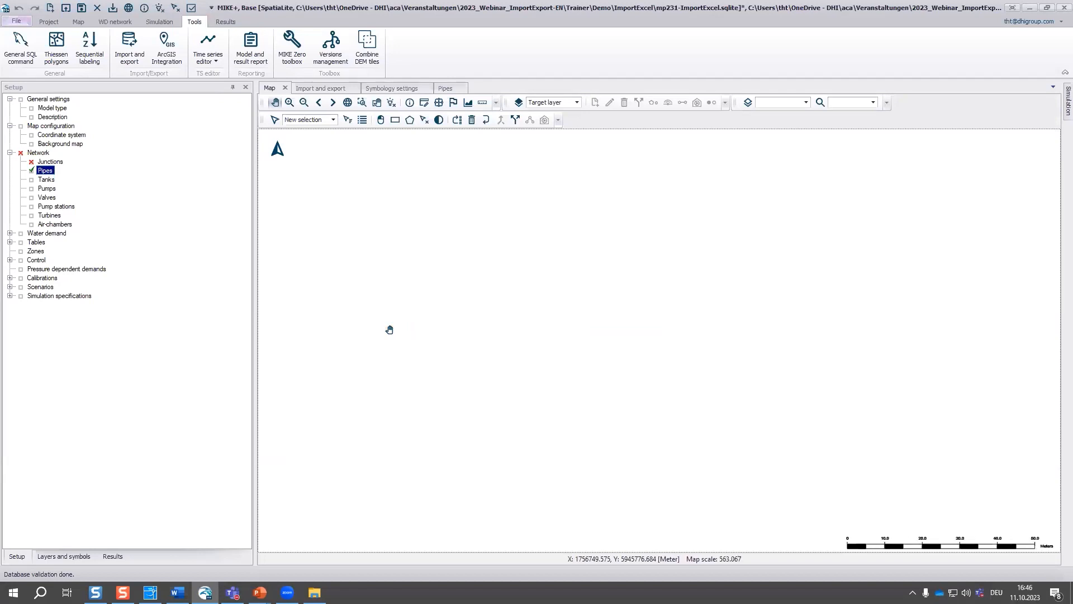
{"action": "scroll", "coordinate": [390, 330], "scroll_direction": "down", "scroll_amount": 1}
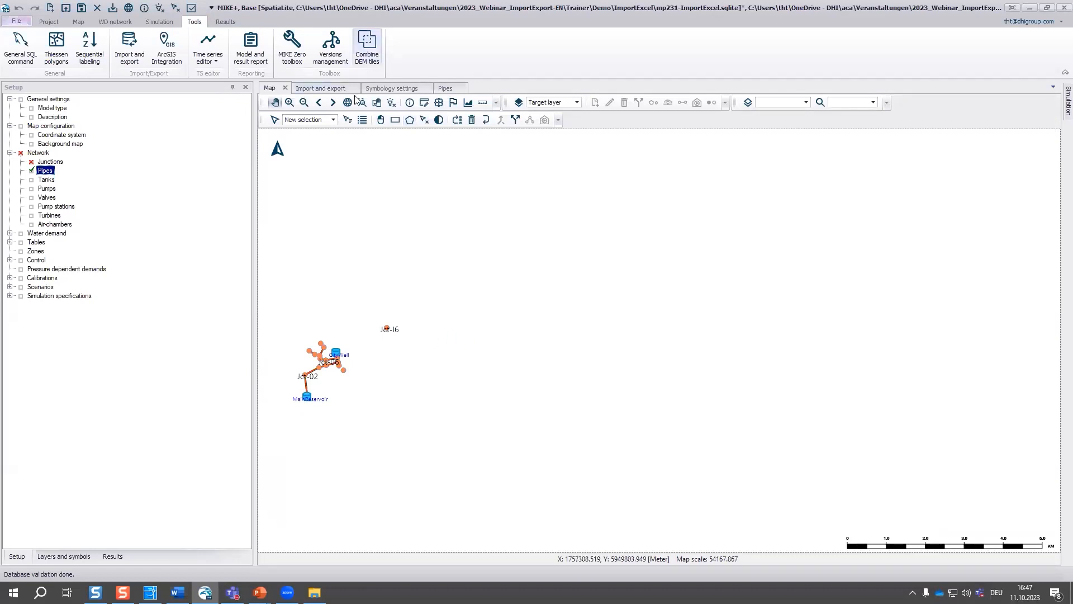
- Insert a section named Import Hydrants into the import job and move it below the Import Junctions section
{"action": "left_click", "coordinate": [333, 89]}
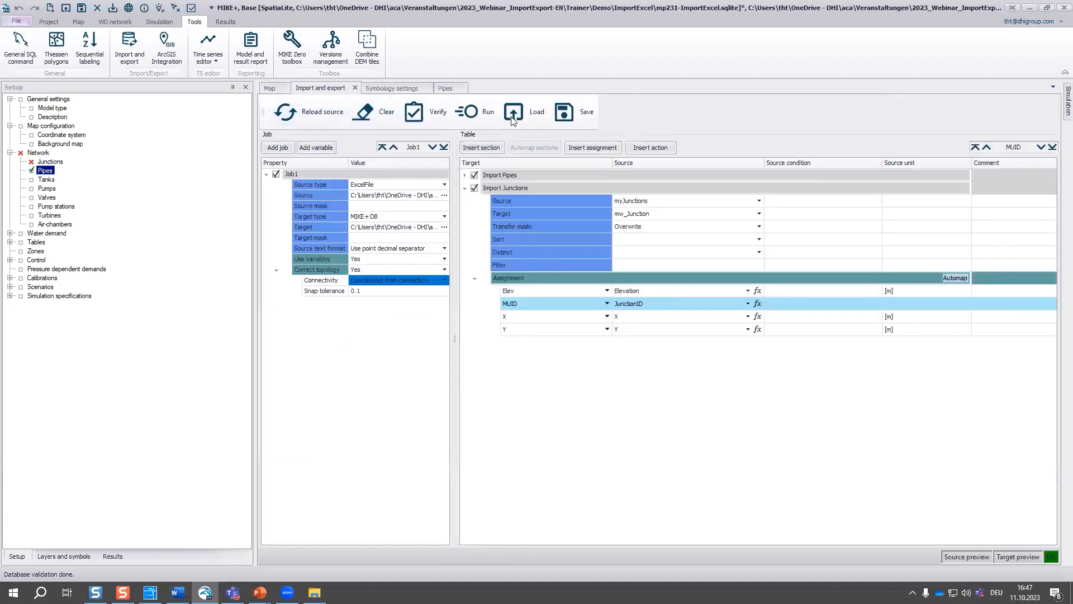
{"action": "left_click", "coordinate": [480, 148]}
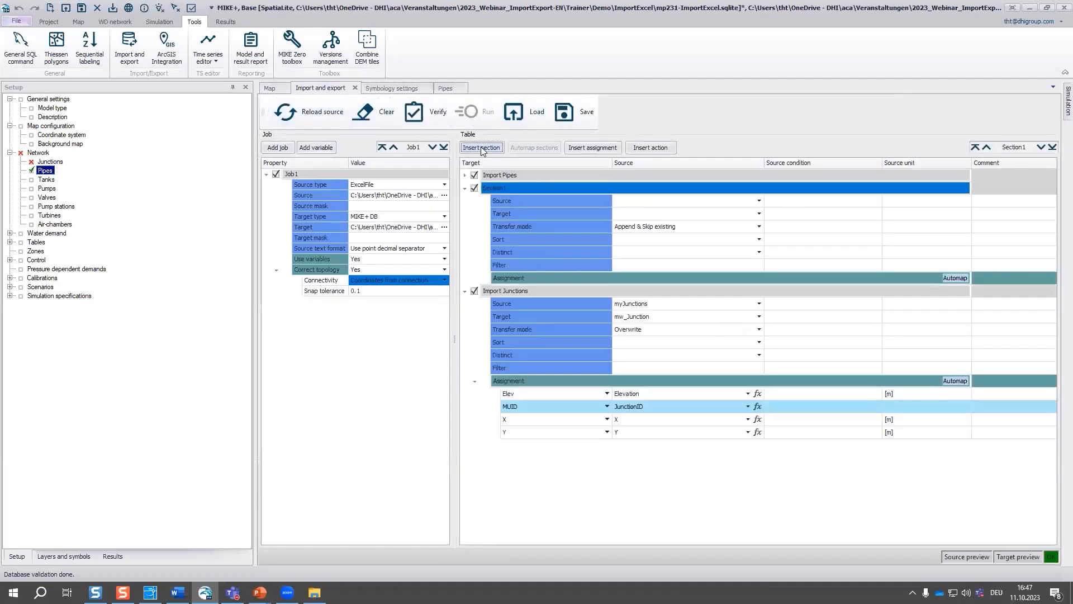
{"action": "left_click", "coordinate": [518, 192]}
{"action": "type", "text": "Im"}
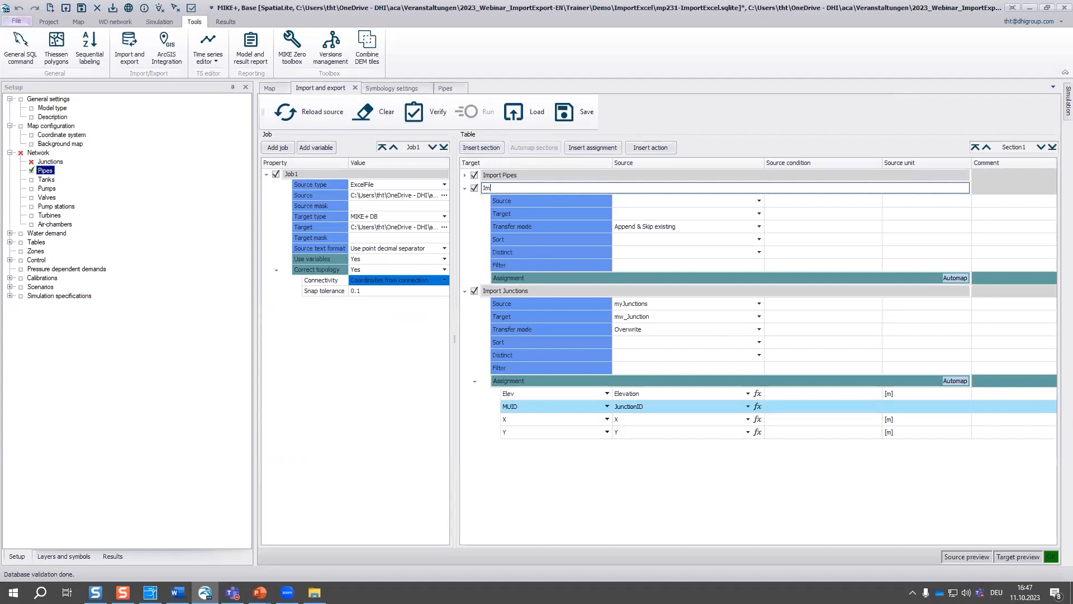
{"action": "type", "text": "port Hydrants"}
{"action": "left_click", "coordinate": [991, 193]}
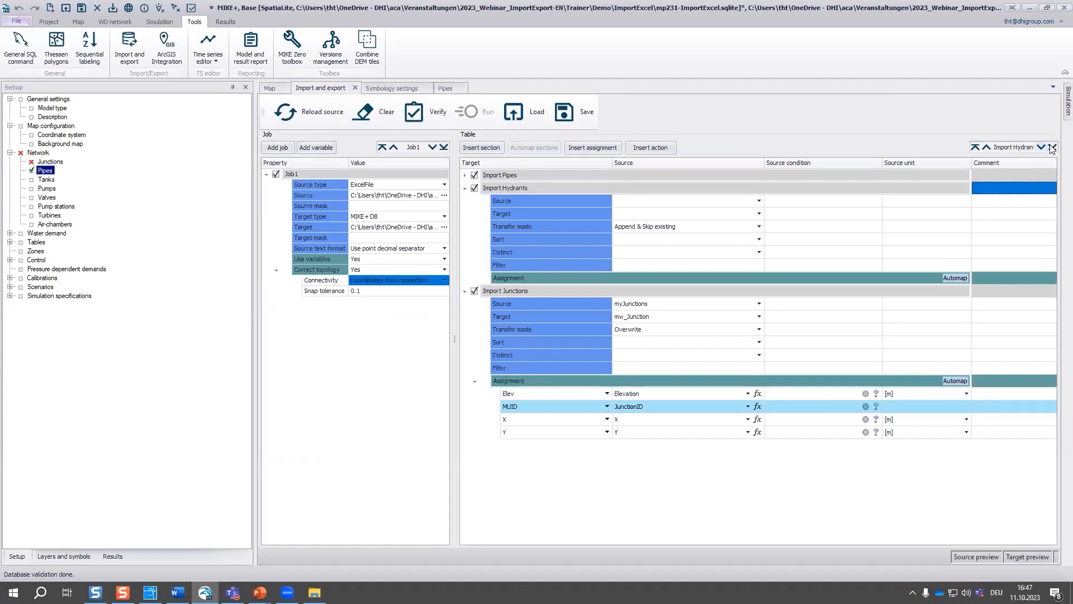
{"action": "left_click", "coordinate": [1052, 147]}
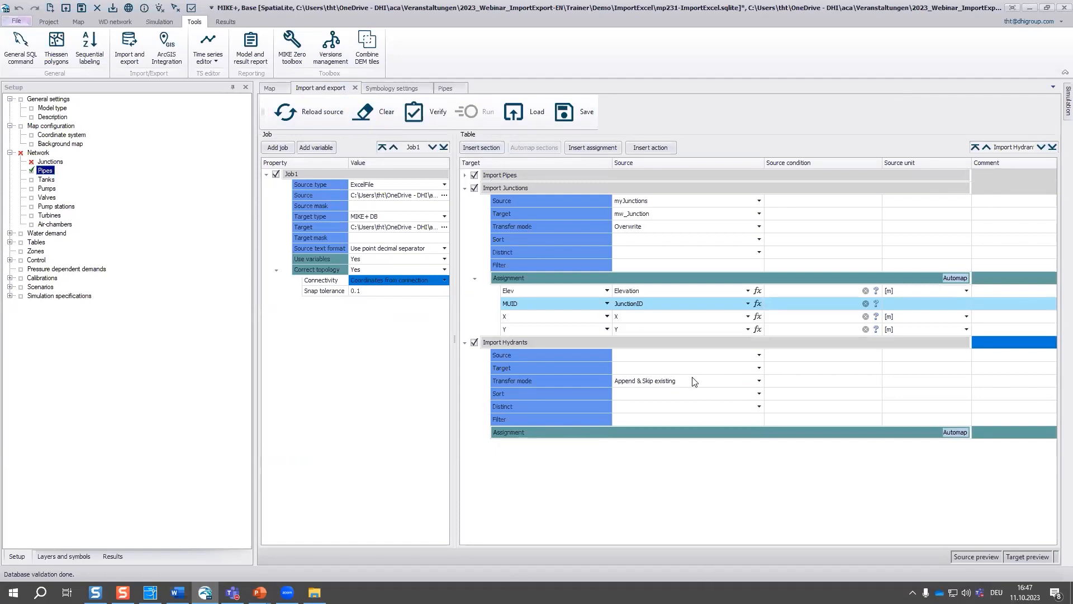
- Set the Import Hydrants section's source table to myHydrants and its target table to mw_Junction
{"action": "left_click", "coordinate": [755, 355]}
{"action": "left_click", "coordinate": [756, 356]}
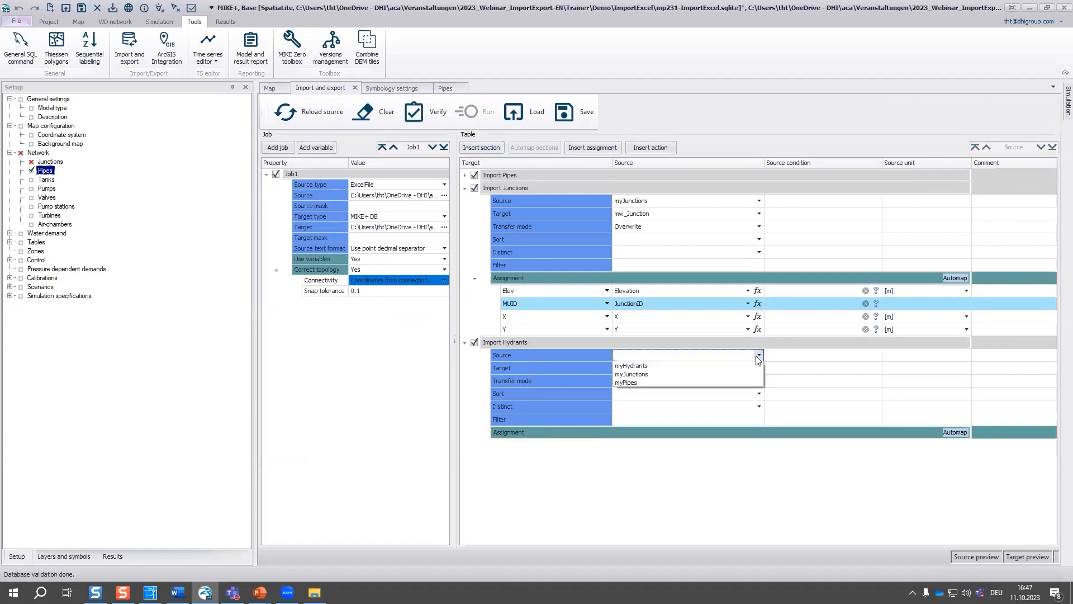
{"action": "left_click", "coordinate": [744, 365]}
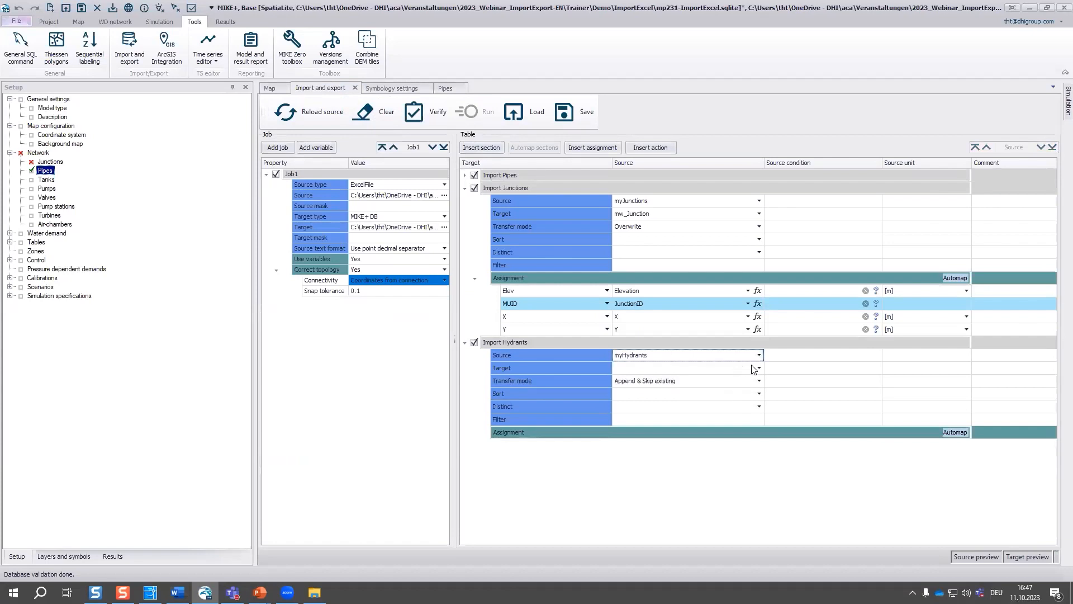
{"action": "left_click", "coordinate": [759, 368]}
{"action": "left_click", "coordinate": [759, 368]}
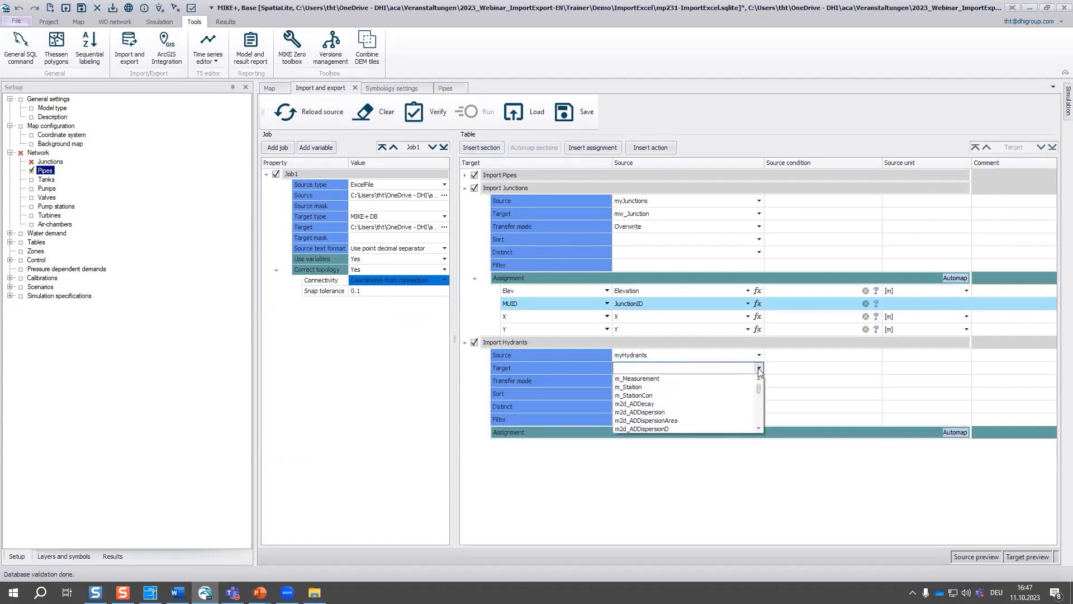
{"action": "type", "text": "mw_Junction"}
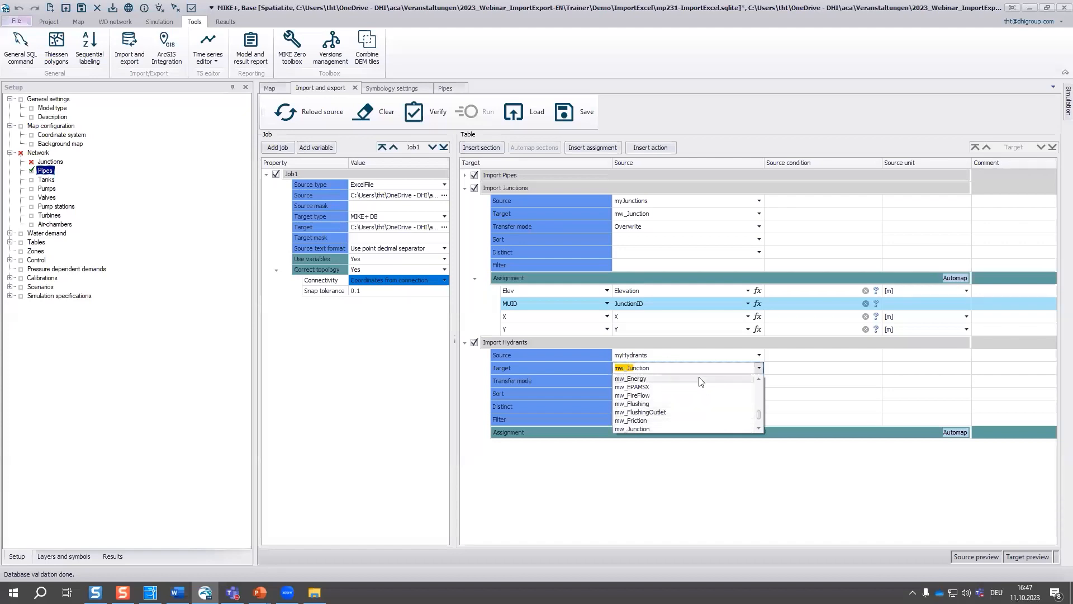
{"action": "left_click", "coordinate": [692, 366]}
{"action": "left_click", "coordinate": [703, 458]}
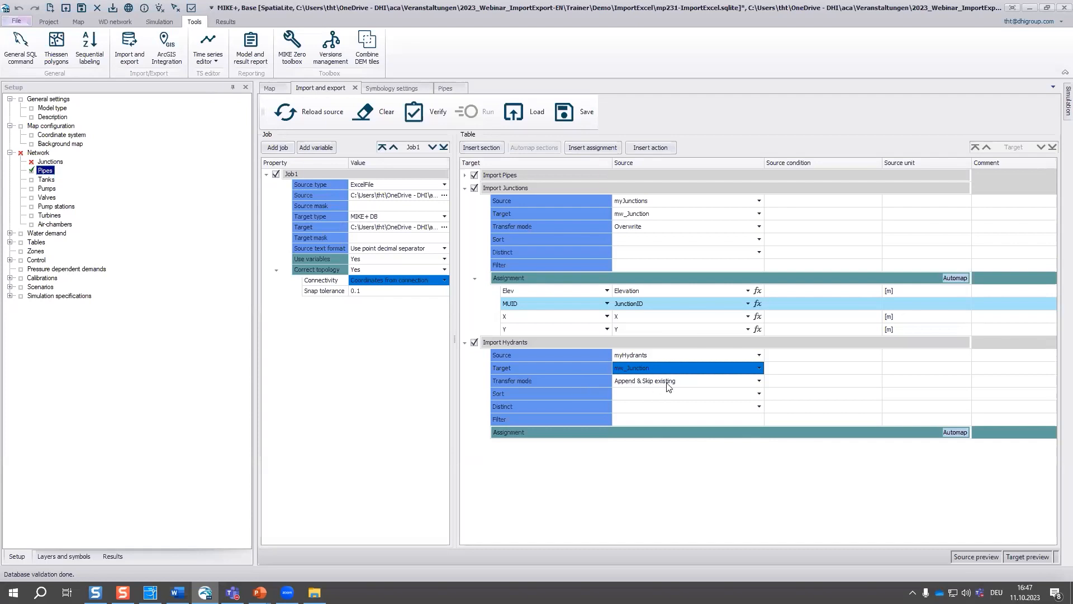
- Automap the hydrant attributes, assign the HydrantID column to MUID, and remove the Size assignment
{"action": "left_click", "coordinate": [953, 434]}
{"action": "left_click", "coordinate": [607, 446]}
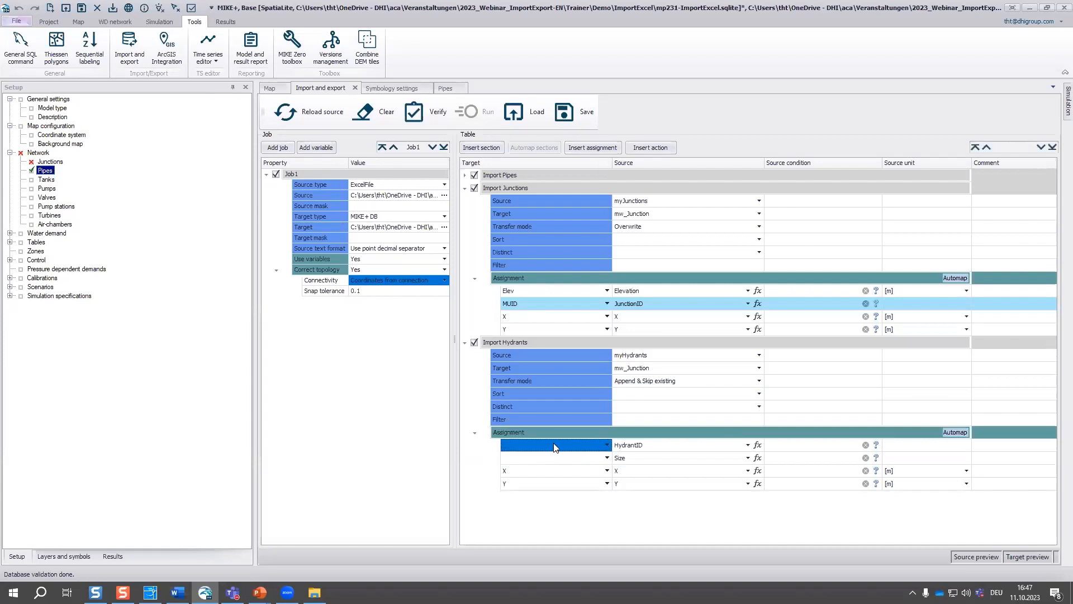
{"action": "type", "text": "m"}
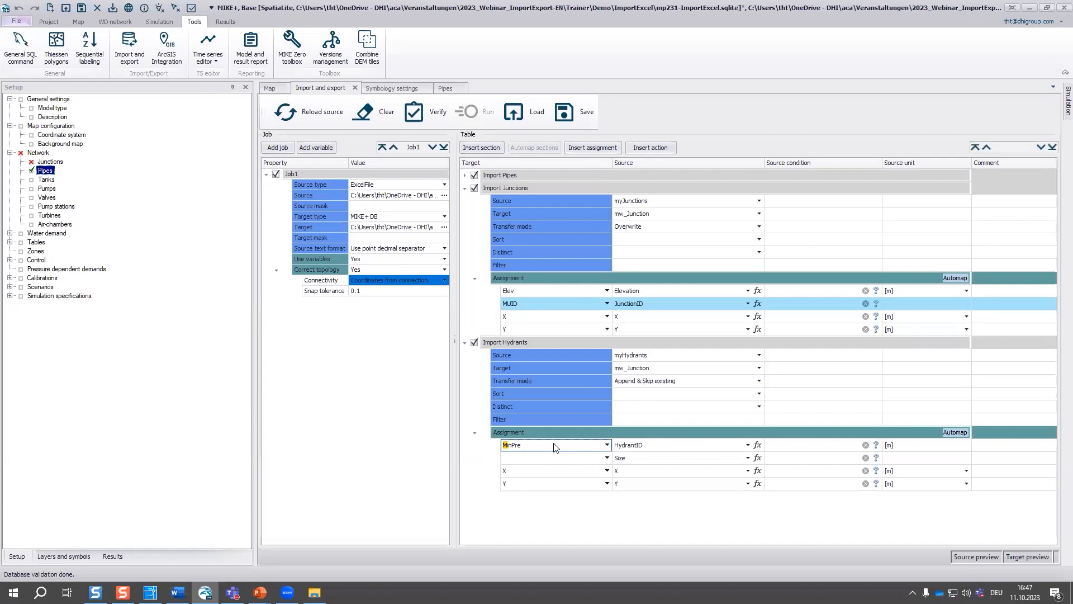
{"action": "type", "text": "uid"}
{"action": "right_click", "coordinate": [520, 461]}
{"action": "left_click", "coordinate": [555, 469]}
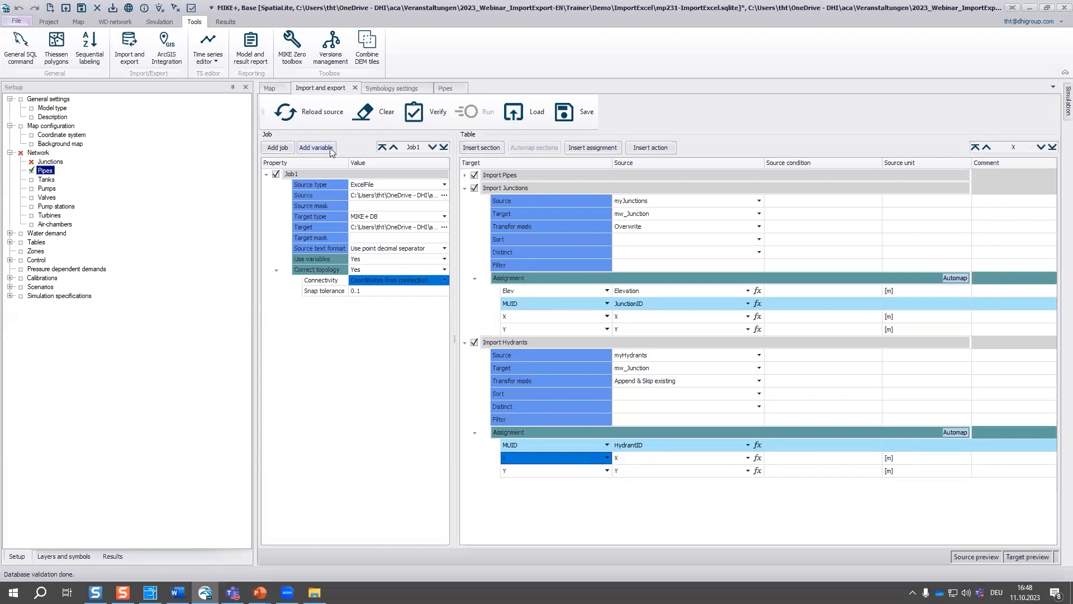
- Verify and run the import job, and check the imported hydrants on the map
{"action": "left_click", "coordinate": [414, 112]}
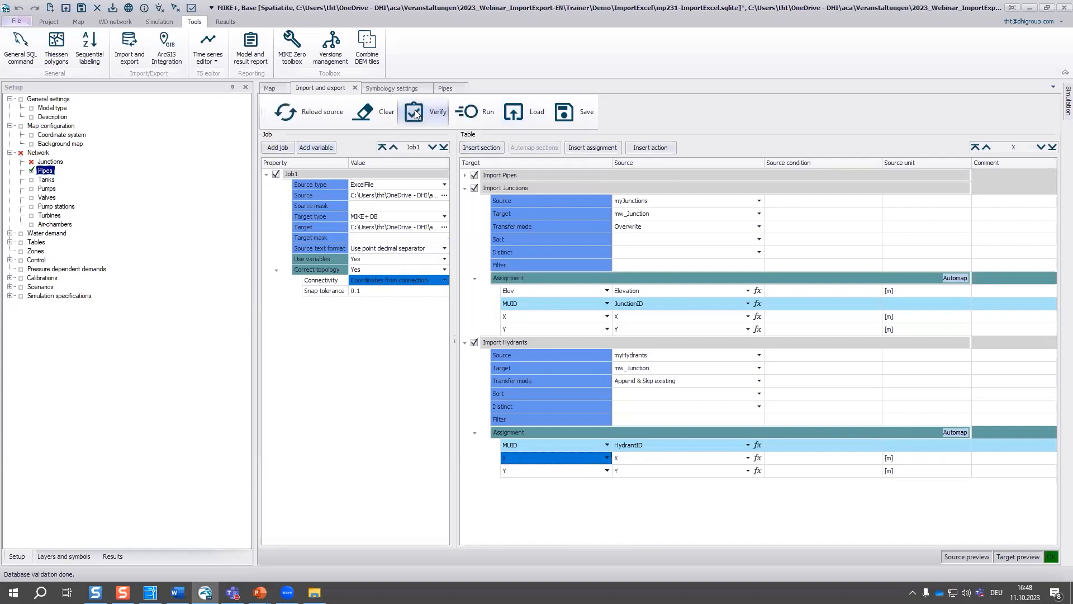
{"action": "left_click", "coordinate": [469, 111]}
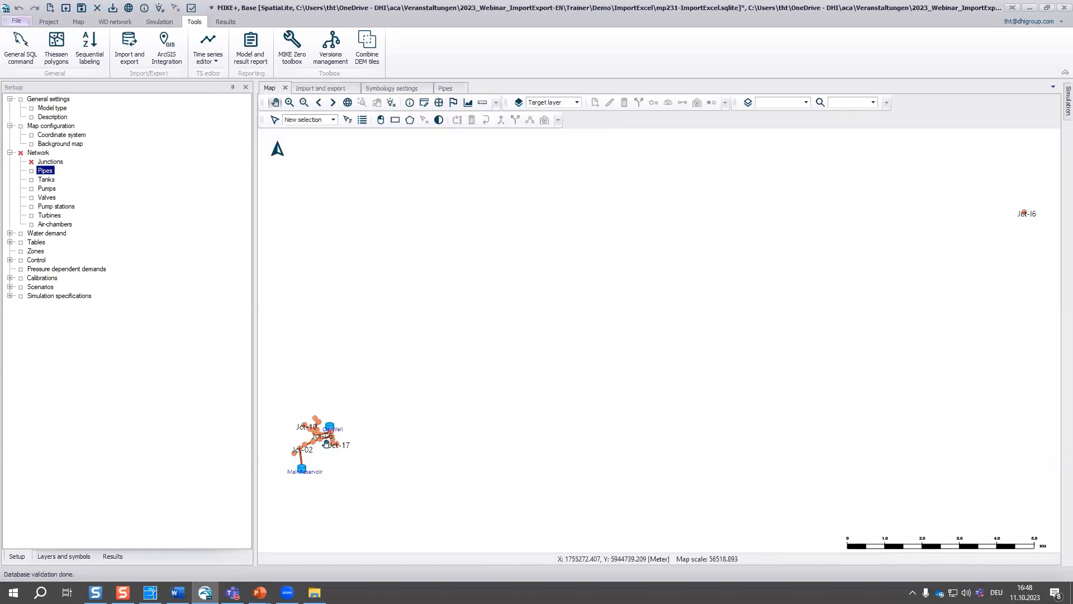
{"action": "scroll", "coordinate": [326, 443], "scroll_direction": "up", "scroll_amount": 3}
{"action": "scroll", "coordinate": [326, 443], "scroll_direction": "up", "scroll_amount": 3}
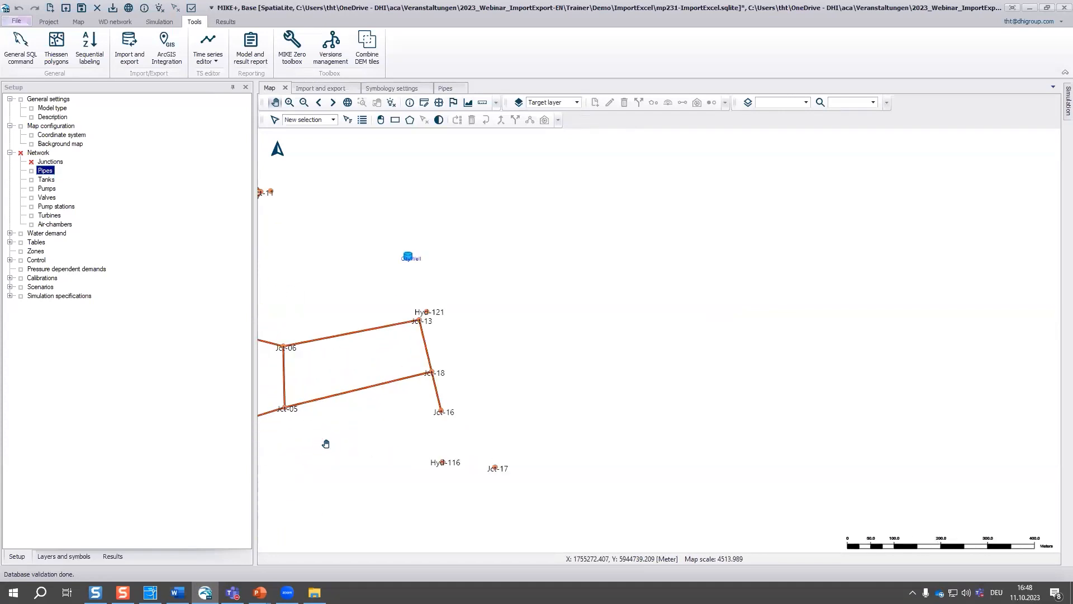
{"action": "scroll", "coordinate": [326, 443], "scroll_direction": "down", "scroll_amount": 3}
{"action": "scroll", "coordinate": [326, 443], "scroll_direction": "up", "scroll_amount": 3}
{"action": "left_click_drag", "start_coordinate": [343, 361], "coordinate": [701, 324]}
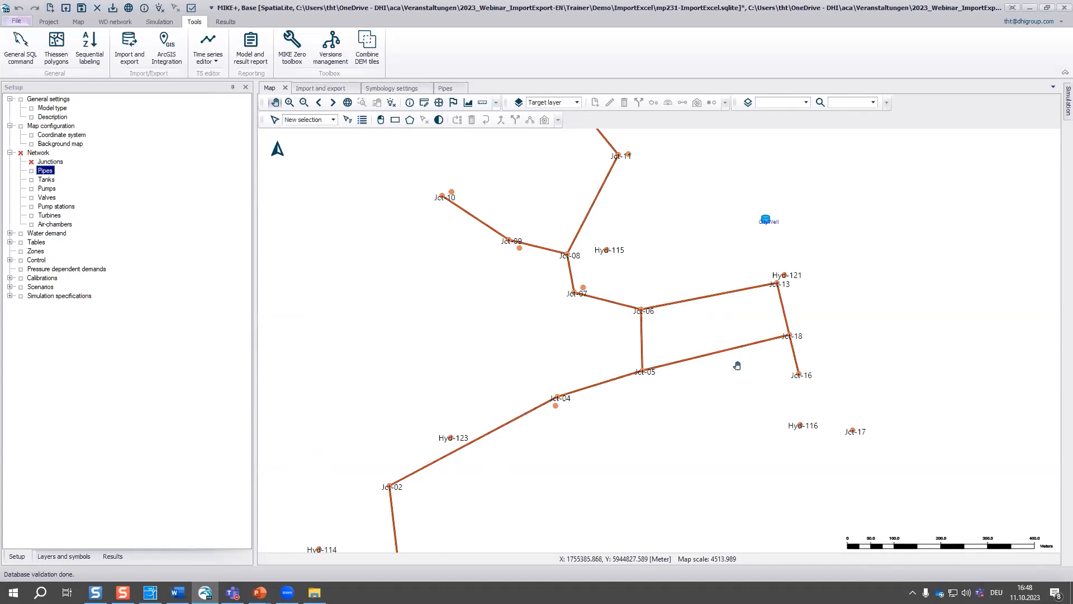
- Sort the pipes by from node and set pipe Pip-16's from node to Jct-16
{"action": "scroll", "coordinate": [737, 365], "scroll_direction": "down", "scroll_amount": 2}
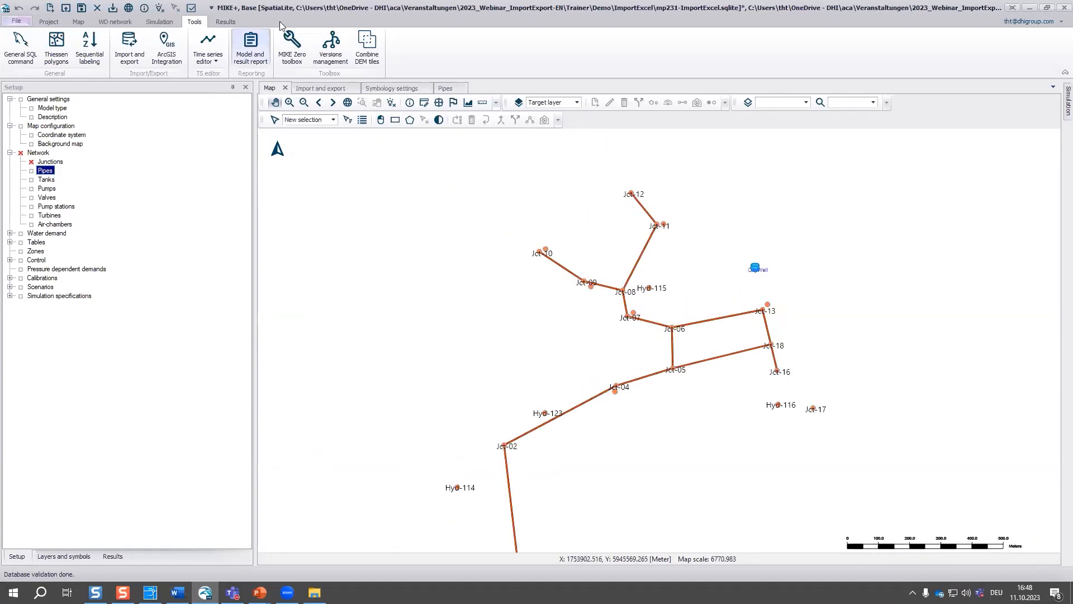
{"action": "left_click", "coordinate": [446, 88]}
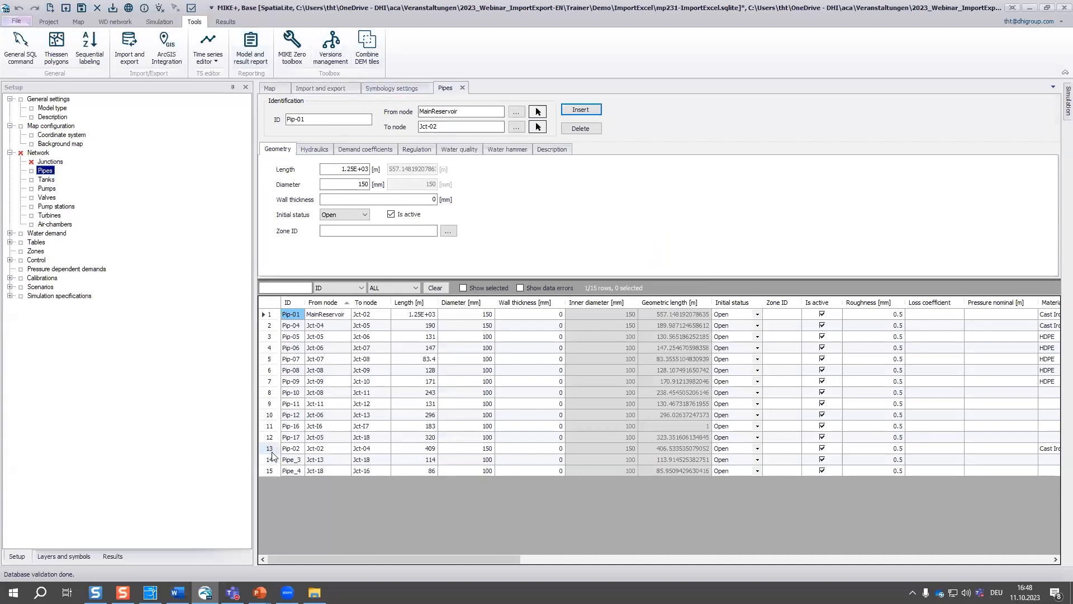
{"action": "left_click", "coordinate": [329, 302]}
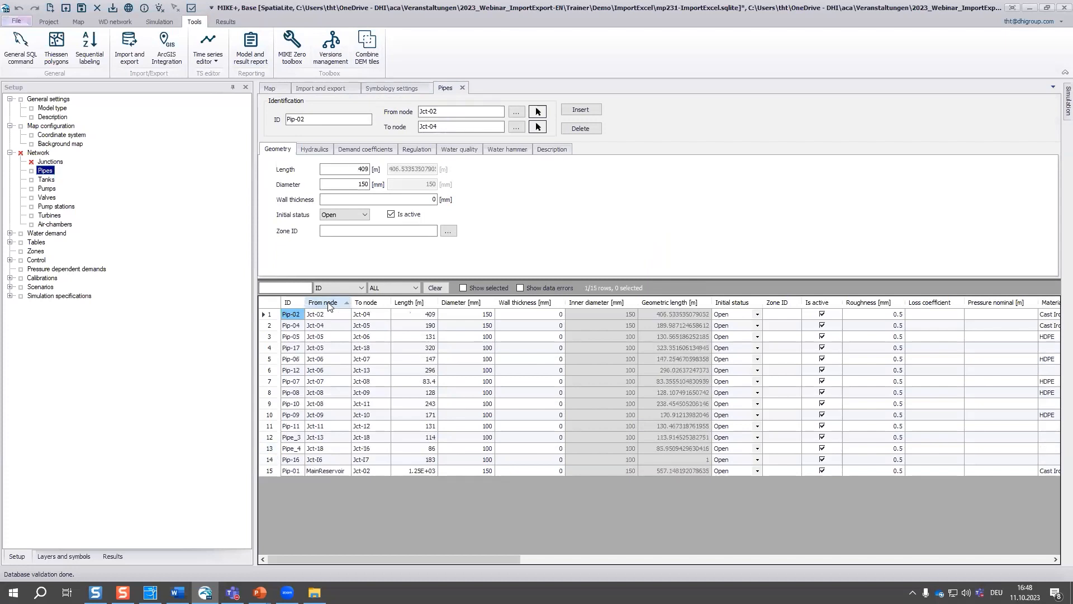
{"action": "left_click", "coordinate": [266, 459]}
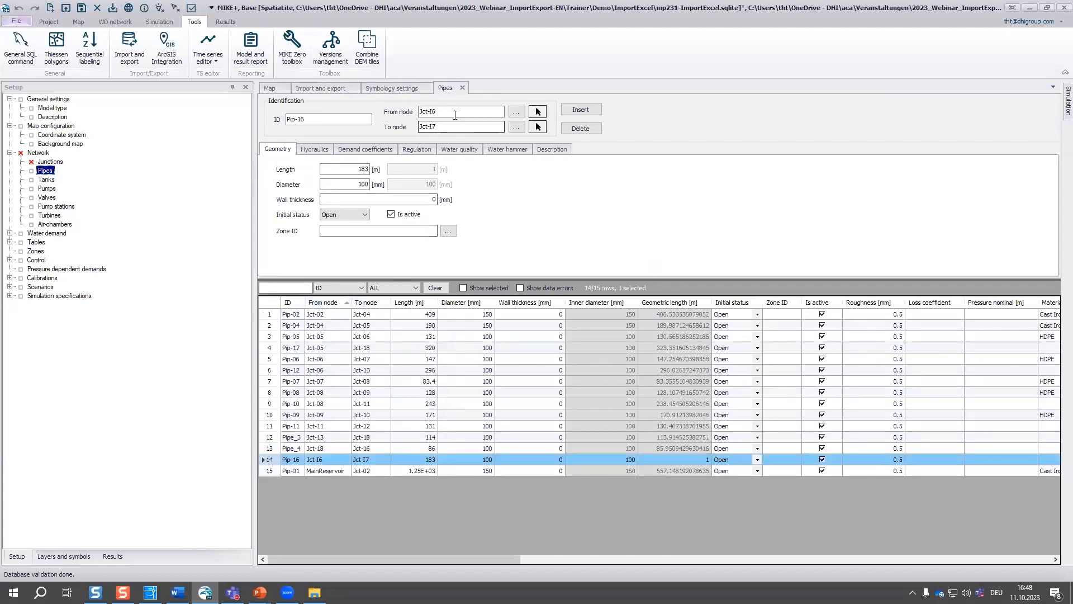
{"action": "left_click", "coordinate": [517, 112]}
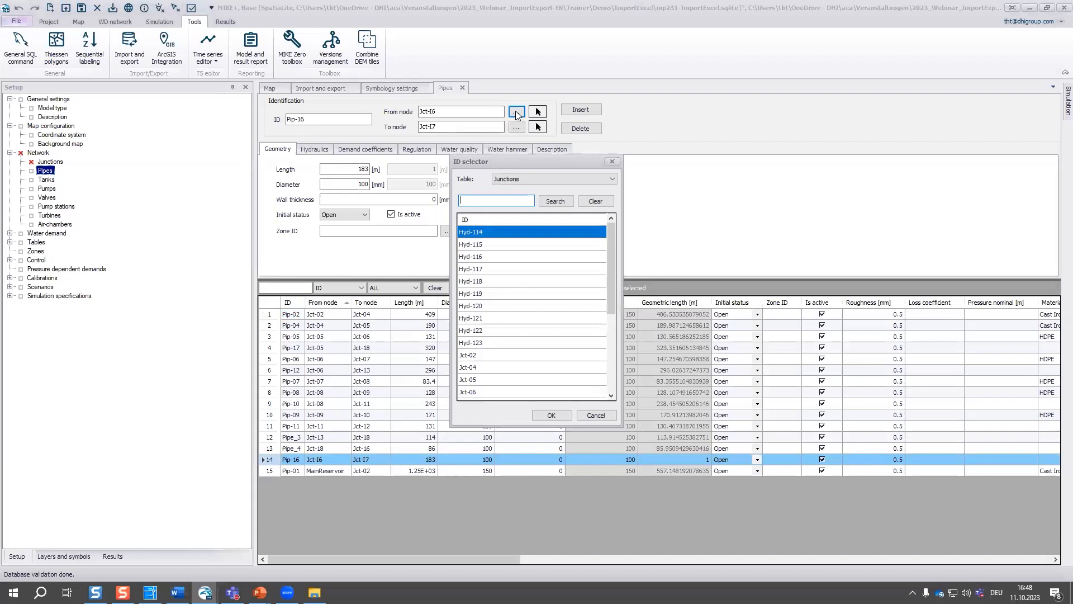
{"action": "left_click_drag", "start_coordinate": [610, 285], "coordinate": [607, 343]}
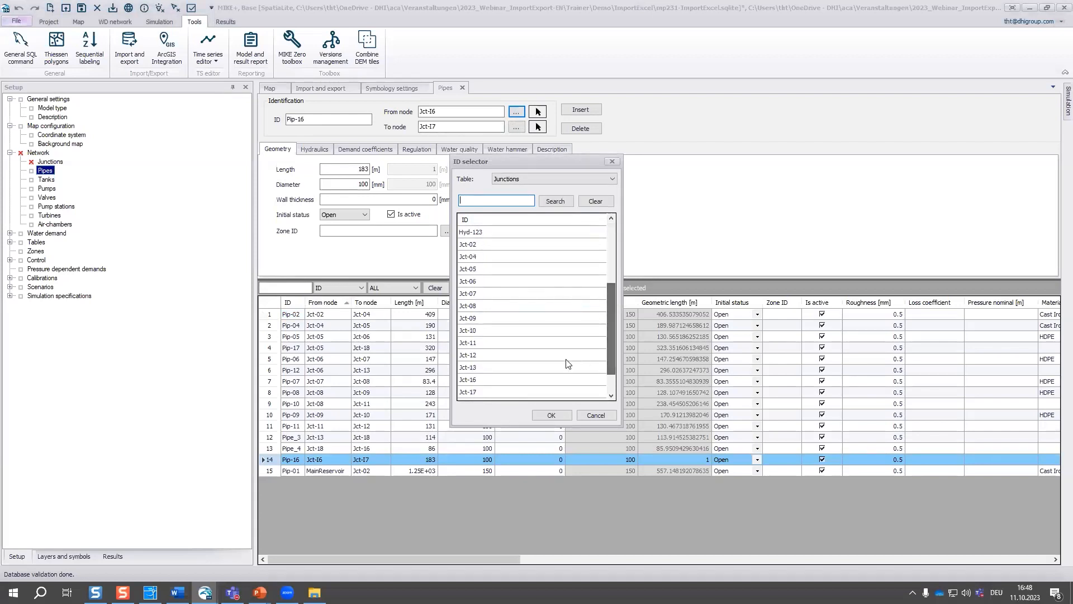
{"action": "left_click", "coordinate": [548, 379]}
{"action": "left_click", "coordinate": [561, 416]}
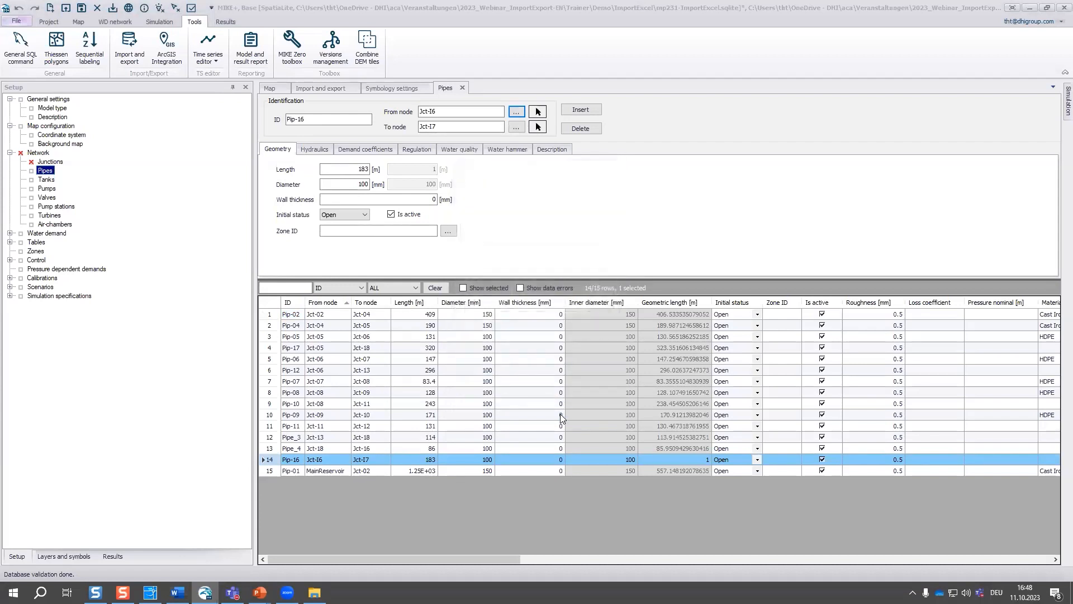
- Set pipe Pip-16's to node to Jct-17 and check the reconnected pipe on the map
{"action": "left_click", "coordinate": [516, 128]}
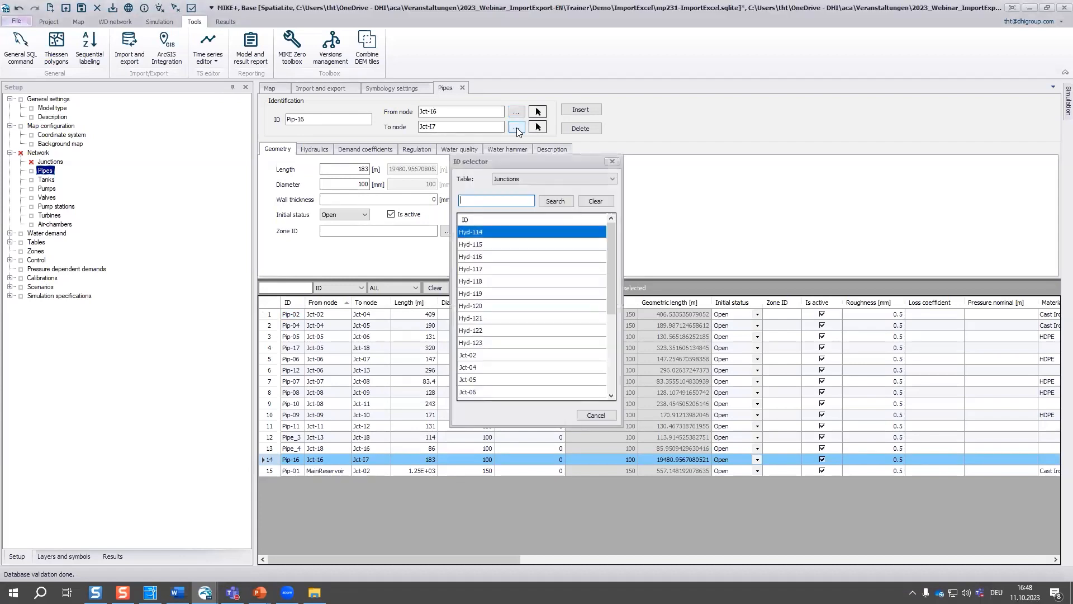
{"action": "left_click_drag", "start_coordinate": [612, 317], "coordinate": [576, 386]}
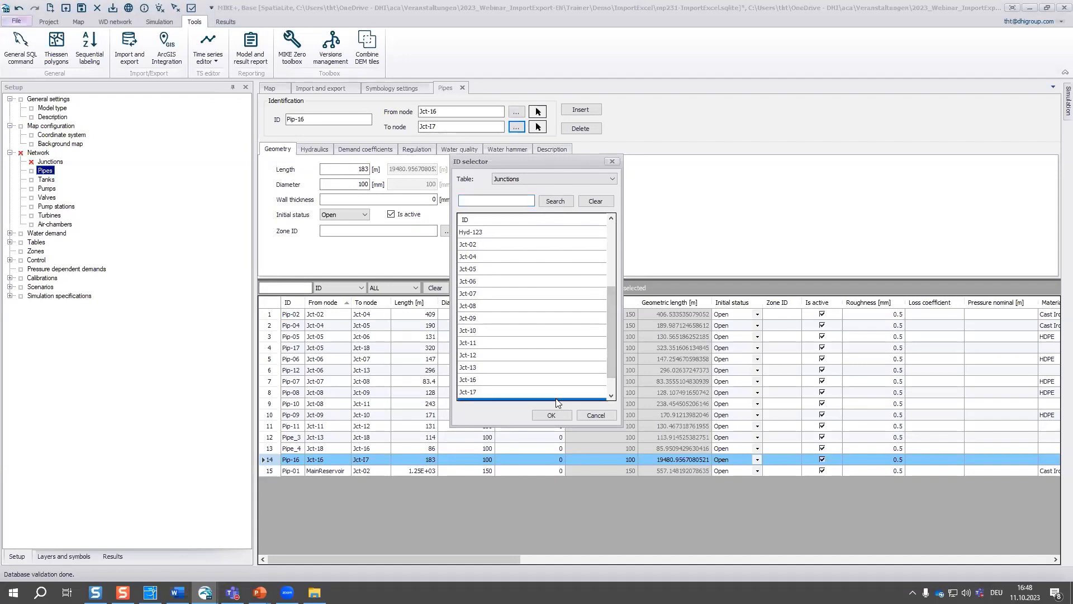
{"action": "left_click", "coordinate": [553, 393]}
{"action": "left_click", "coordinate": [556, 418]}
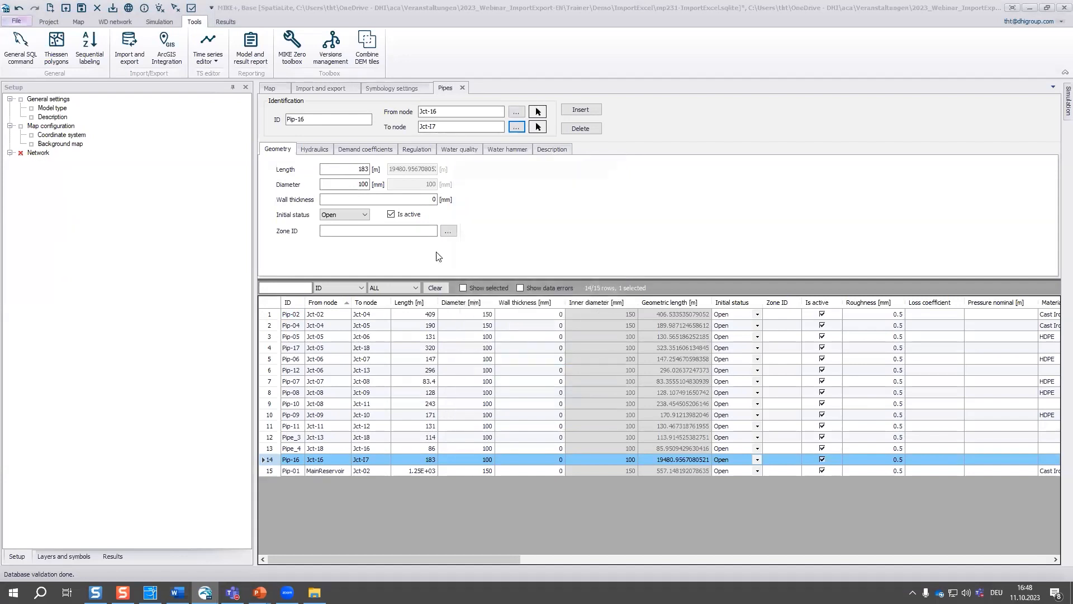
{"action": "left_click", "coordinate": [270, 89]}
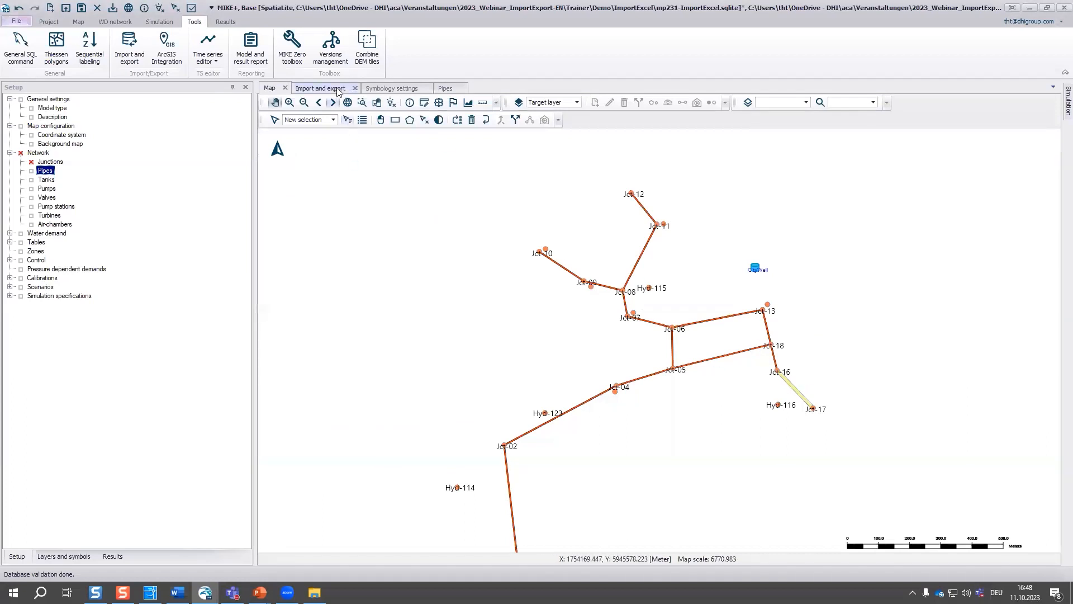
- Delete the misnamed junctions Jct-I6 and Jct-I7 from the junctions table
{"action": "left_click", "coordinate": [47, 162]}
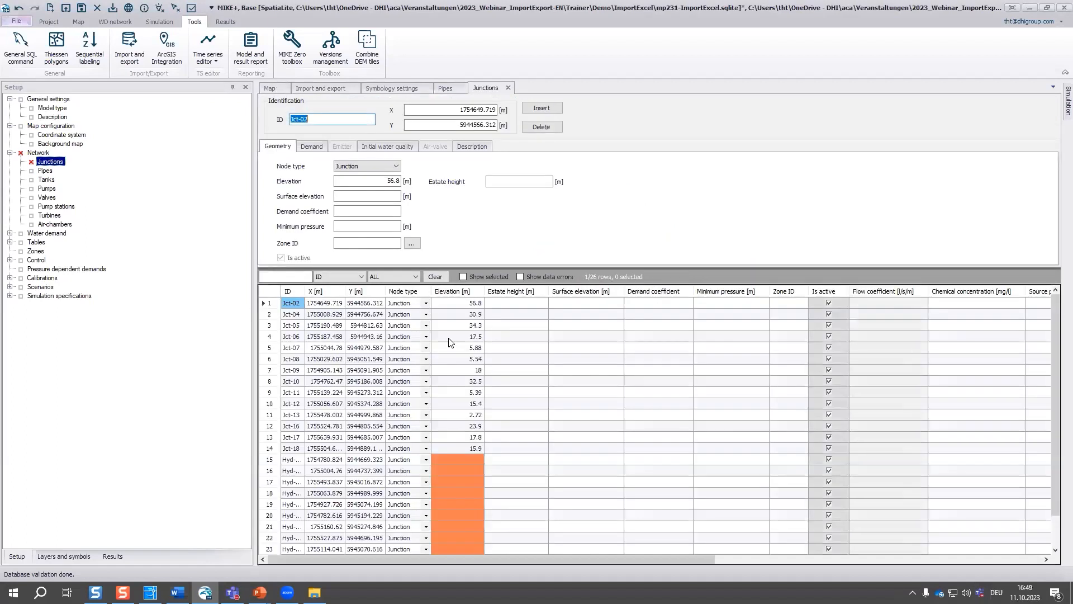
{"action": "scroll", "coordinate": [449, 341], "scroll_direction": "down", "scroll_amount": 1}
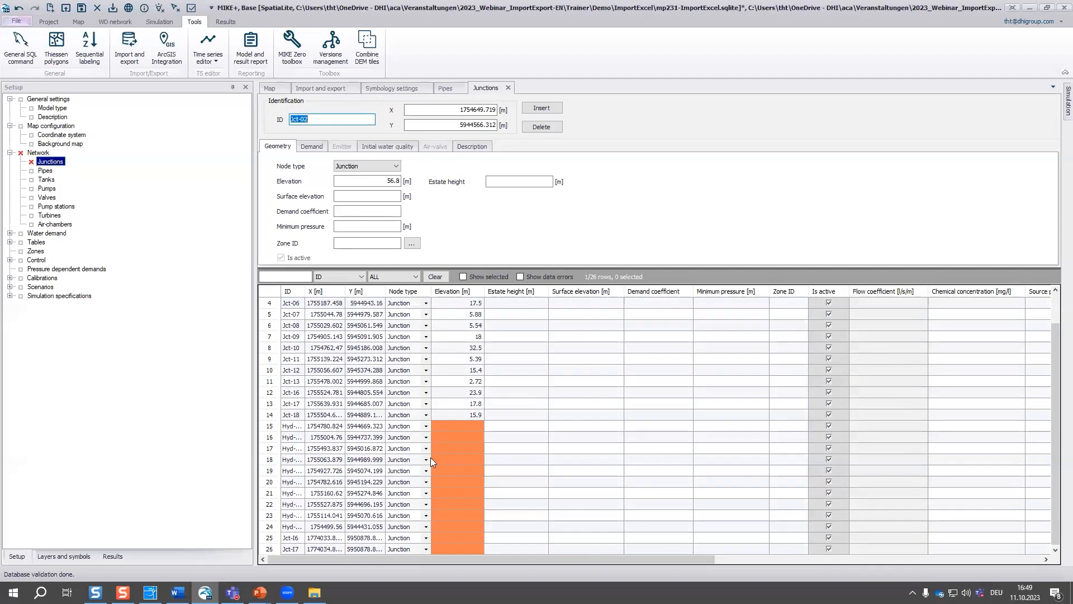
{"action": "left_click_drag", "start_coordinate": [269, 538], "coordinate": [270, 550]}
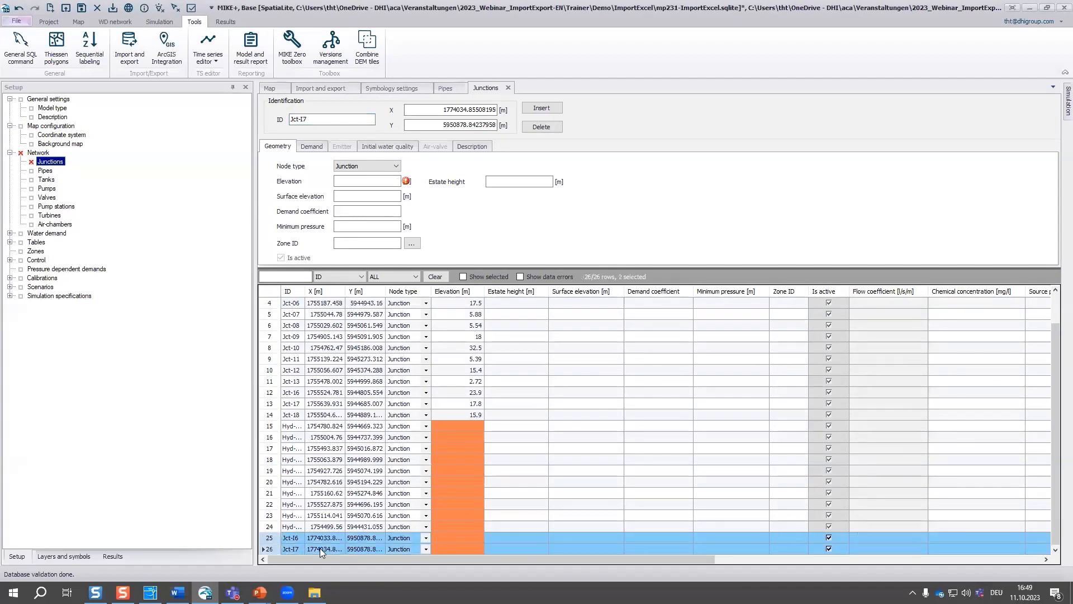
{"action": "left_click", "coordinate": [533, 127]}
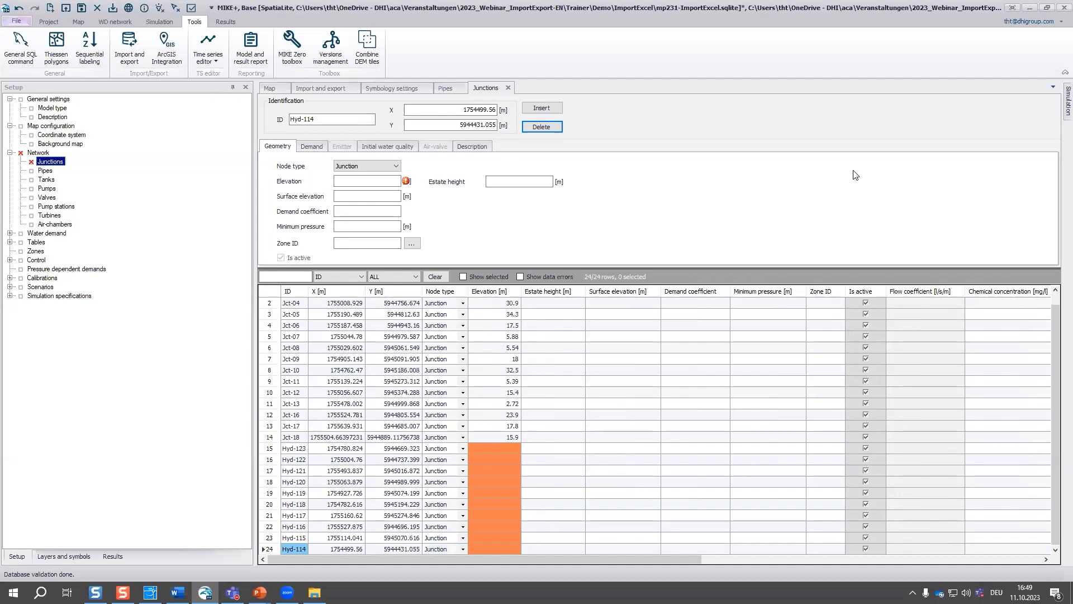
- Open the mp231-Export-WD-CAD project from the Demo/ExportCAD folder without saving the current project
{"action": "key", "text": "alt+Tab"}
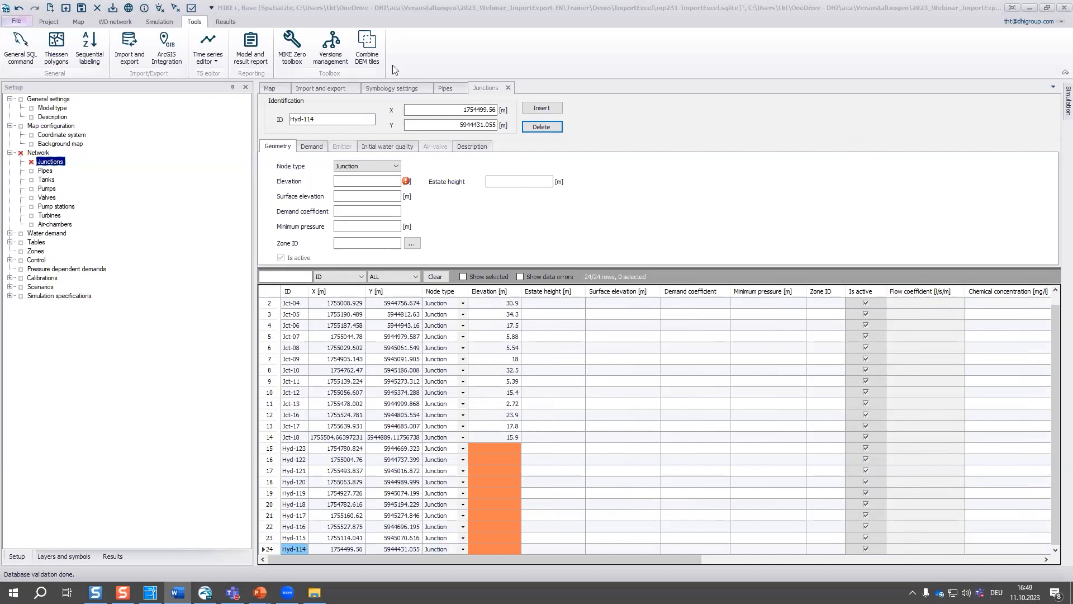
{"action": "left_click", "coordinate": [13, 21]}
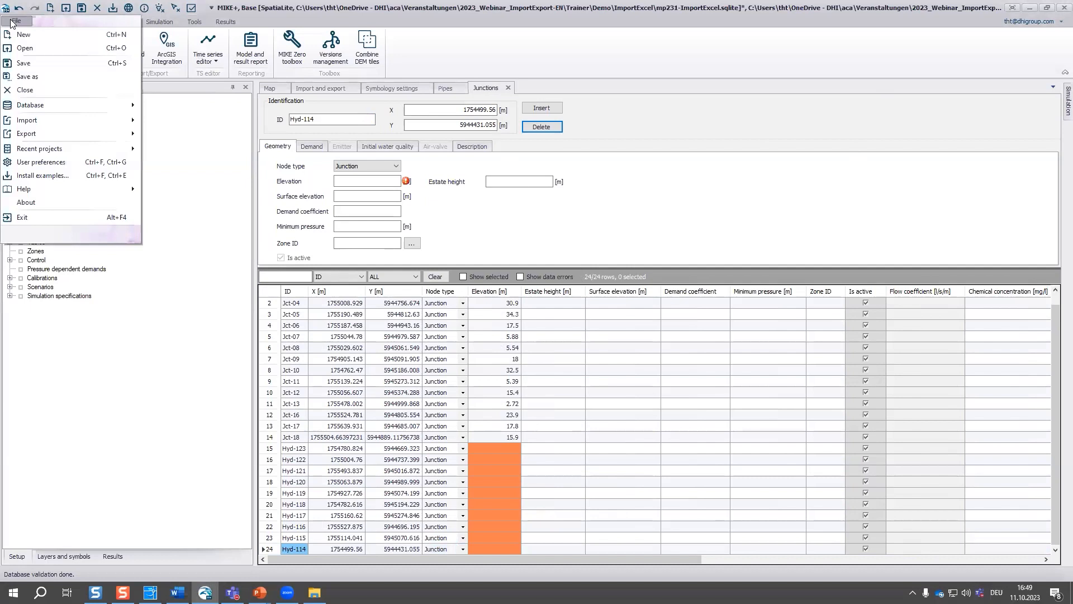
{"action": "left_click", "coordinate": [25, 51]}
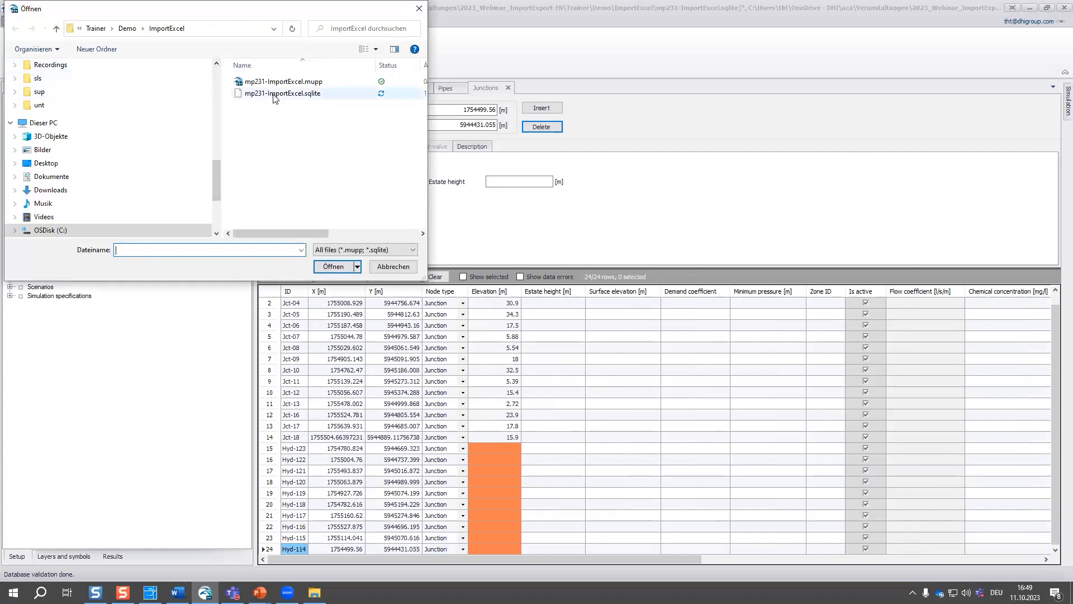
{"action": "left_click", "coordinate": [132, 28]}
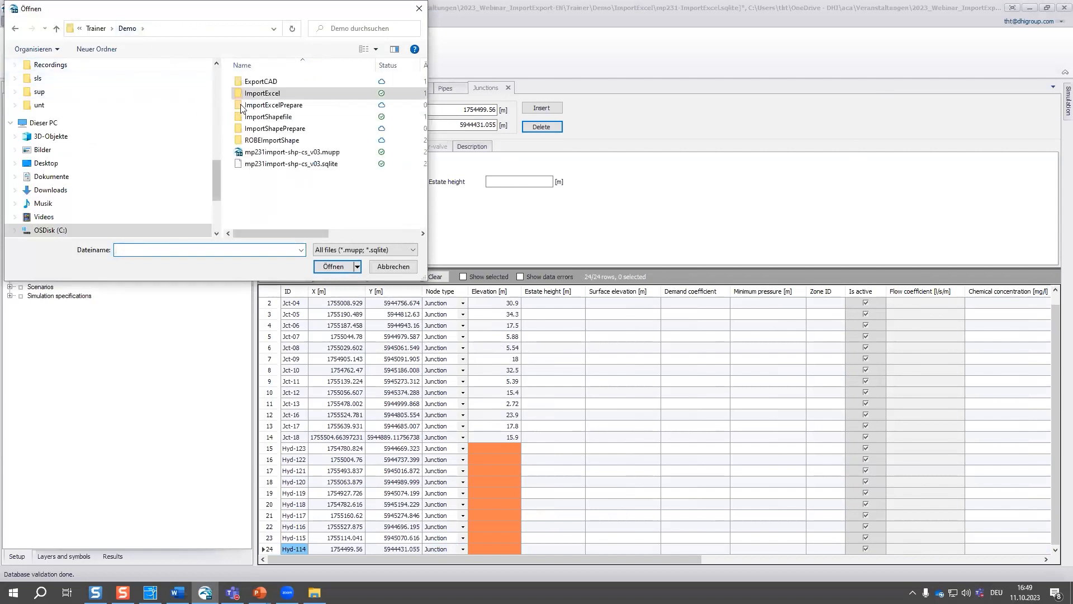
{"action": "left_click", "coordinate": [245, 83]}
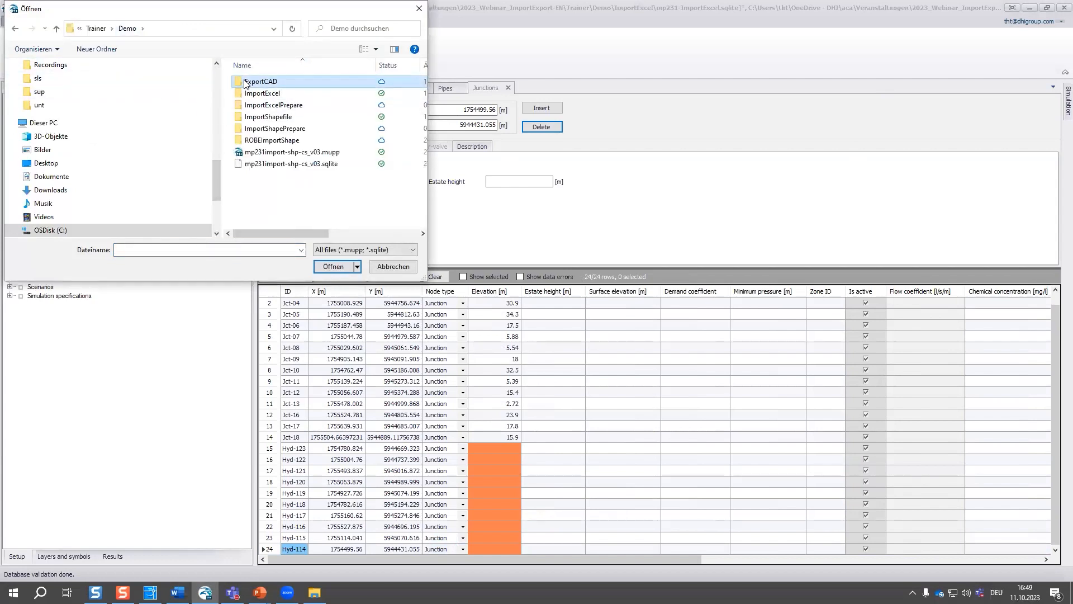
{"action": "double_click", "coordinate": [244, 83]}
{"action": "left_click", "coordinate": [244, 83]}
{"action": "left_click", "coordinate": [321, 263]}
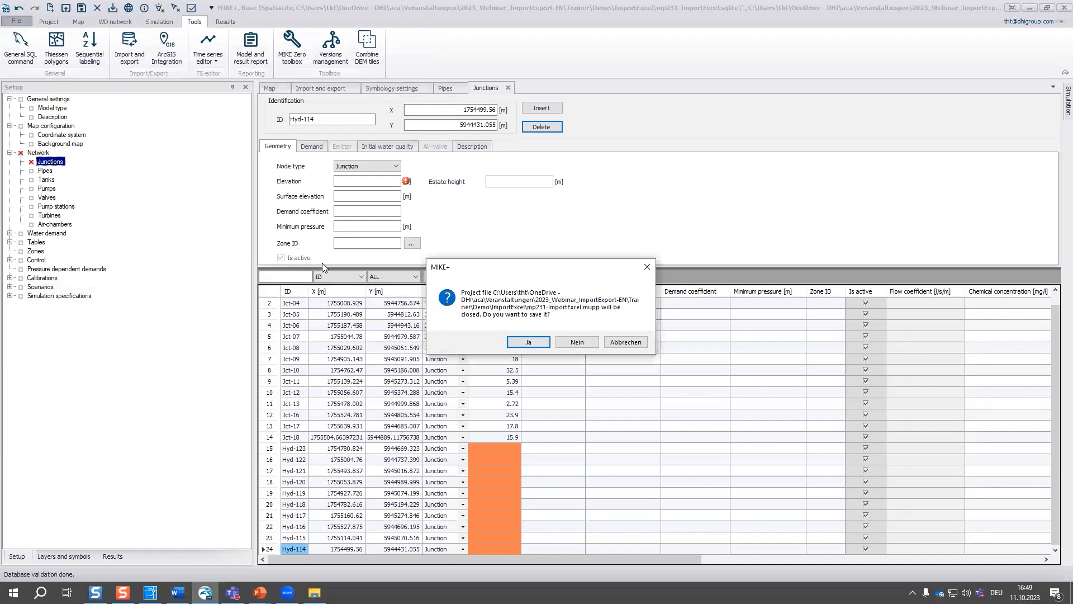
{"action": "left_click", "coordinate": [577, 342]}
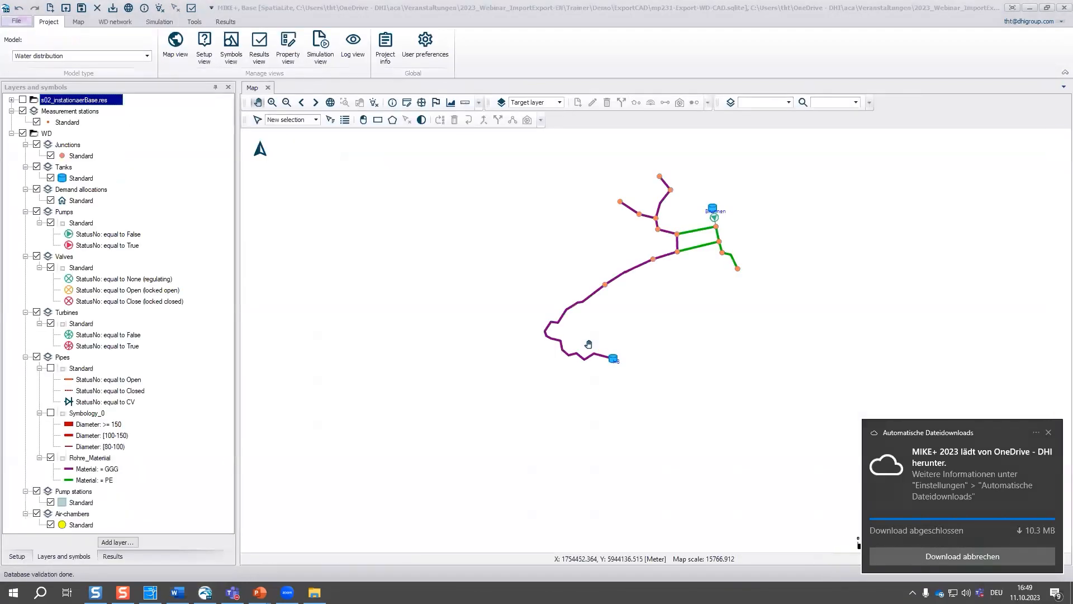
{"action": "left_click", "coordinate": [1049, 432]}
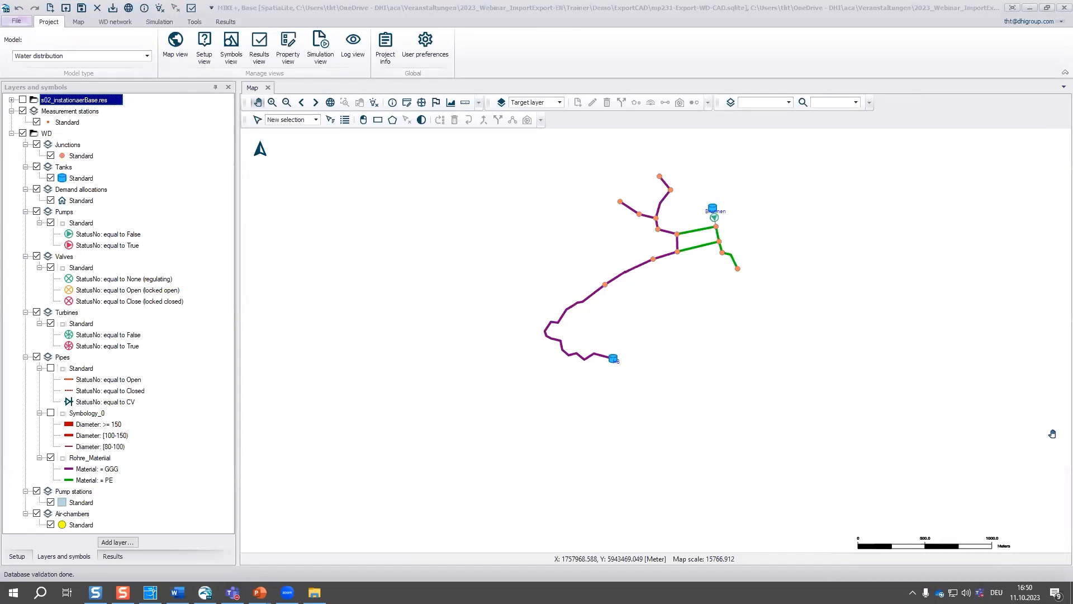
- Load the EXPORT_WD-CAD_v09_231_EN.xml configuration into the import and export tool
{"action": "left_click_drag", "start_coordinate": [611, 237], "coordinate": [523, 291]}
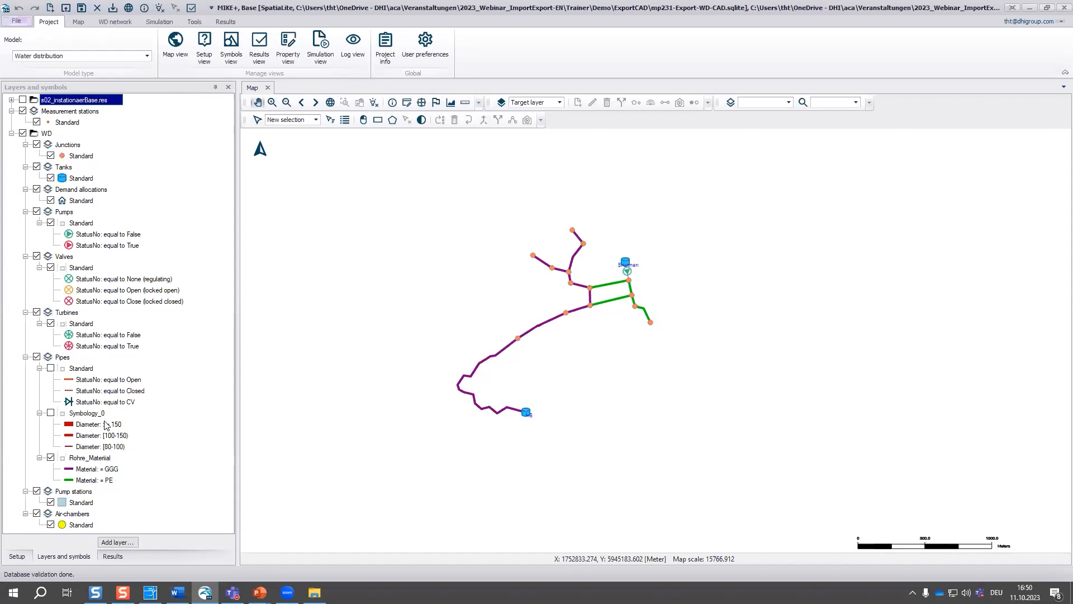
{"action": "left_click", "coordinate": [194, 22]}
{"action": "left_click", "coordinate": [129, 49]}
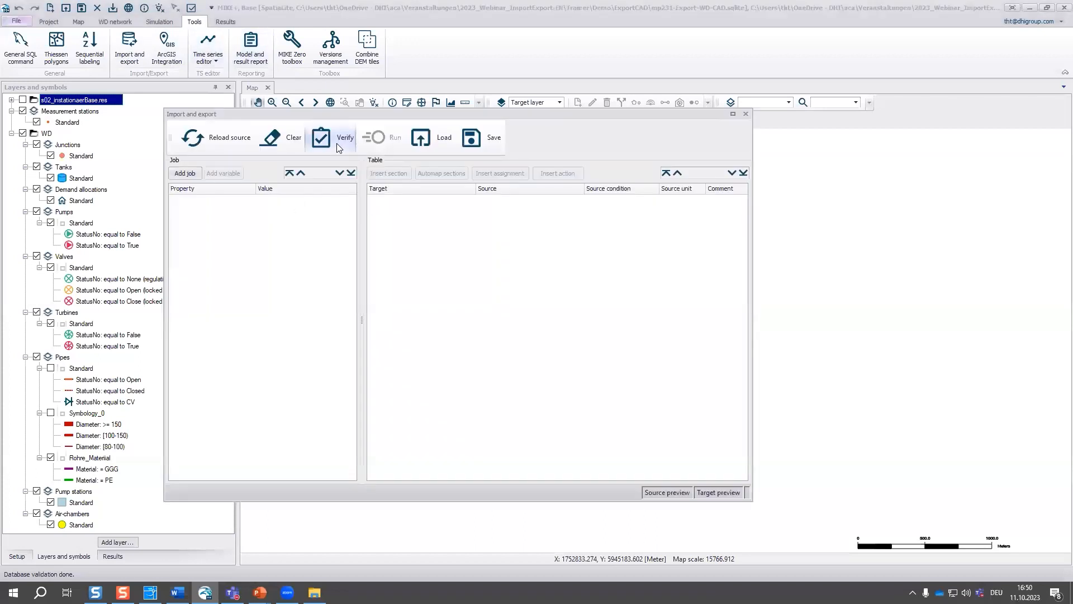
{"action": "left_click", "coordinate": [411, 136]}
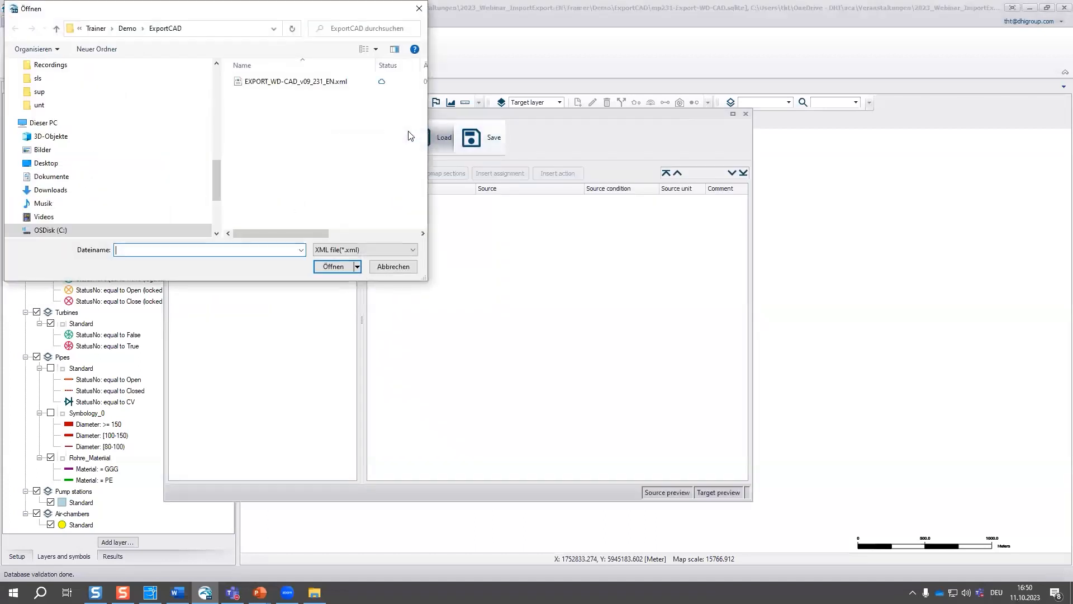
{"action": "left_click", "coordinate": [297, 82]}
{"action": "left_click", "coordinate": [337, 267]}
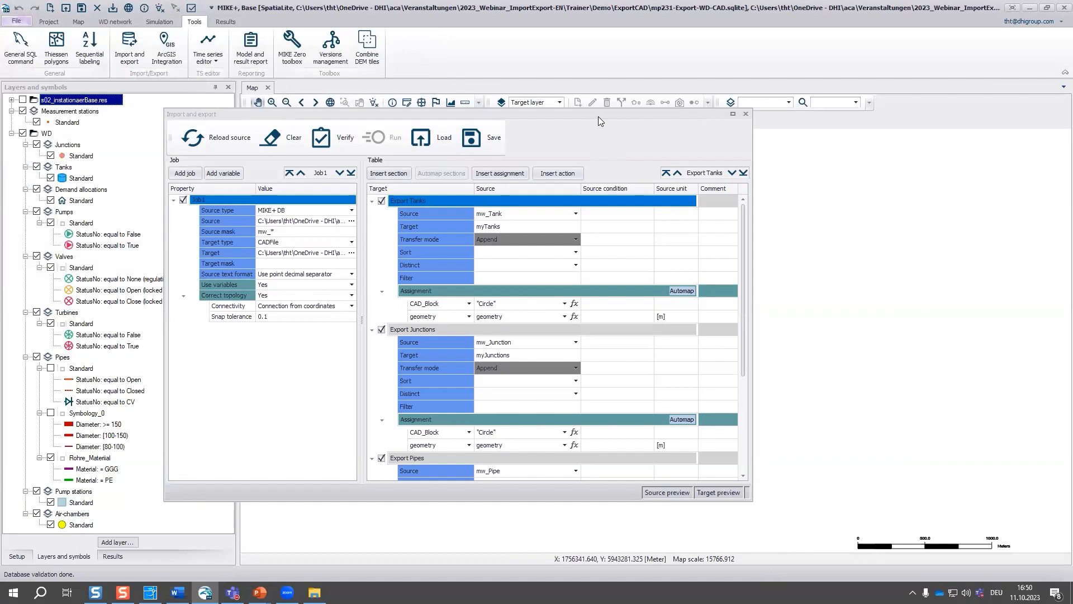
- Maximize the import and export window, review the targets of the tank, junction and pipe export sections, and verify the CAD export job
{"action": "left_click", "coordinate": [737, 114]}
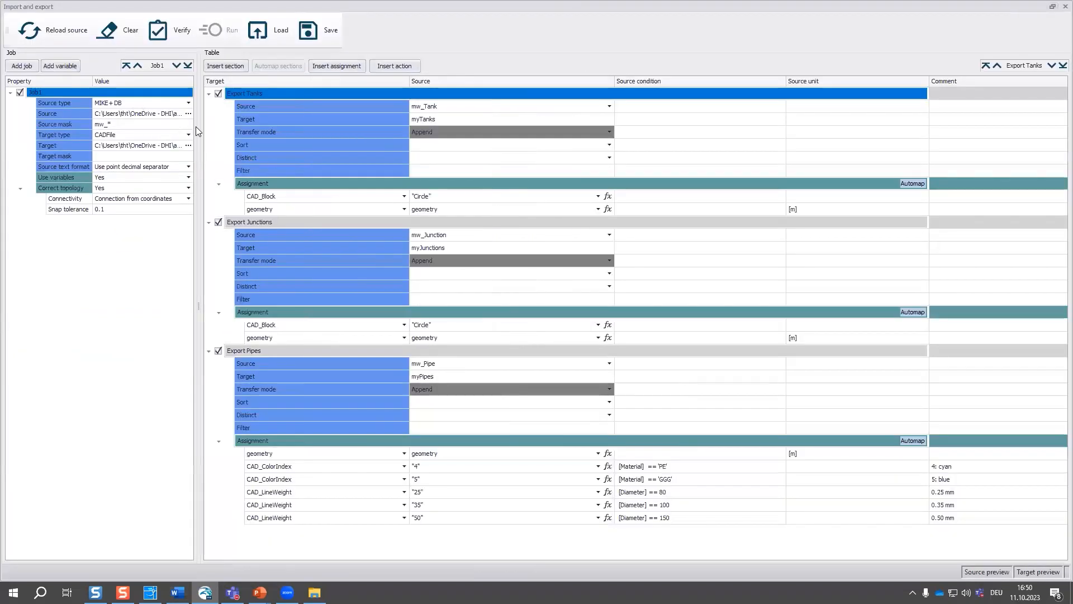
{"action": "left_click_drag", "start_coordinate": [198, 127], "coordinate": [306, 127]}
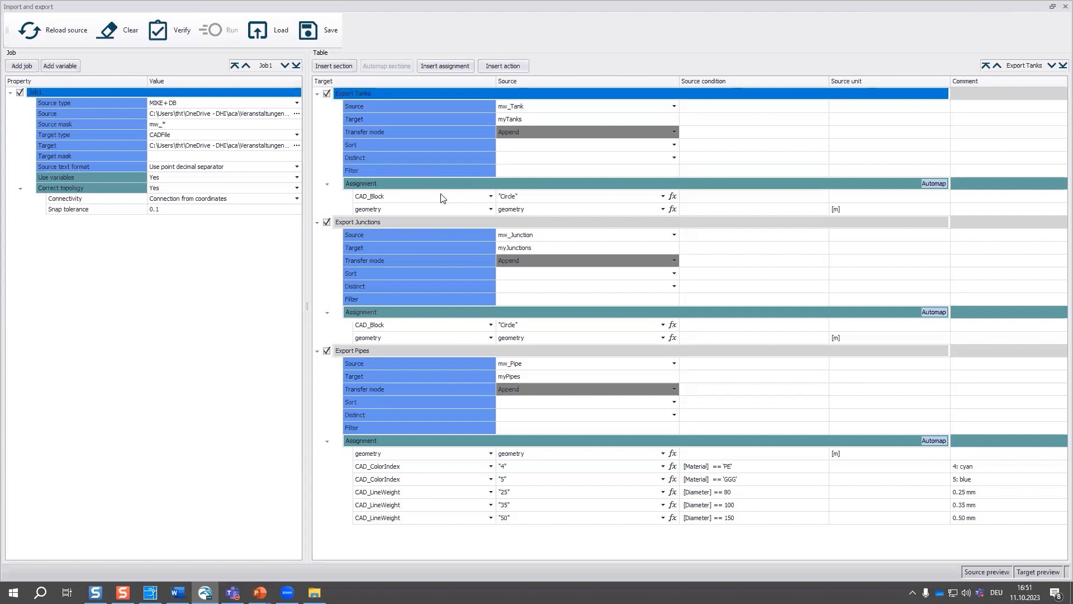
{"action": "left_click", "coordinate": [523, 260]}
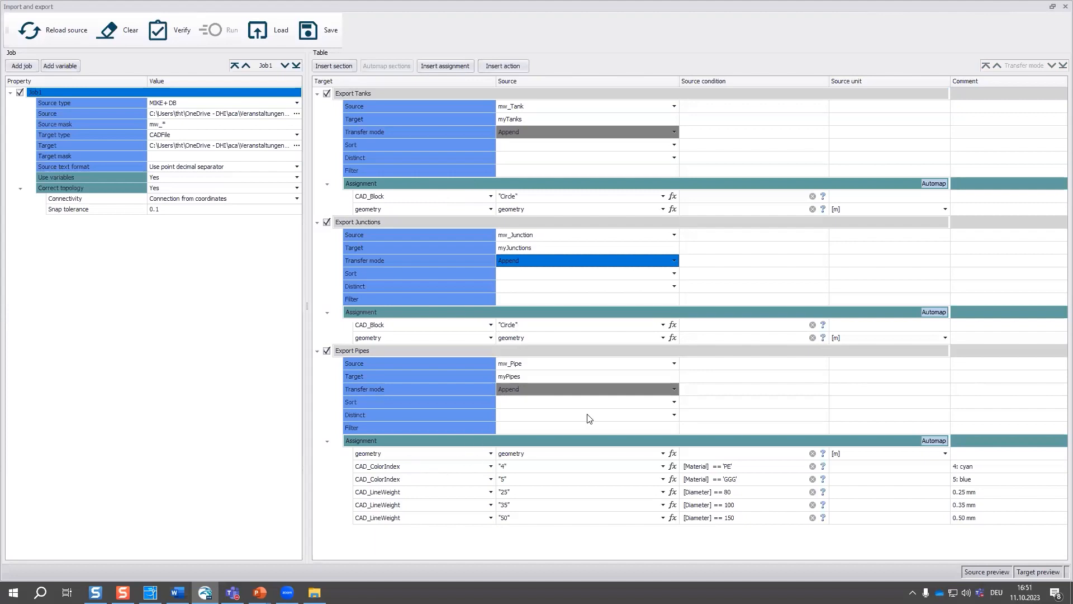
{"action": "left_click", "coordinate": [521, 376]}
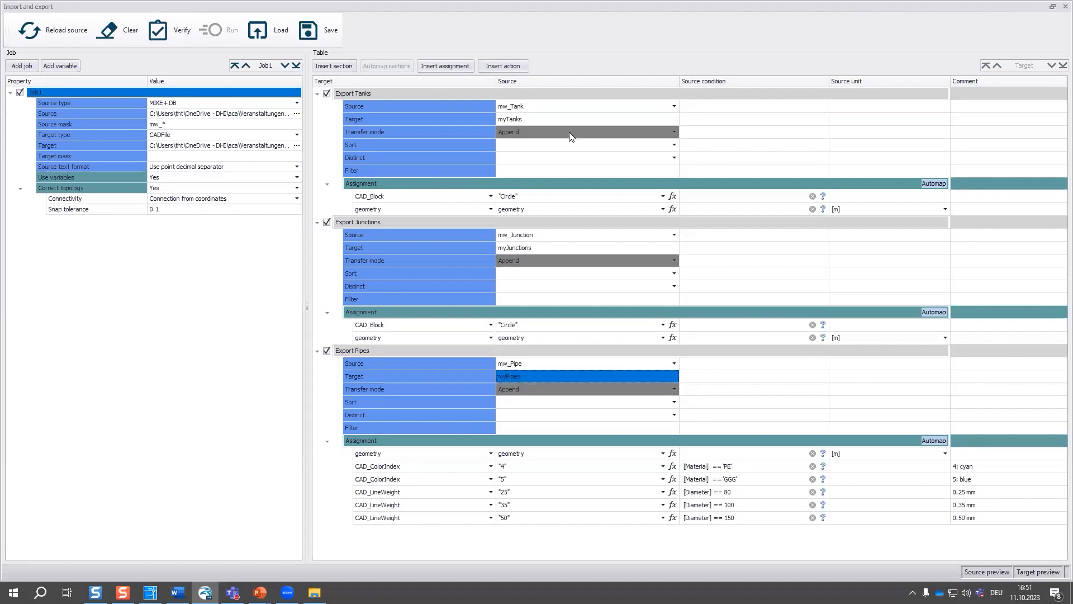
{"action": "left_click", "coordinate": [541, 120]}
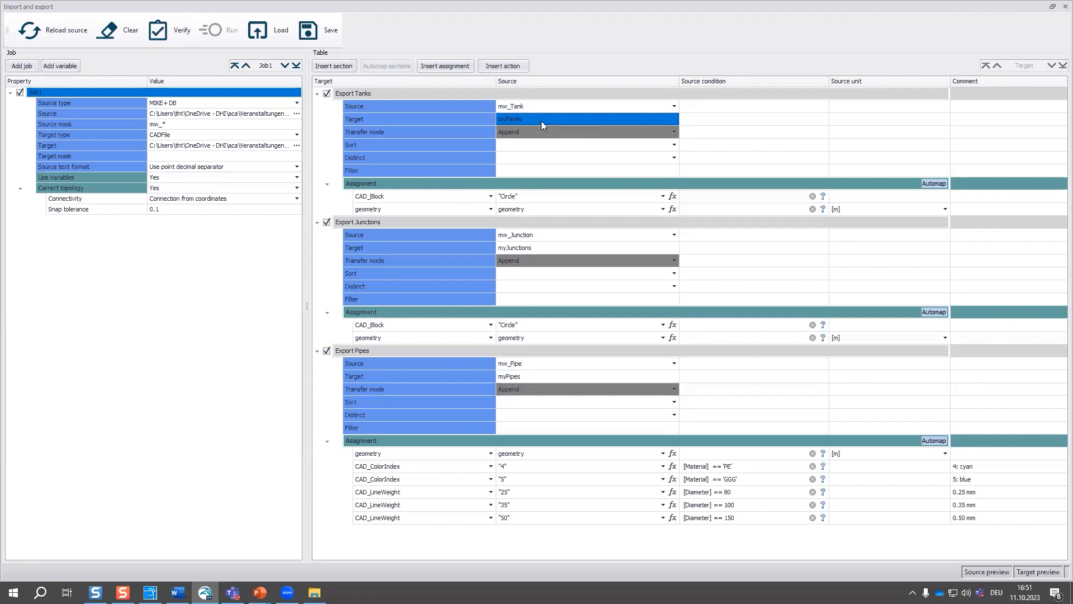
{"action": "left_click", "coordinate": [534, 248]}
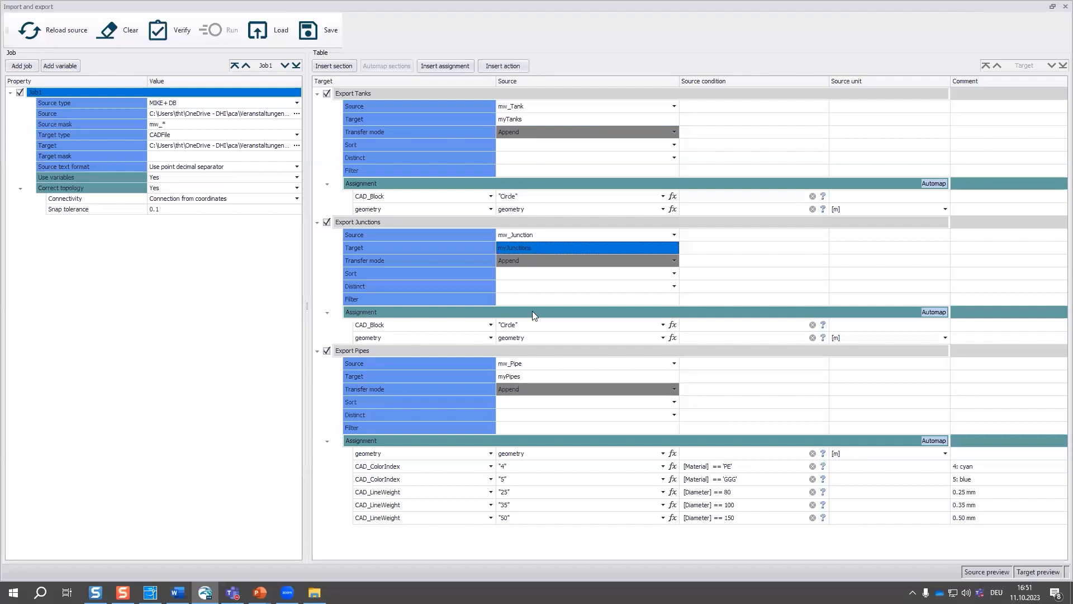
{"action": "left_click", "coordinate": [530, 376]}
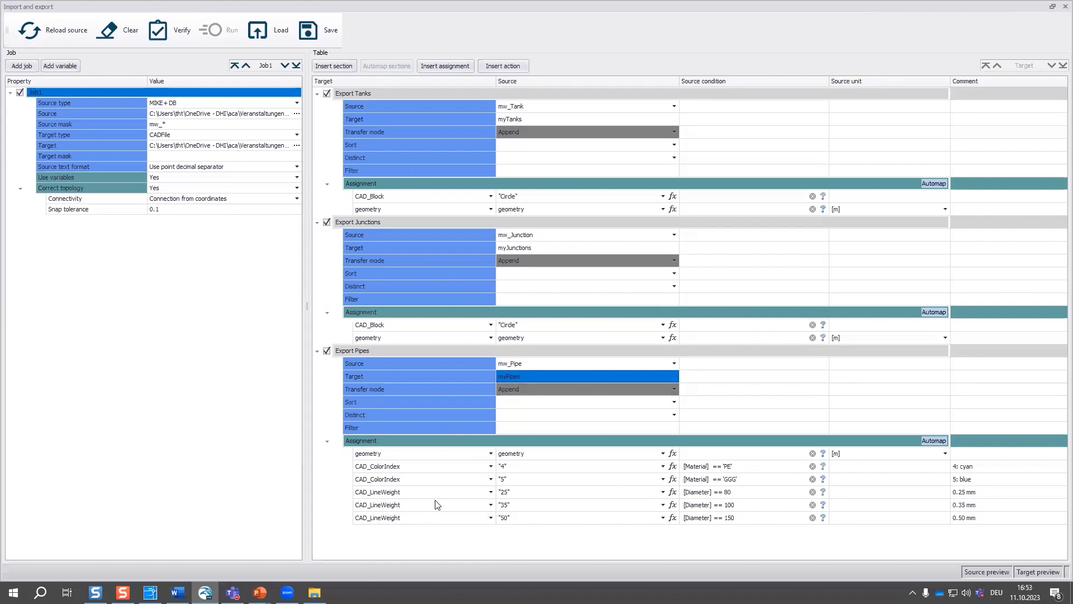
{"action": "left_click", "coordinate": [157, 28]}
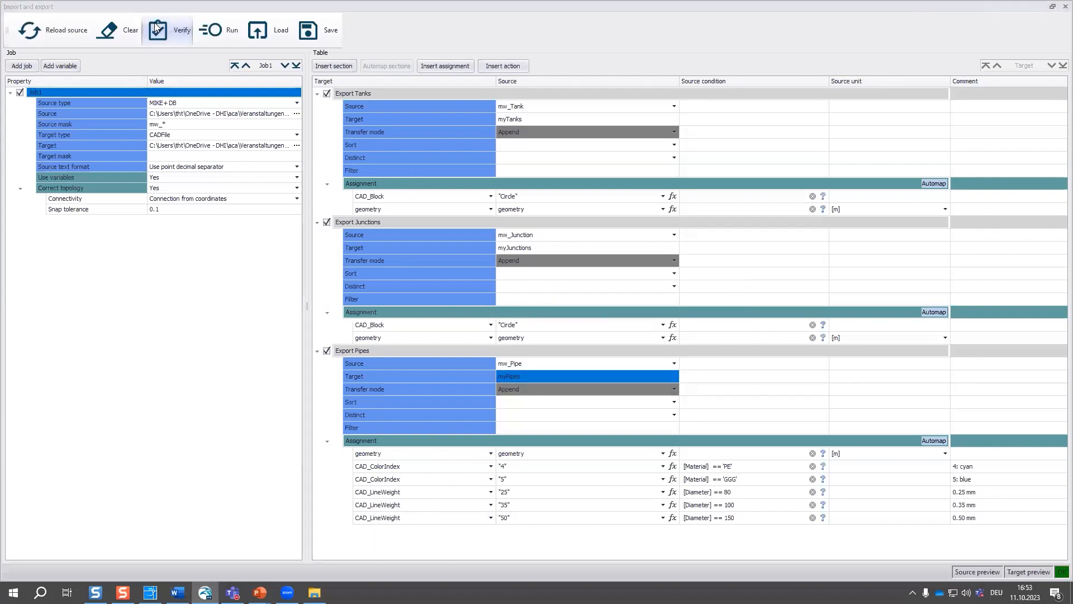
- Run the CAD export job and select the exported WD_ExportMap_v09_231.dwg in the Demo/ExportCAD folder in File Explorer
{"action": "left_click", "coordinate": [215, 29]}
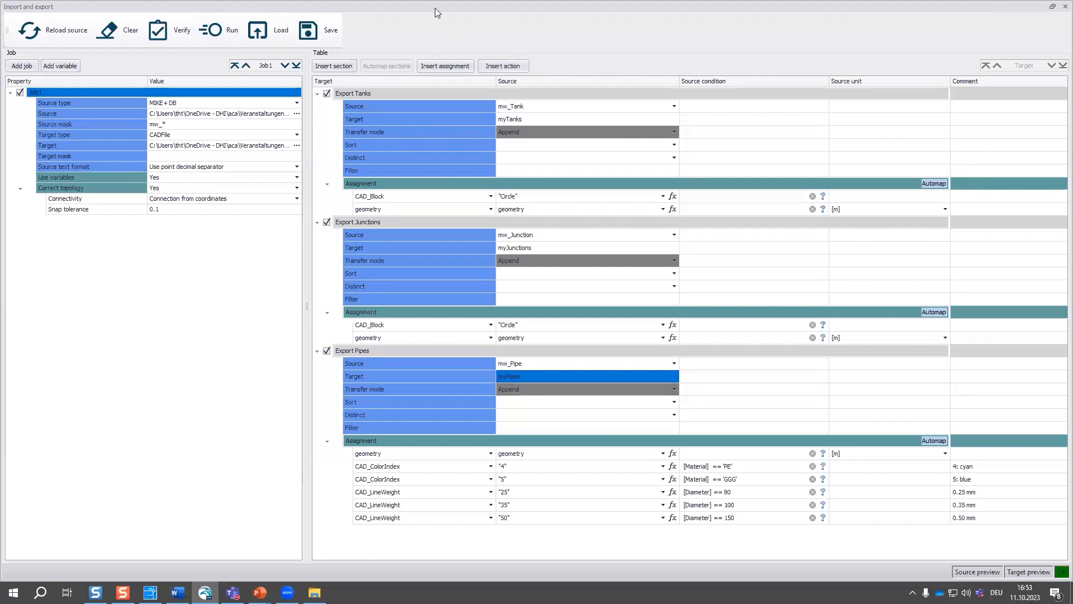
{"action": "left_click_drag", "start_coordinate": [434, 6], "coordinate": [613, 116]}
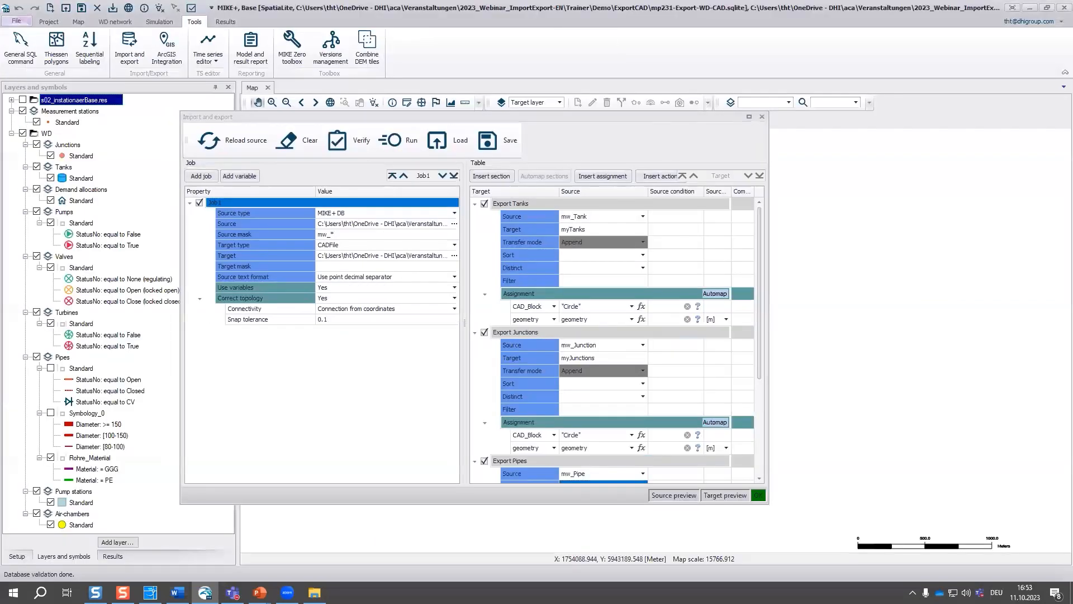
{"action": "left_click", "coordinate": [314, 592]}
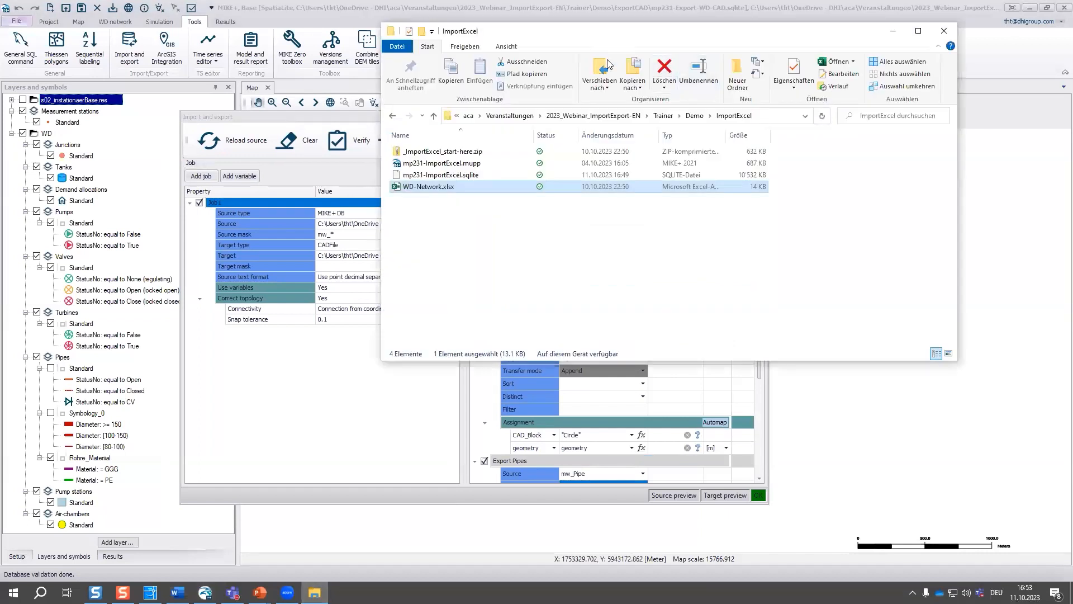
{"action": "left_click_drag", "start_coordinate": [518, 35], "coordinate": [476, 100]}
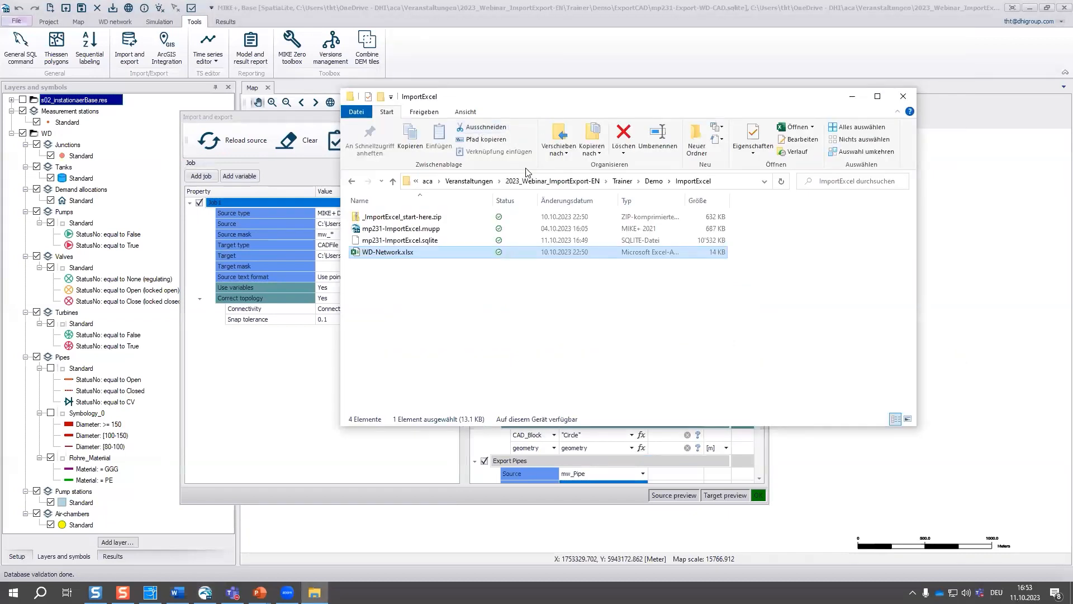
{"action": "left_click", "coordinate": [653, 181]}
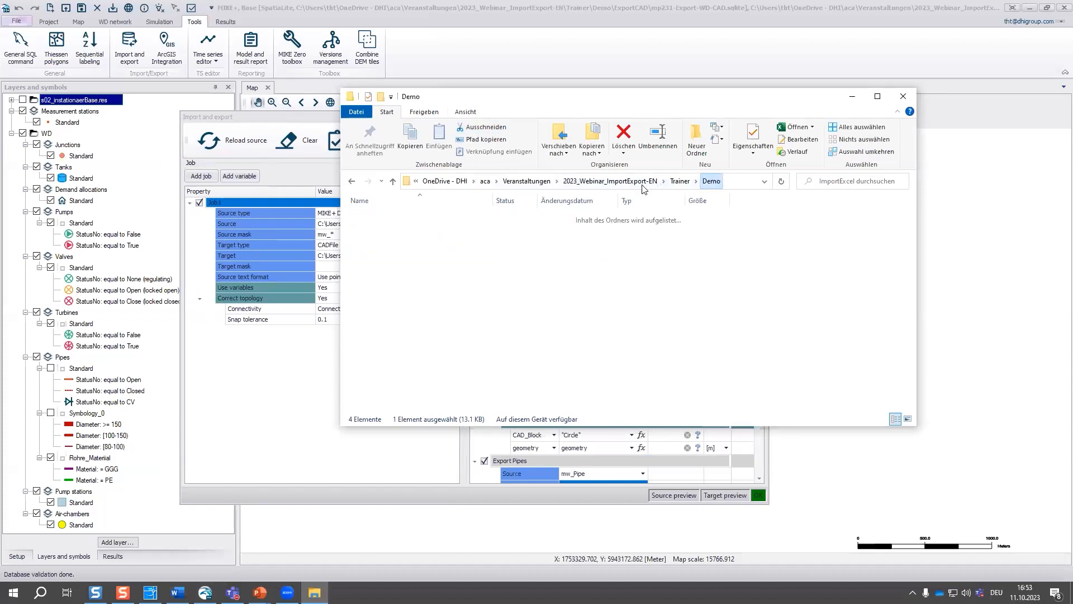
{"action": "left_click", "coordinate": [383, 218]}
{"action": "double_click", "coordinate": [383, 219]}
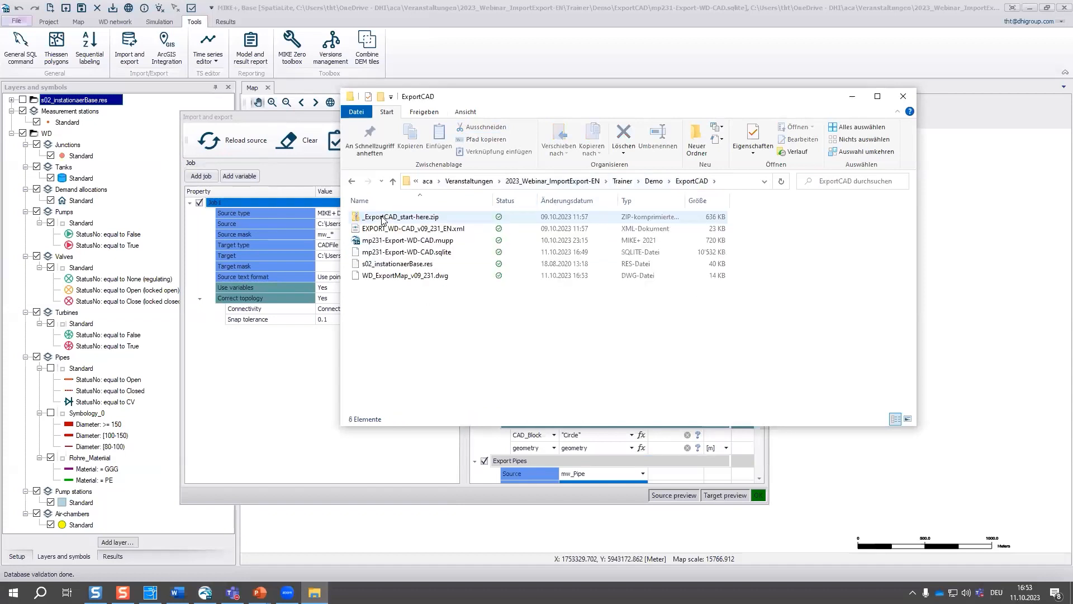
{"action": "left_click", "coordinate": [403, 276]}
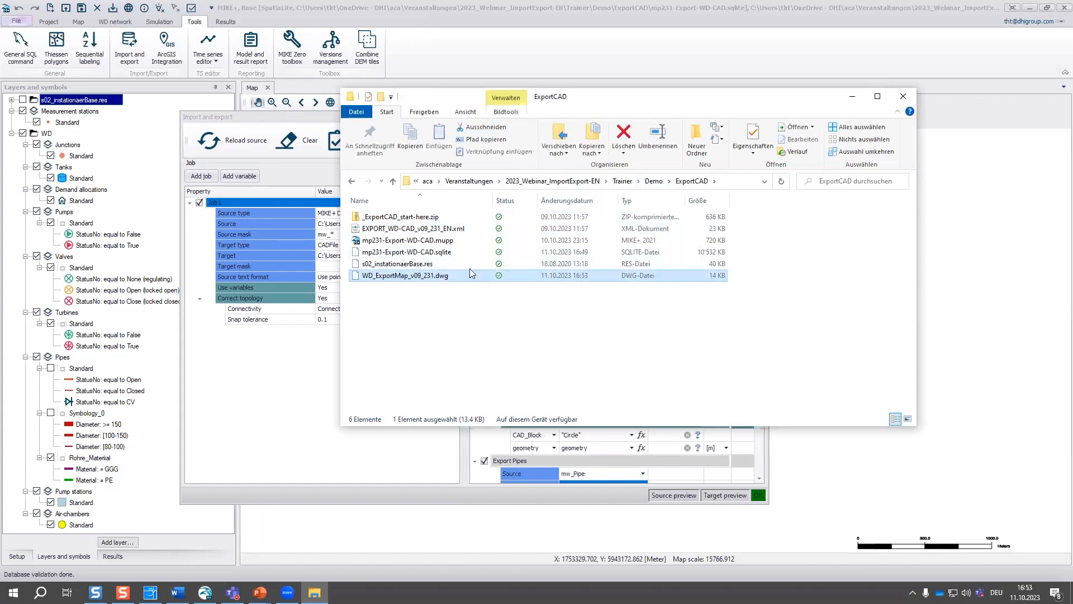
- Open WD_ExportMap_v09_231.dwg in Acme CAD Converter and fit the exported pipe network in the view to inspect it
{"action": "left_click", "coordinate": [148, 587]}
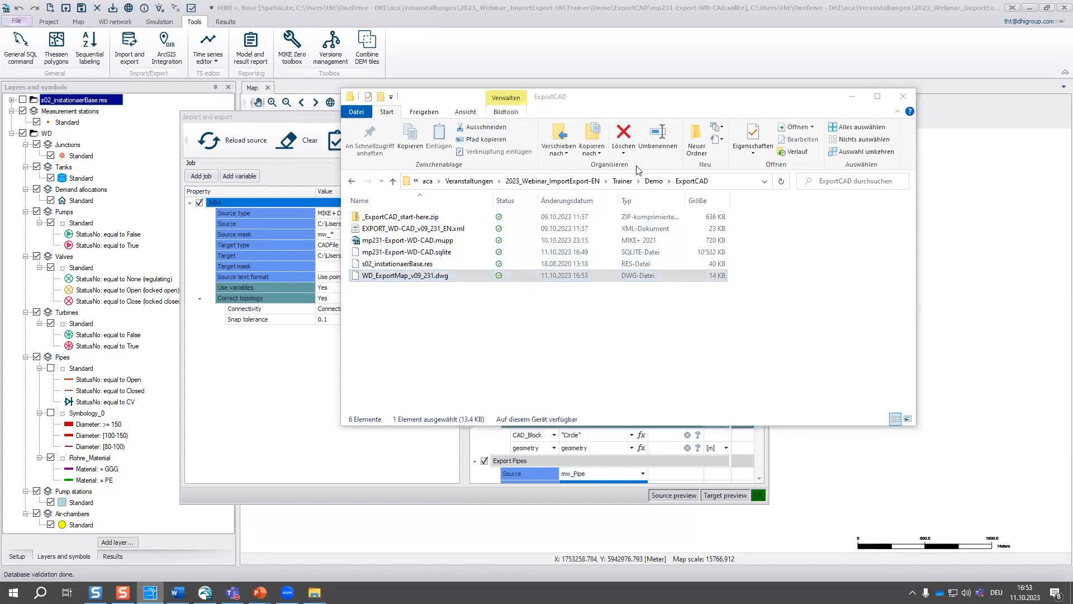
{"action": "left_click_drag", "start_coordinate": [605, 98], "coordinate": [240, 114]}
{"action": "left_click", "coordinate": [151, 592]}
{"action": "left_click_drag", "start_coordinate": [50, 292], "coordinate": [723, 290]}
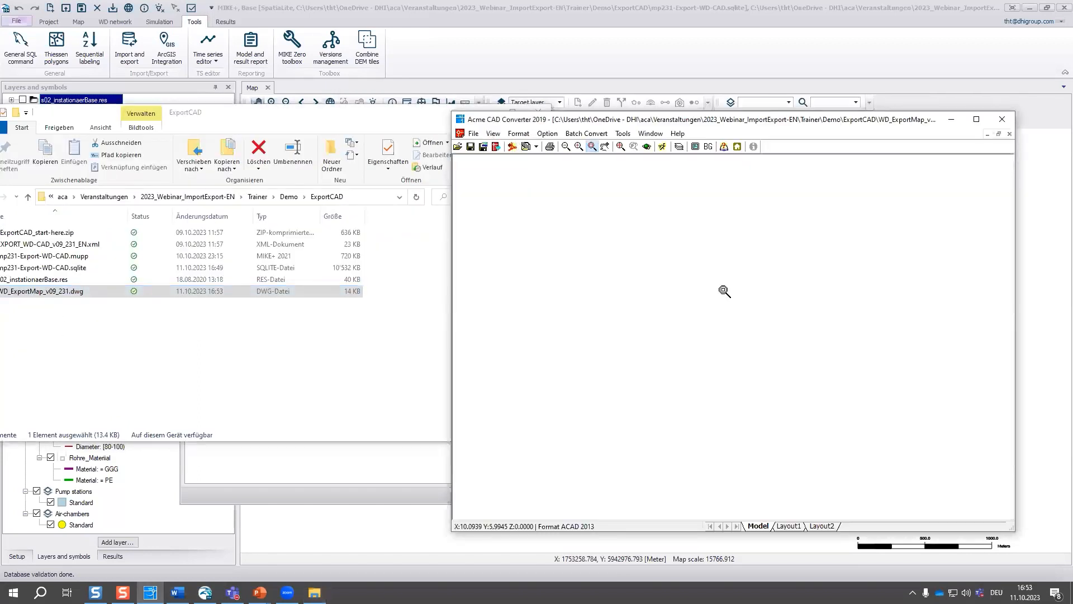
{"action": "left_click", "coordinate": [621, 146]}
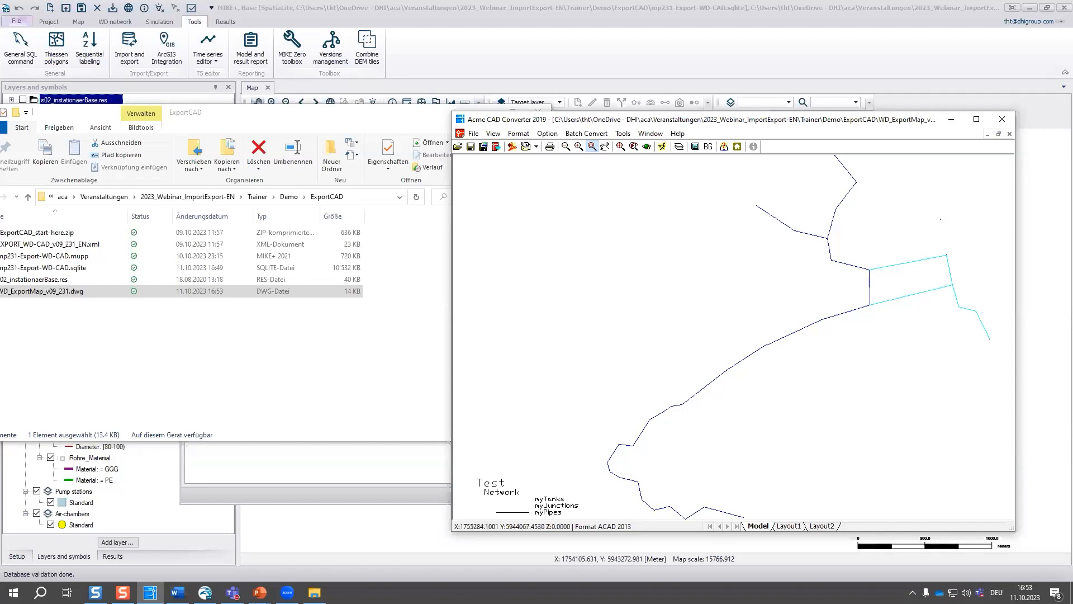
{"action": "key", "text": "alt+Tab"}
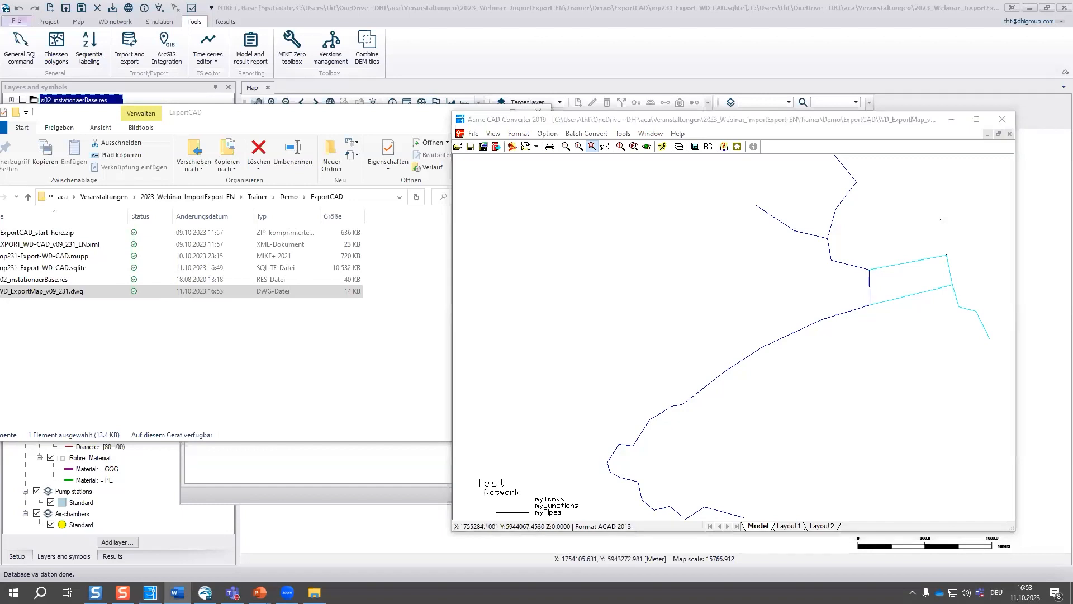